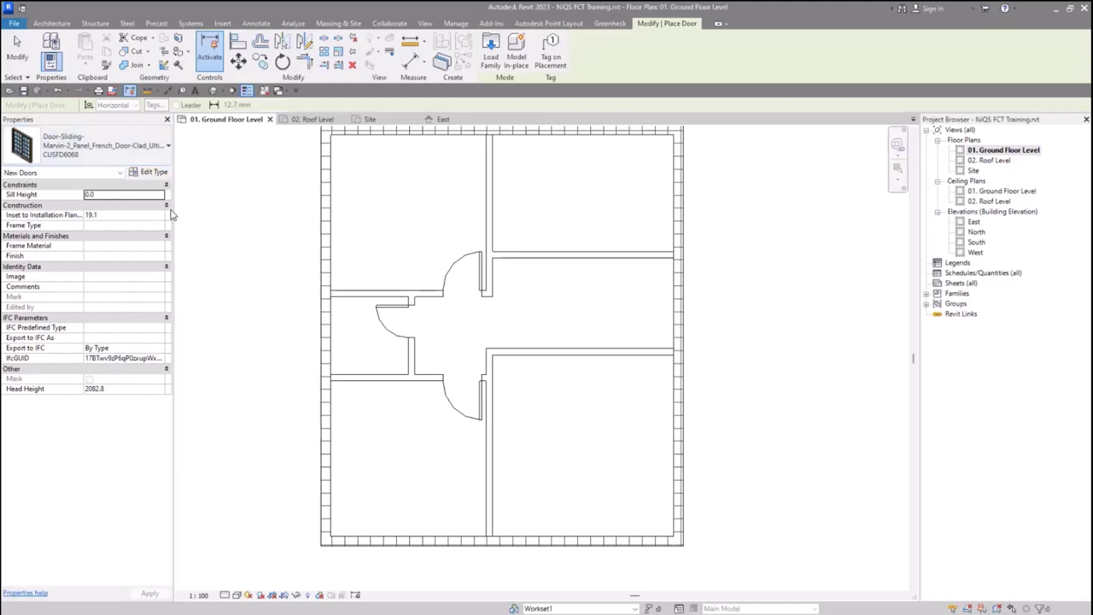
Duplicate the sliding door type as a new type named '1200mm X 2100mm'
{"action": "left_click", "coordinate": [150, 172]}
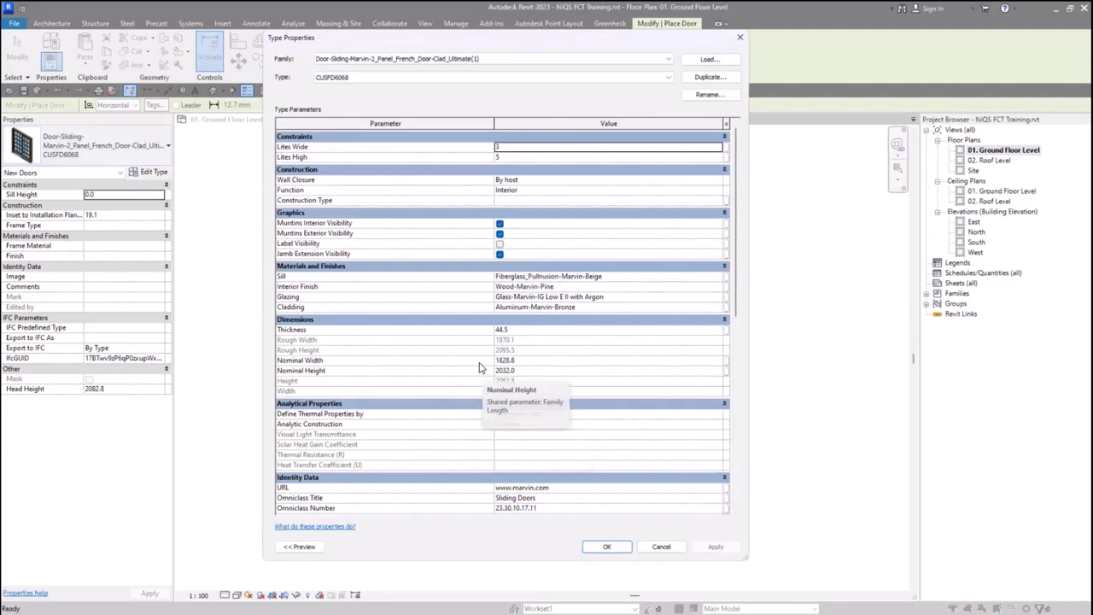
{"action": "left_click", "coordinate": [708, 77]}
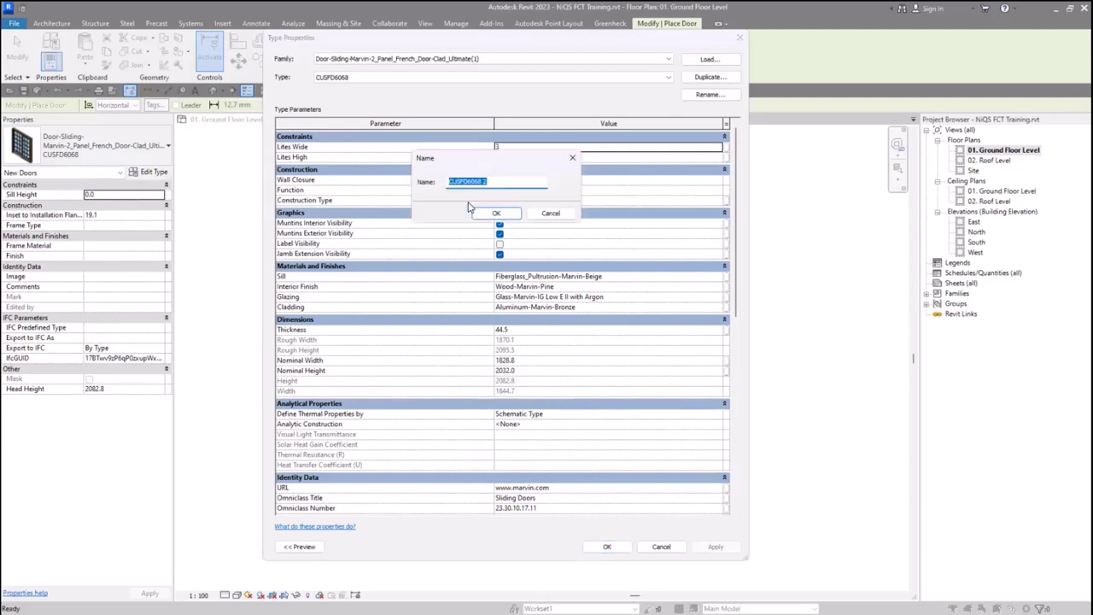
{"action": "type", "text": "1200mm"}
{"action": "type", "text": "X 2100mm"}
{"action": "left_click", "coordinate": [496, 213]}
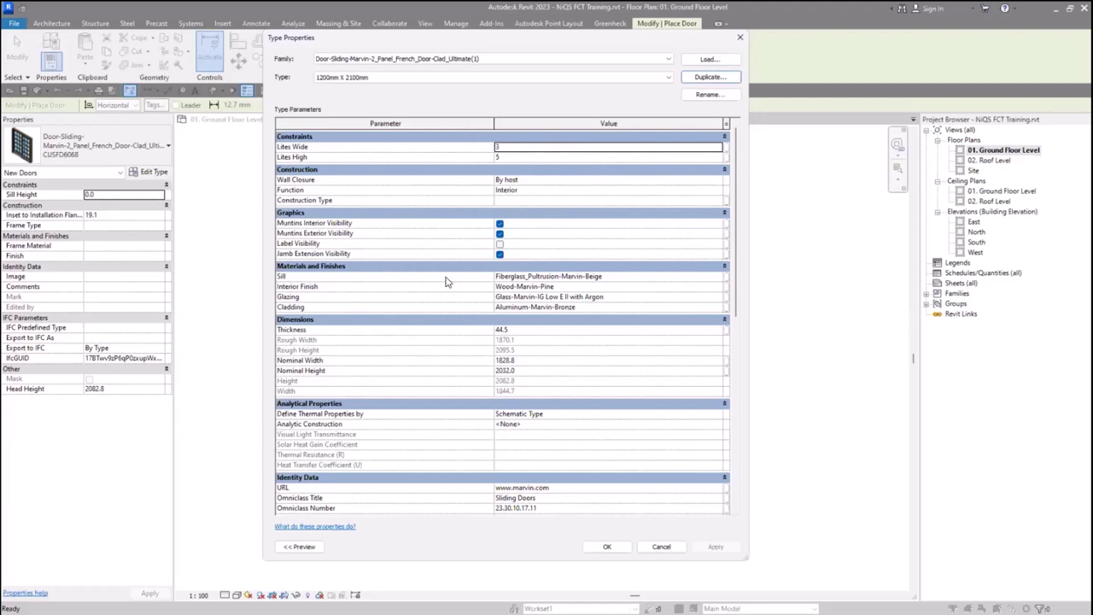
Set the new type's Nominal Height to 2100 and Nominal Width to 1200
{"action": "left_click", "coordinate": [541, 370]}
{"action": "type", "text": "21"}
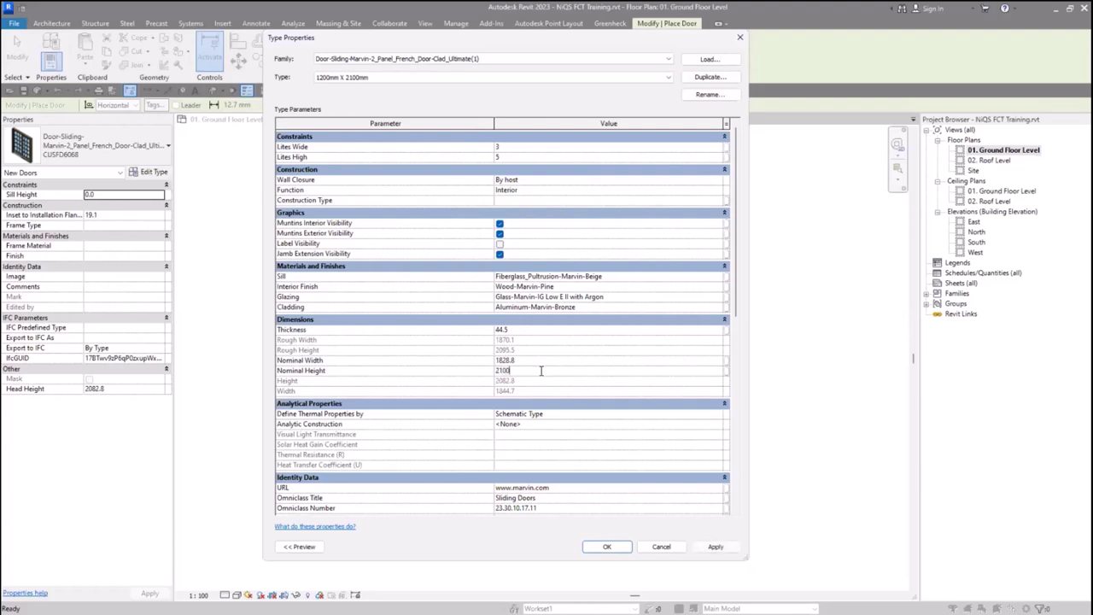
{"action": "left_click", "coordinate": [536, 360]}
{"action": "type", "text": "2100"}
{"action": "left_click_drag", "start_coordinate": [514, 361], "coordinate": [464, 365]}
{"action": "type", "text": "1"}
{"action": "left_click", "coordinate": [603, 551]}
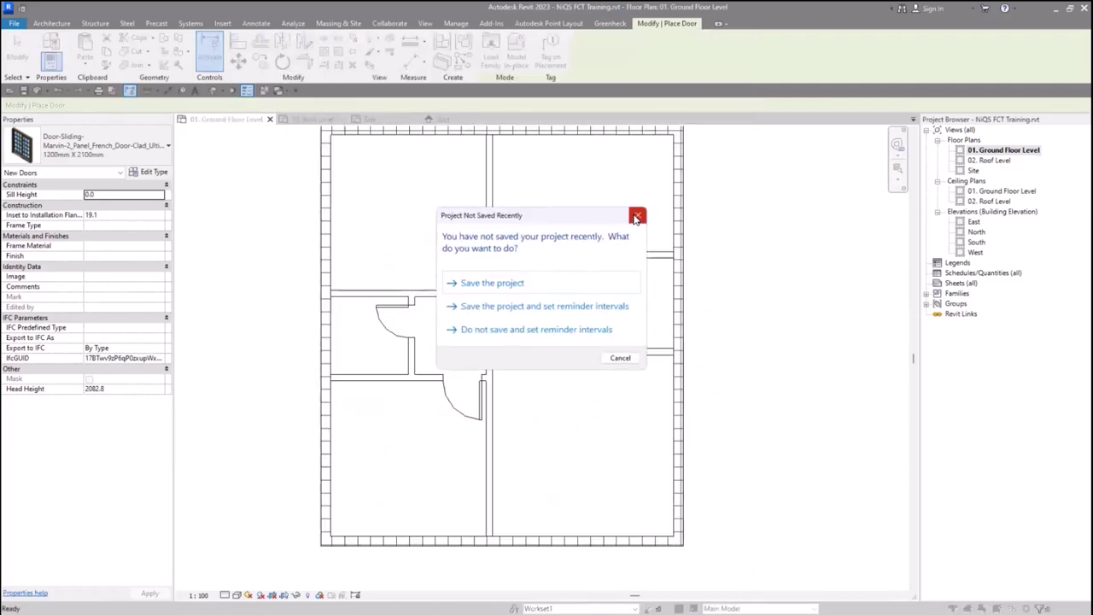
Place 1200mm X 2100mm sliding doors in the upper and lower corridor walls
{"action": "key", "text": "Escape"}
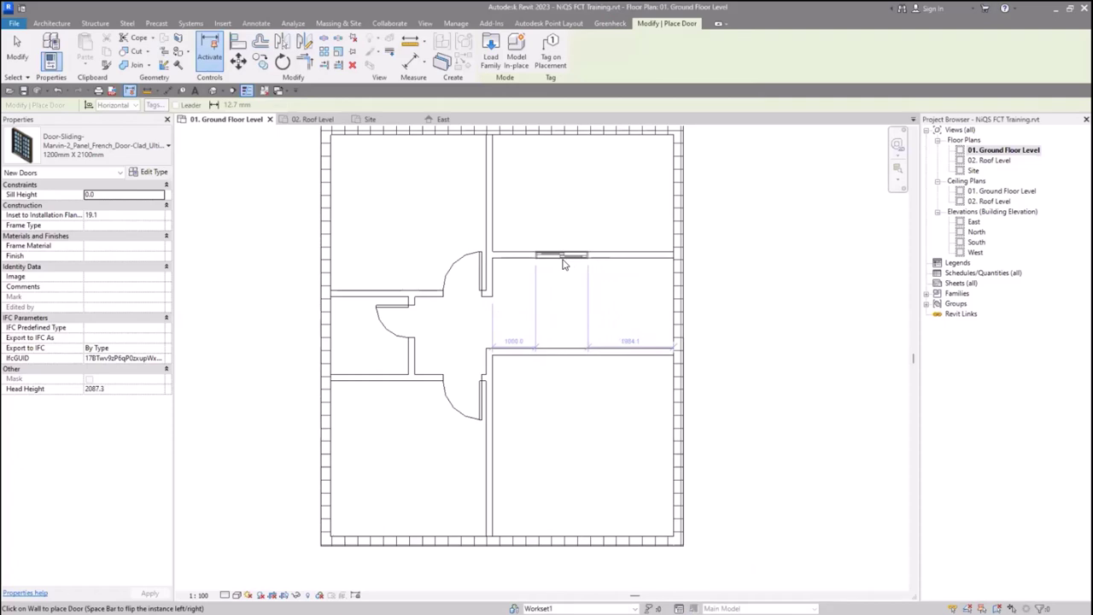
{"action": "left_click", "coordinate": [574, 345]}
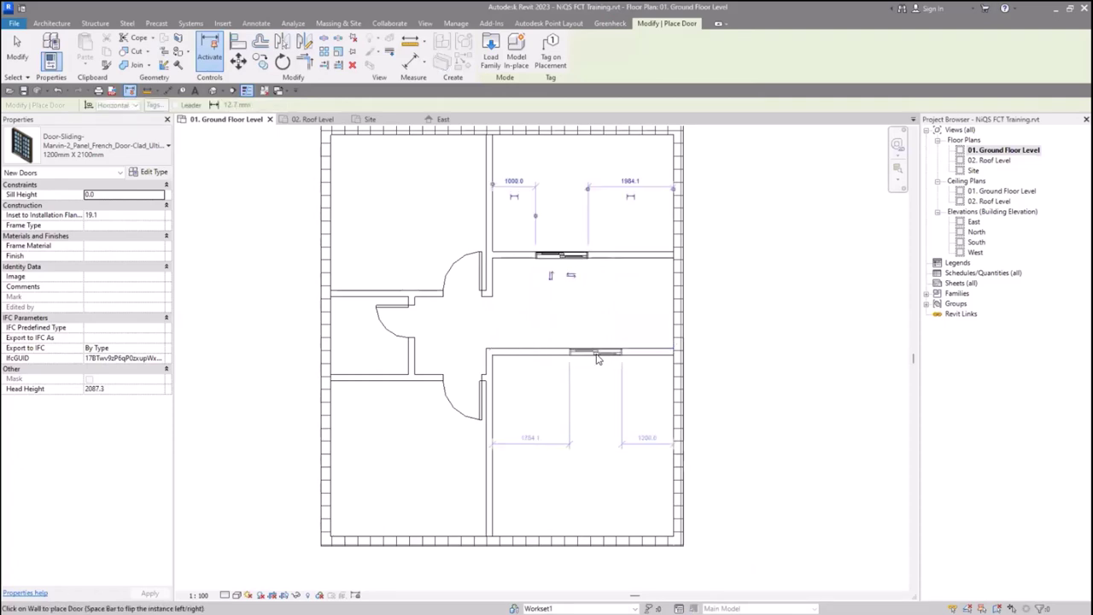
{"action": "left_click", "coordinate": [598, 359]}
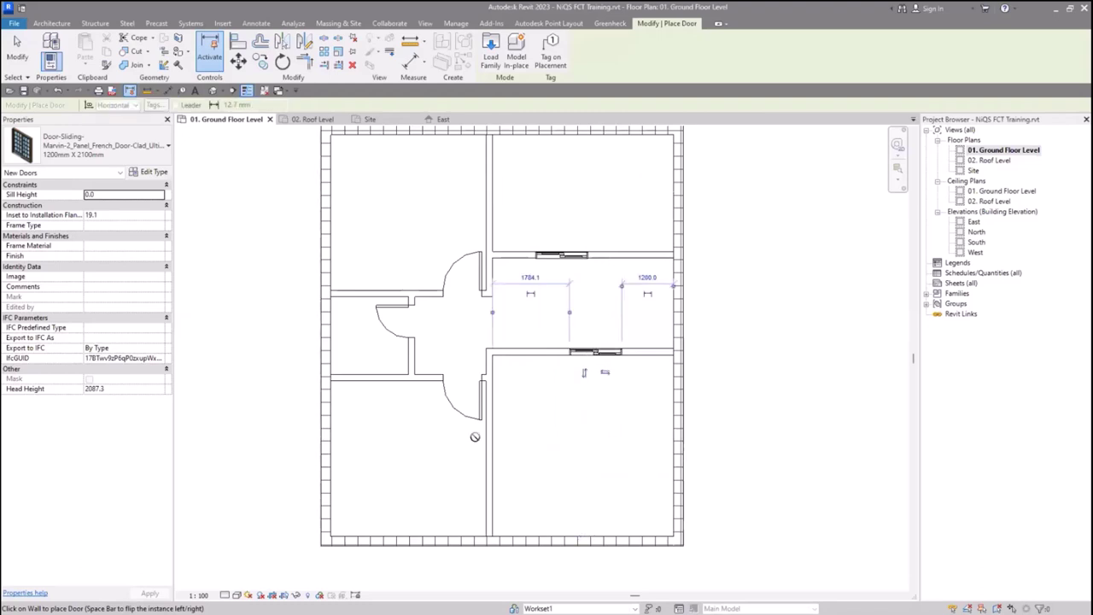
{"action": "left_click", "coordinate": [17, 40]}
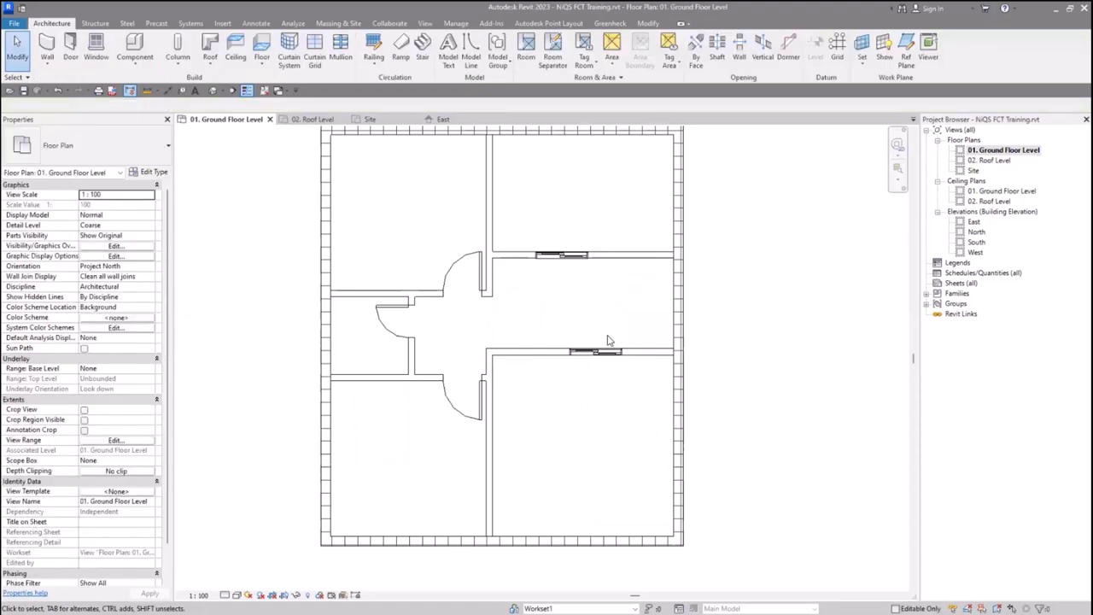
{"action": "scroll", "coordinate": [608, 339], "scroll_direction": "down", "scroll_amount": 2}
{"action": "scroll", "coordinate": [581, 351], "scroll_direction": "up", "scroll_amount": 1}
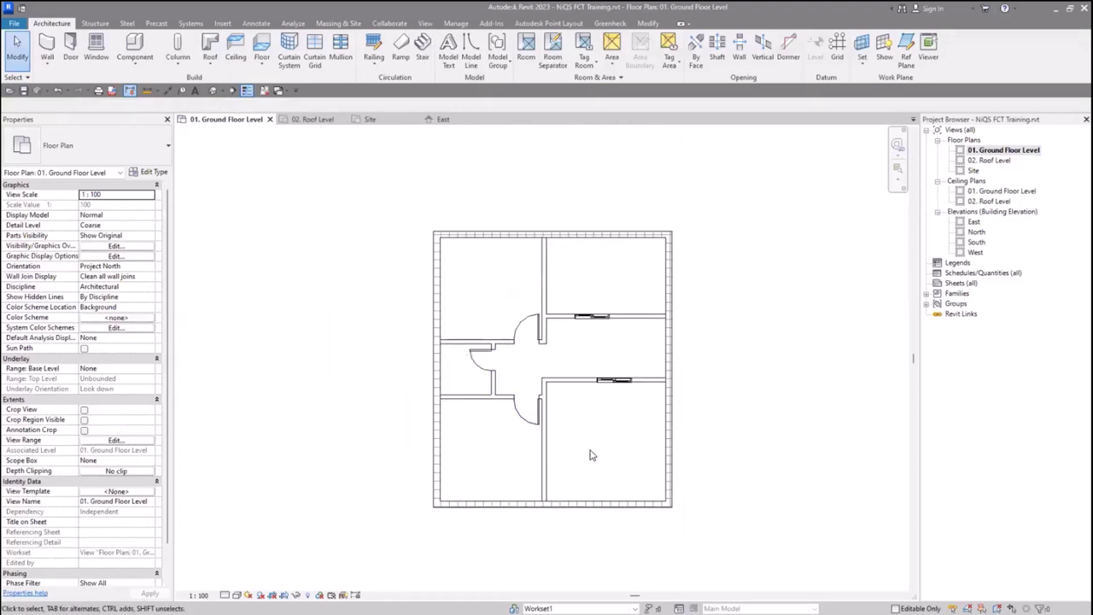
{"action": "scroll", "coordinate": [589, 454], "scroll_direction": "up", "scroll_amount": 1}
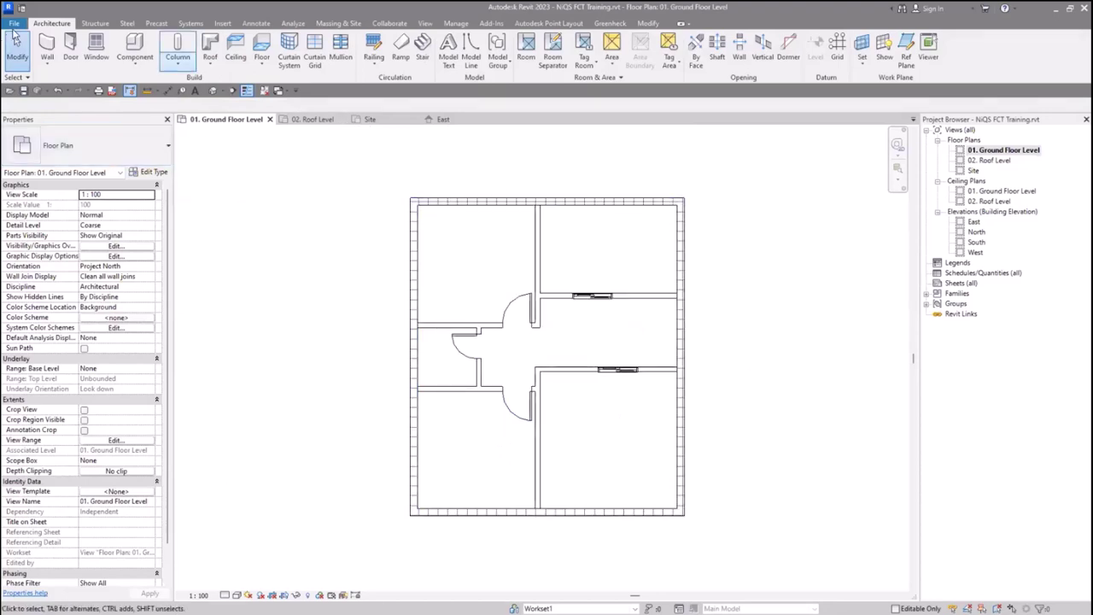
Start the Window tool, review the available window types, then bring up Load Family
{"action": "left_click", "coordinate": [96, 50]}
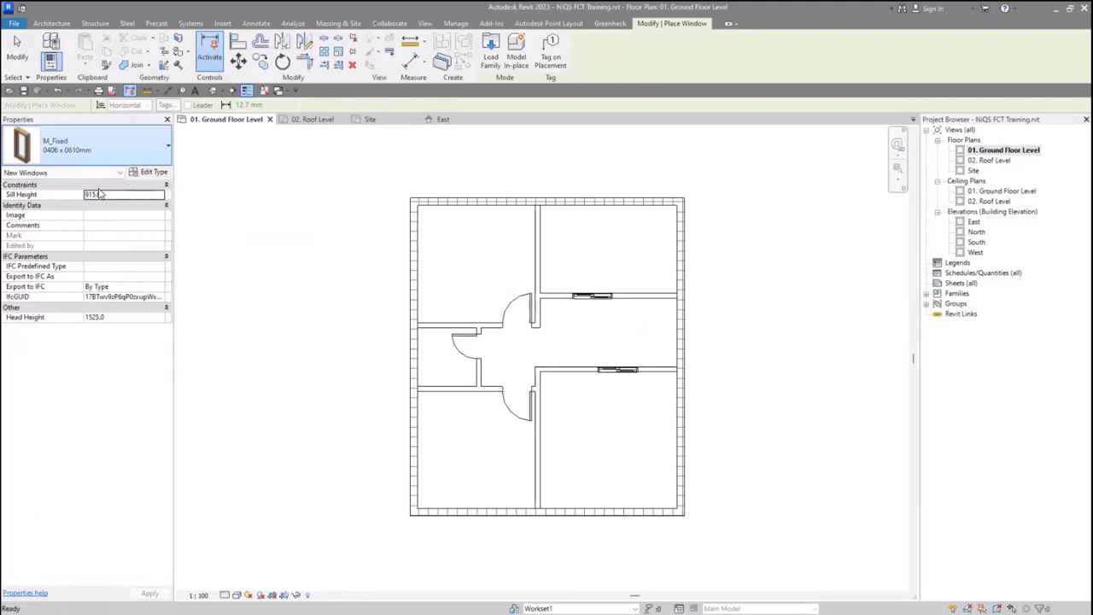
{"action": "left_click", "coordinate": [94, 147]}
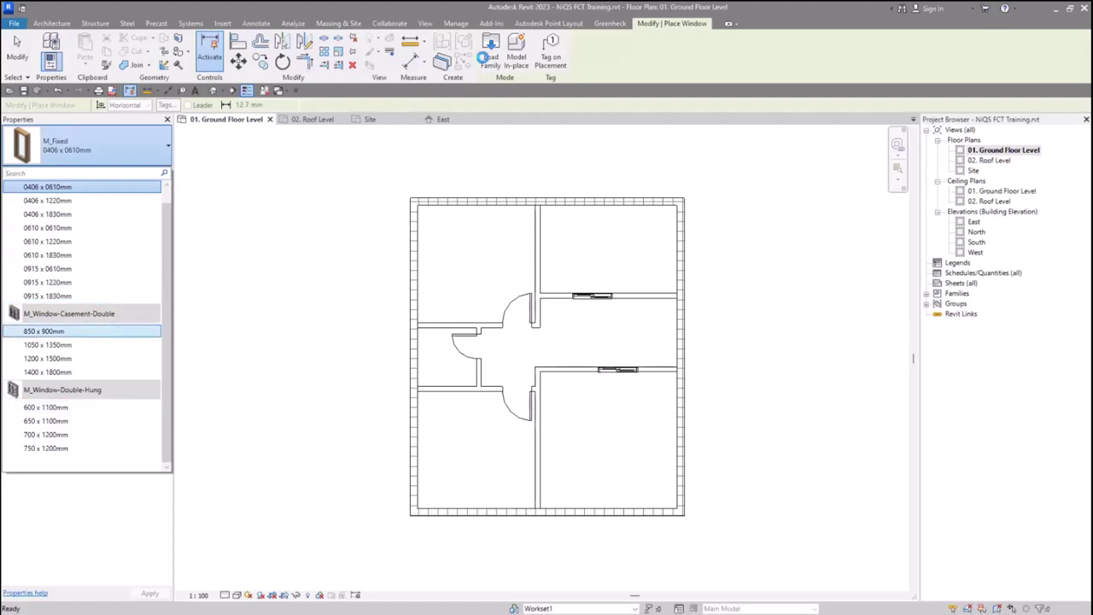
{"action": "left_click", "coordinate": [486, 58]}
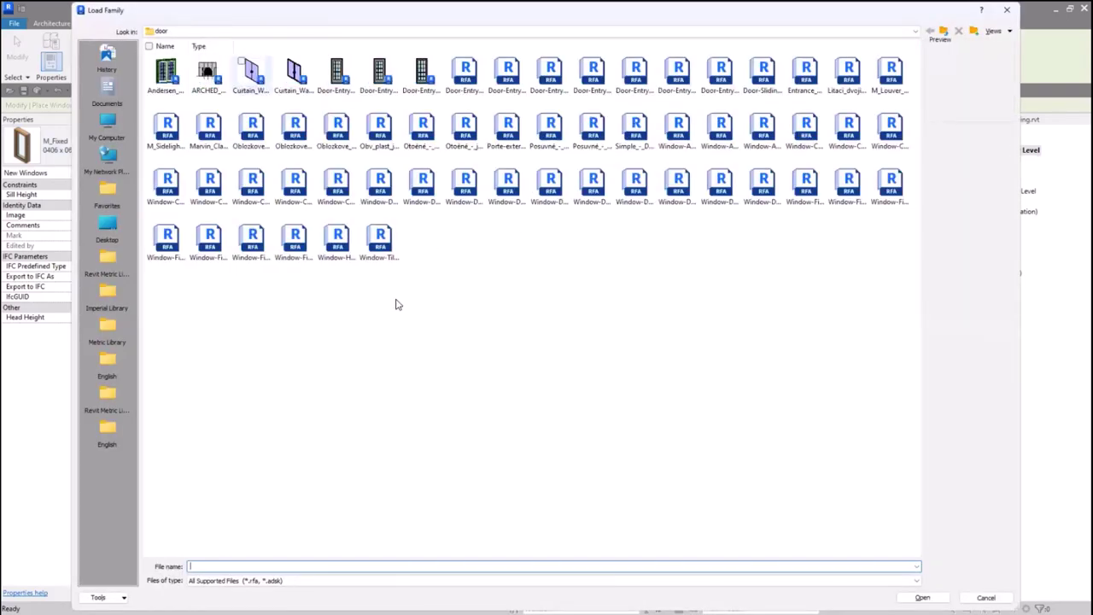
Go from the door folder to the Revit Metric Library's windows folder
{"action": "key", "text": "BackSpace"}
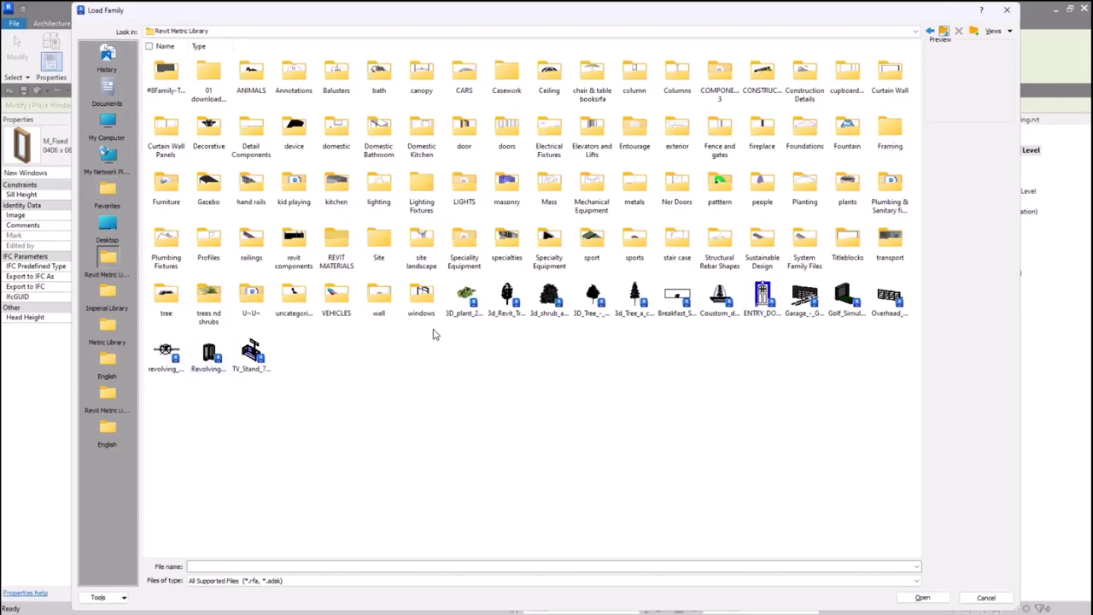
{"action": "left_click", "coordinate": [424, 305]}
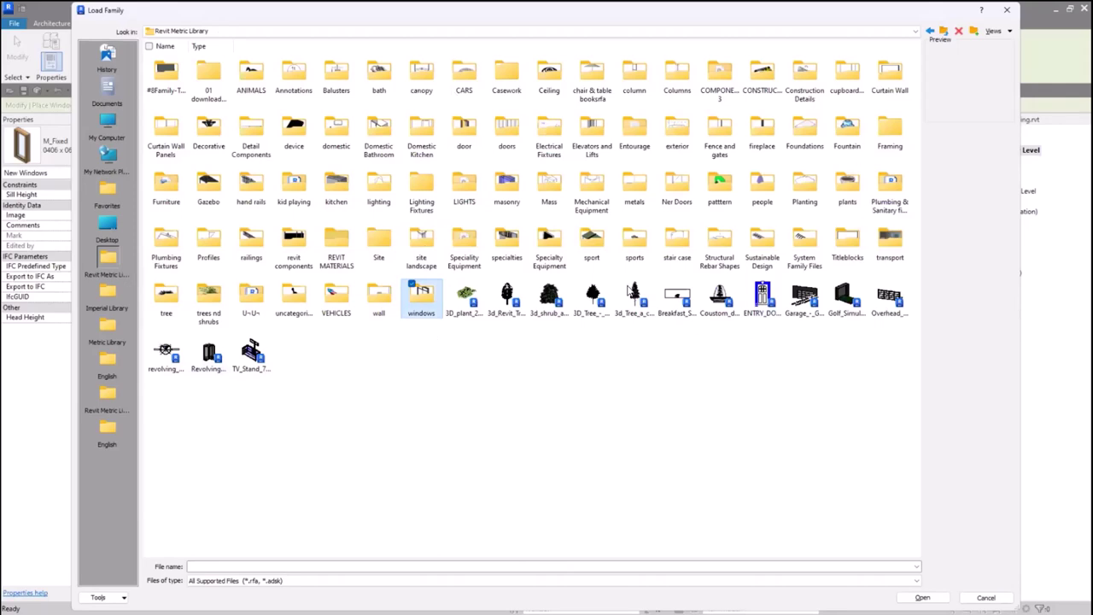
{"action": "key", "text": "Return"}
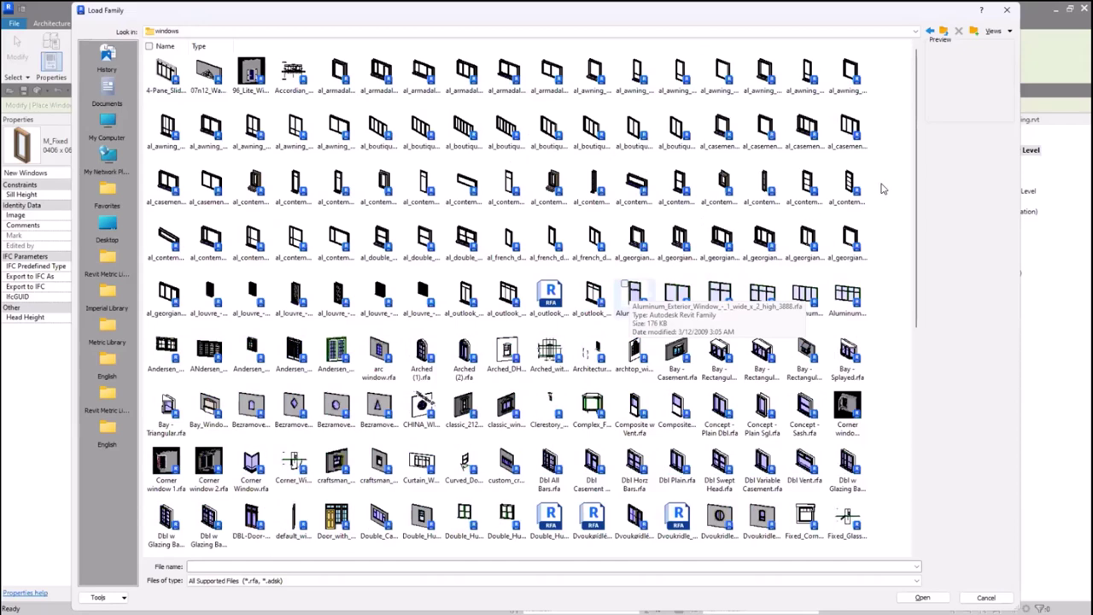
Load Aluminum_Exterior_Window_-_2_wide_x_2_high_3889.rfa from the windows folder
{"action": "left_click", "coordinate": [995, 30]}
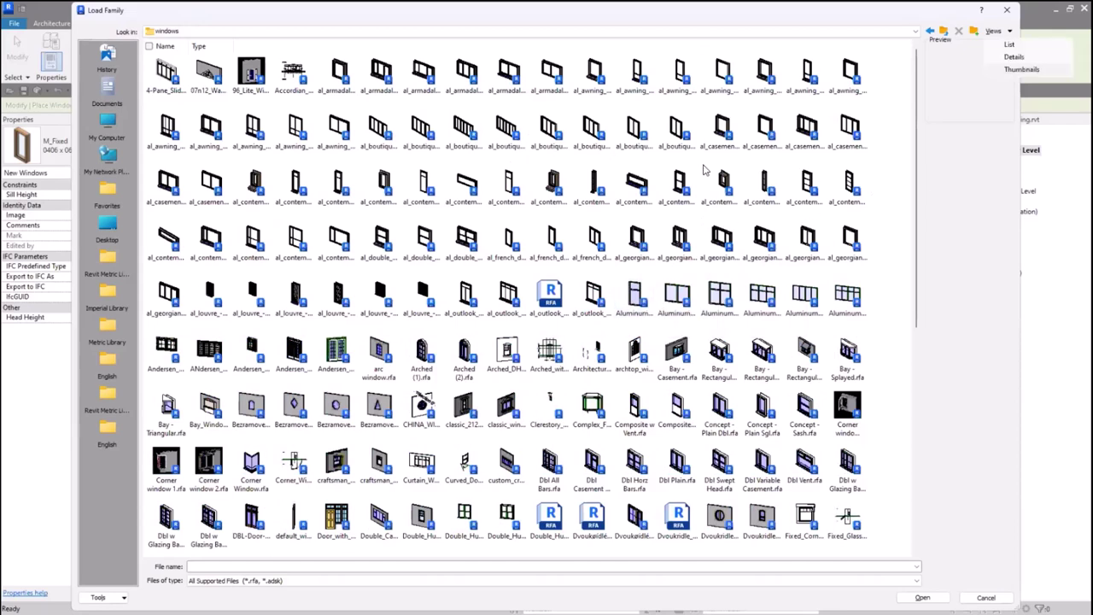
{"action": "left_click", "coordinate": [412, 212]}
{"action": "scroll", "coordinate": [412, 211], "scroll_direction": "down", "scroll_amount": 3}
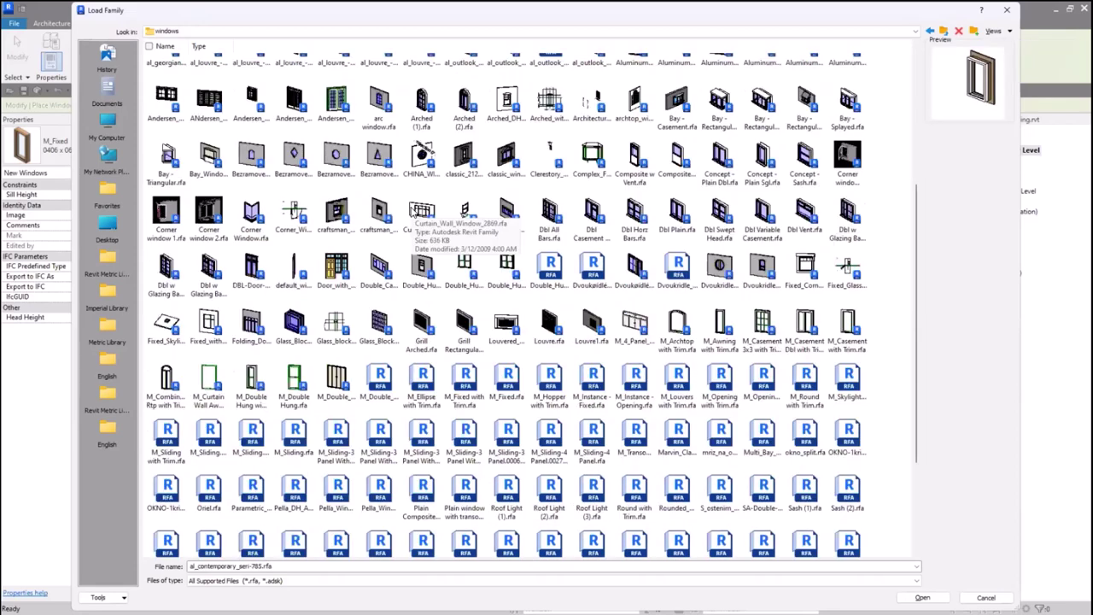
{"action": "scroll", "coordinate": [421, 224], "scroll_direction": "down", "scroll_amount": 3}
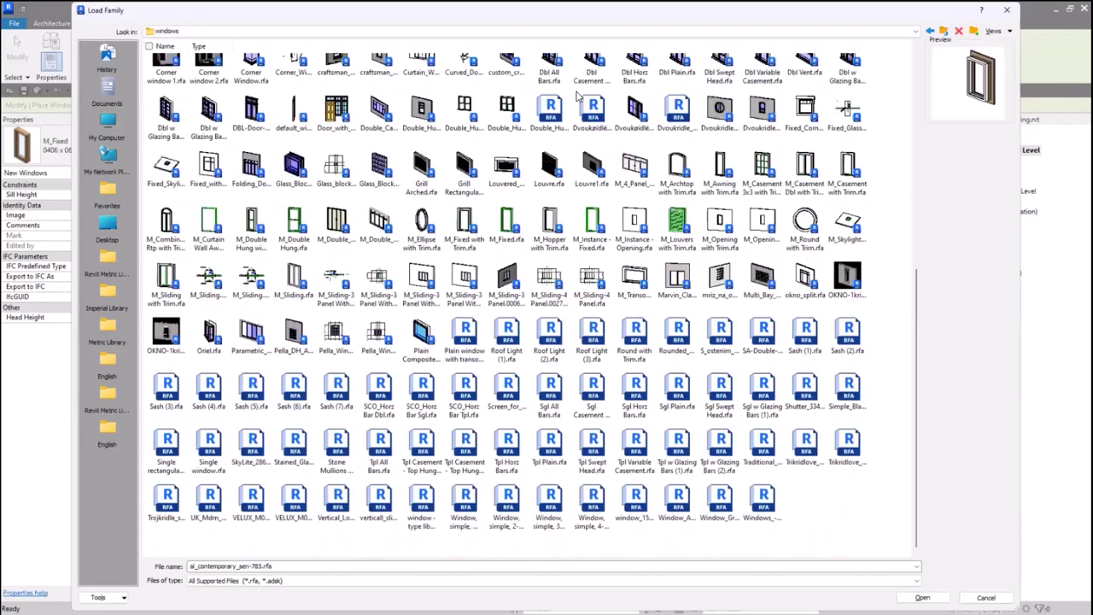
{"action": "scroll", "coordinate": [683, 146], "scroll_direction": "up", "scroll_amount": 5}
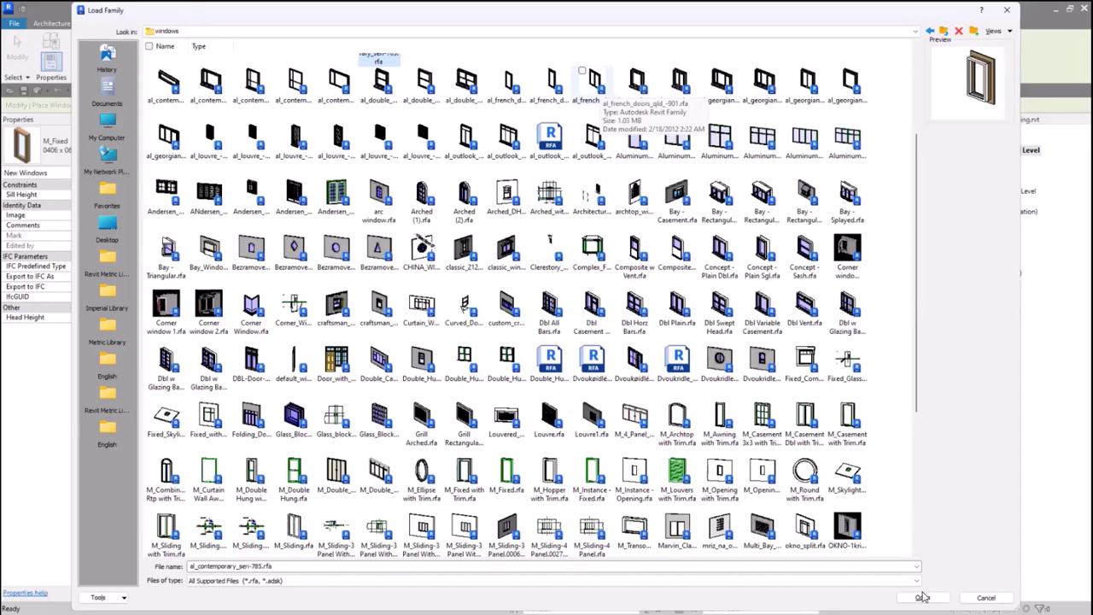
{"action": "left_click", "coordinate": [719, 138]}
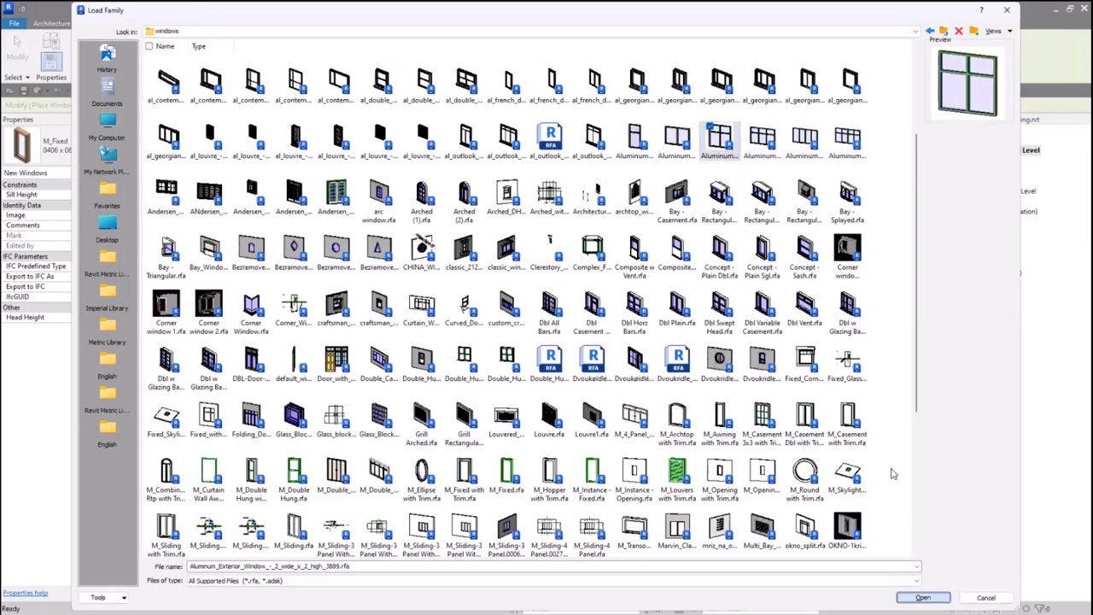
{"action": "key", "text": "Return"}
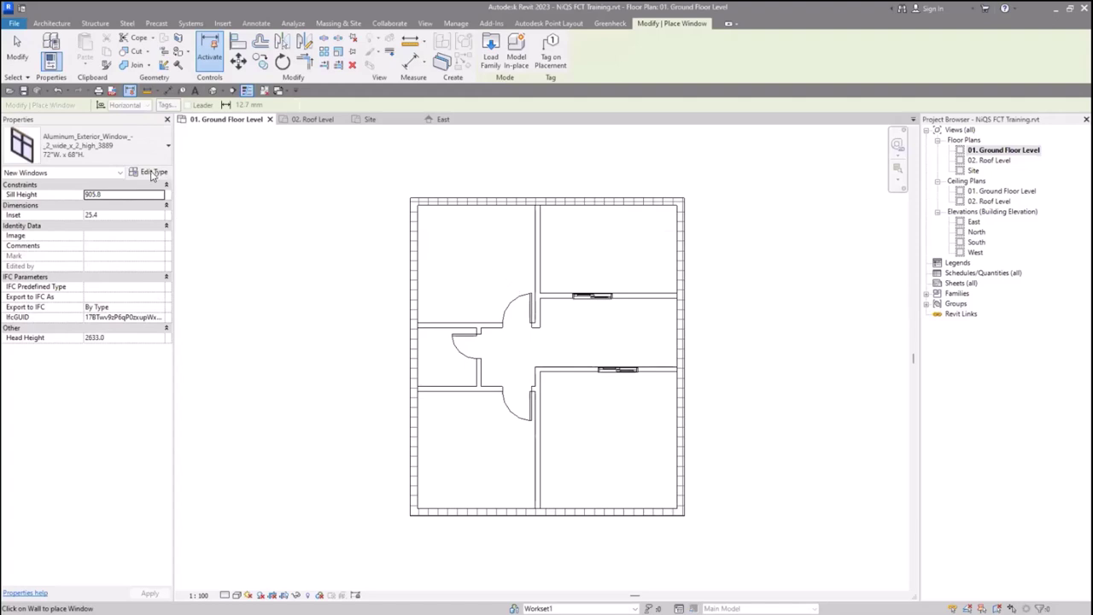
Duplicate the window type as '1200mm x 150' with Height 1500 and Width 1200
{"action": "left_click", "coordinate": [152, 174]}
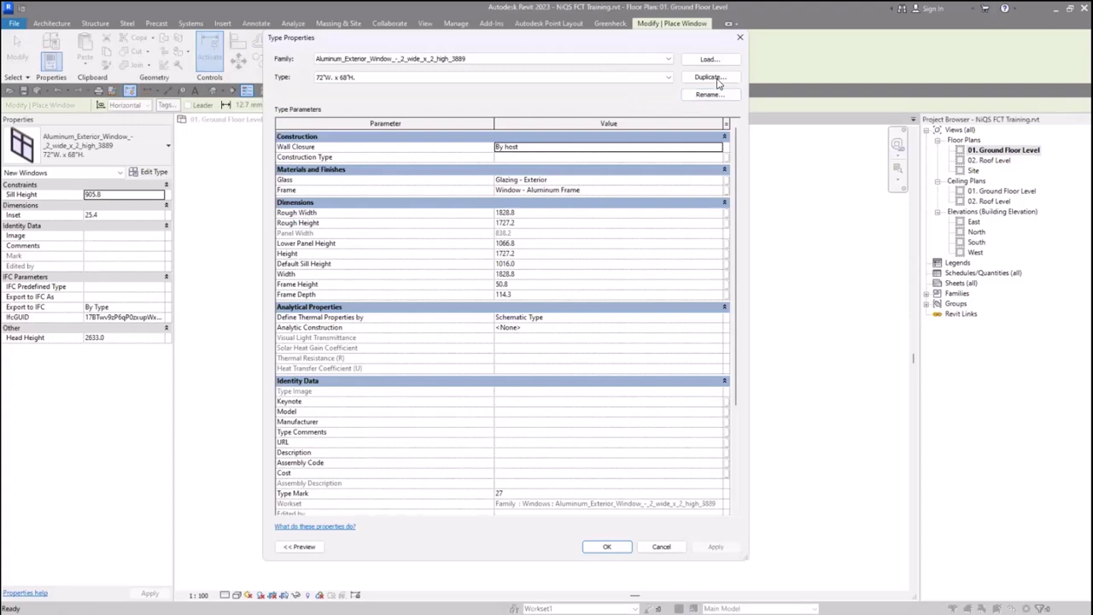
{"action": "left_click", "coordinate": [718, 78]}
{"action": "type", "text": "1200"}
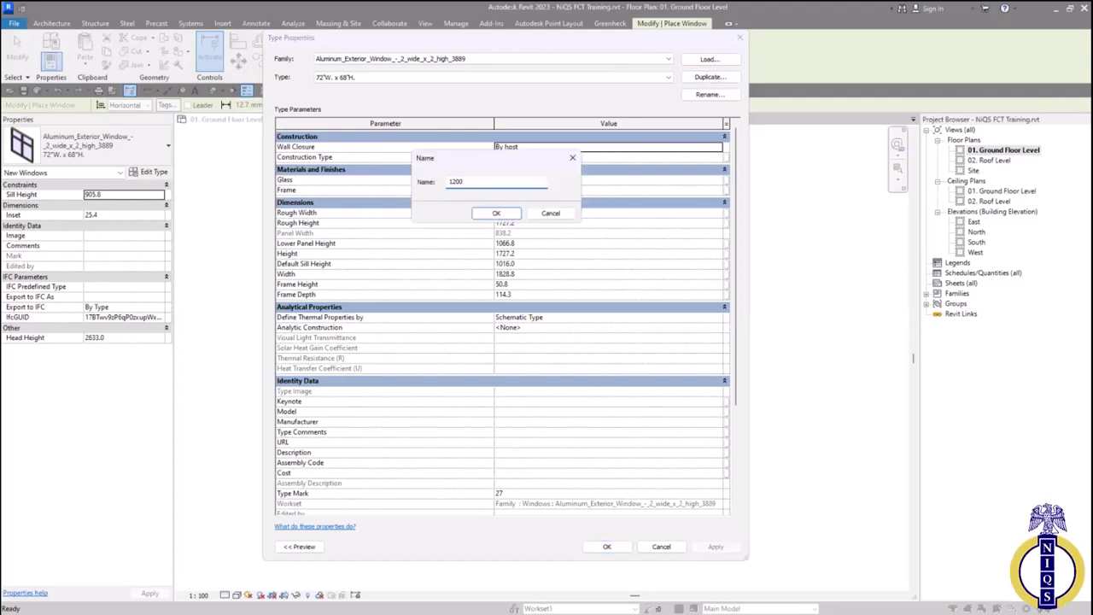
{"action": "type", "text": "mm x 150mm"}
{"action": "left_click", "coordinate": [496, 213]}
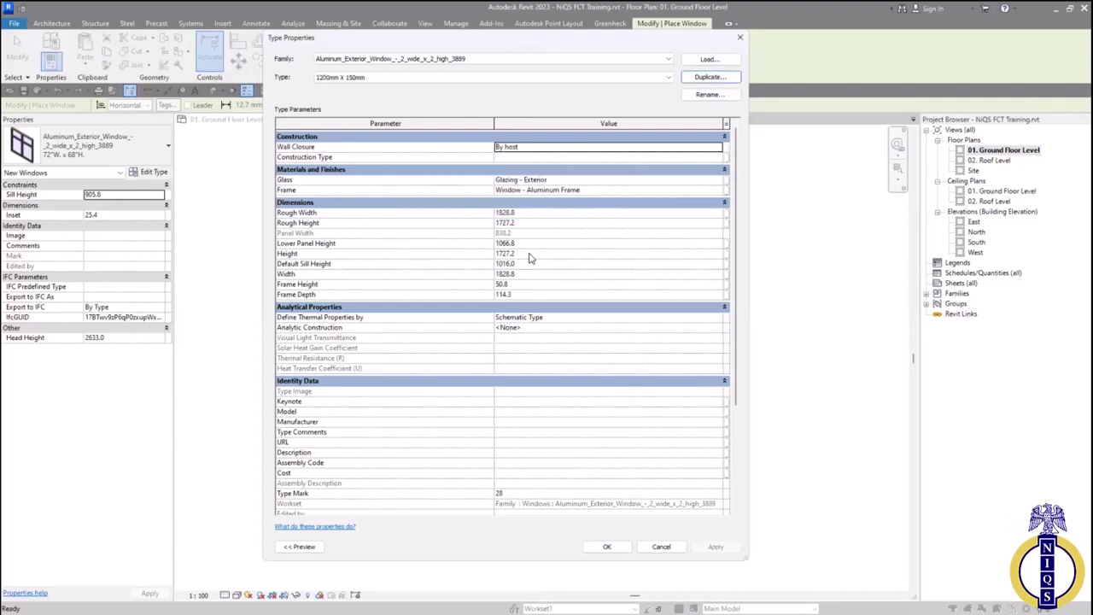
{"action": "left_click", "coordinate": [518, 254]}
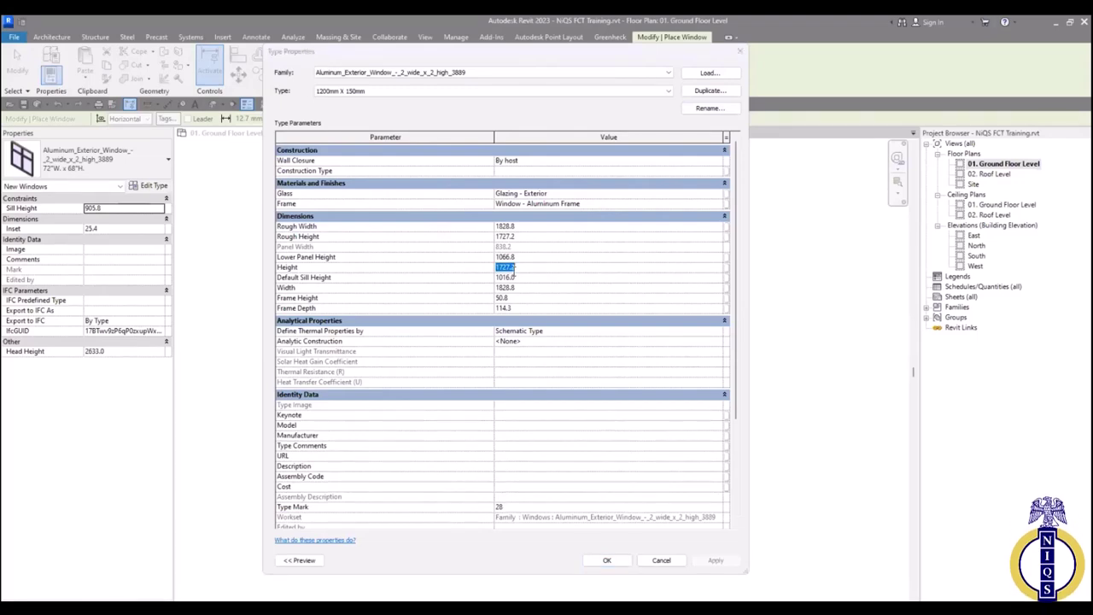
{"action": "type", "text": "15"}
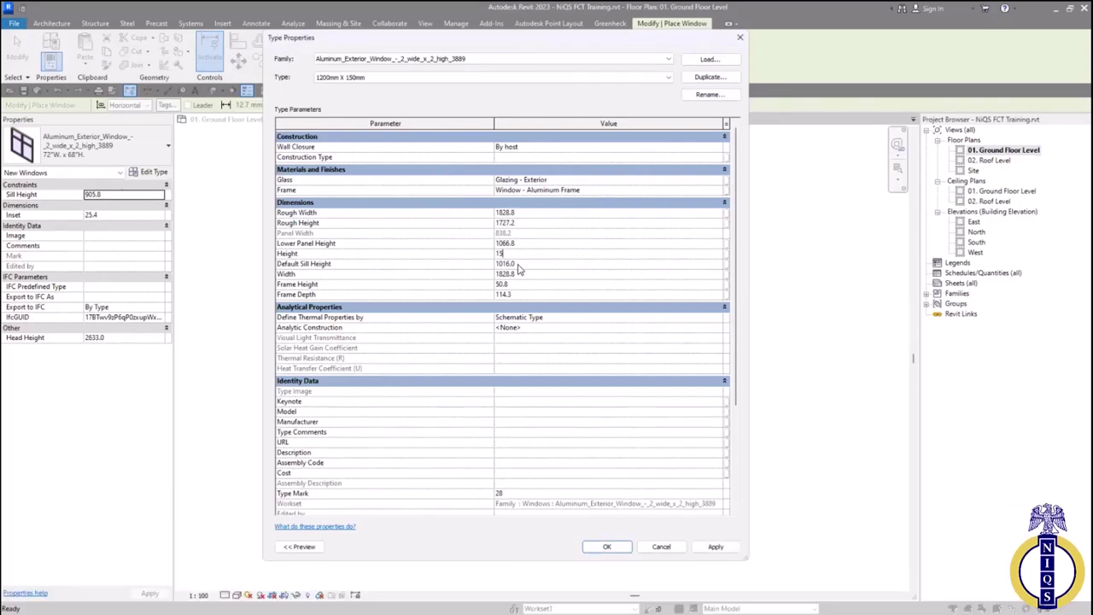
{"action": "type", "text": "00"}
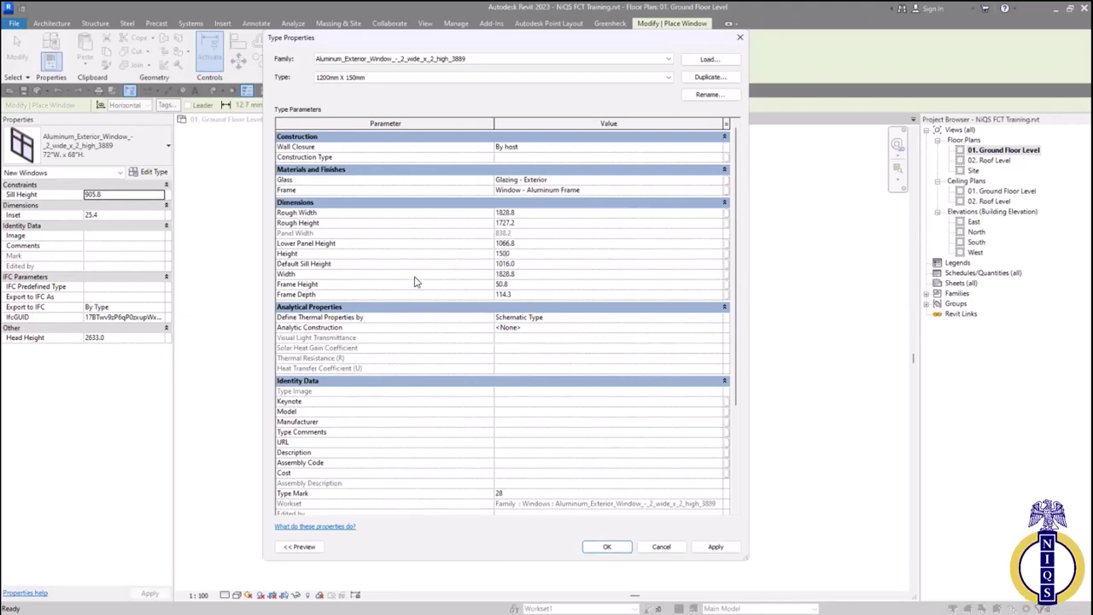
{"action": "left_click", "coordinate": [559, 273]}
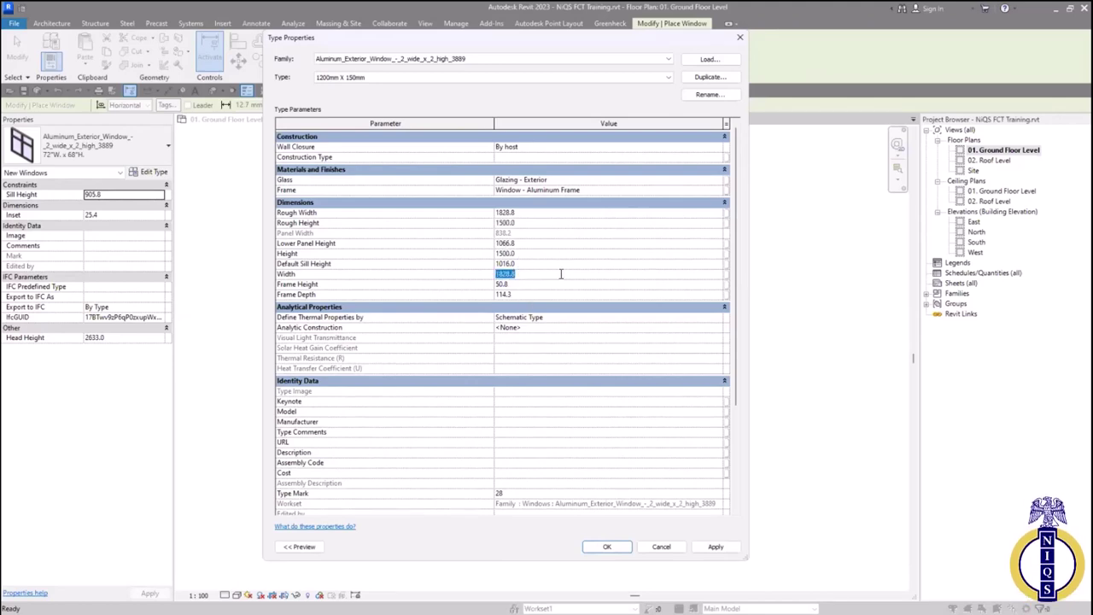
{"action": "type", "text": "1200"}
{"action": "left_click", "coordinate": [615, 546]}
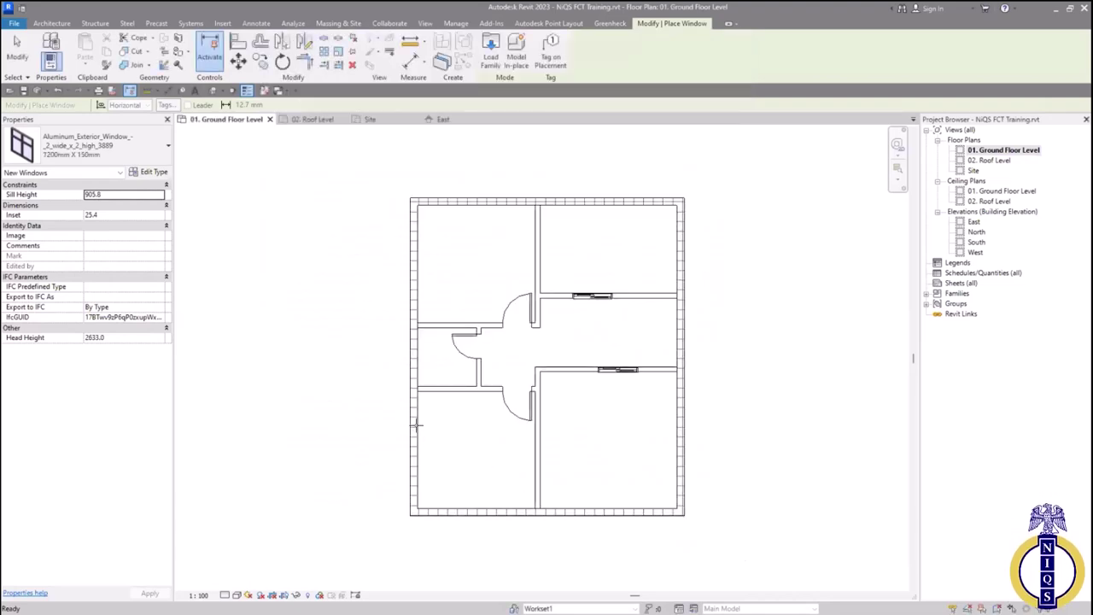
Place 1200mm windows in the left and bottom exterior walls
{"action": "scroll", "coordinate": [416, 427], "scroll_direction": "up", "scroll_amount": 2}
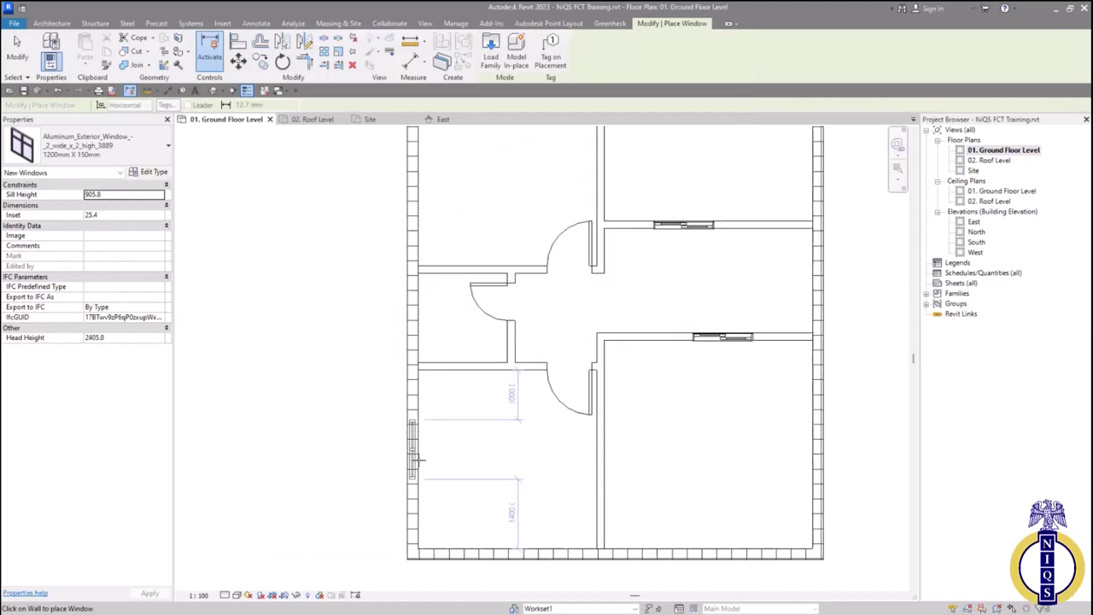
{"action": "left_click", "coordinate": [461, 461]}
{"action": "middle_click_drag", "start_coordinate": [459, 437], "coordinate": [415, 455]}
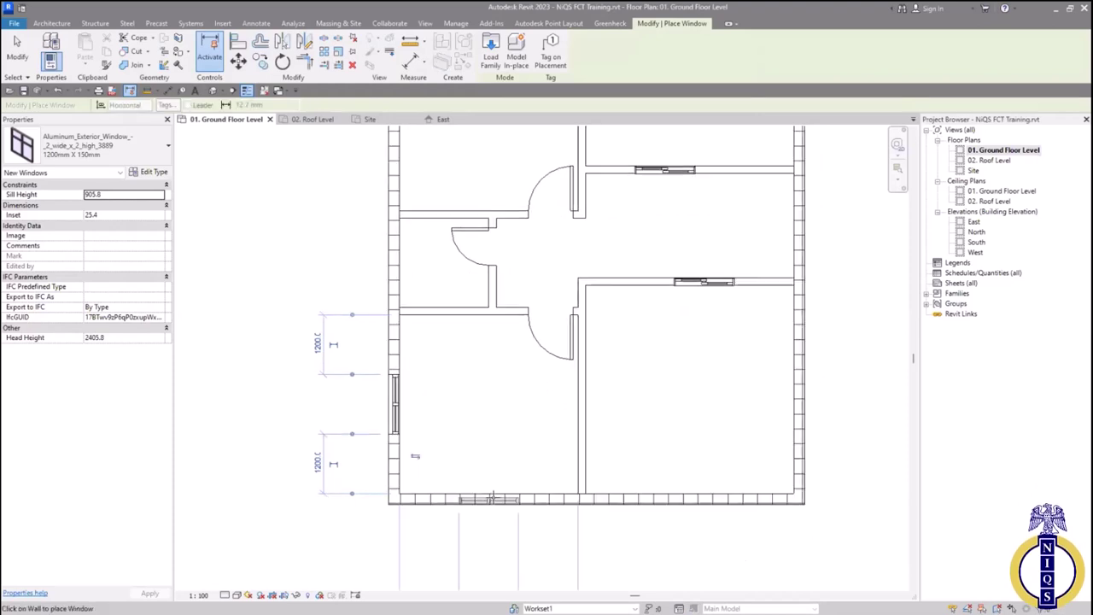
{"action": "left_click", "coordinate": [491, 498]}
{"action": "scroll", "coordinate": [488, 488], "scroll_direction": "down", "scroll_amount": 2}
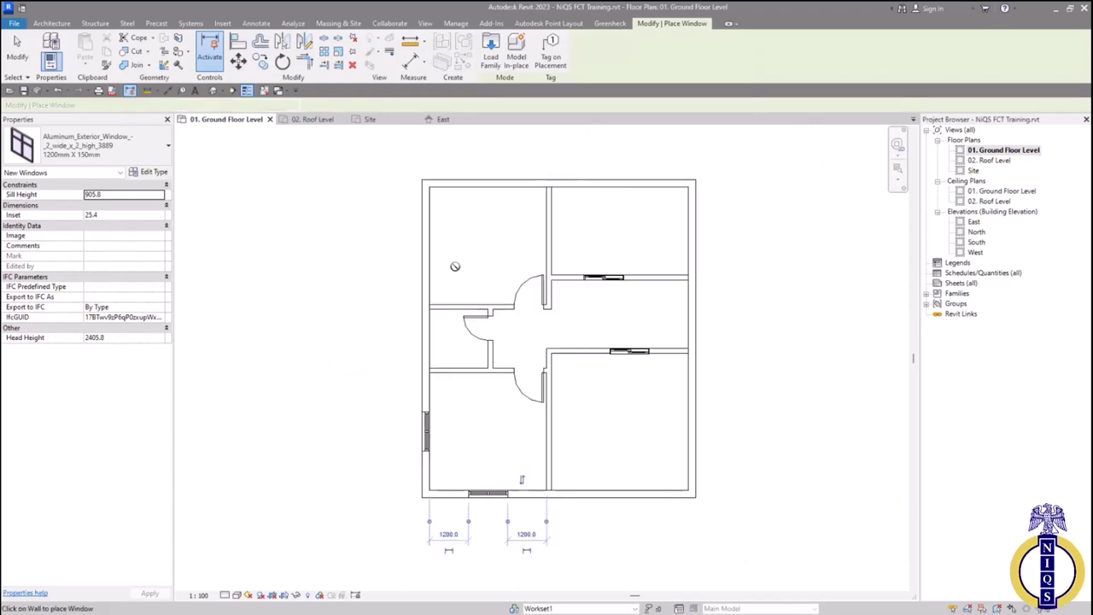
Add windows to the left, top and right walls and the lower-right room's bottom wall
{"action": "left_click", "coordinate": [425, 246]}
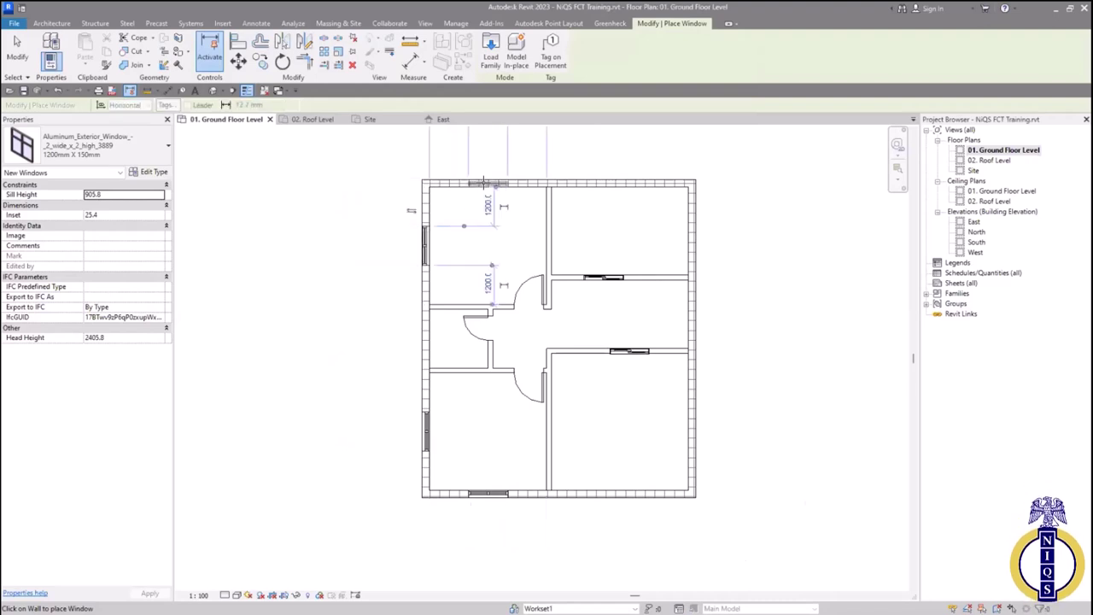
{"action": "left_click", "coordinate": [486, 181]}
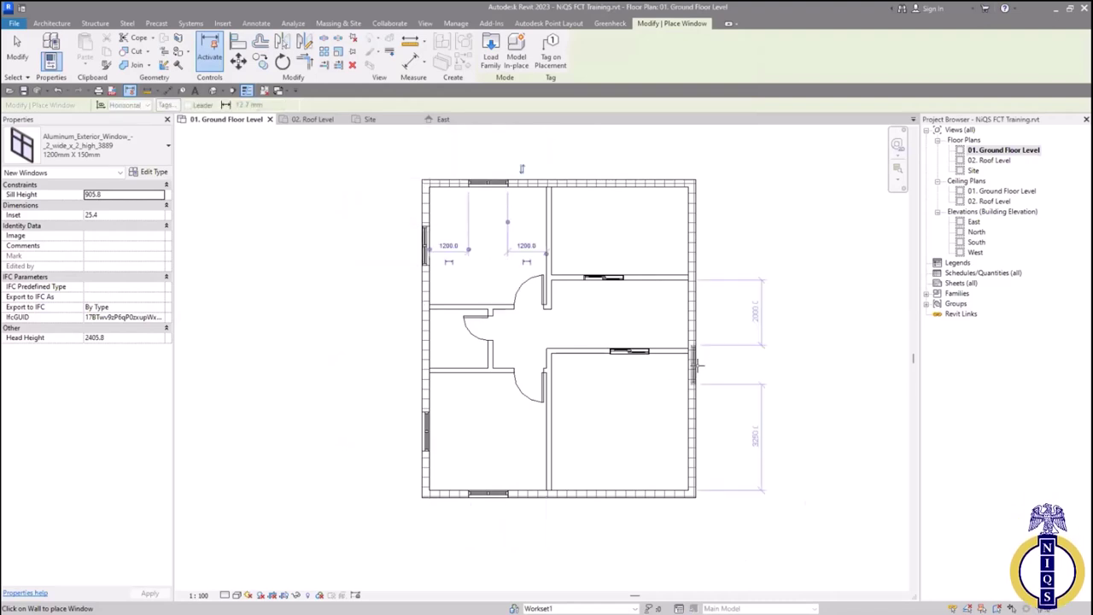
{"action": "left_click", "coordinate": [697, 220]}
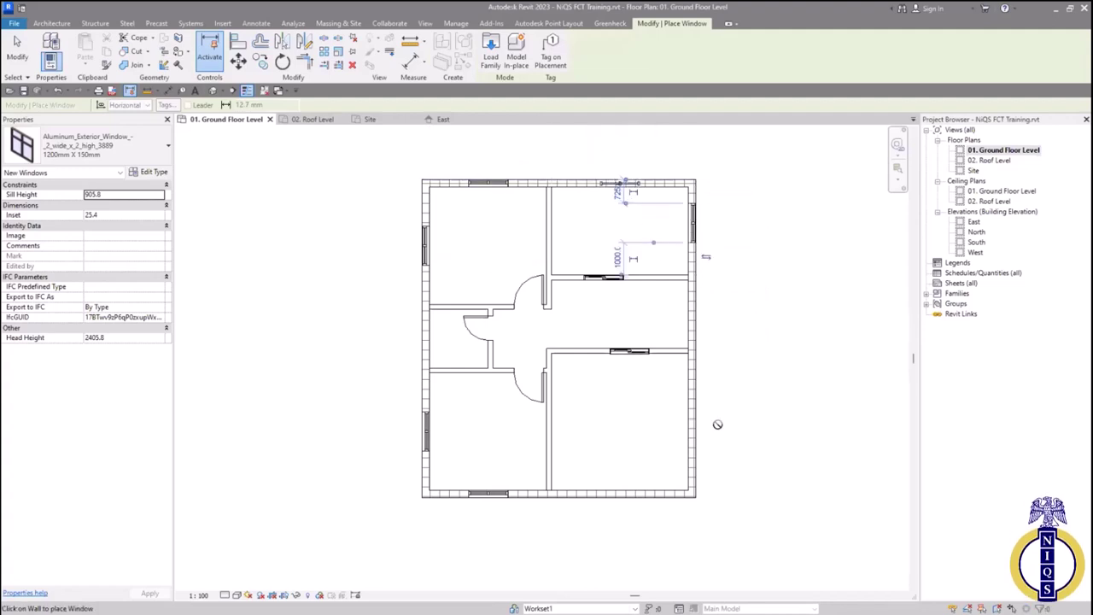
{"action": "scroll", "coordinate": [715, 422], "scroll_direction": "up", "scroll_amount": 2}
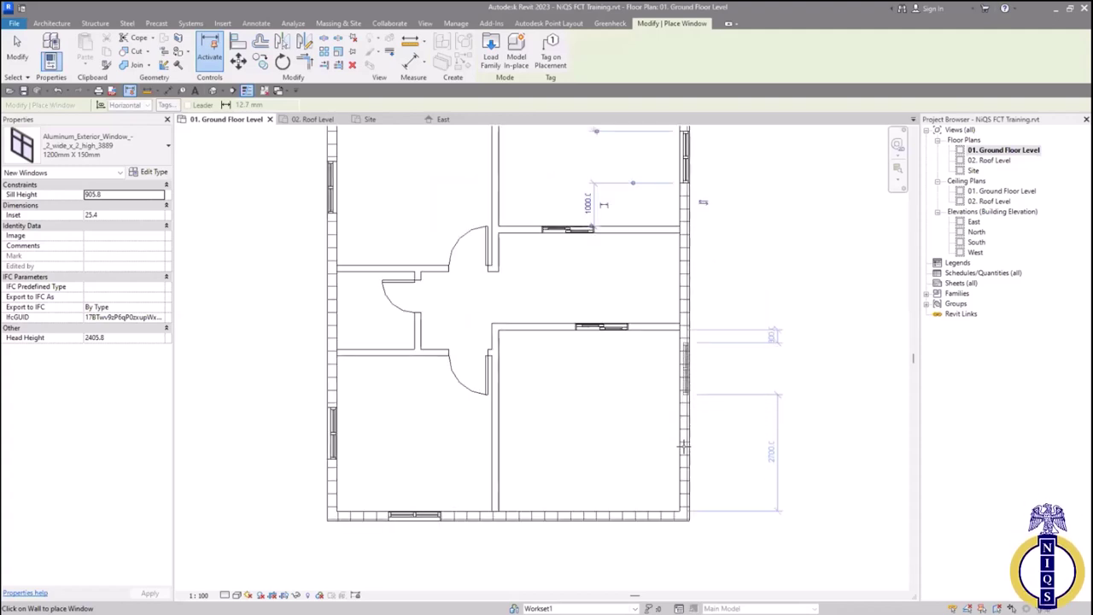
{"action": "left_click", "coordinate": [685, 471]}
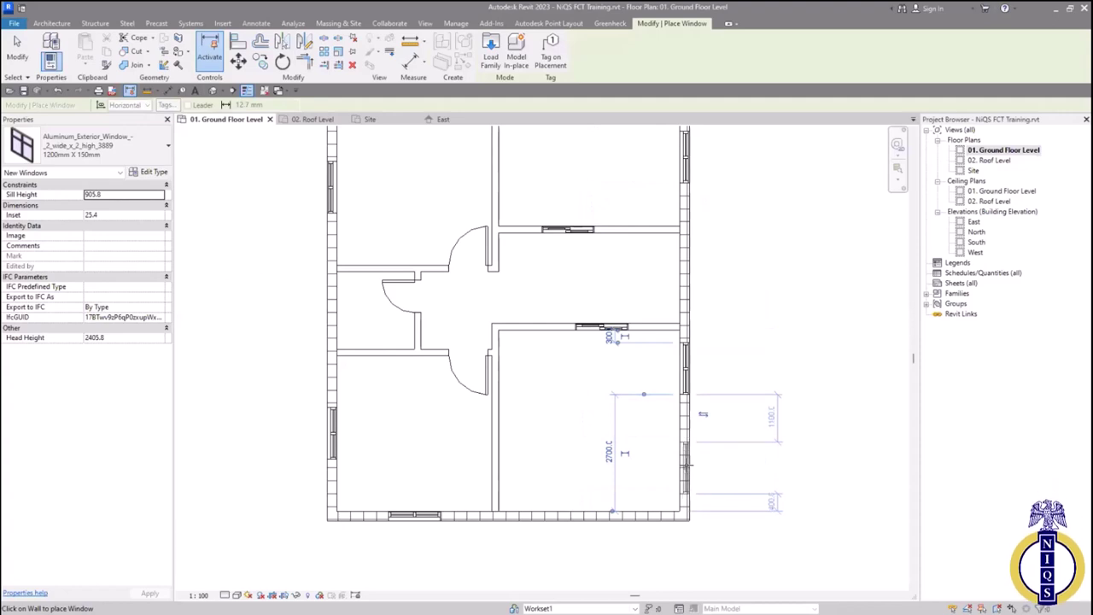
{"action": "left_click", "coordinate": [562, 497]}
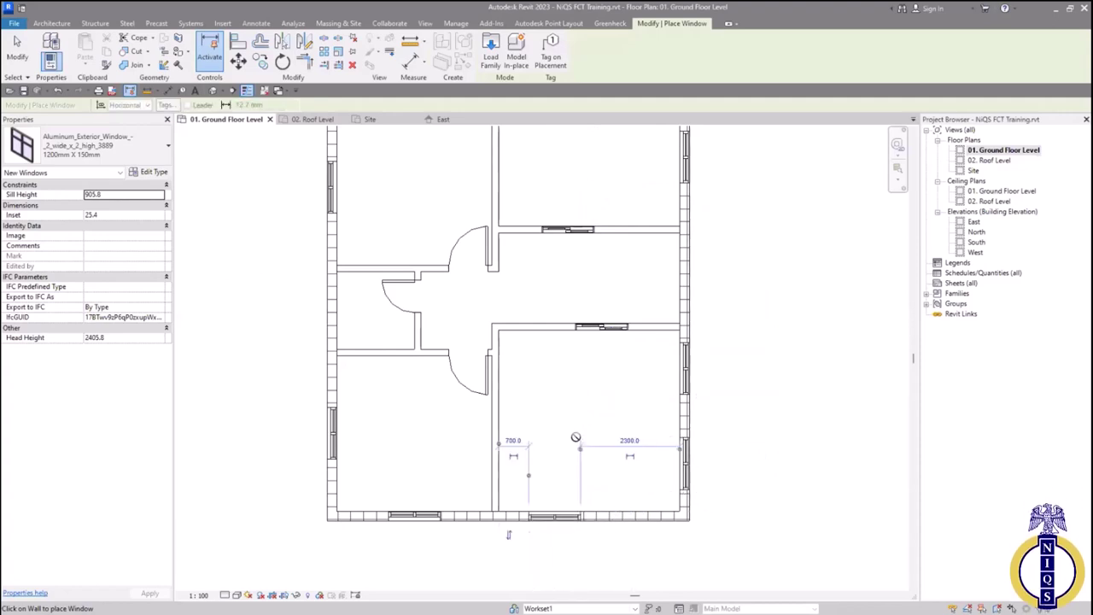
{"action": "scroll", "coordinate": [575, 437], "scroll_direction": "down", "scroll_amount": 4}
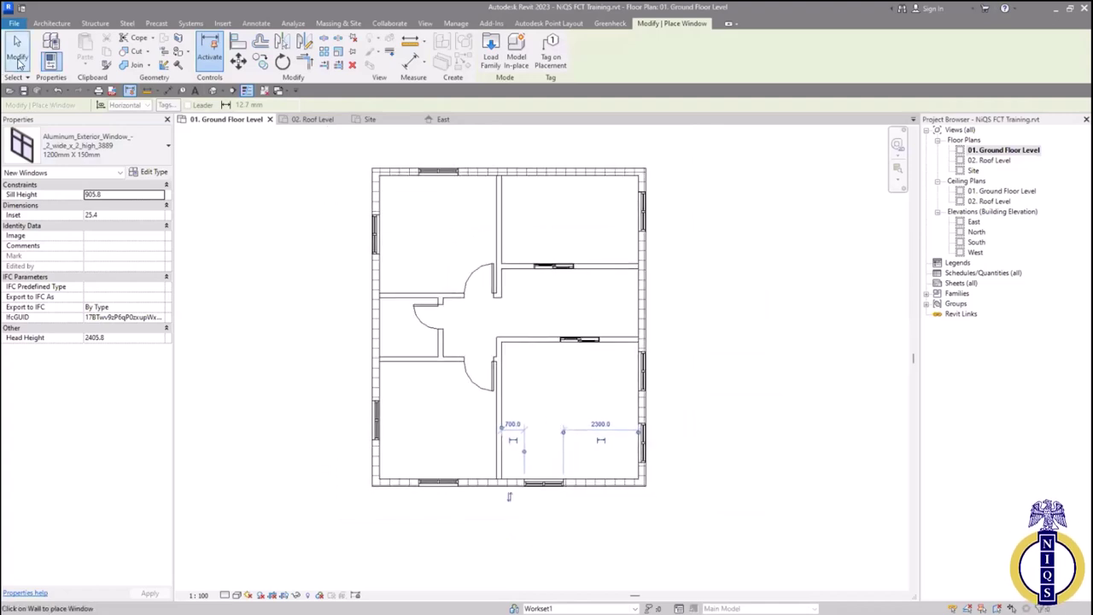
{"action": "key", "text": "Escape"}
{"action": "key", "text": "Escape"}
Start placing an M_Single-Flush 900mm x 2100mm door and show its type properties
{"action": "scroll", "coordinate": [564, 325], "scroll_direction": "up", "scroll_amount": 4}
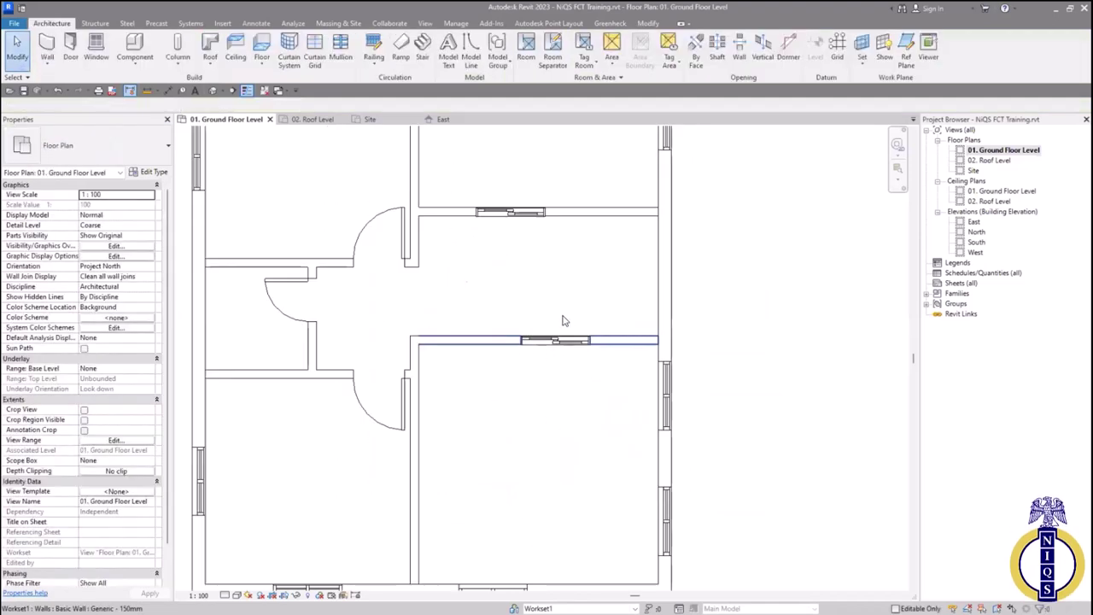
{"action": "scroll", "coordinate": [552, 478], "scroll_direction": "down", "scroll_amount": 4}
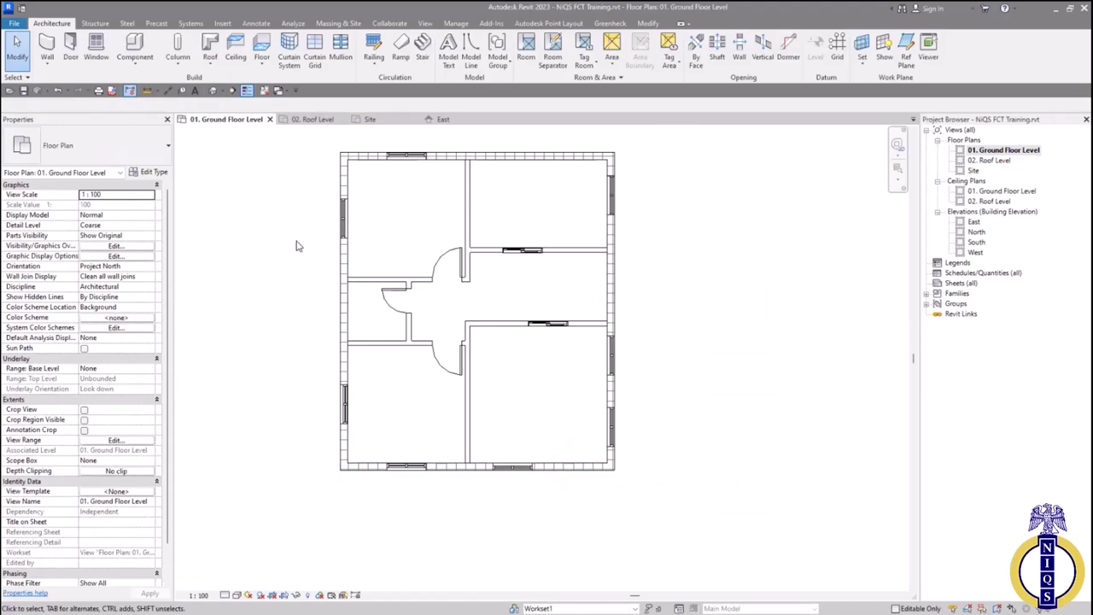
{"action": "left_click", "coordinate": [71, 51]}
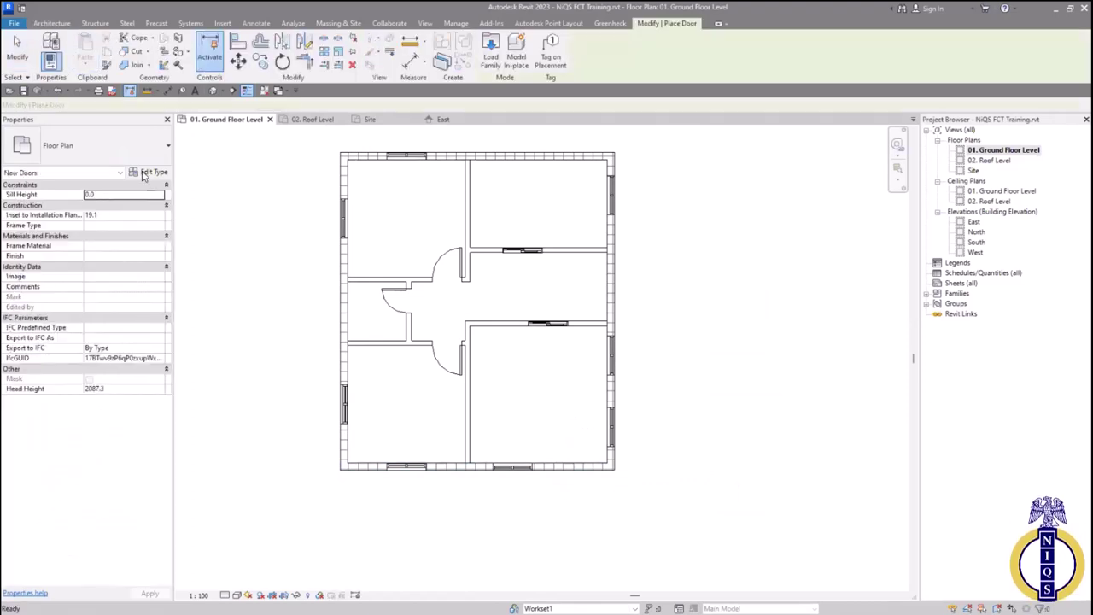
{"action": "left_click", "coordinate": [168, 146]}
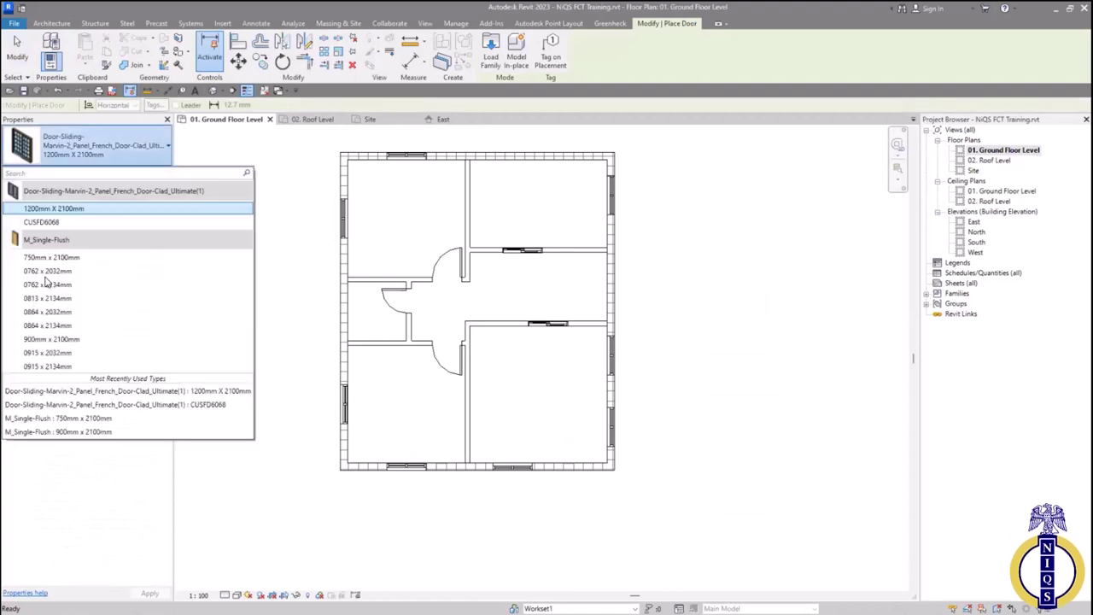
{"action": "left_click", "coordinate": [60, 339]}
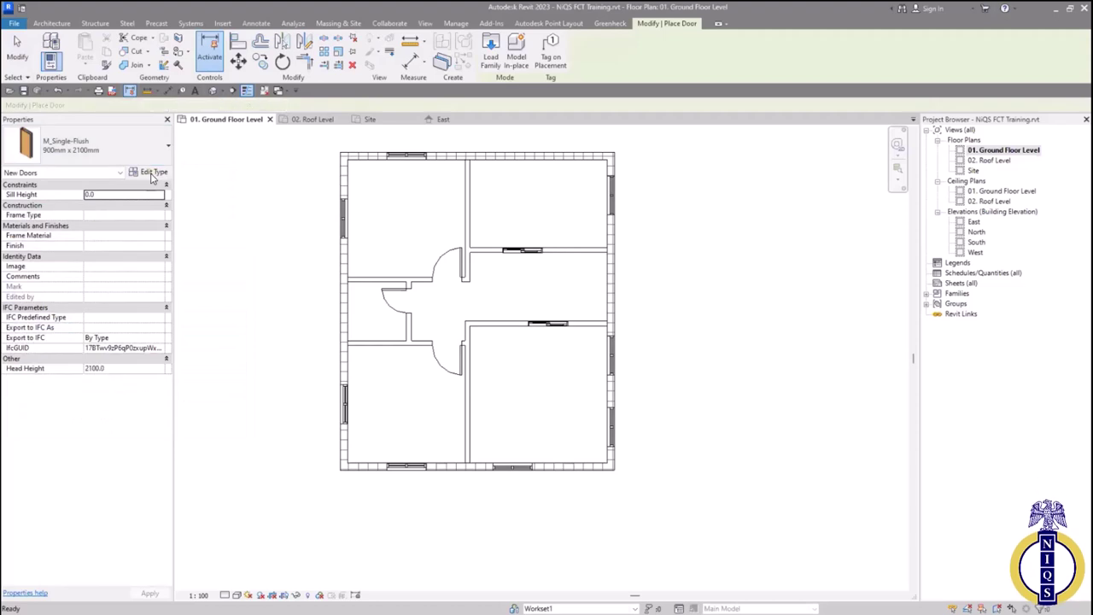
{"action": "left_click", "coordinate": [151, 173]}
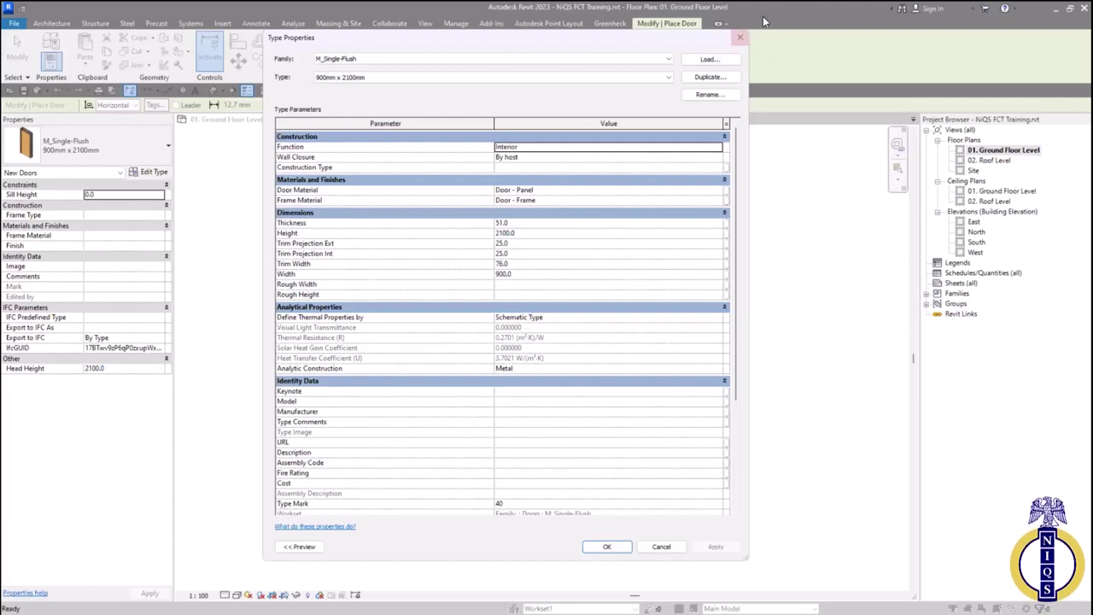
Duplicate the door as '900mm x 2100mm ext' with Function set to Exterior
{"action": "left_click", "coordinate": [712, 77]}
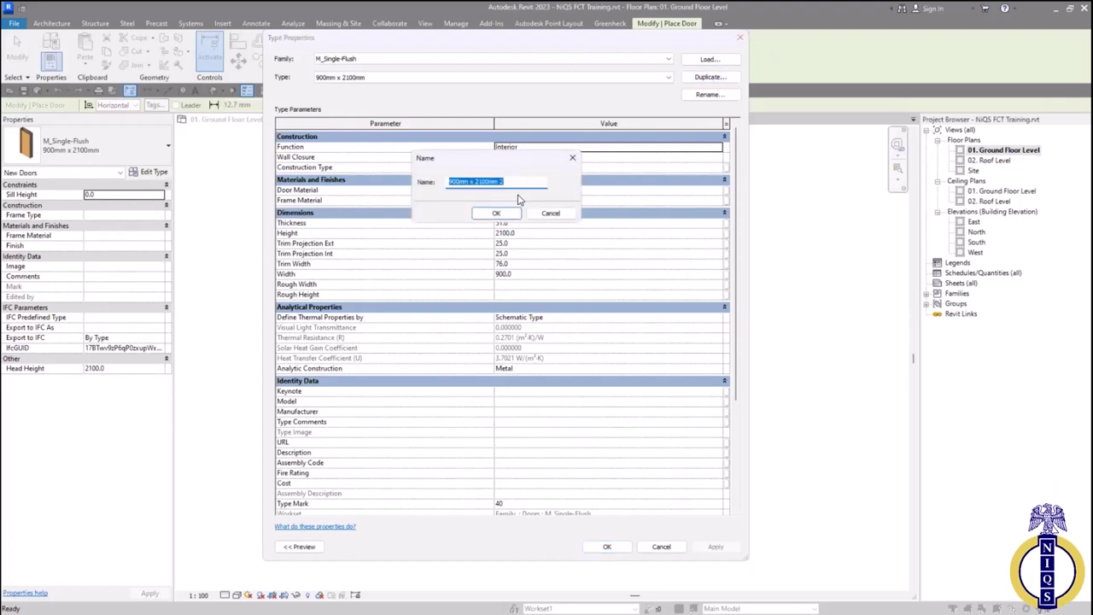
{"action": "key", "text": "BackSpace"}
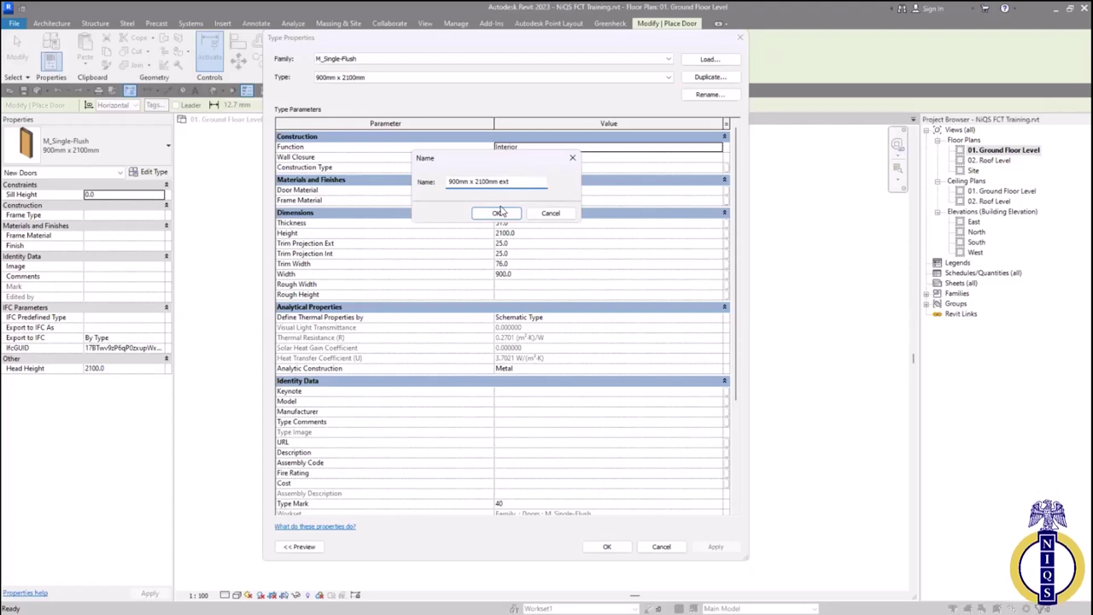
{"action": "key", "text": "Return"}
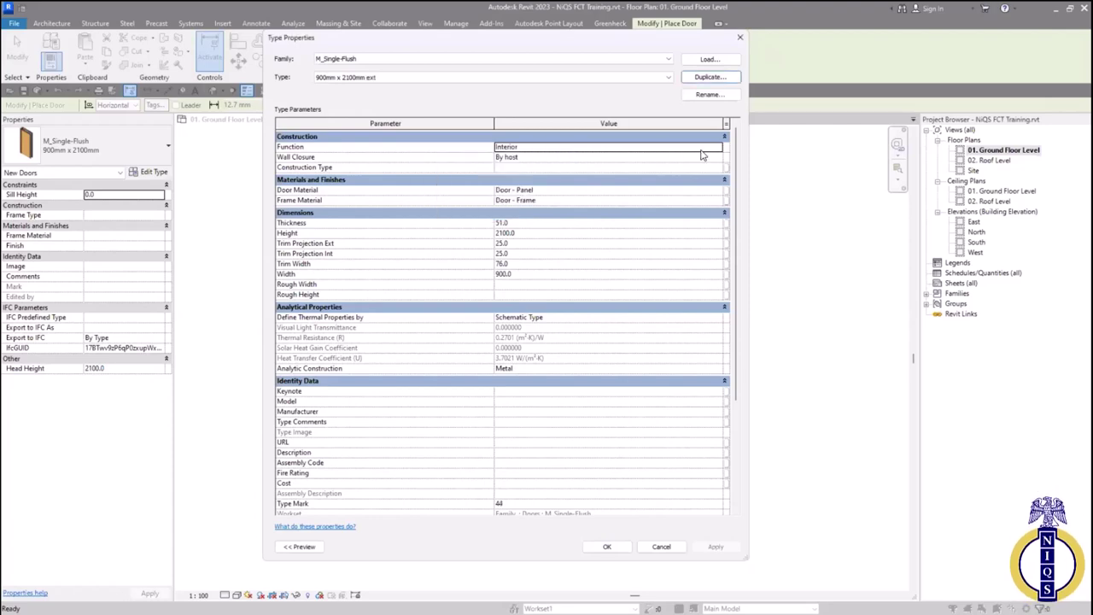
{"action": "key", "text": "alt+Down"}
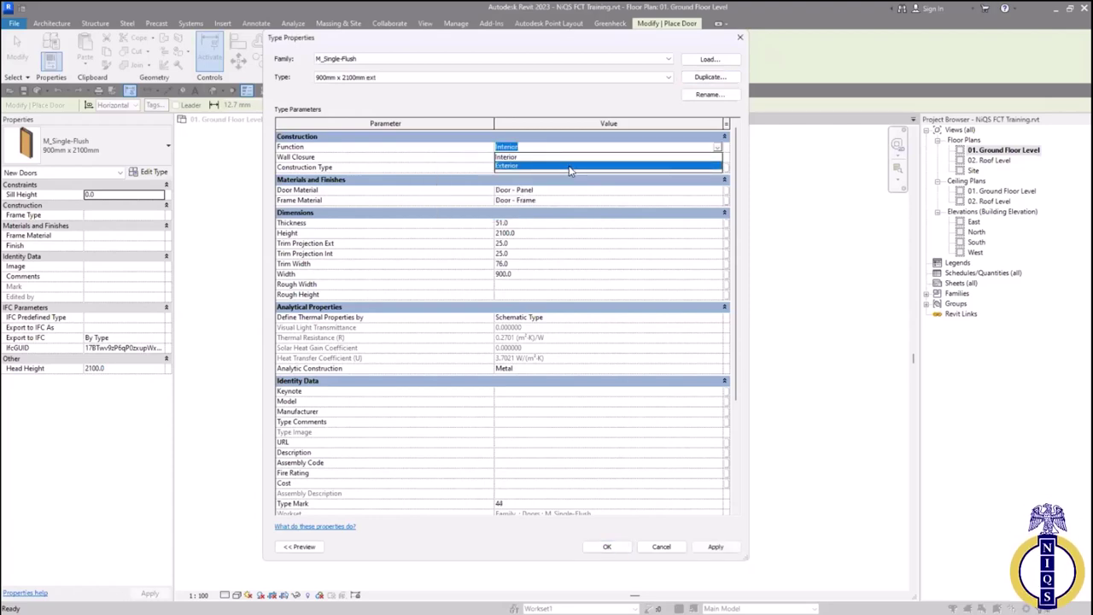
{"action": "left_click", "coordinate": [570, 168]}
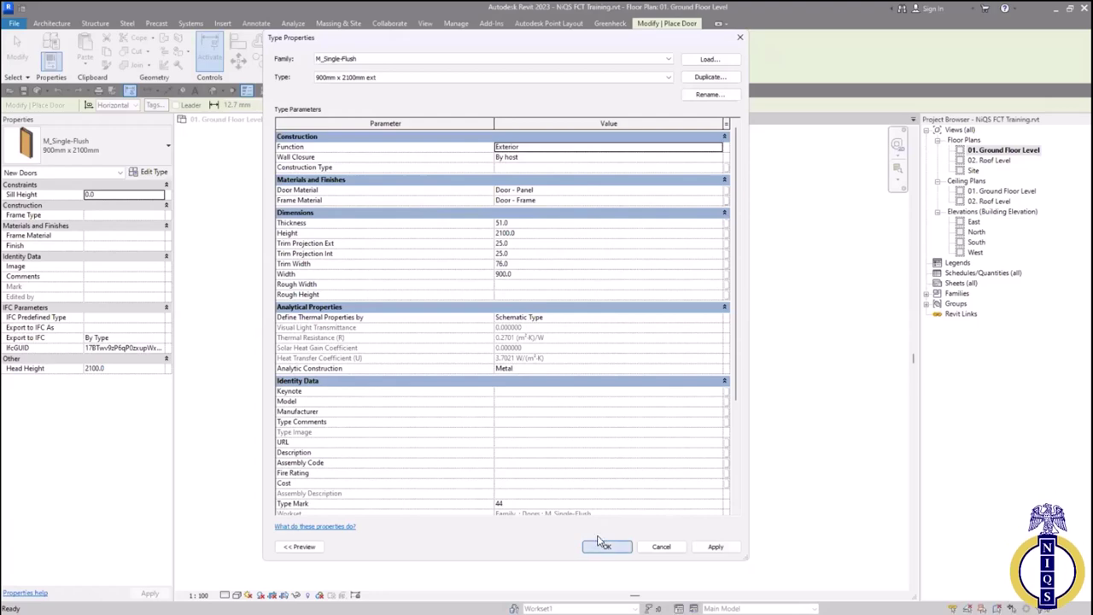
{"action": "left_click", "coordinate": [597, 543]}
Place the 900mm x 2100mm ext door in the lower-right room's bottom wall
{"action": "scroll", "coordinate": [586, 457], "scroll_direction": "up", "scroll_amount": 3}
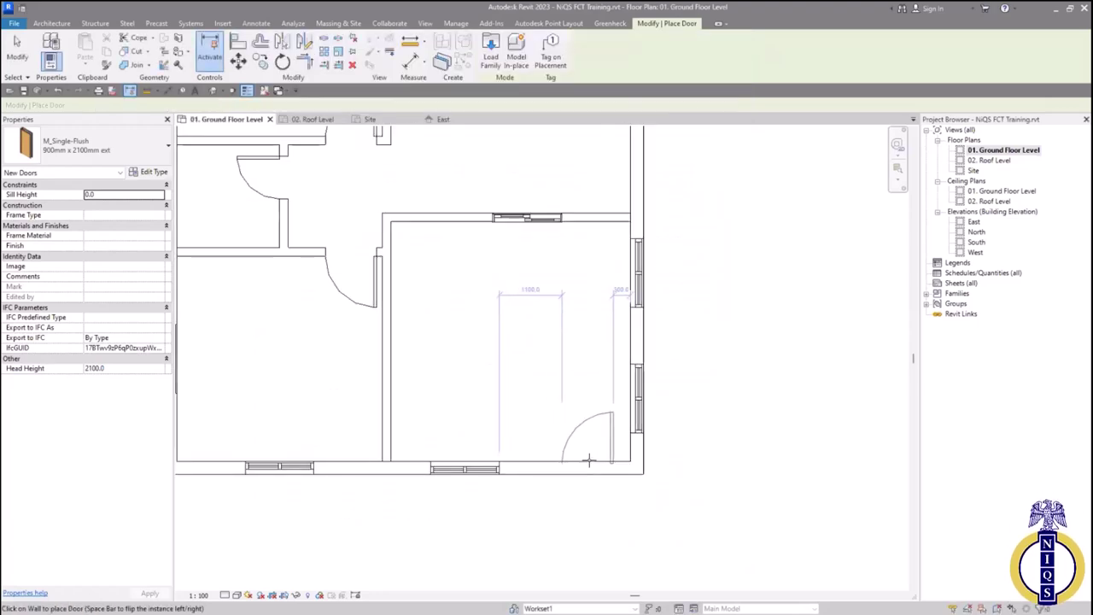
{"action": "left_click", "coordinate": [581, 461]}
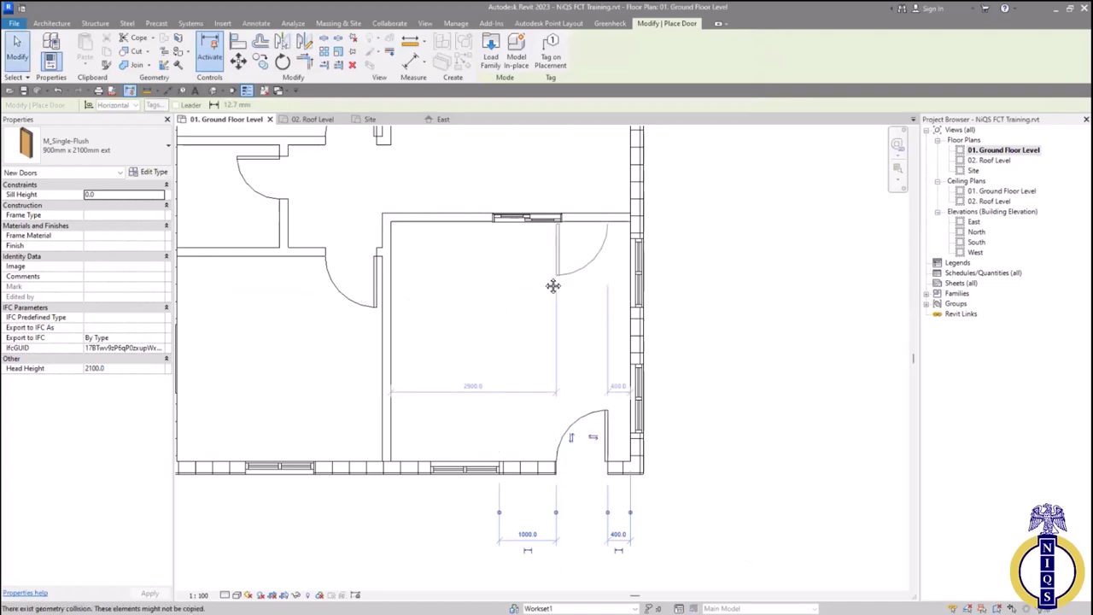
{"action": "key", "text": "Escape"}
{"action": "key", "text": "Escape"}
{"action": "scroll", "coordinate": [572, 316], "scroll_direction": "down", "scroll_amount": 3}
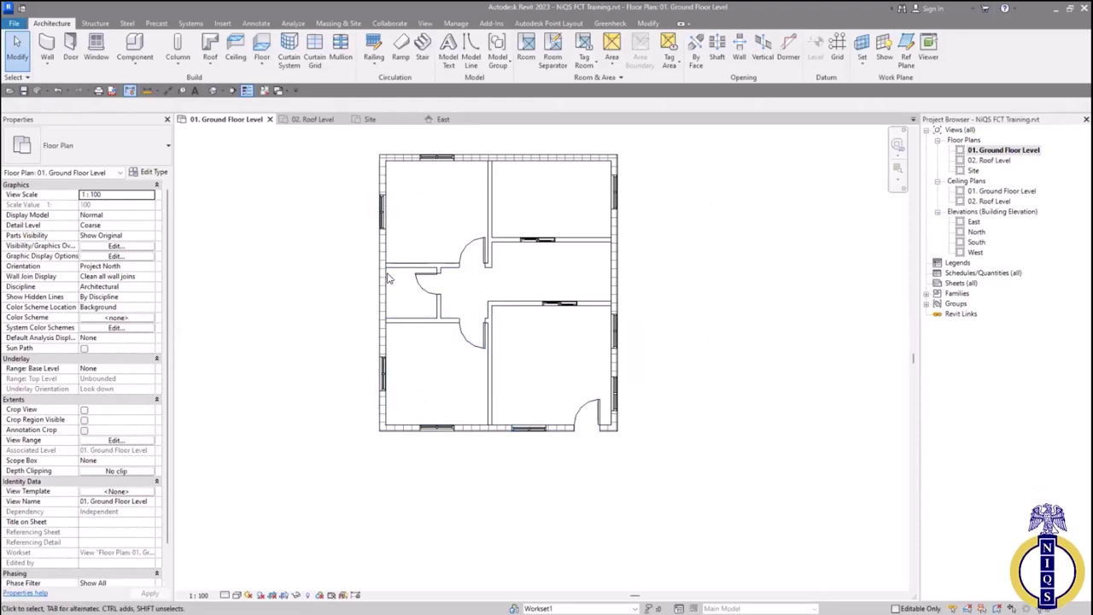
Inspect the upper left-wall window, then start placing a 1200mm X 150mm aluminum exterior window
{"action": "left_click", "coordinate": [386, 213]}
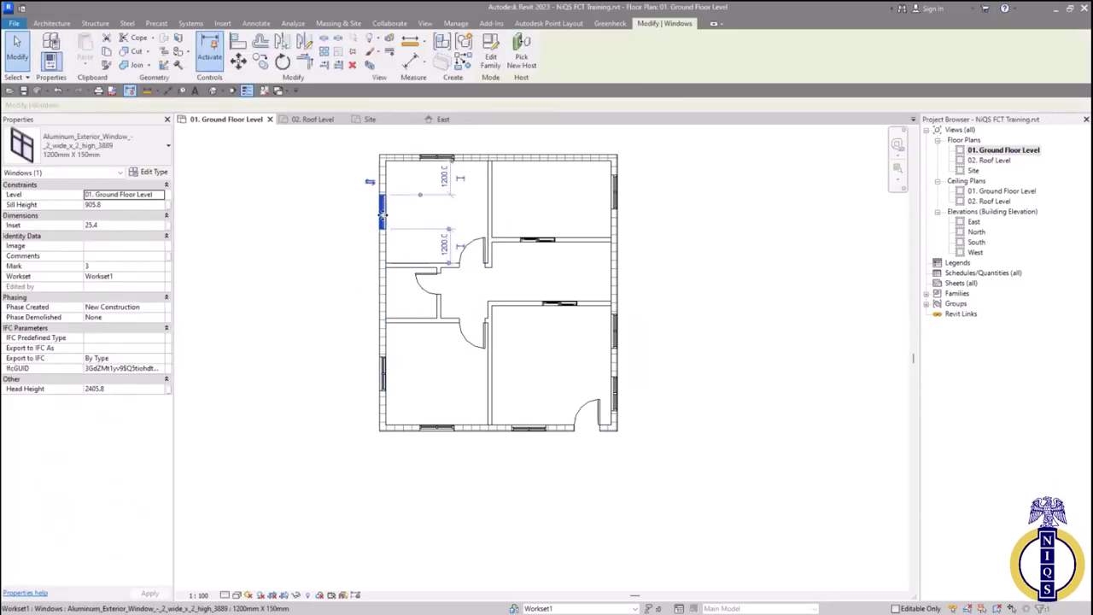
{"action": "right_click", "coordinate": [384, 216]}
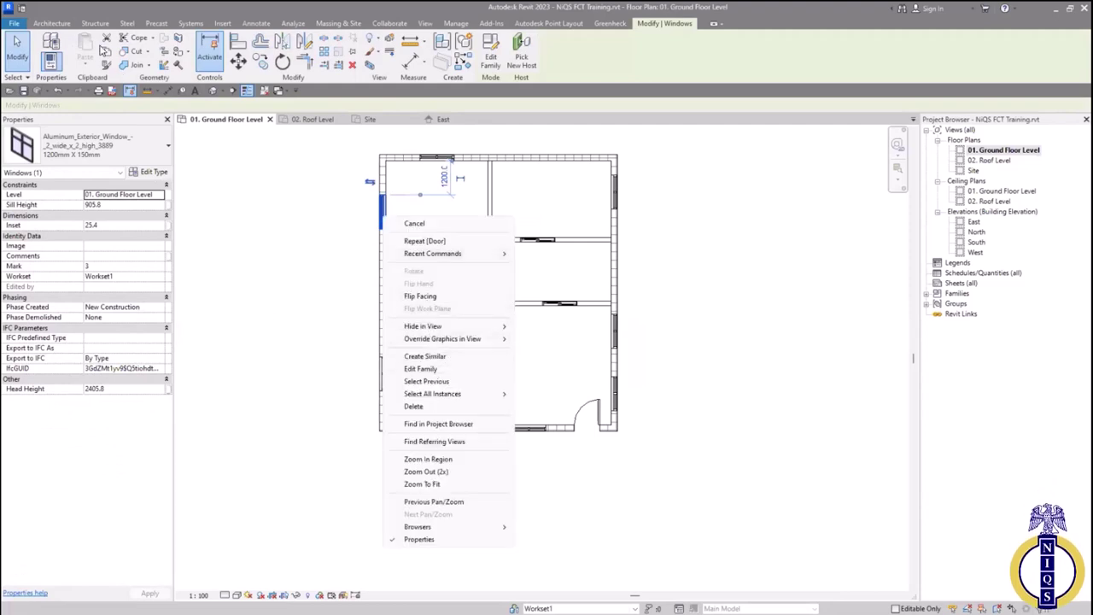
{"action": "key", "text": "Escape"}
{"action": "left_click", "coordinate": [53, 23]}
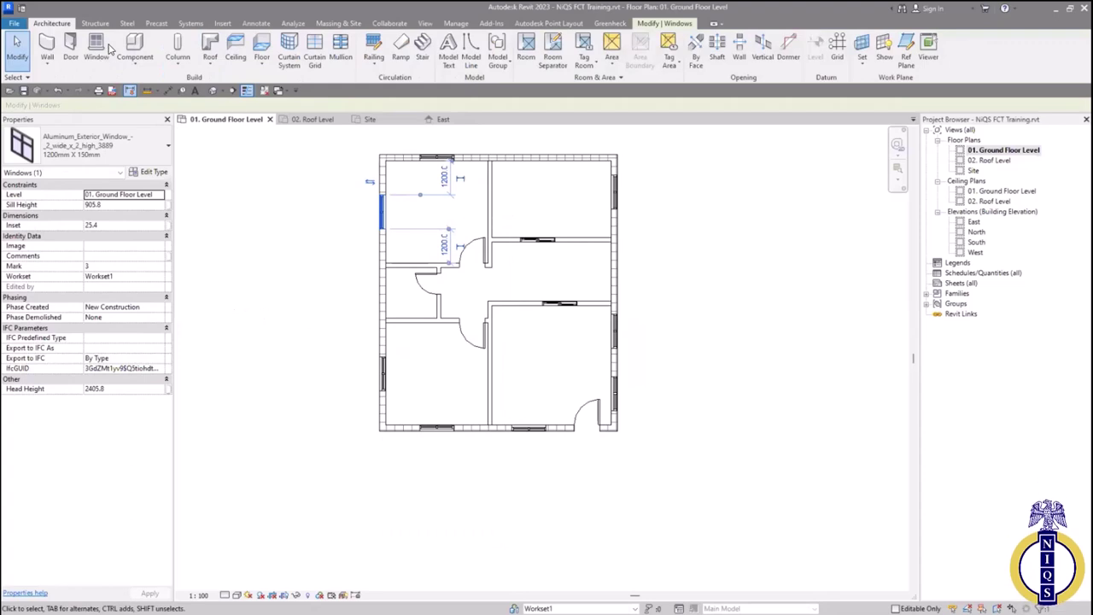
{"action": "left_click", "coordinate": [71, 49]}
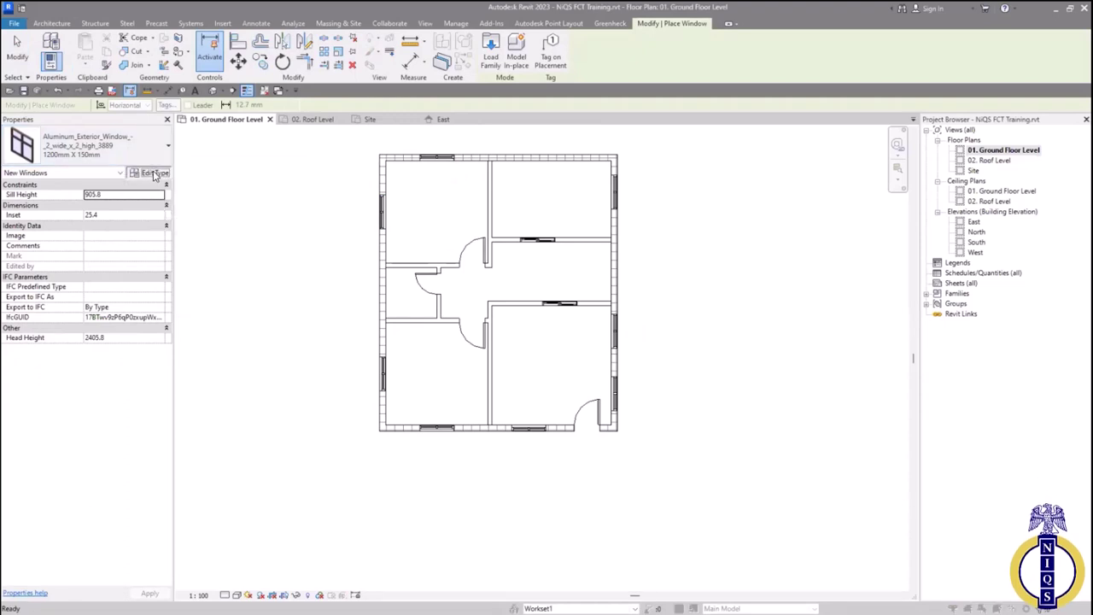
Rename the current window type to 1200mm X 1500mm
{"action": "left_click", "coordinate": [155, 173]}
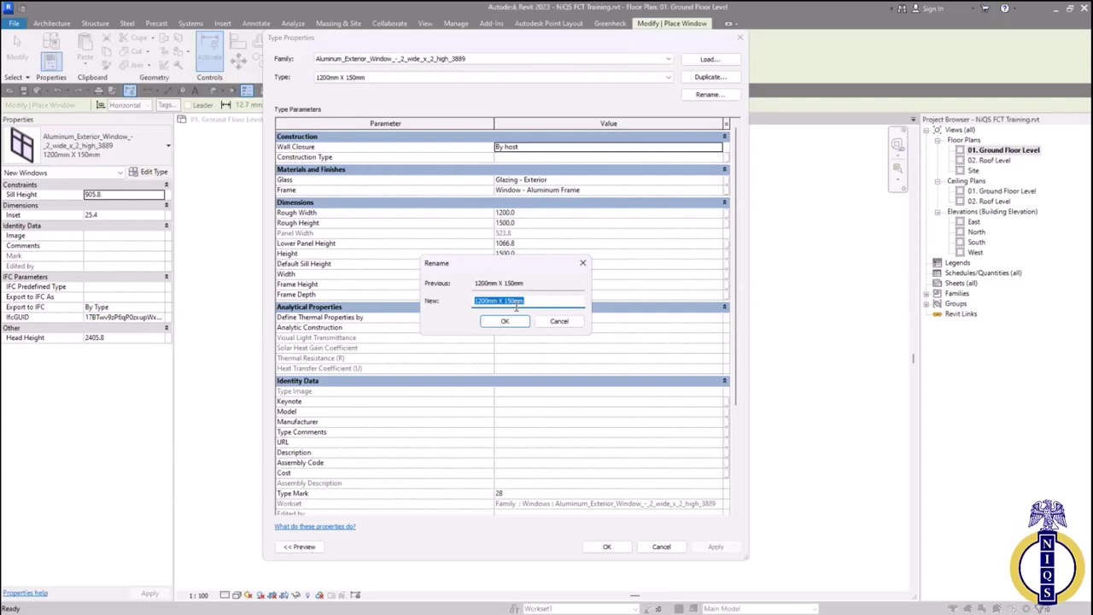
{"action": "left_click", "coordinate": [516, 302]}
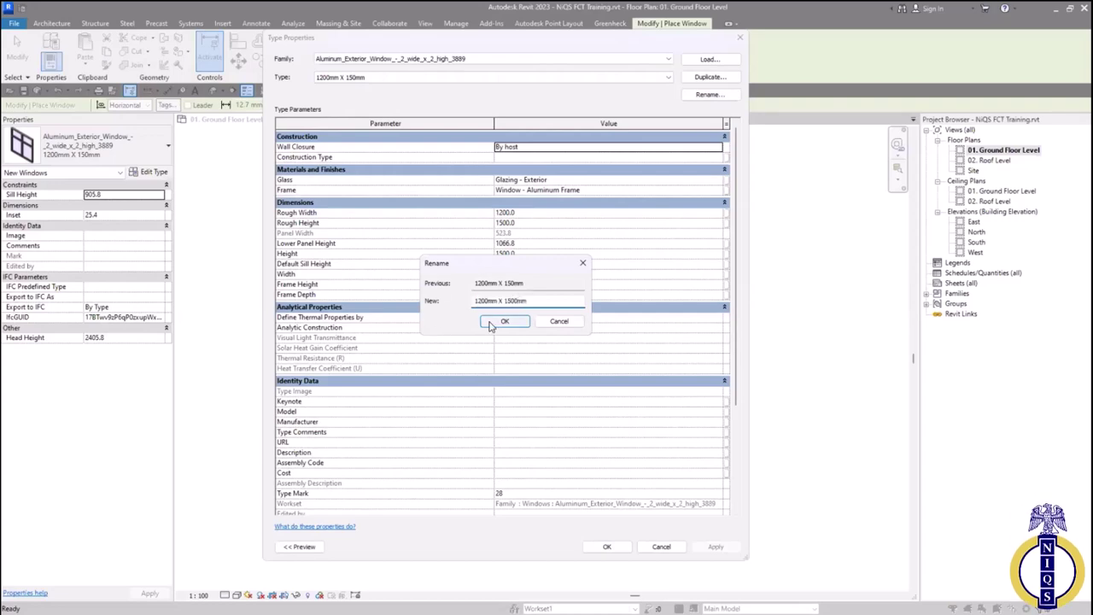
{"action": "left_click", "coordinate": [491, 324]}
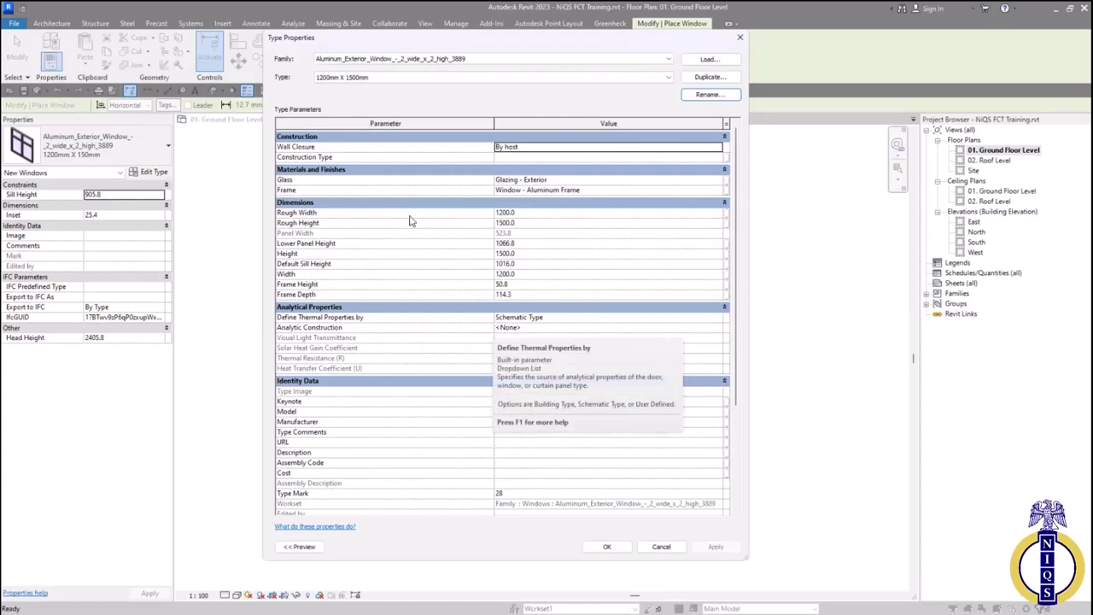
Duplicate the window type as a new type named 600mm X 750mm
{"action": "left_click", "coordinate": [712, 77]}
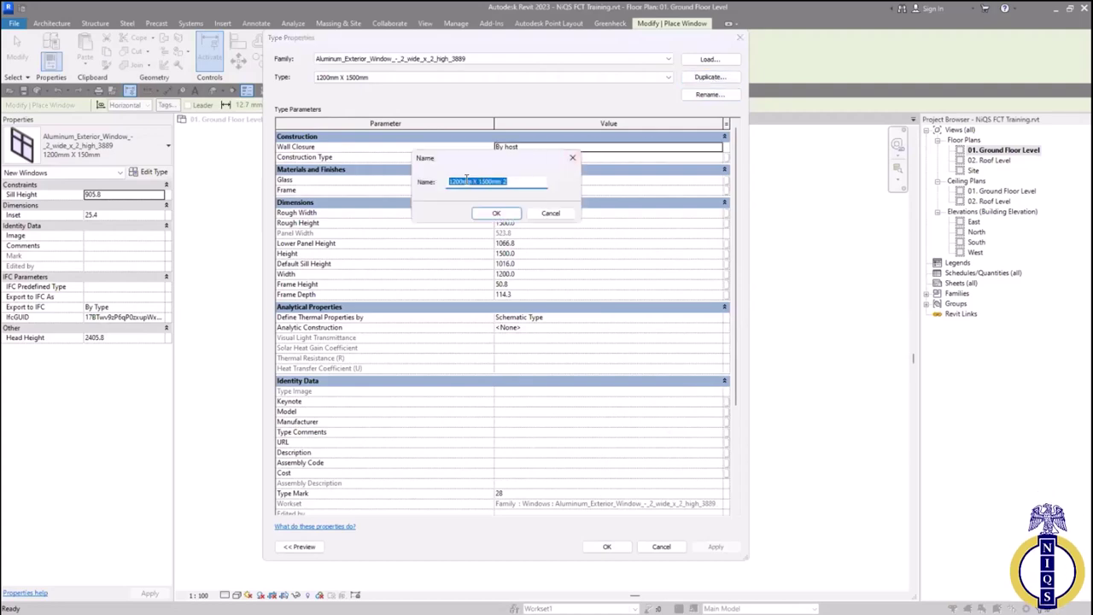
{"action": "left_click_drag", "start_coordinate": [462, 183], "coordinate": [439, 182]}
{"action": "type", "text": "600"}
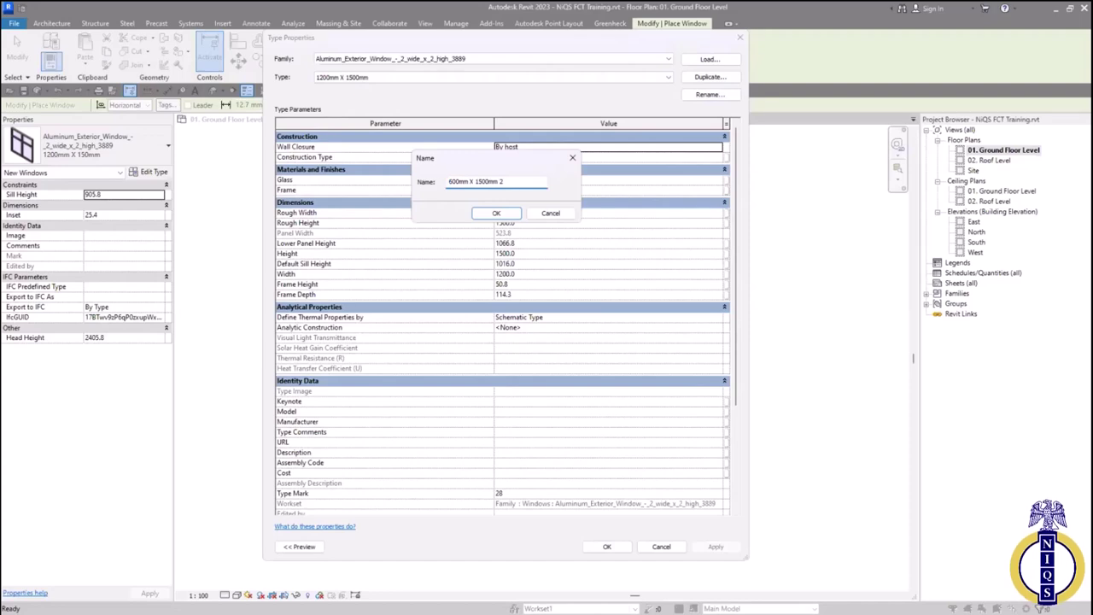
{"action": "left_click_drag", "start_coordinate": [488, 181], "coordinate": [476, 181]}
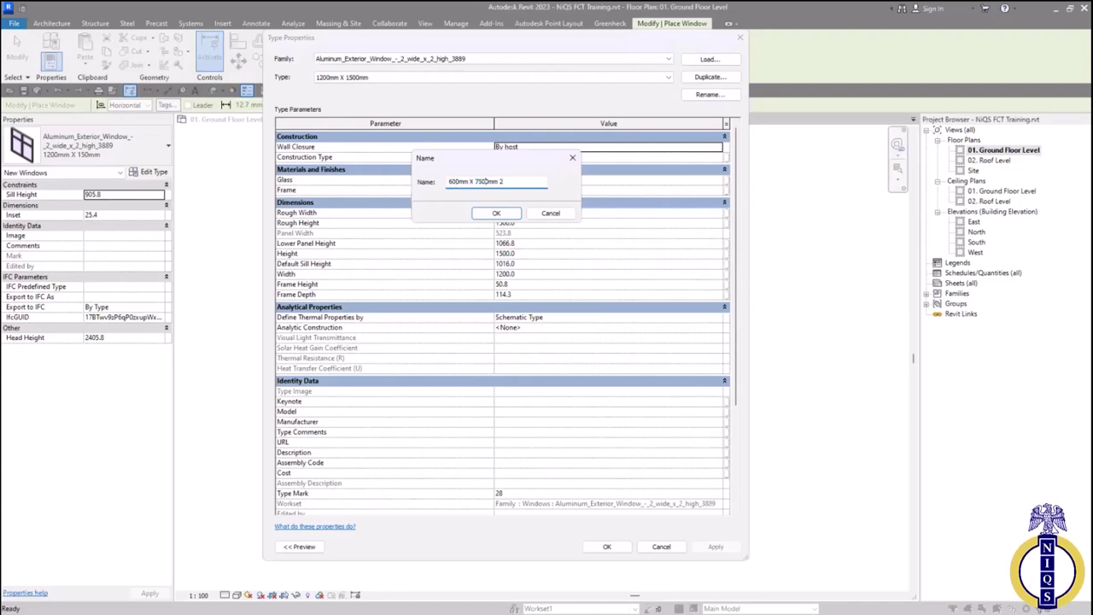
{"action": "key", "text": "BackSpace"}
{"action": "key", "text": "BackSpace"}
{"action": "key", "text": "BackSpace"}
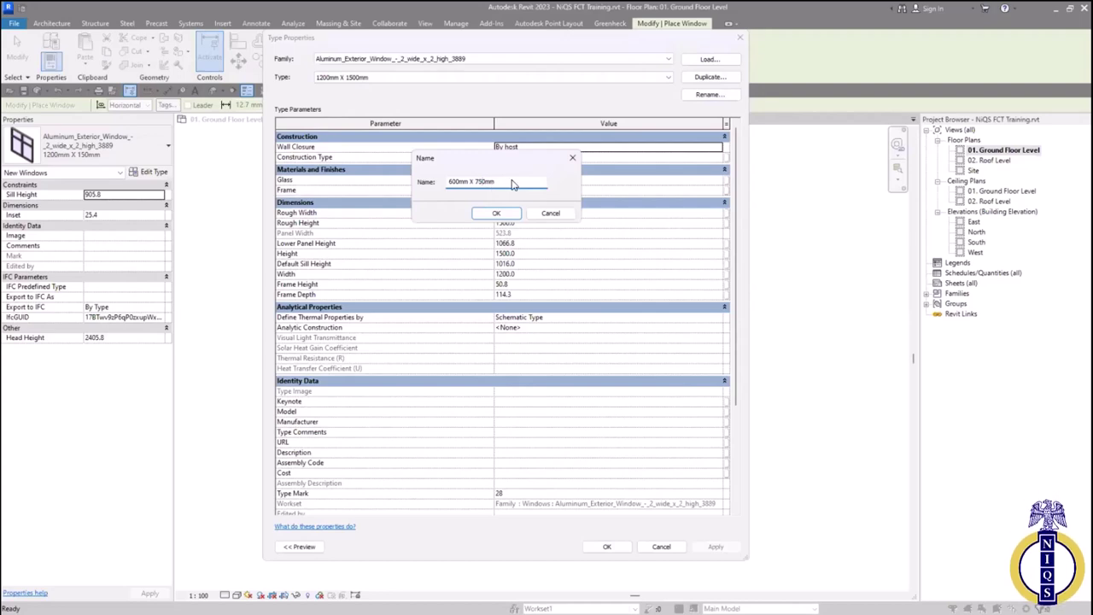
{"action": "left_click", "coordinate": [497, 214]}
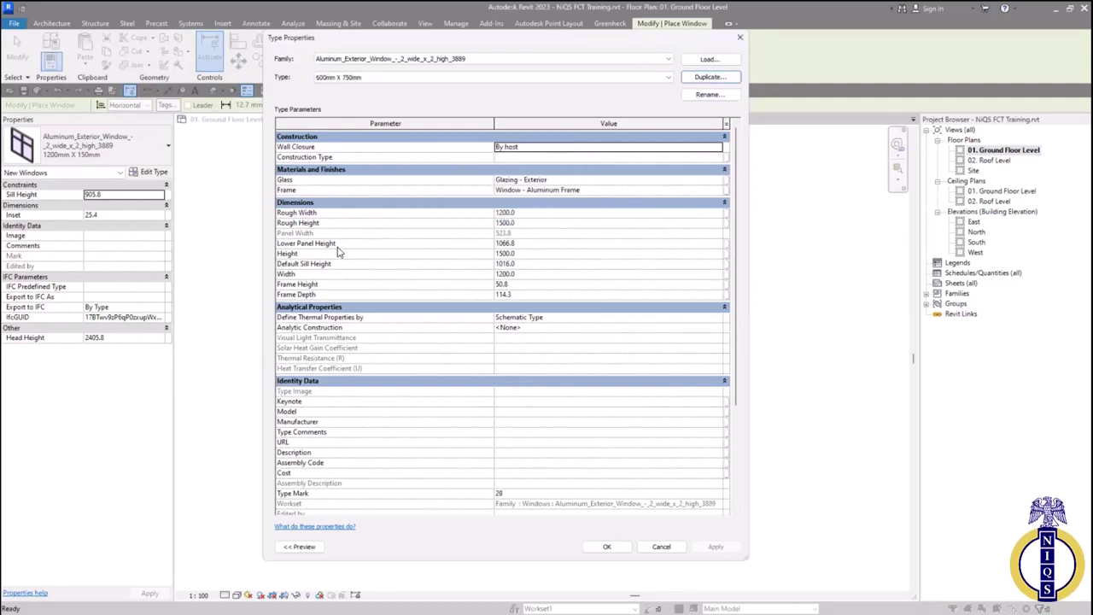
Set the new type's Height to 750 and Width to 600, apply, and accept the warning
{"action": "left_click", "coordinate": [551, 253]}
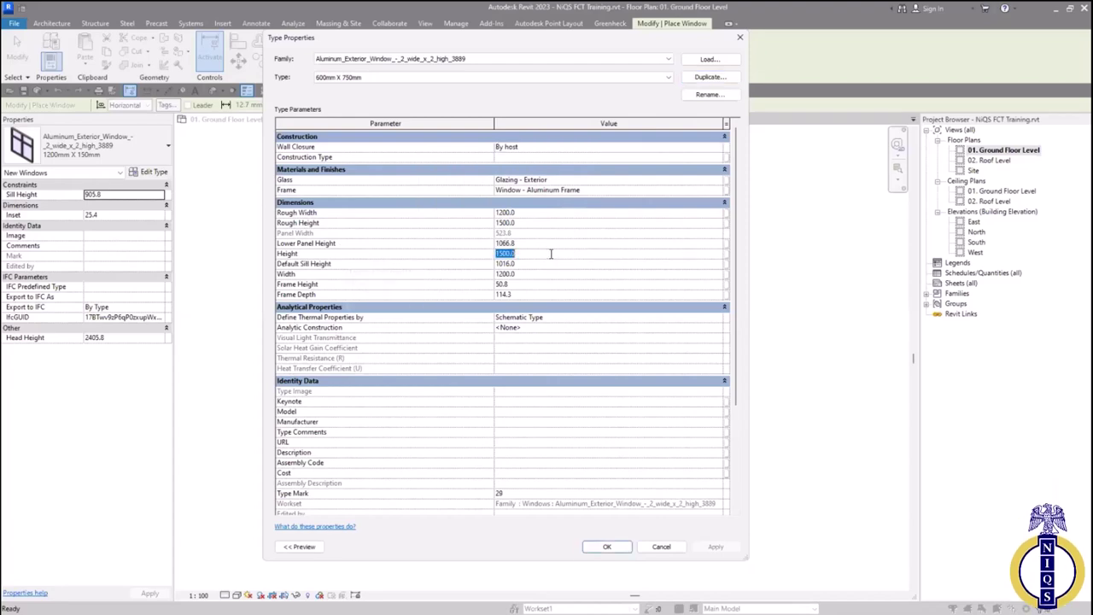
{"action": "type", "text": "750"}
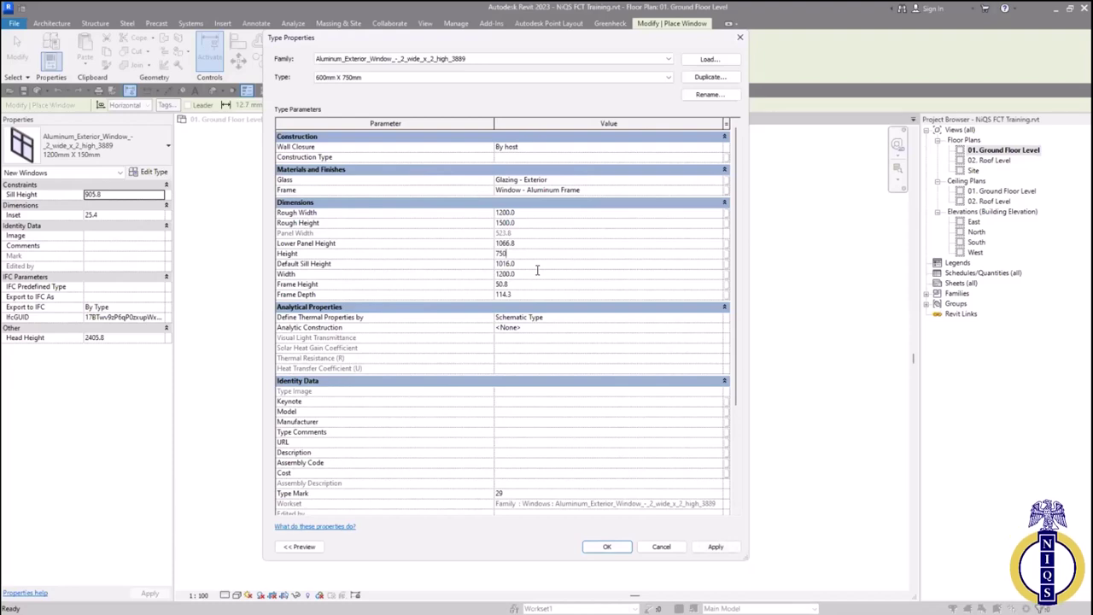
{"action": "left_click", "coordinate": [537, 273]}
{"action": "type", "text": "600"}
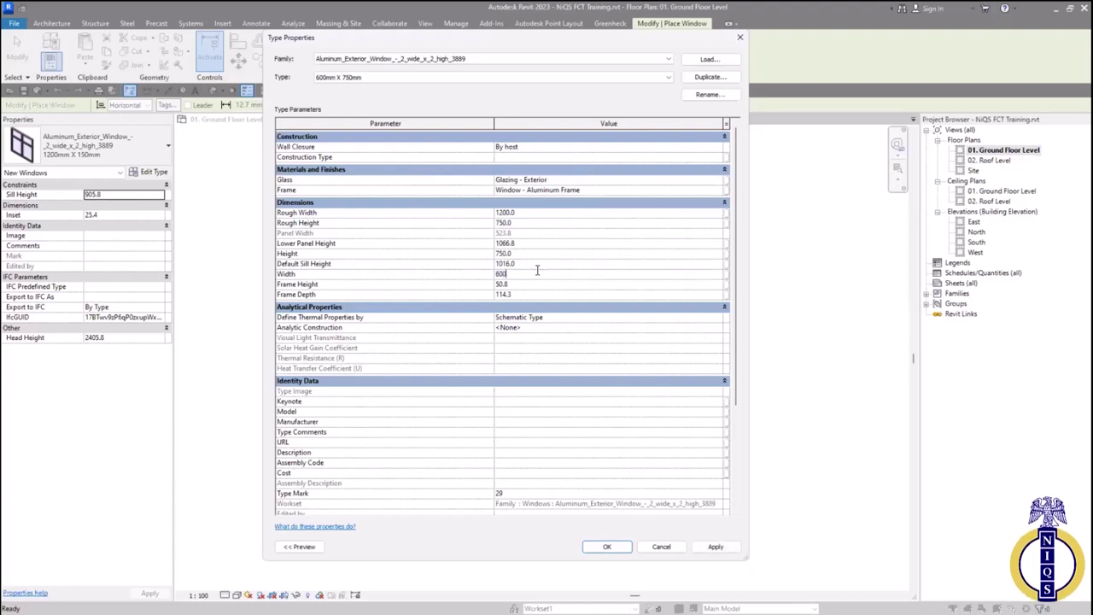
{"action": "left_click", "coordinate": [700, 552]}
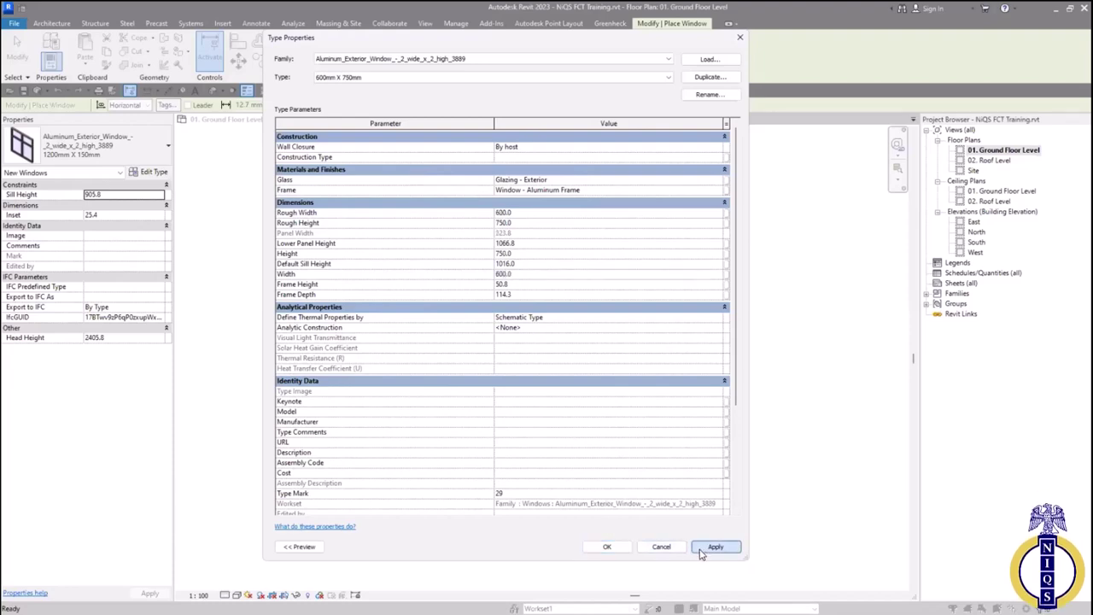
{"action": "left_click", "coordinate": [616, 548]}
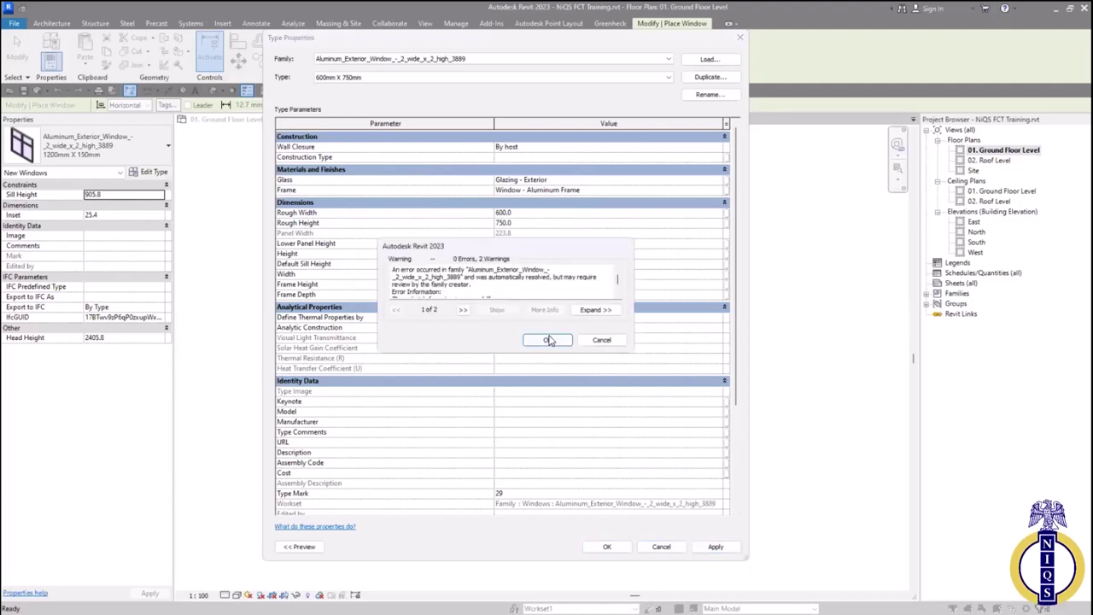
{"action": "scroll", "coordinate": [510, 292], "scroll_direction": "down", "scroll_amount": 1}
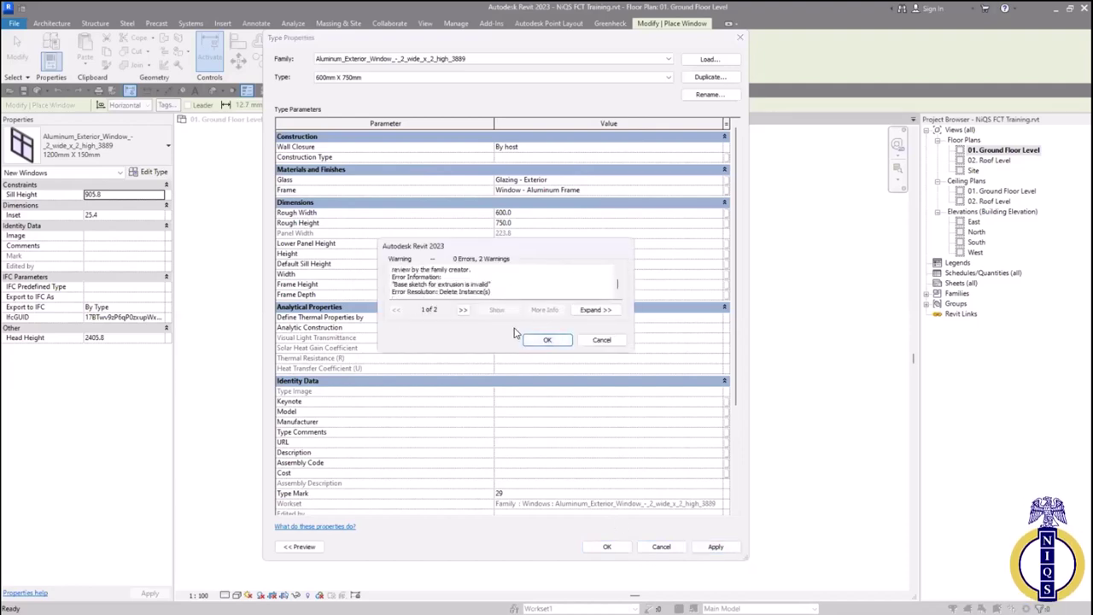
{"action": "key", "text": "Return"}
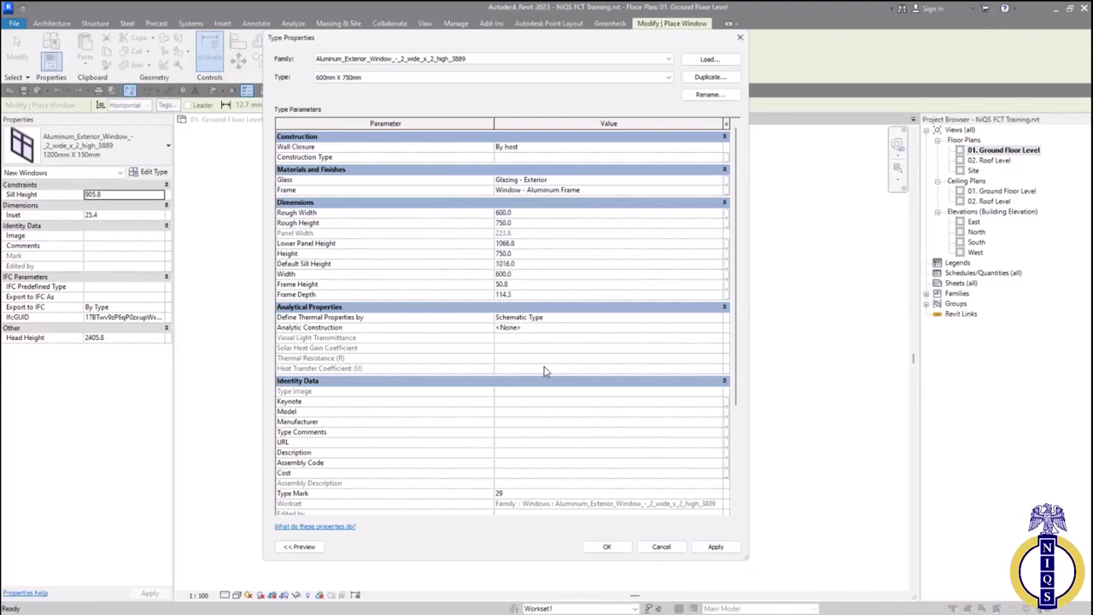
{"action": "scroll", "coordinate": [388, 289], "scroll_direction": "up", "scroll_amount": 4}
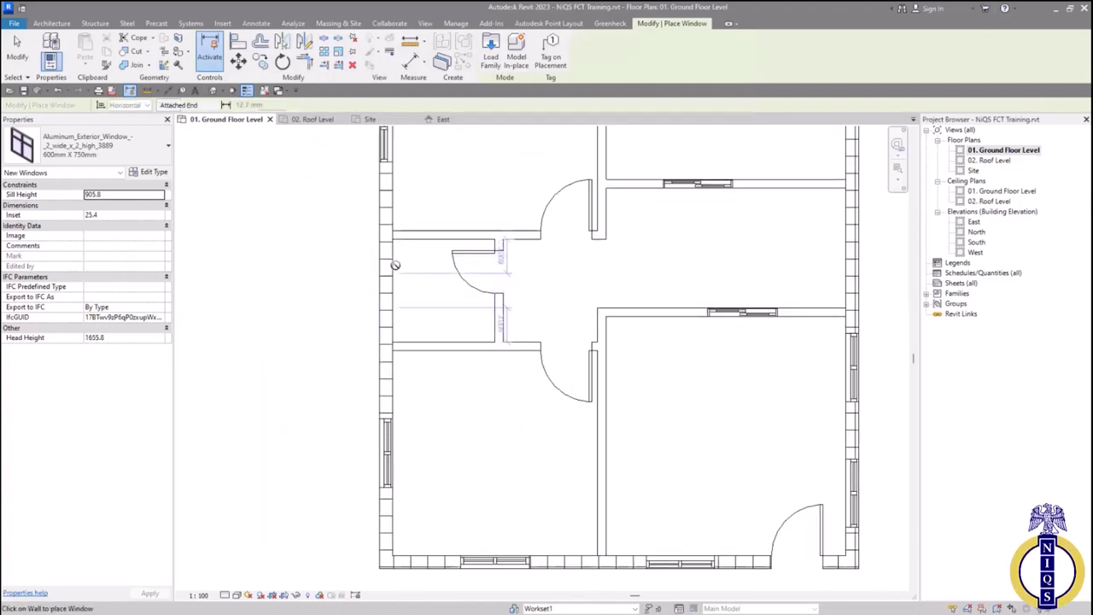
Place one 600mm X 750mm window in the left exterior wall and end window placement
{"action": "left_click", "coordinate": [396, 265]}
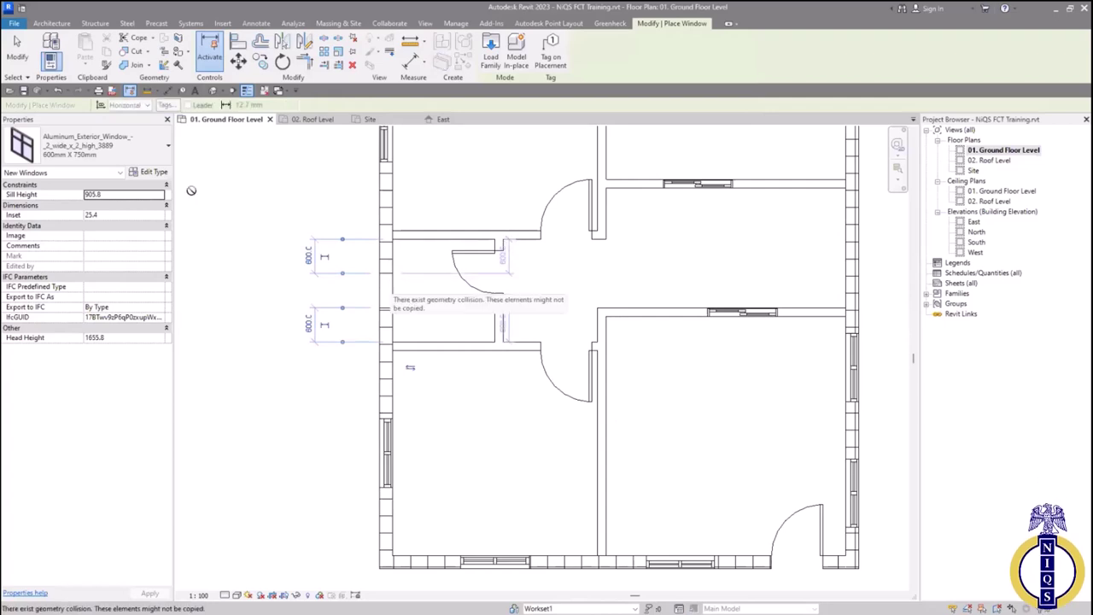
{"action": "left_click", "coordinate": [12, 58]}
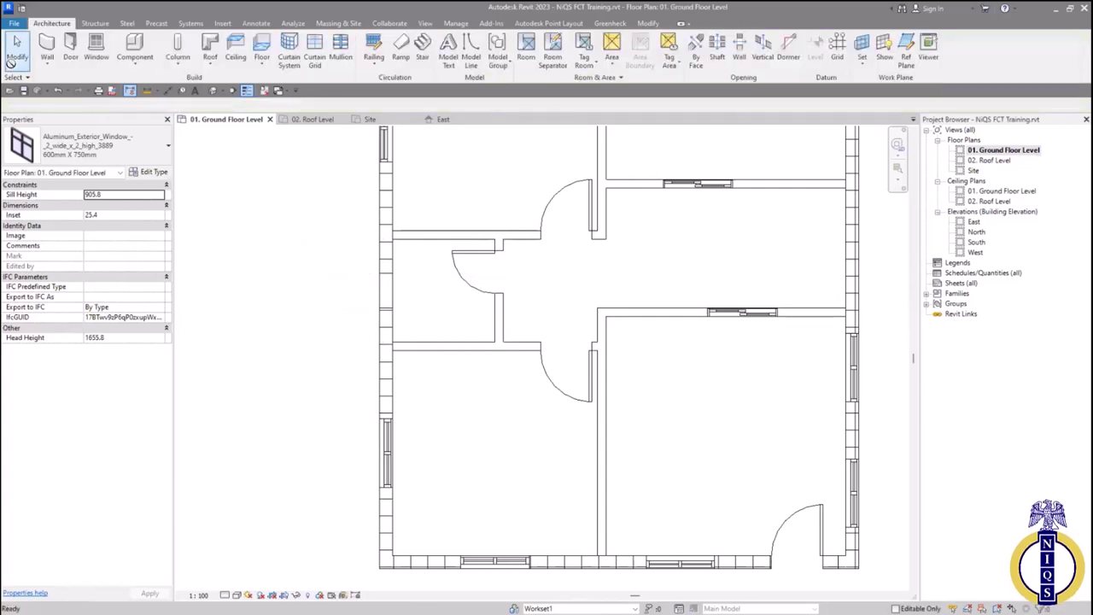
{"action": "left_click", "coordinate": [389, 296]}
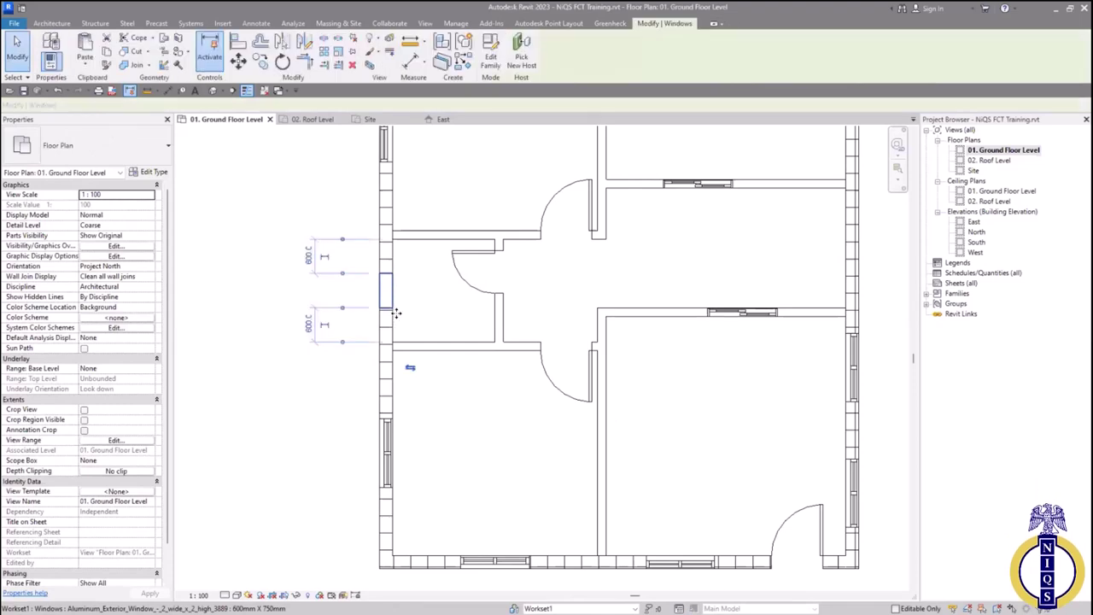
{"action": "left_click", "coordinate": [246, 259]}
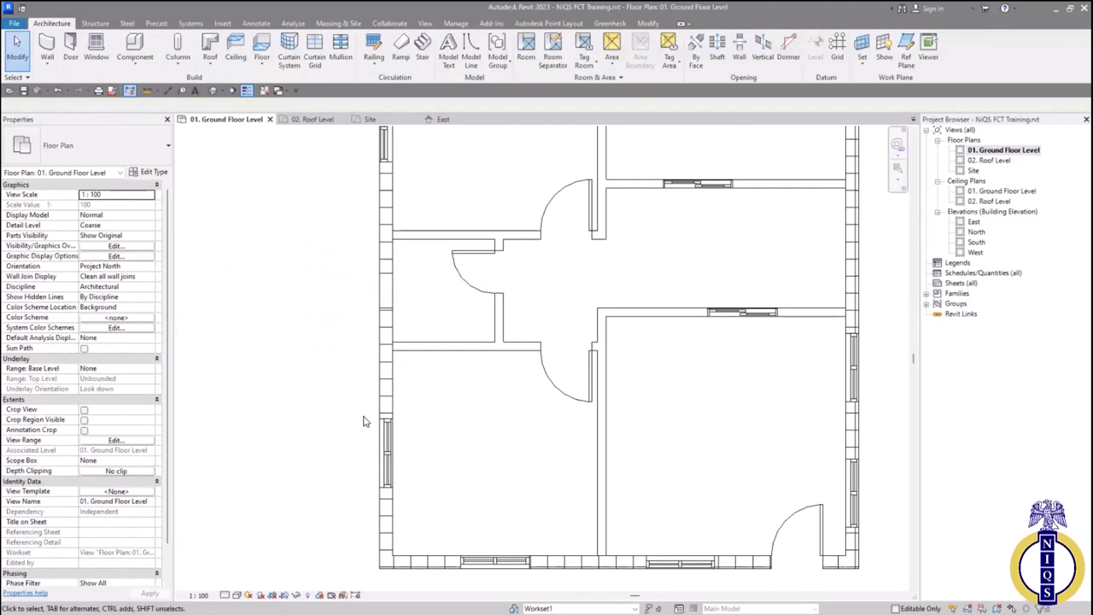
{"action": "scroll", "coordinate": [250, 258], "scroll_direction": "down", "scroll_amount": 3}
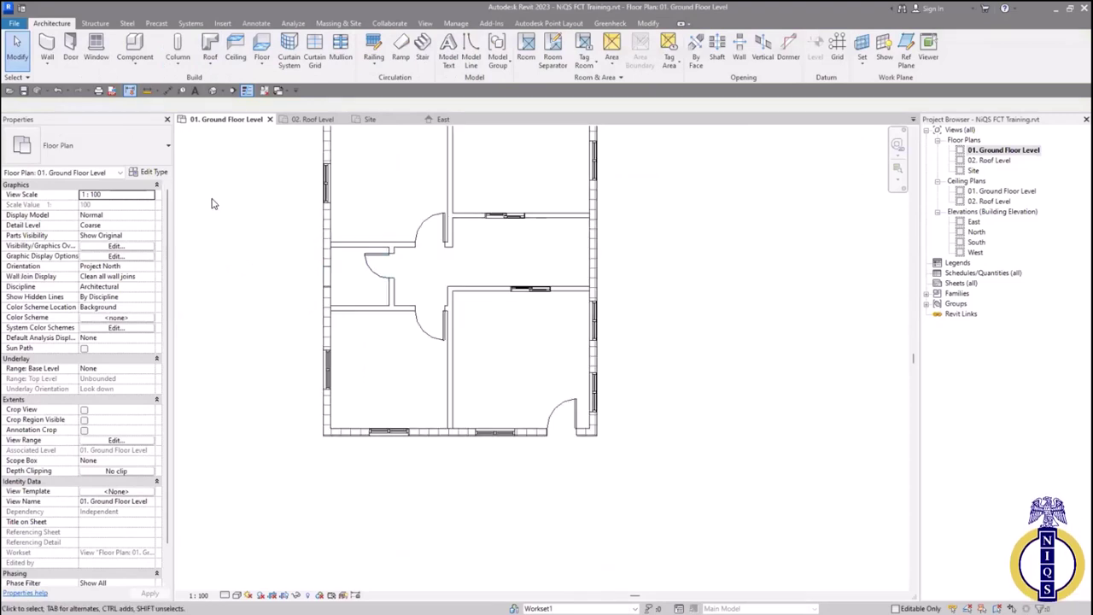
Set the ground floor plan's View Range cut plane offset to 2000
{"action": "left_click", "coordinate": [423, 24]}
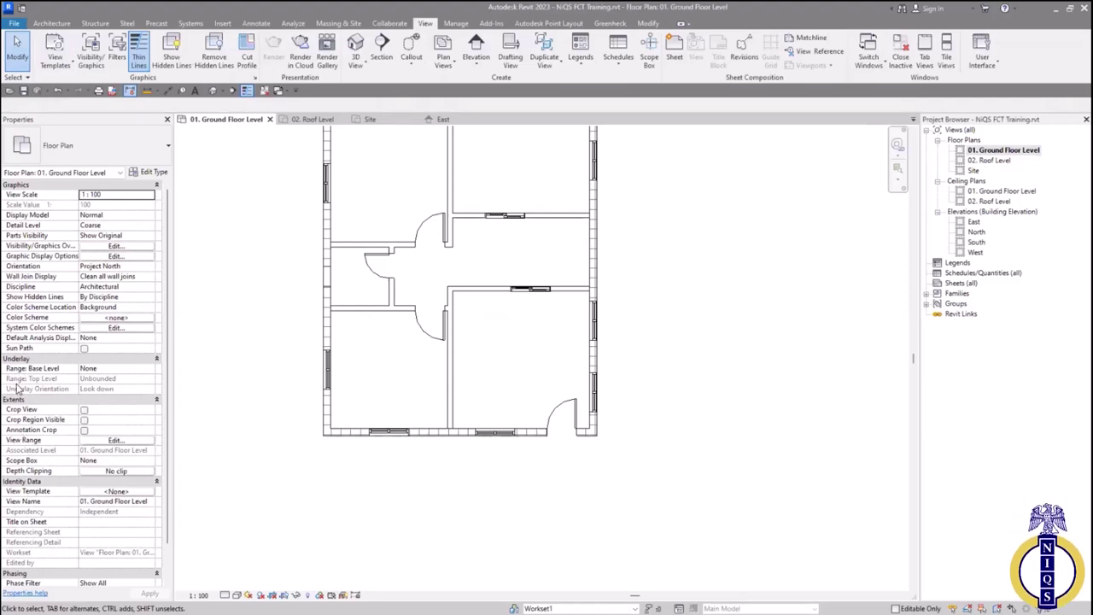
{"action": "left_click", "coordinate": [69, 440]}
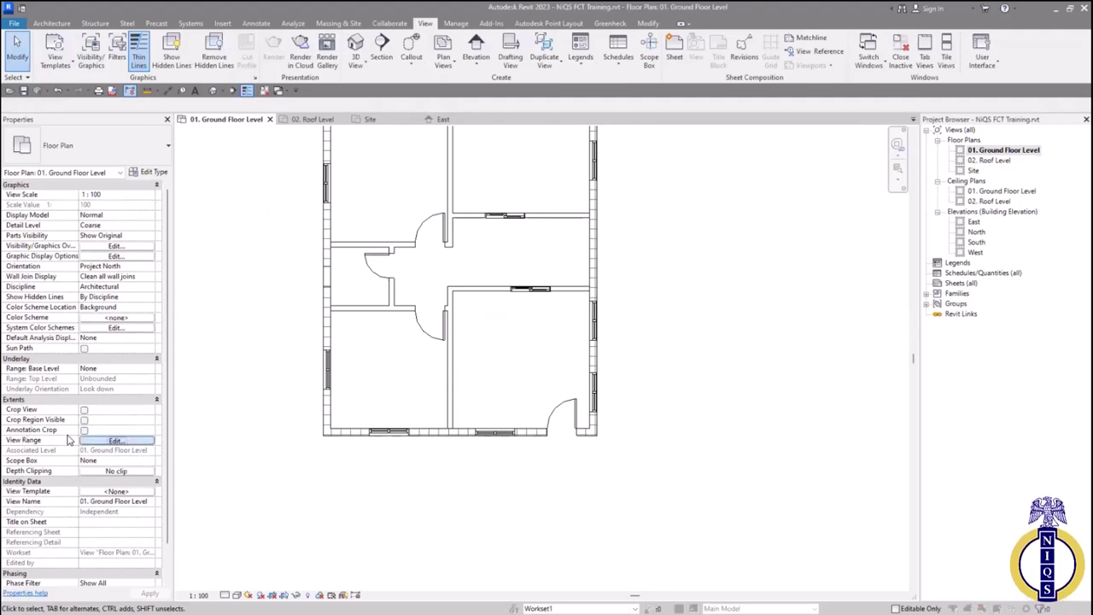
{"action": "left_click", "coordinate": [115, 439]}
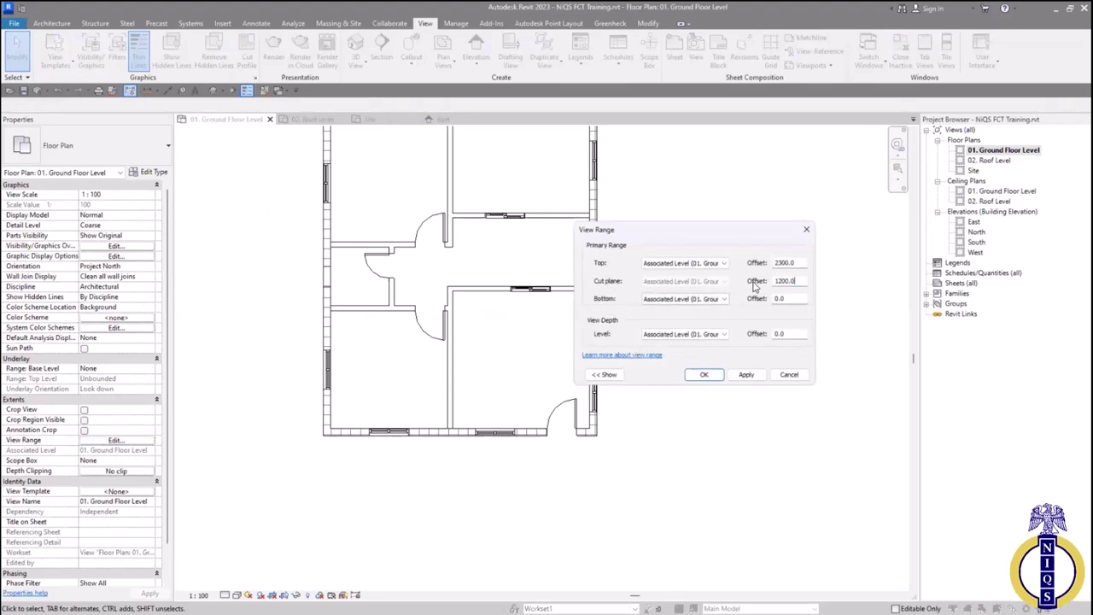
{"action": "type", "text": "2000"}
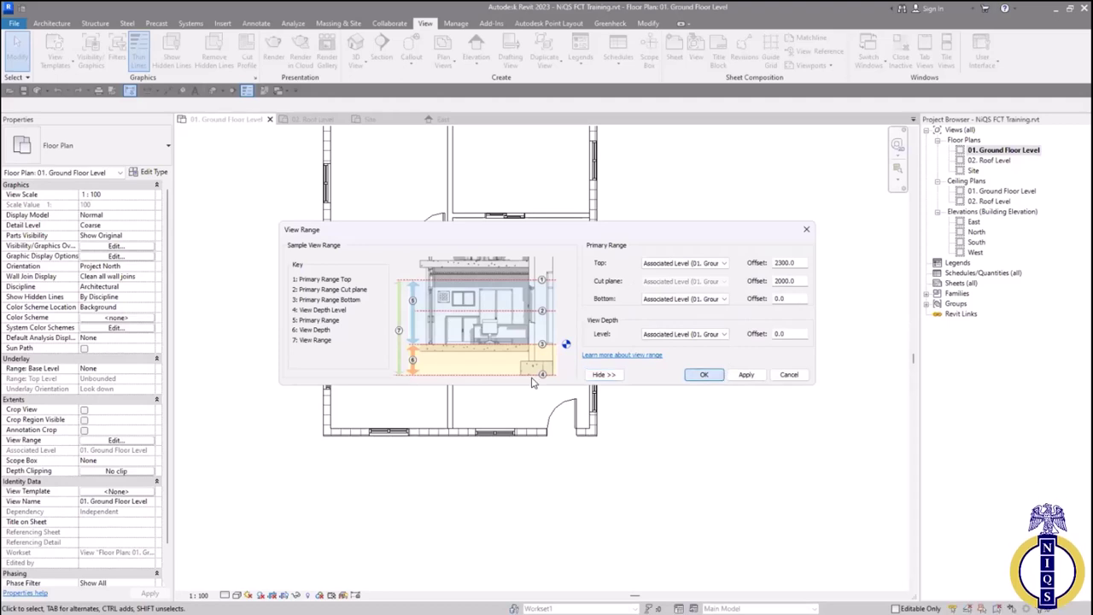
{"action": "key", "text": "Return"}
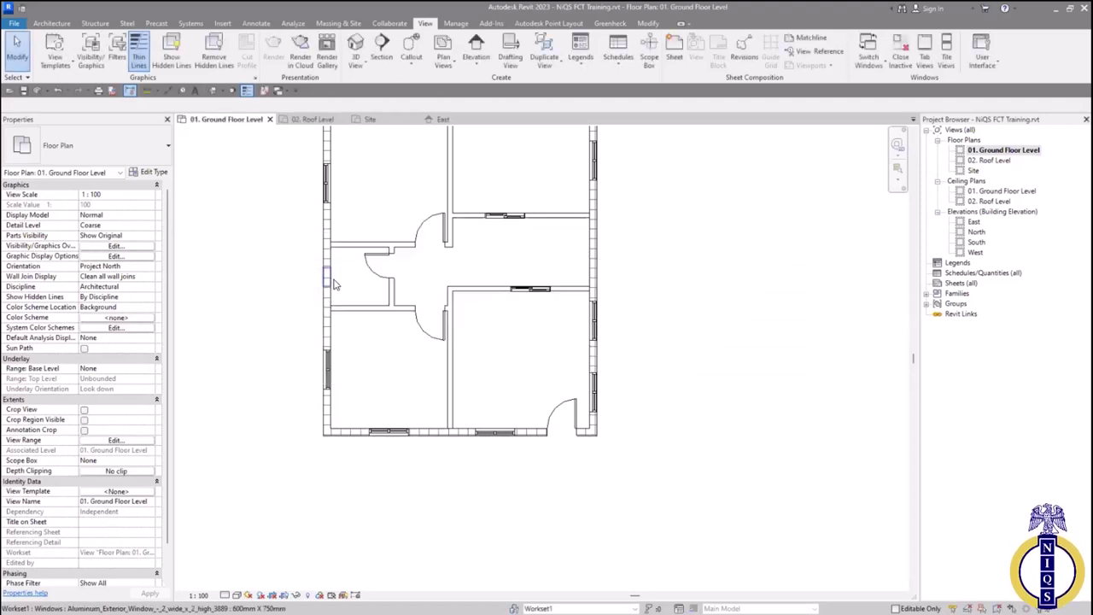
Change the left-wall window to the M_Fixed 0610 x 0610mm type
{"action": "left_click", "coordinate": [333, 280]}
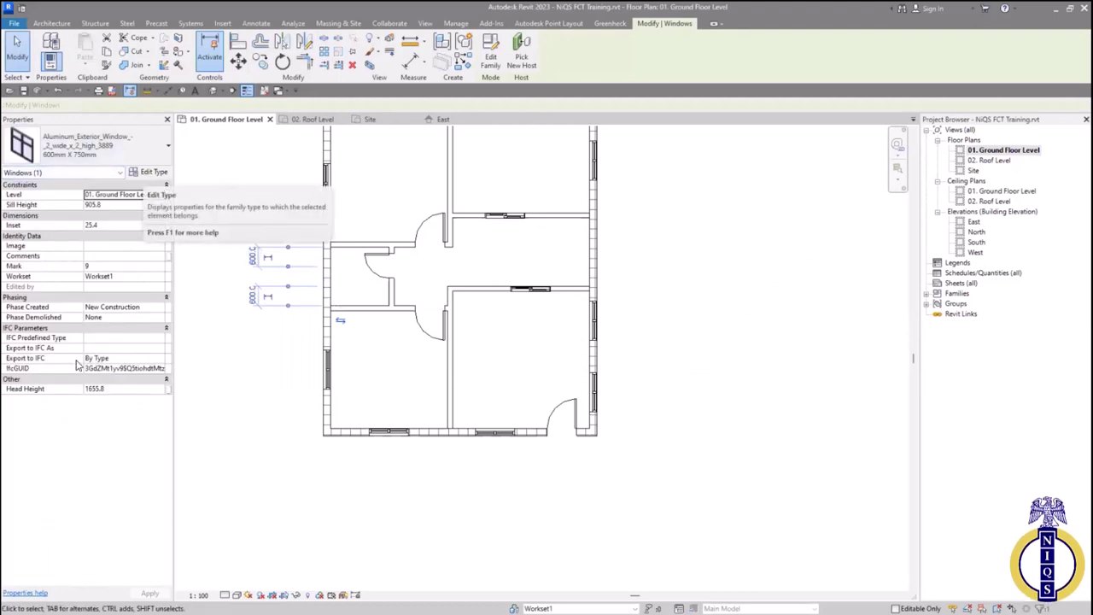
{"action": "left_click", "coordinate": [94, 145]}
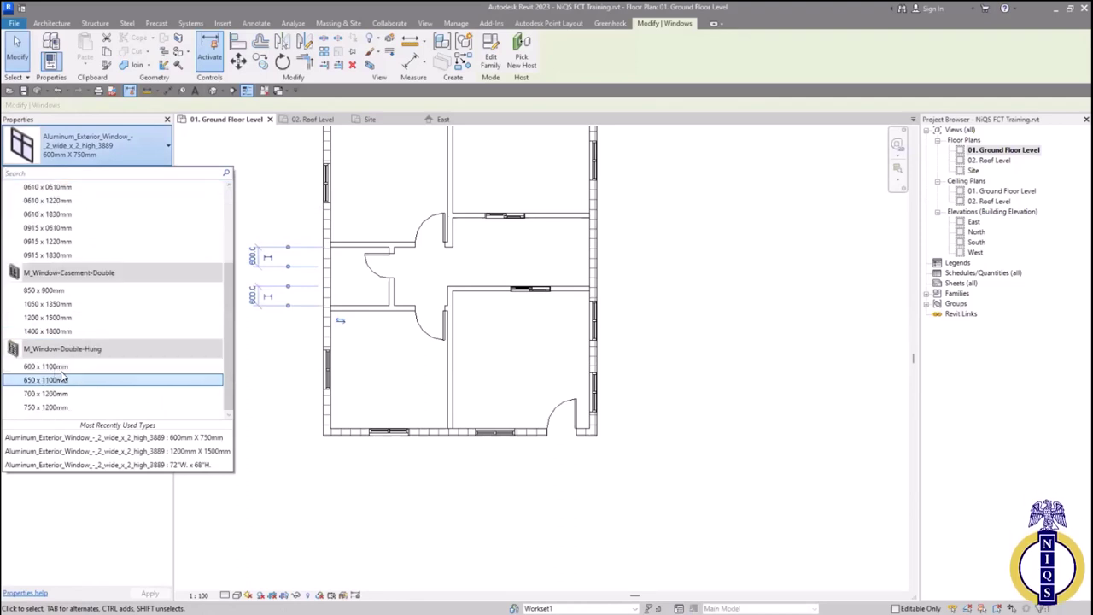
{"action": "scroll", "coordinate": [62, 376], "scroll_direction": "down", "scroll_amount": 2}
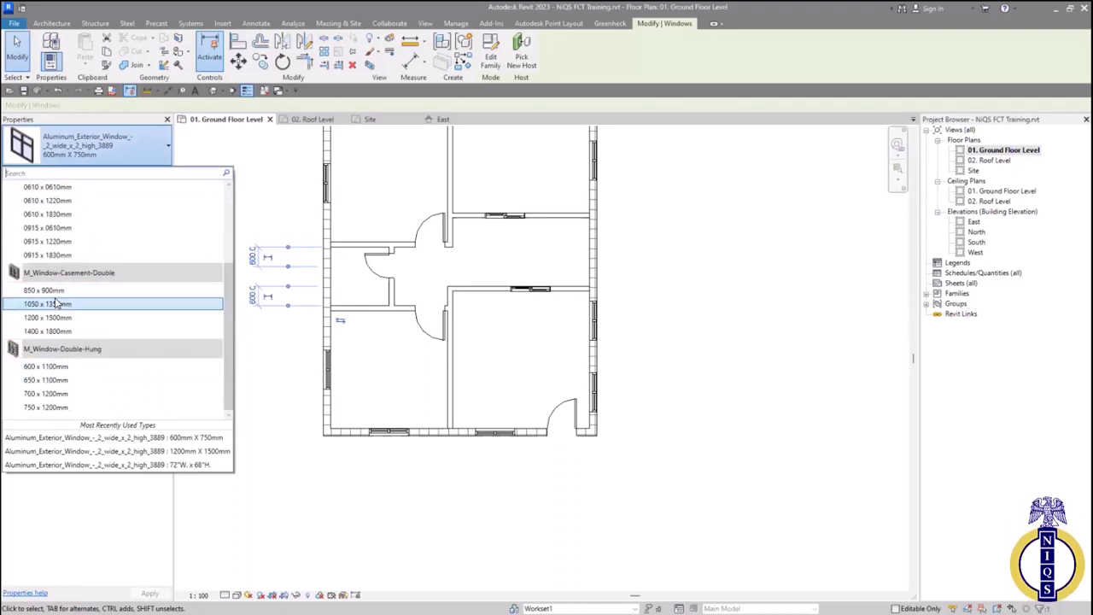
{"action": "scroll", "coordinate": [69, 256], "scroll_direction": "up", "scroll_amount": 3}
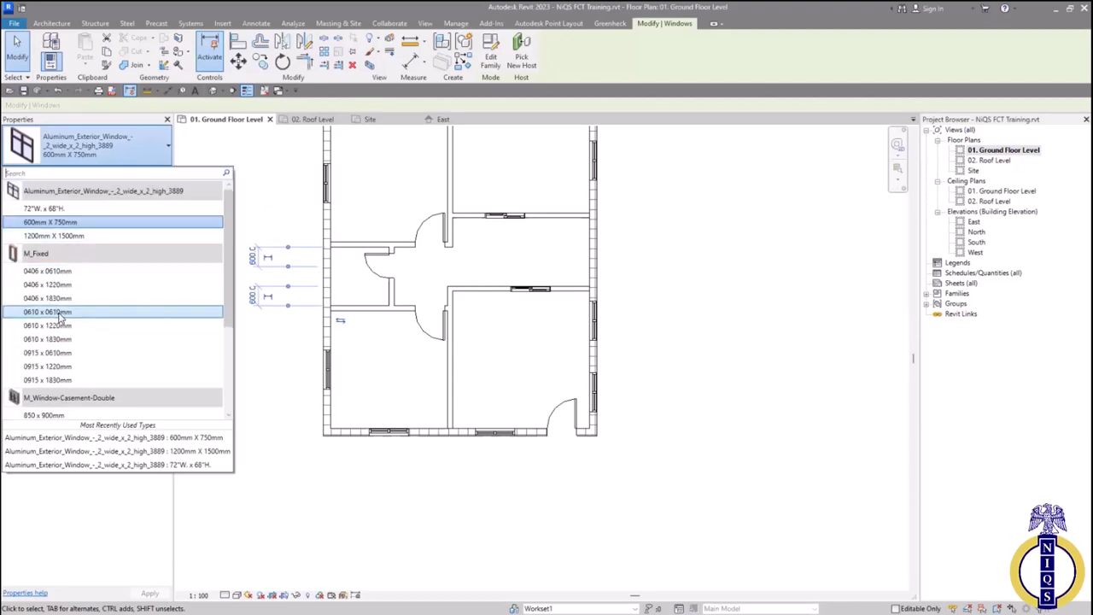
{"action": "left_click", "coordinate": [60, 312]}
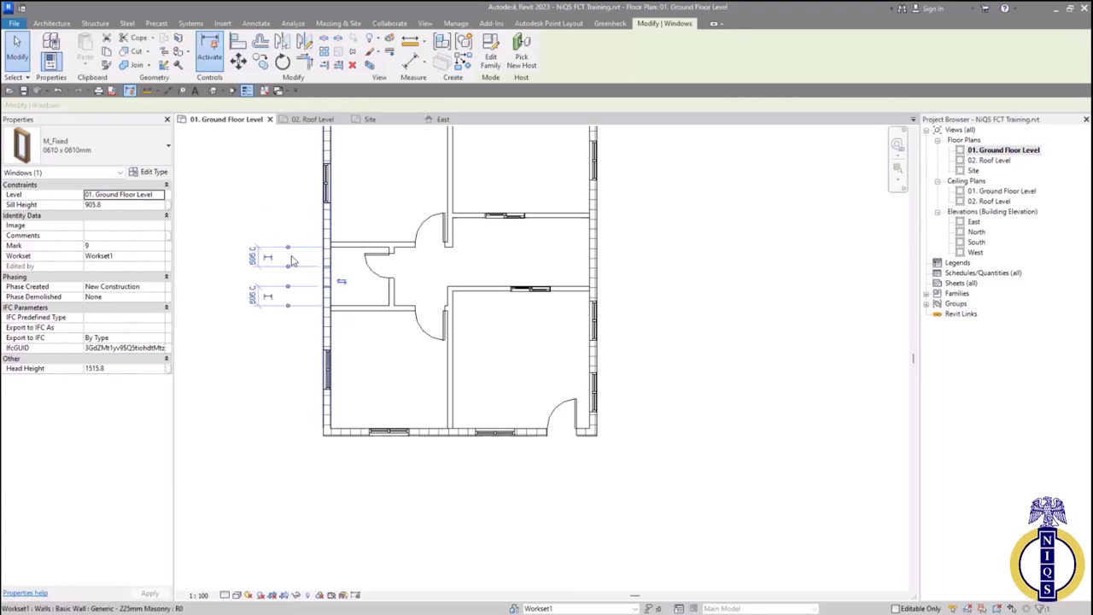
{"action": "key", "text": "Escape"}
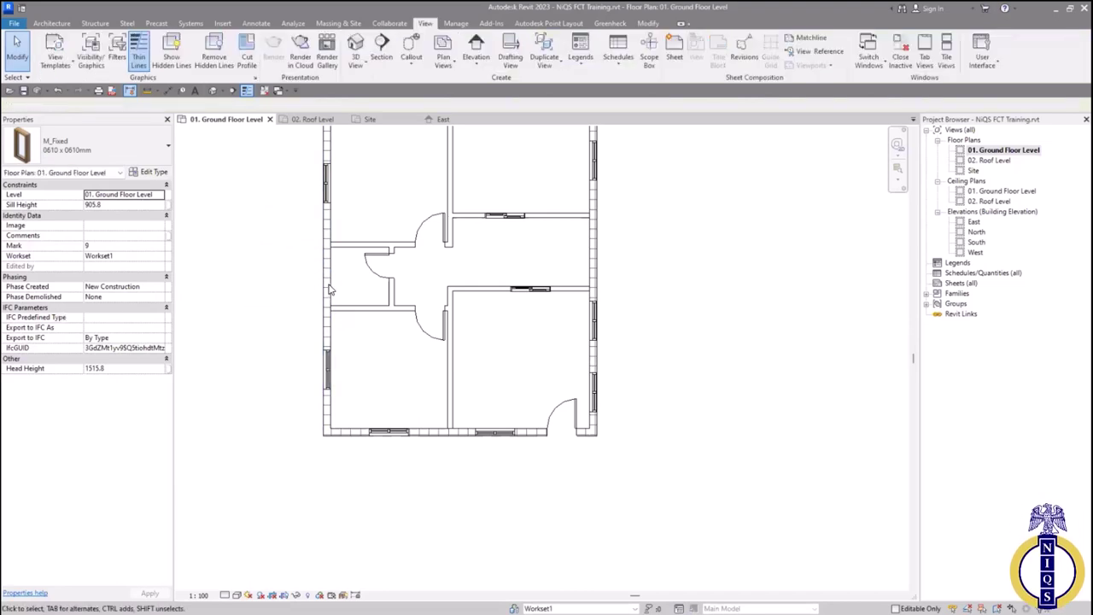
Check the left exterior wall, then open the floor plan's View Range settings with VR
{"action": "left_click", "coordinate": [329, 277]}
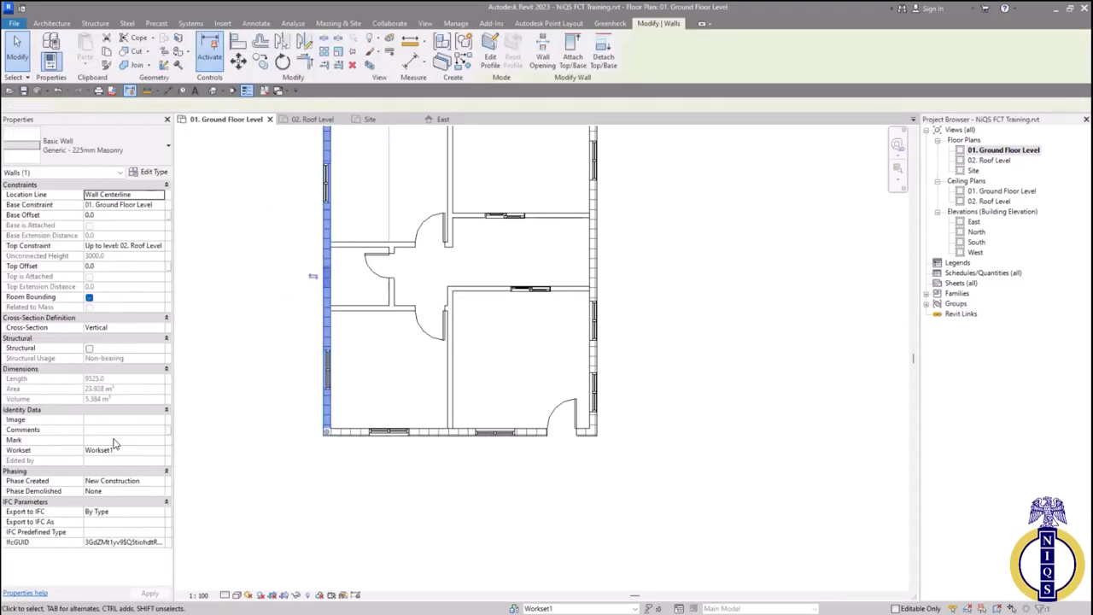
{"action": "key", "text": "Escape"}
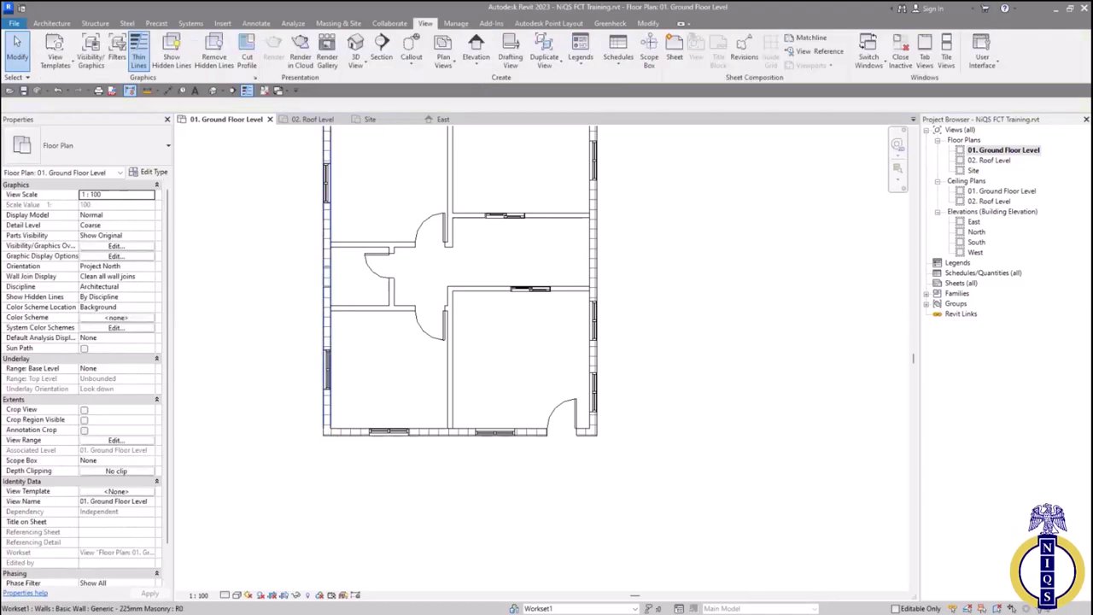
{"action": "key", "text": "v"}
{"action": "key", "text": "r"}
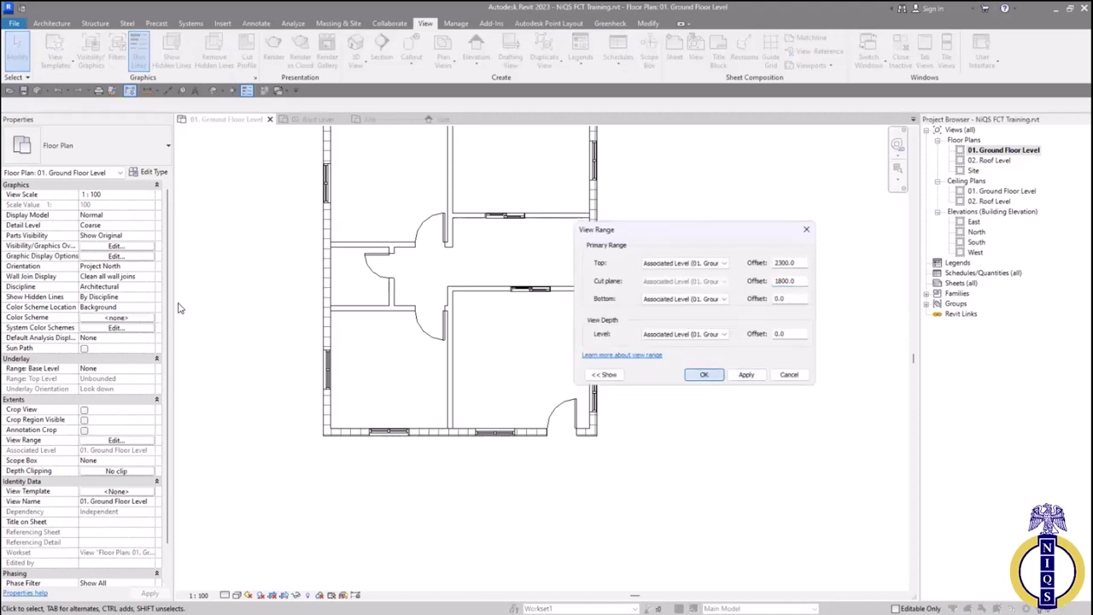
Close, reopen with VR, and close the View Range settings again
{"action": "key", "text": "Return"}
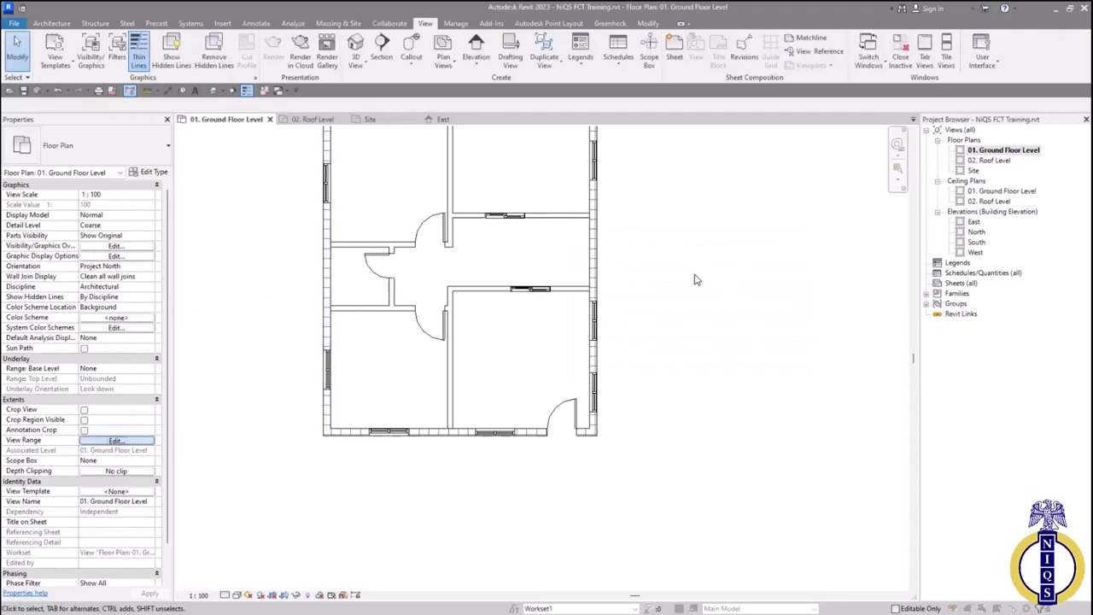
{"action": "key", "text": "v"}
{"action": "key", "text": "r"}
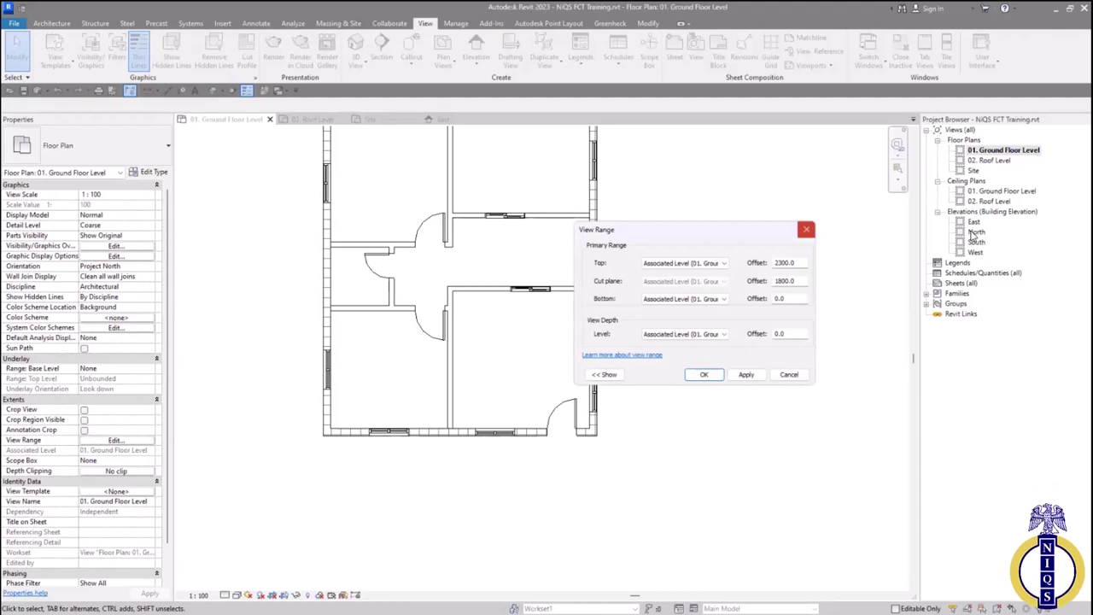
{"action": "key", "text": "Return"}
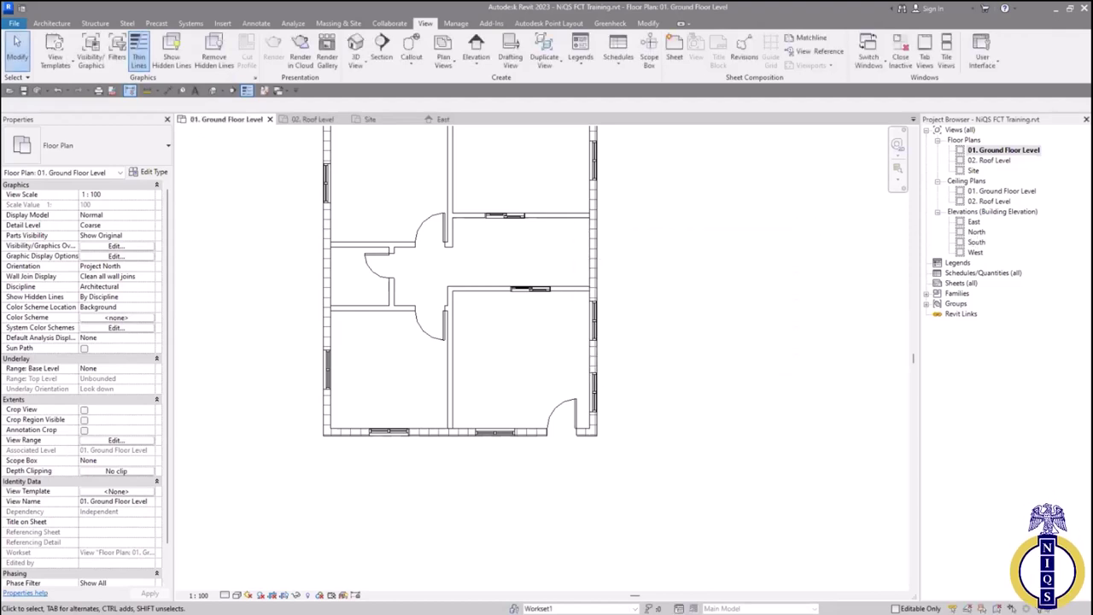
Open the North, South, East and West elevation views, ending on West
{"action": "double_click", "coordinate": [976, 231]}
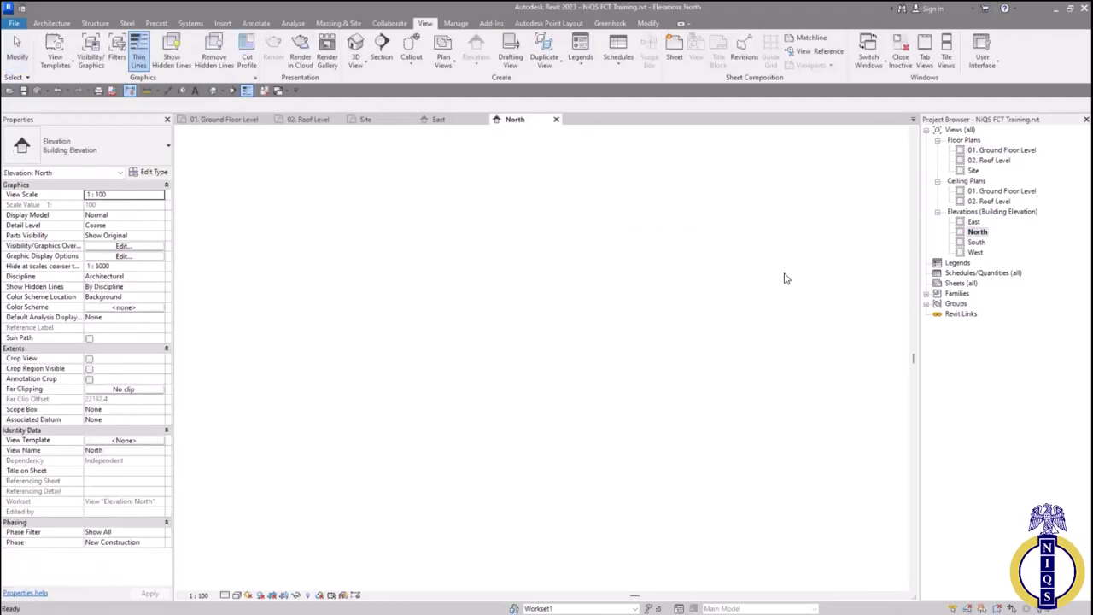
{"action": "double_click", "coordinate": [975, 242]}
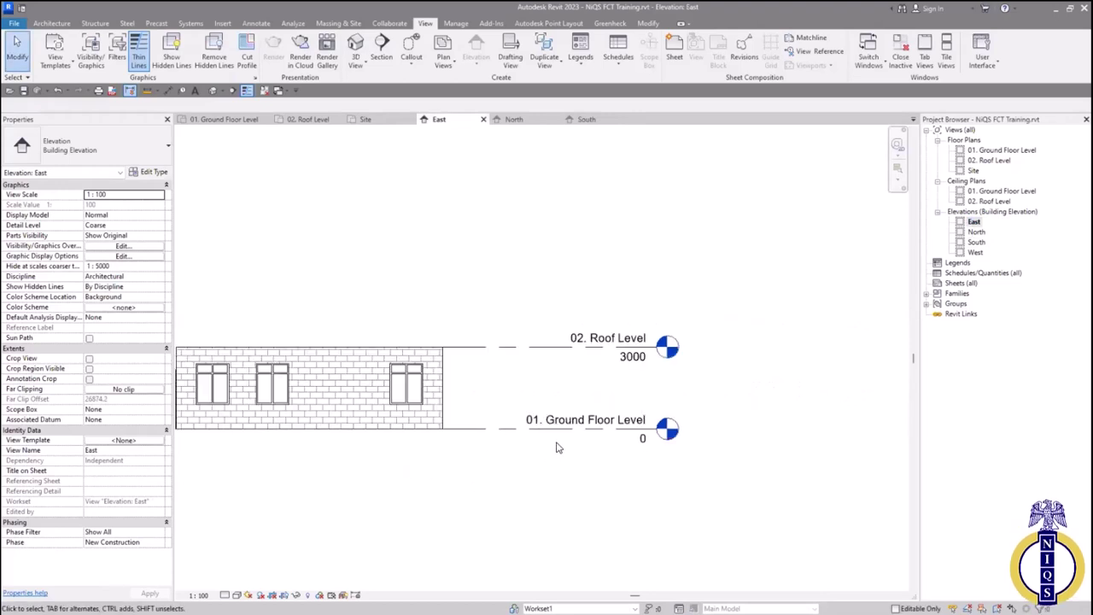
{"action": "middle_click_drag", "start_coordinate": [555, 448], "coordinate": [615, 453]}
{"action": "double_click", "coordinate": [974, 252]}
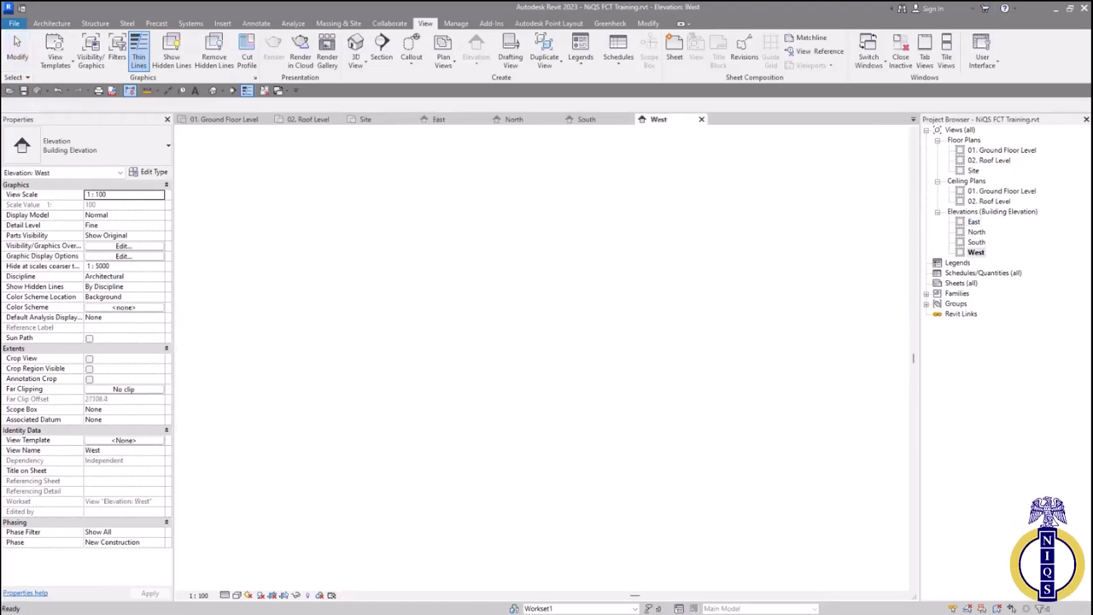
Switch the small centre West-elevation window to Aluminum_Exterior_Window 600mm X 750mm
{"action": "left_click", "coordinate": [555, 366]}
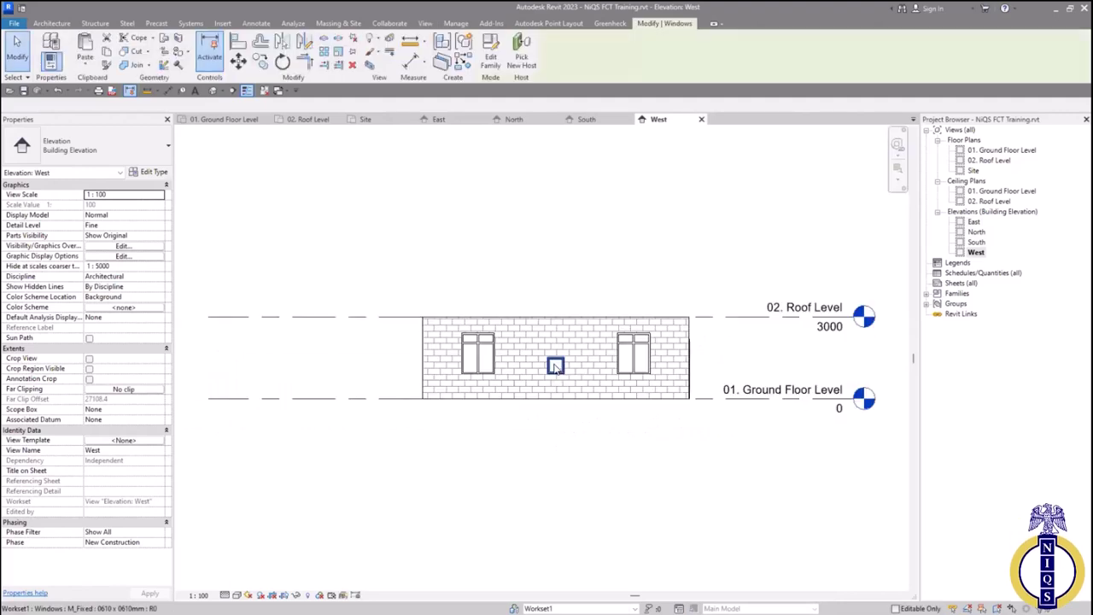
{"action": "scroll", "coordinate": [553, 367], "scroll_direction": "up", "scroll_amount": 2}
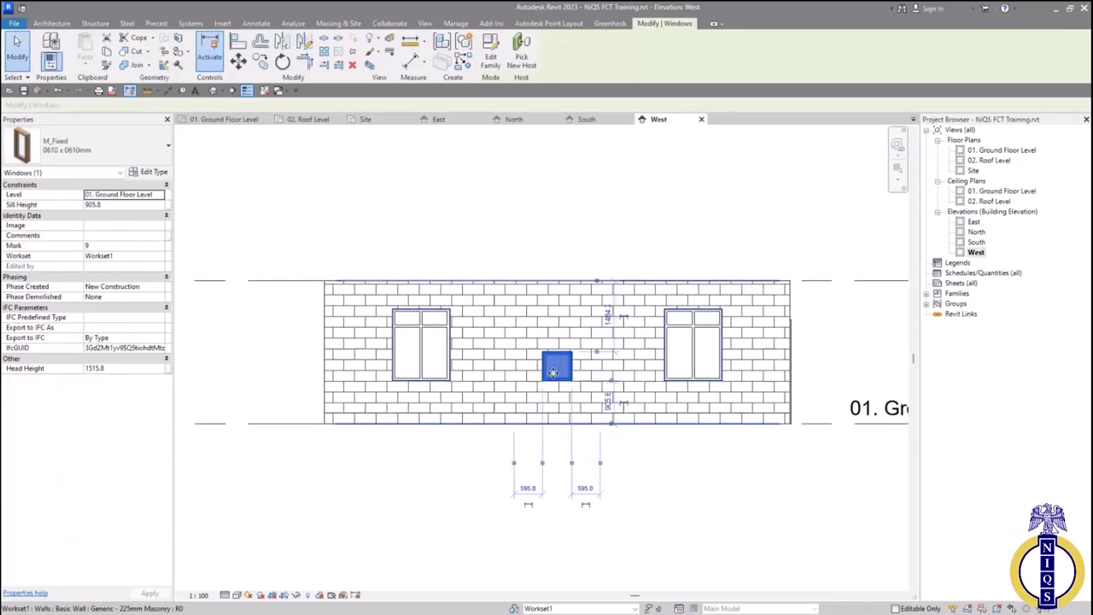
{"action": "left_click", "coordinate": [142, 155]}
{"action": "scroll", "coordinate": [82, 240], "scroll_direction": "up", "scroll_amount": 3}
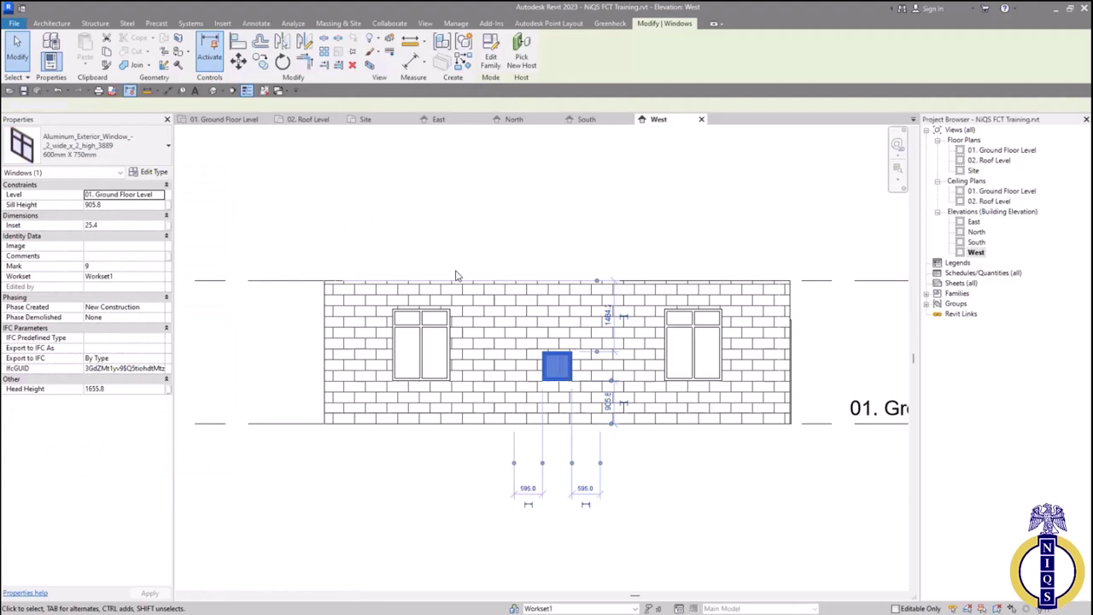
{"action": "left_click", "coordinate": [484, 206]}
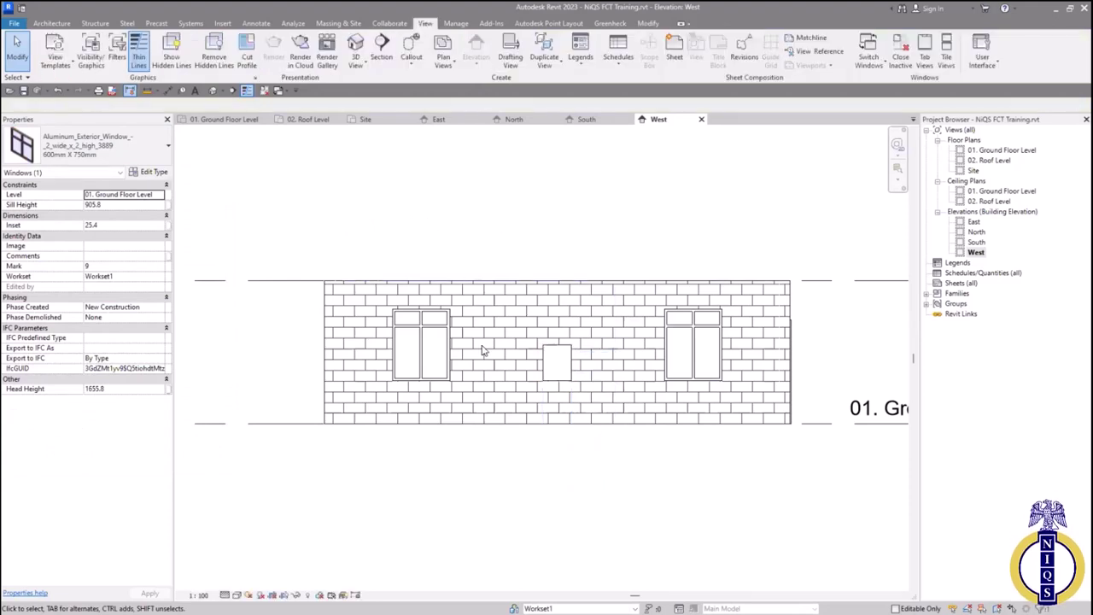
{"action": "scroll", "coordinate": [541, 372], "scroll_direction": "up", "scroll_amount": 2}
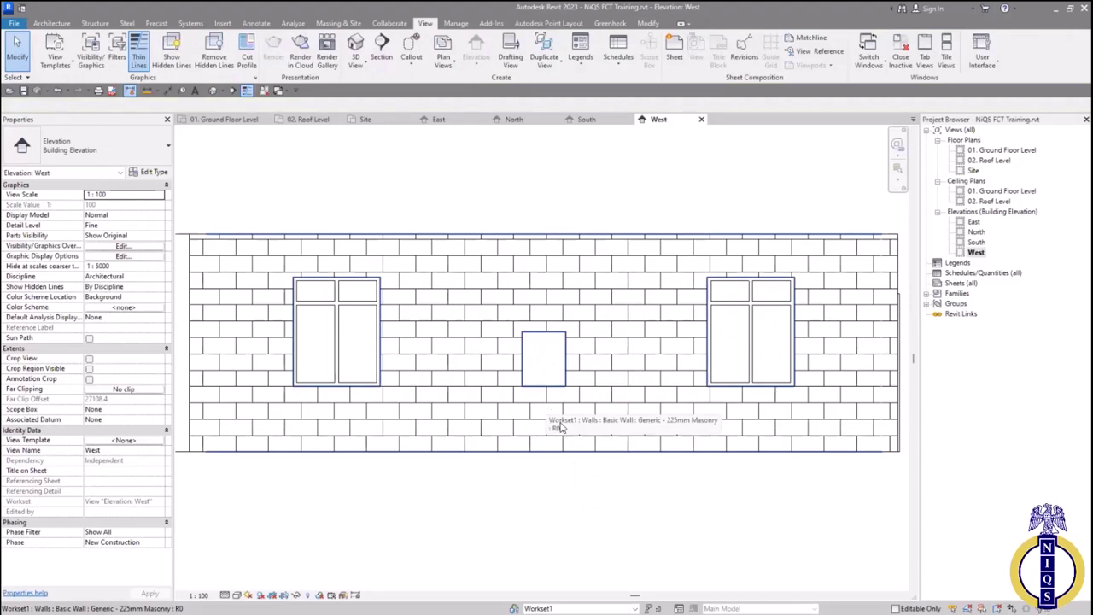
{"action": "scroll", "coordinate": [541, 349], "scroll_direction": "down", "scroll_amount": 2}
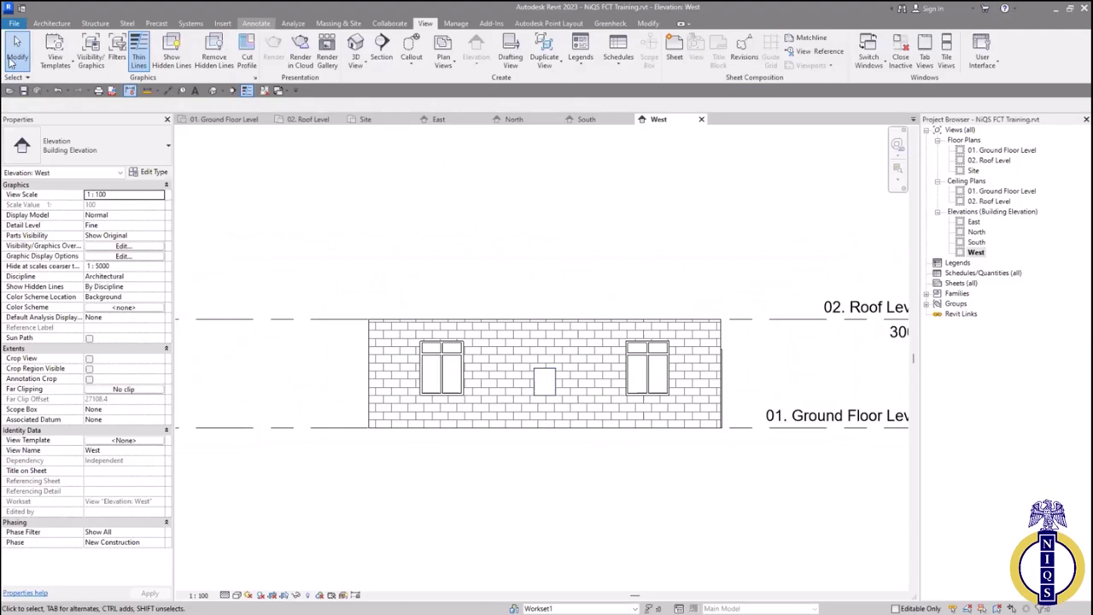
Add an aligned dimension chain (750 and 906) across the centre window's sill and head
{"action": "left_click", "coordinate": [256, 23]}
{"action": "key", "text": "d"}
{"action": "key", "text": "i"}
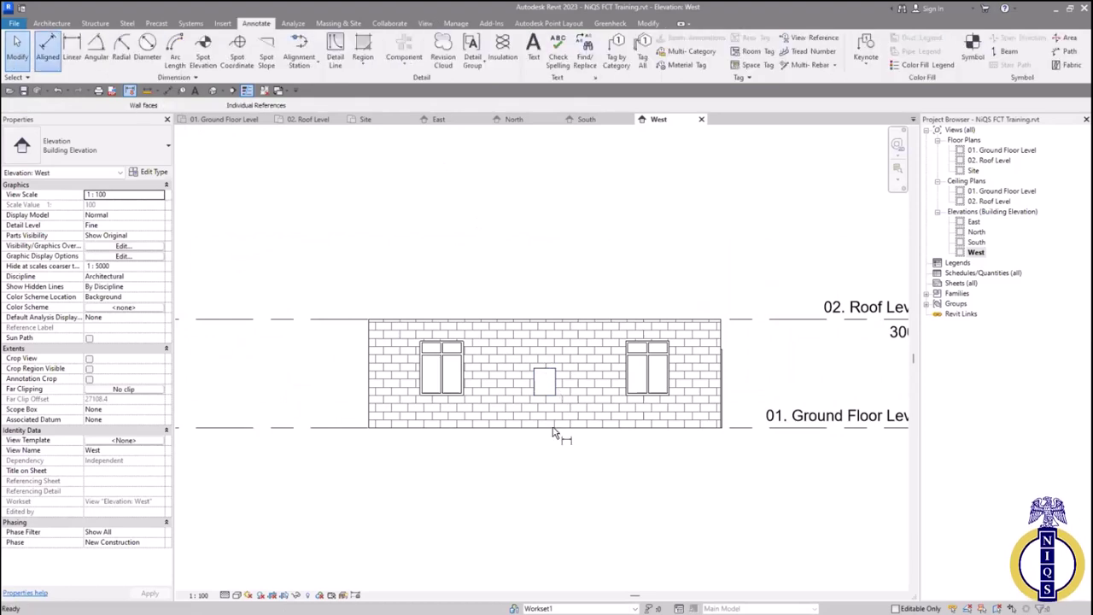
{"action": "left_click", "coordinate": [550, 397]}
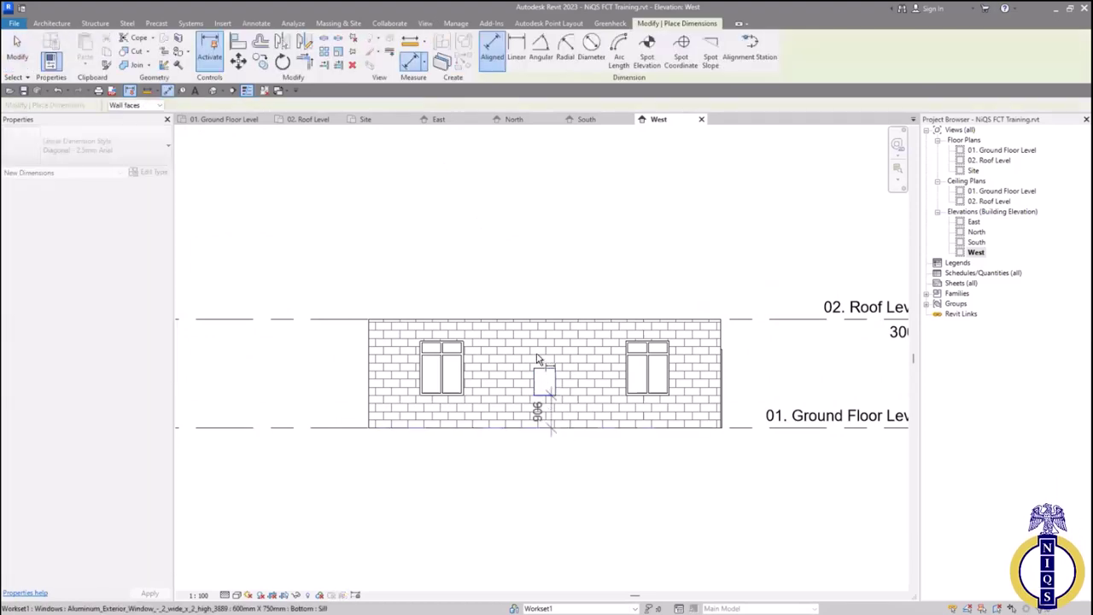
{"action": "left_click", "coordinate": [540, 368]}
{"action": "scroll", "coordinate": [551, 391], "scroll_direction": "up", "scroll_amount": 3}
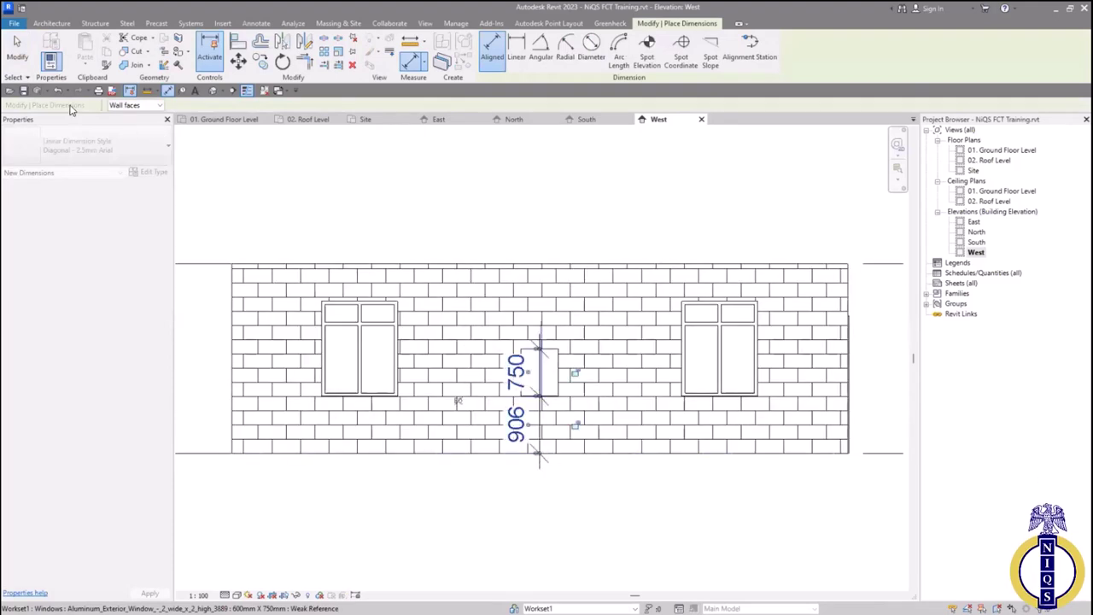
{"action": "left_click", "coordinate": [605, 386]}
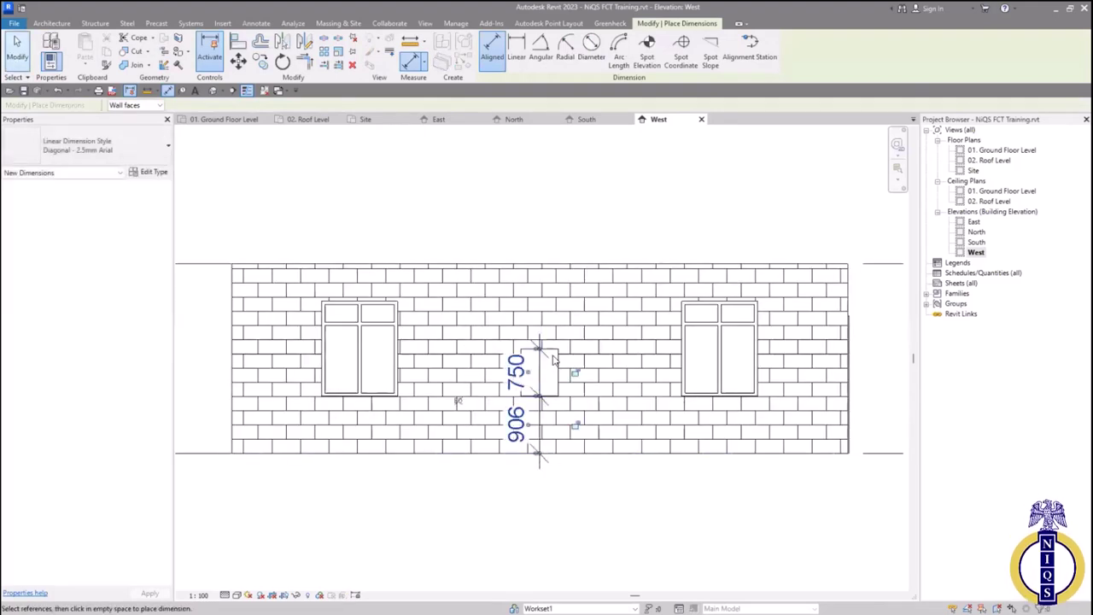
{"action": "key", "text": "Escape"}
{"action": "key", "text": "Escape"}
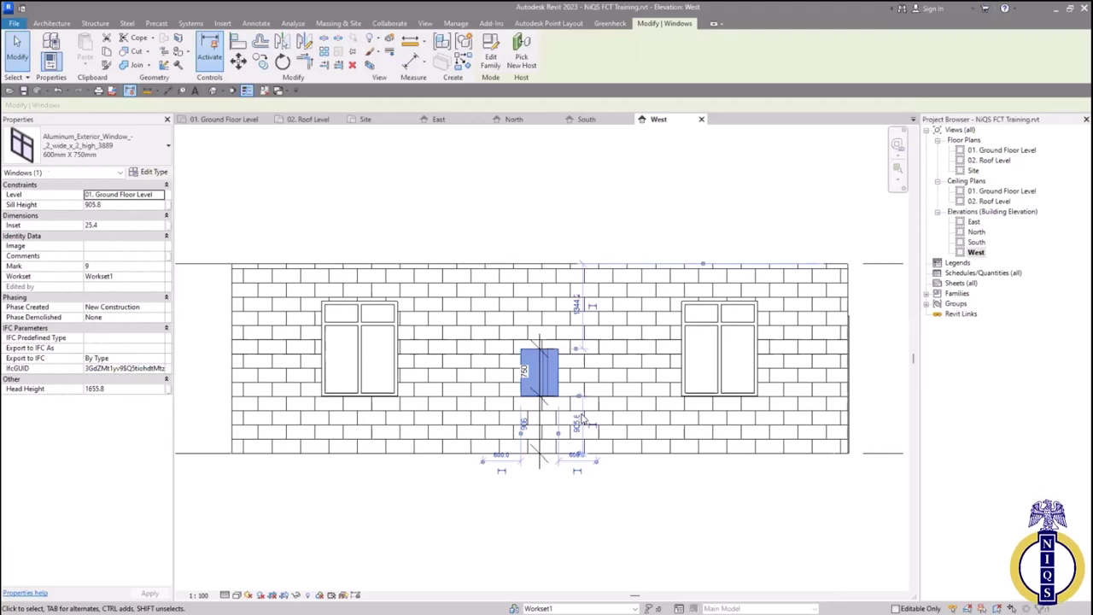
Set the centre window's Head Height to 2100, then select the right window for comparison
{"action": "left_click", "coordinate": [116, 388]}
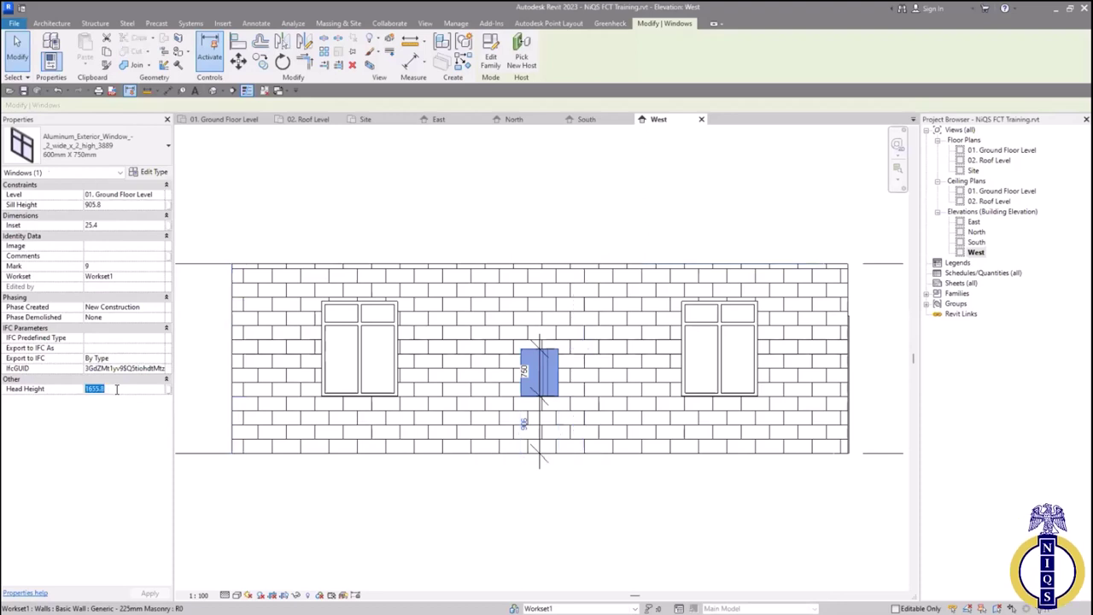
{"action": "type", "text": "2100"}
{"action": "key", "text": "Return"}
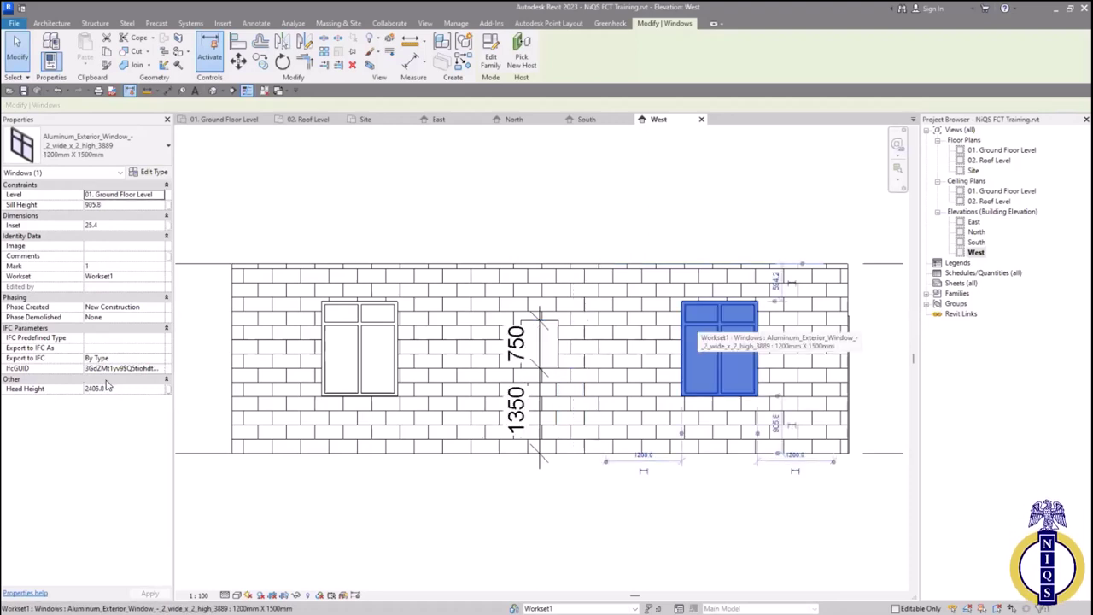
{"action": "left_click", "coordinate": [719, 350]}
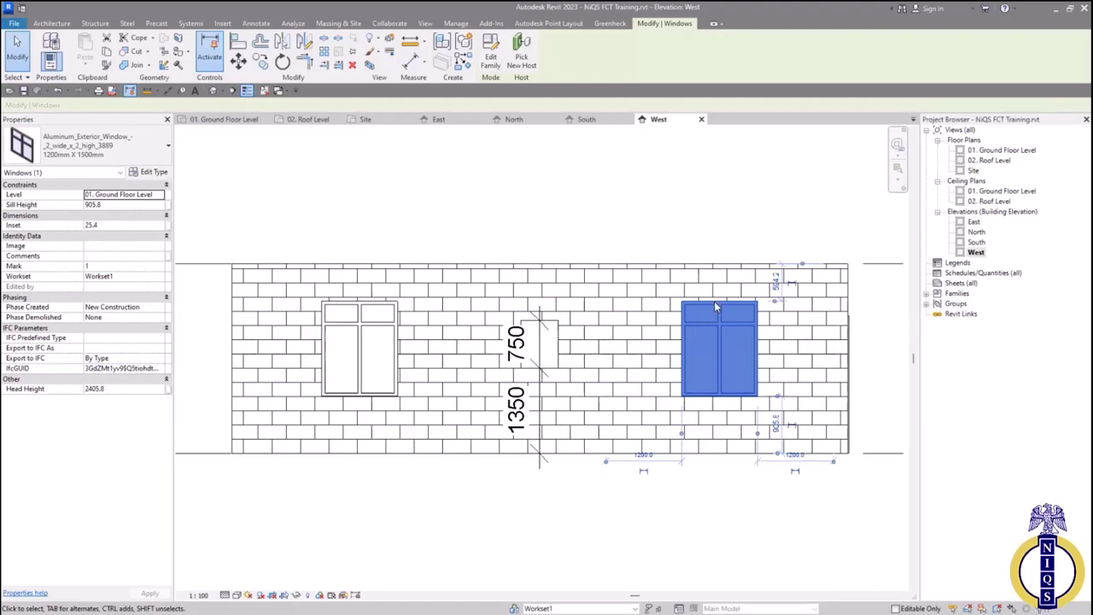
Set Head Height 2100 on all matching windows project-wide, then return to the ground floor plan
{"action": "key", "text": "Escape"}
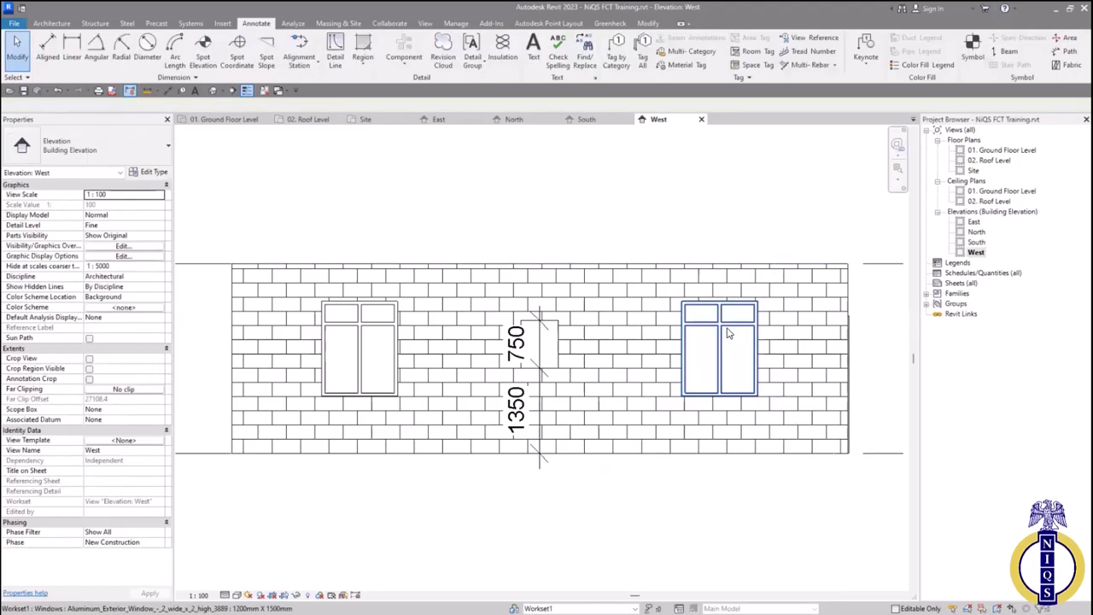
{"action": "right_click", "coordinate": [725, 350]}
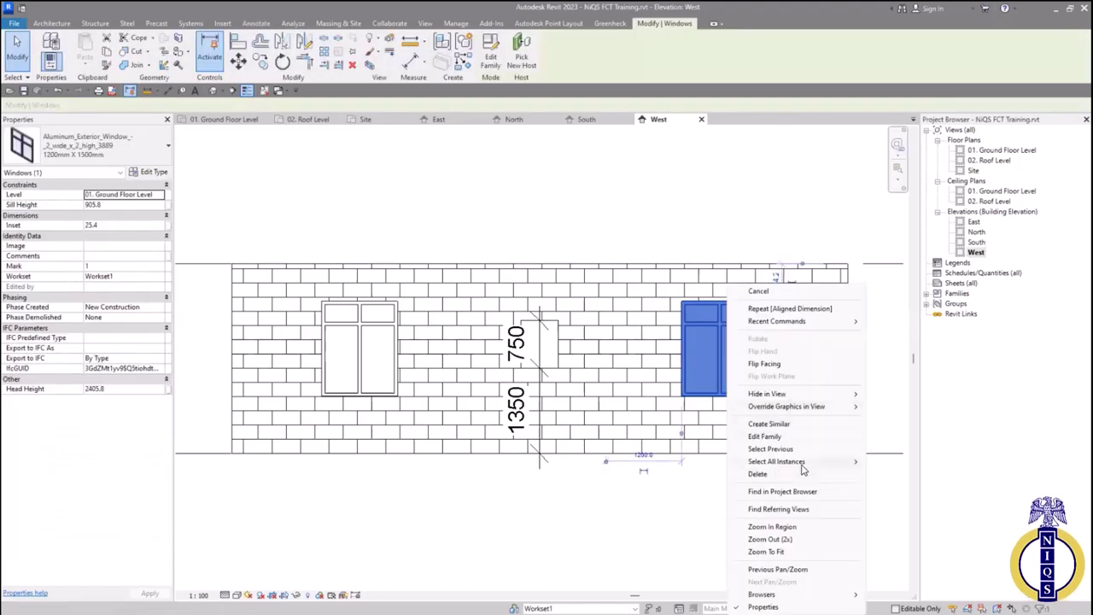
{"action": "mouse_move", "coordinate": [802, 461]}
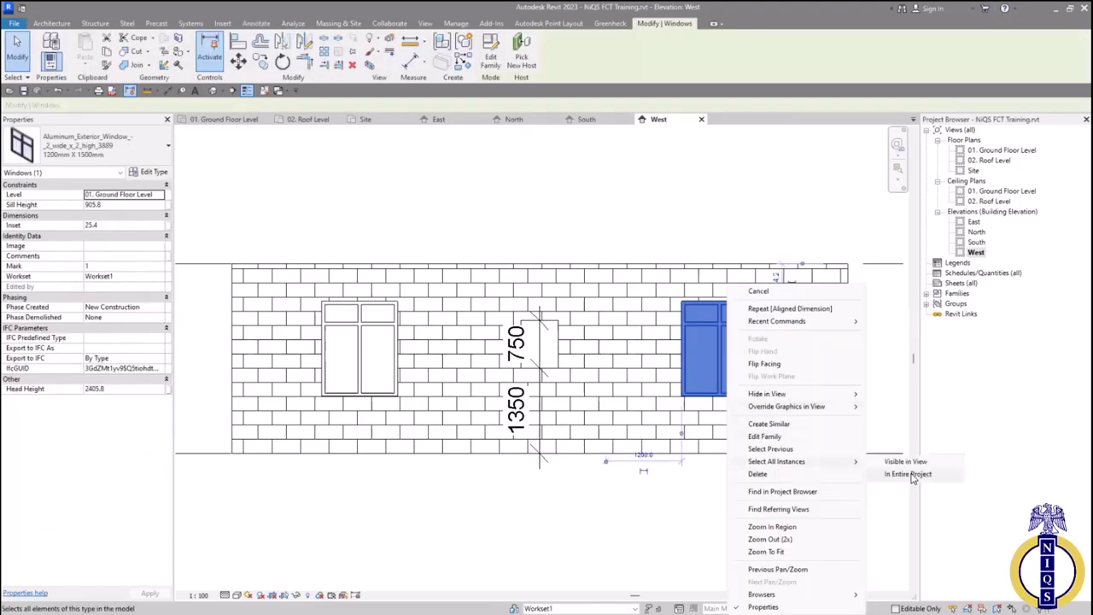
{"action": "left_click", "coordinate": [908, 475]}
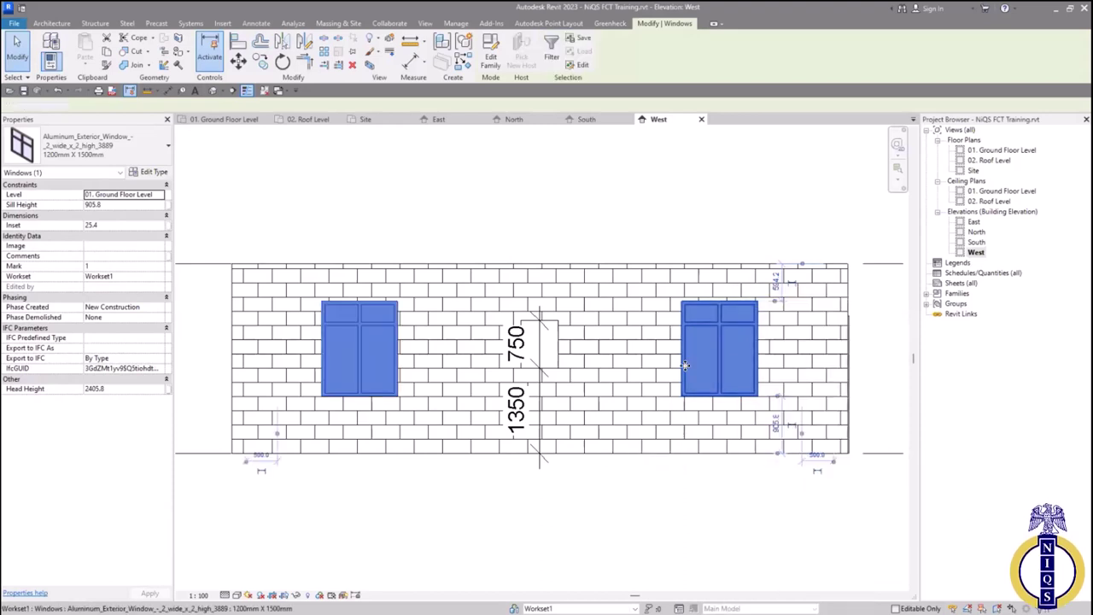
{"action": "left_click", "coordinate": [121, 389]}
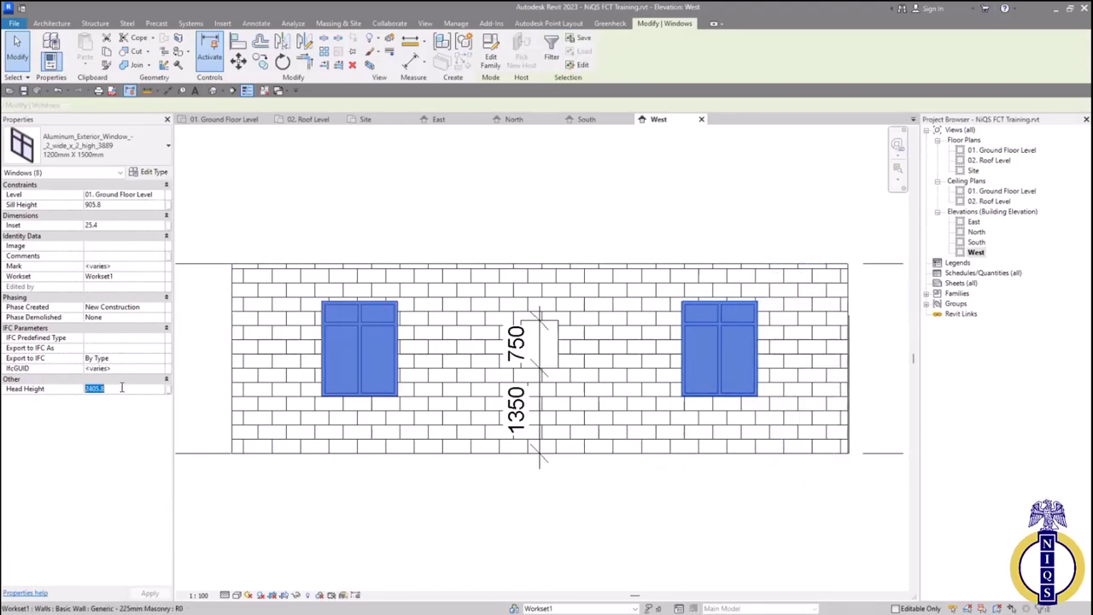
{"action": "type", "text": "2100"}
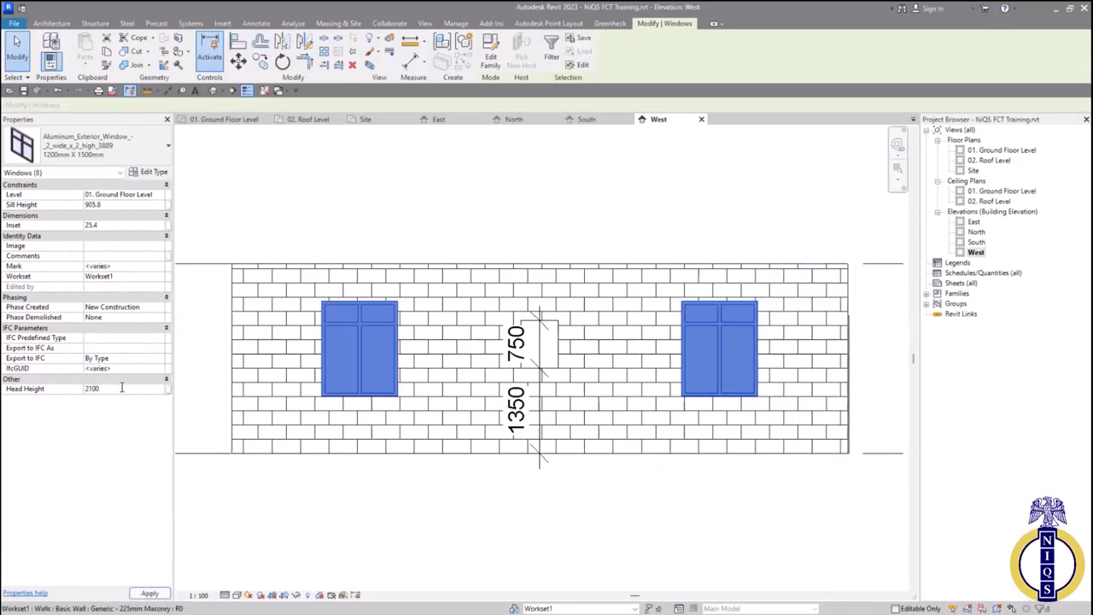
{"action": "left_click", "coordinate": [150, 593]}
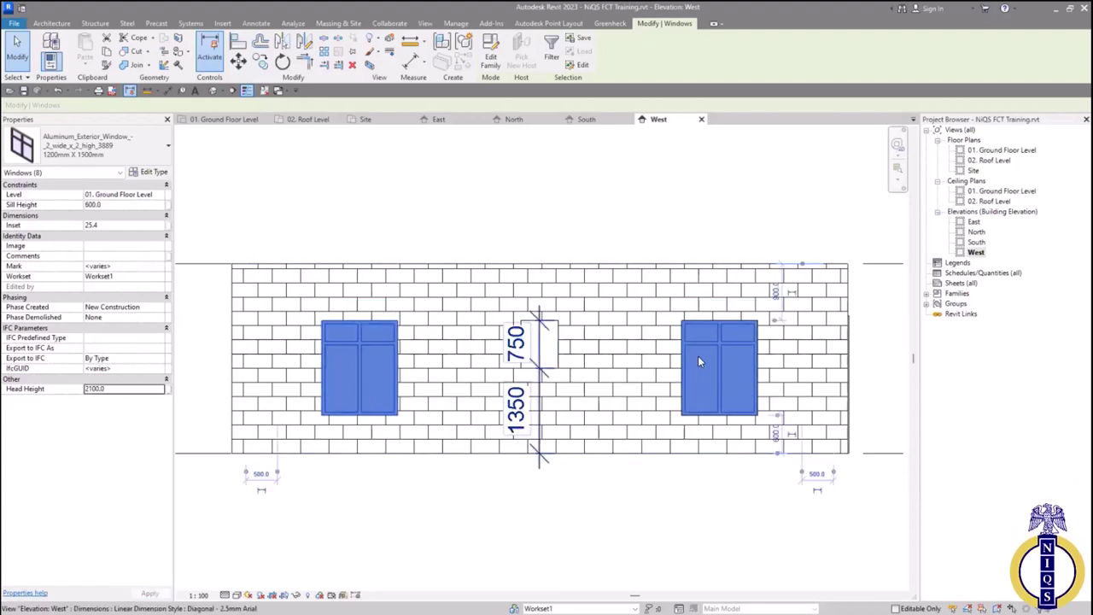
{"action": "key", "text": "Escape"}
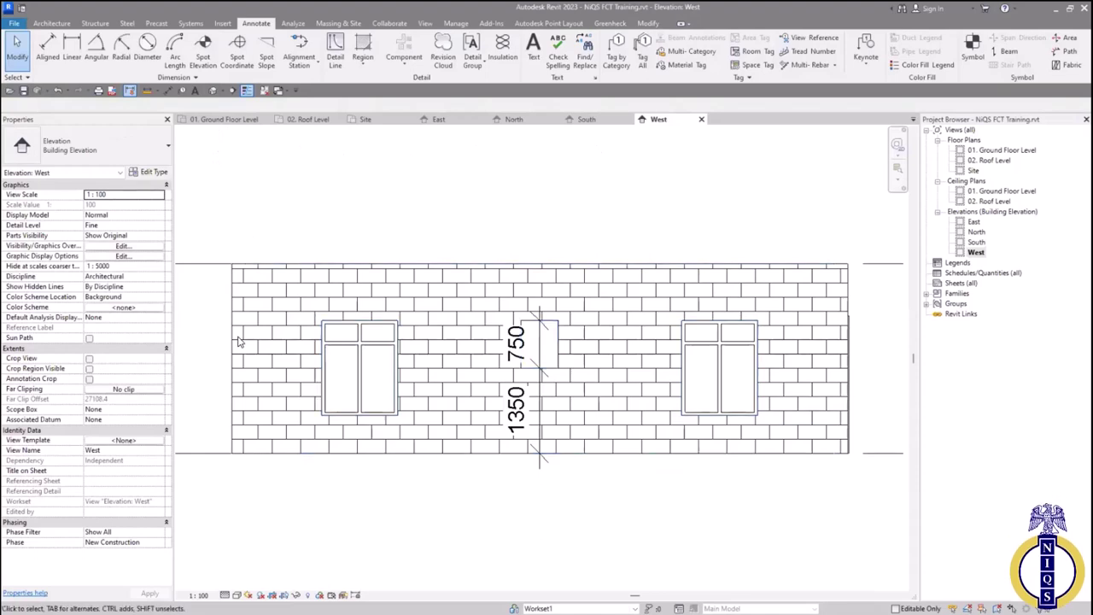
{"action": "key", "text": "ctrl+Tab"}
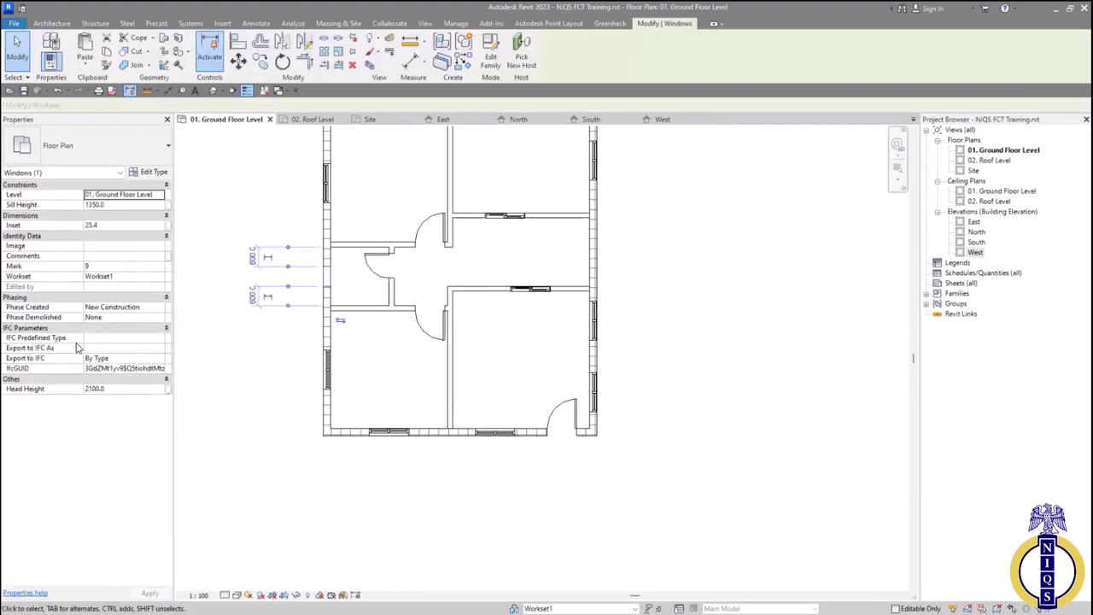
Change the small left-wall window to the M_Fixed 0610 x 0610mm type
{"action": "left_click", "coordinate": [85, 145]}
{"action": "scroll", "coordinate": [81, 350], "scroll_direction": "down", "scroll_amount": 3}
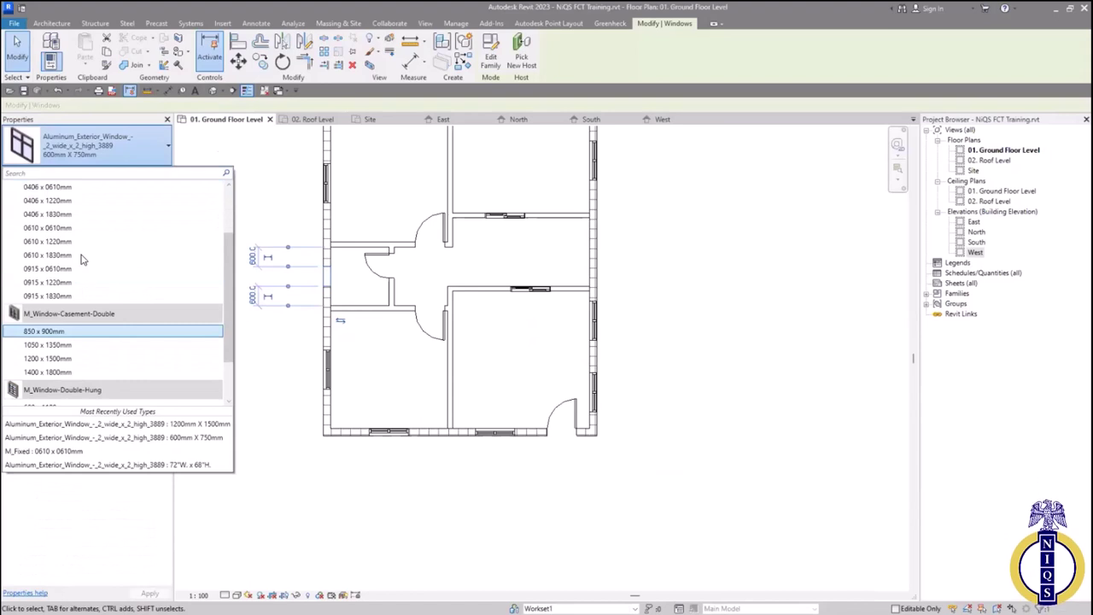
{"action": "scroll", "coordinate": [81, 353], "scroll_direction": "down", "scroll_amount": 2}
{"action": "scroll", "coordinate": [68, 325], "scroll_direction": "up", "scroll_amount": 4}
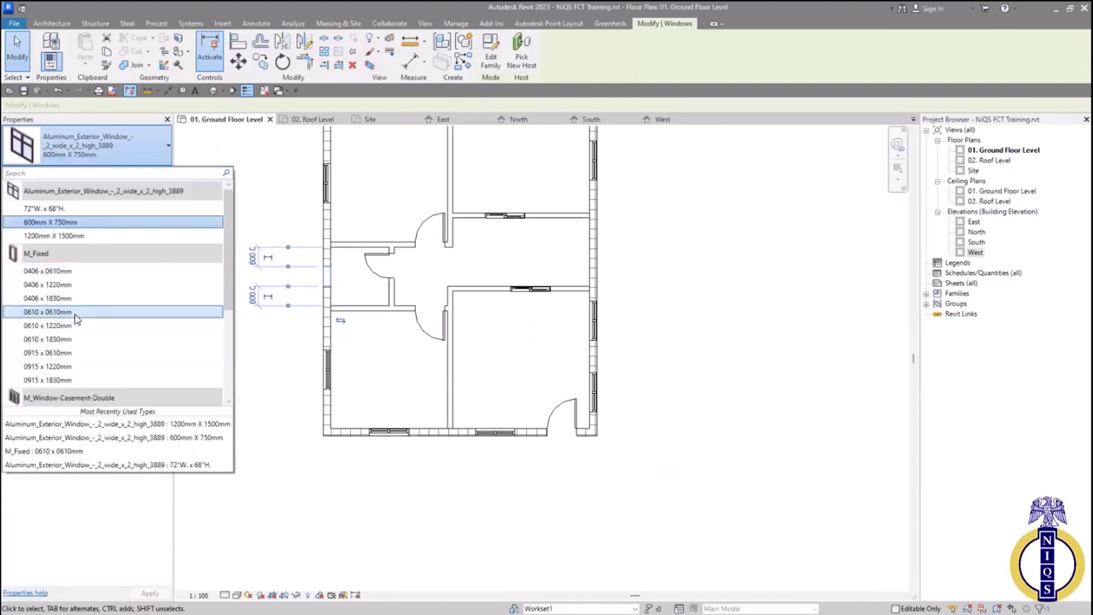
{"action": "key", "text": "Return"}
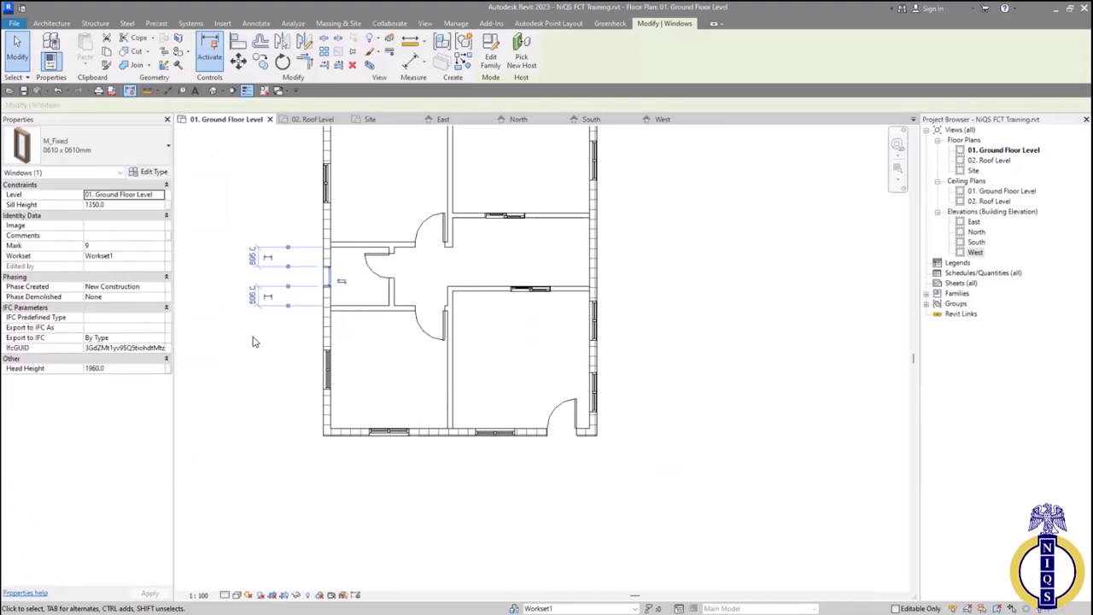
{"action": "key", "text": "Escape"}
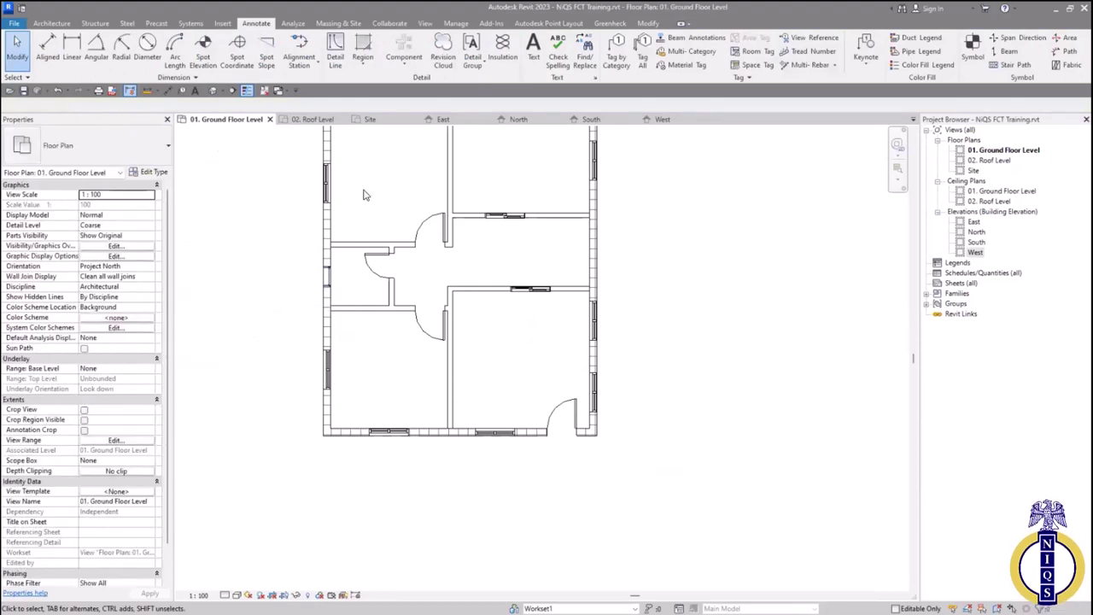
Toggle Thin Lines to show true line thickness and reposition the plan view
{"action": "scroll", "coordinate": [376, 227], "scroll_direction": "up", "scroll_amount": 4}
{"action": "scroll", "coordinate": [451, 229], "scroll_direction": "up", "scroll_amount": 2}
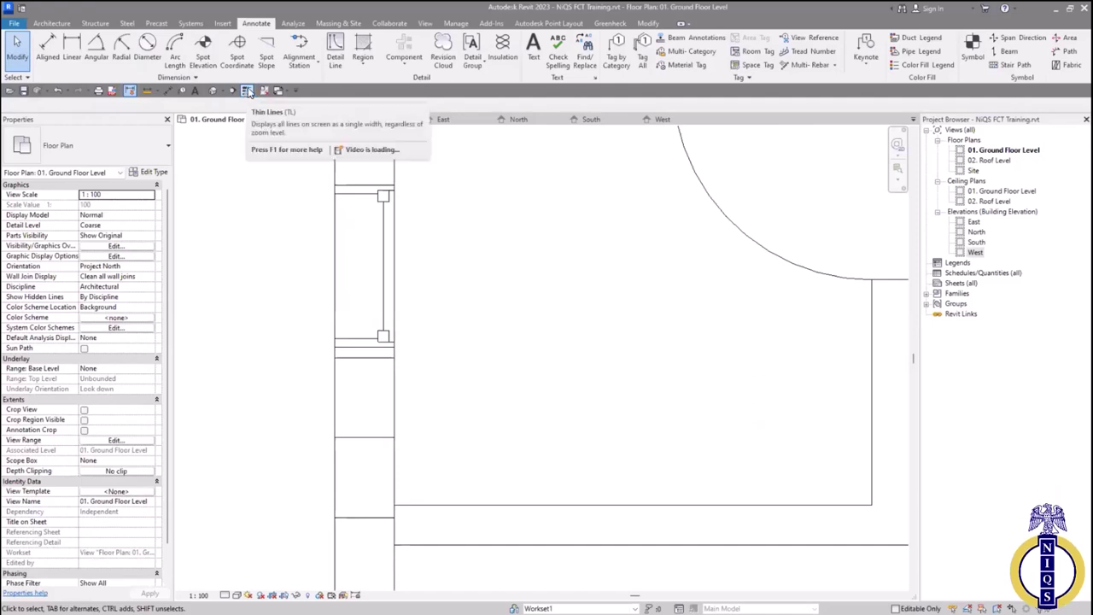
{"action": "left_click", "coordinate": [247, 93]}
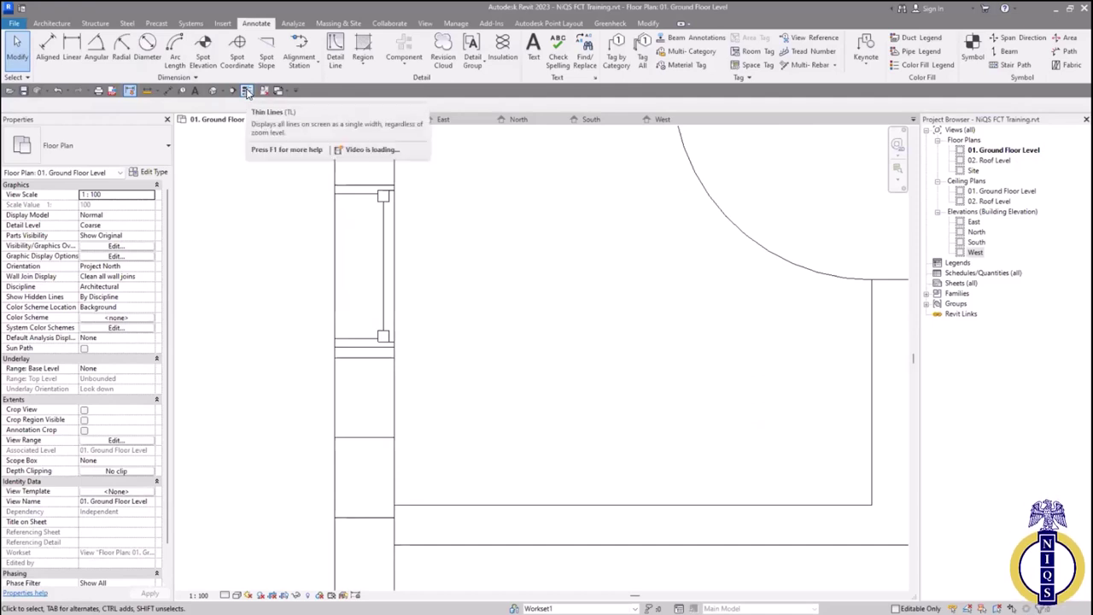
{"action": "scroll", "coordinate": [411, 254], "scroll_direction": "down", "scroll_amount": 2}
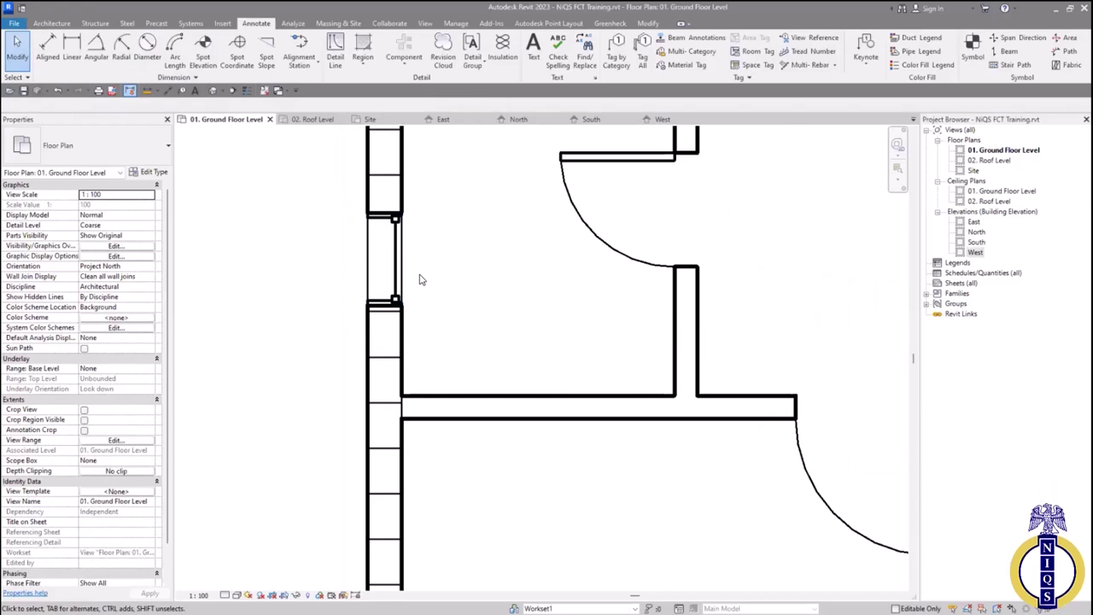
{"action": "scroll", "coordinate": [419, 278], "scroll_direction": "down", "scroll_amount": 5}
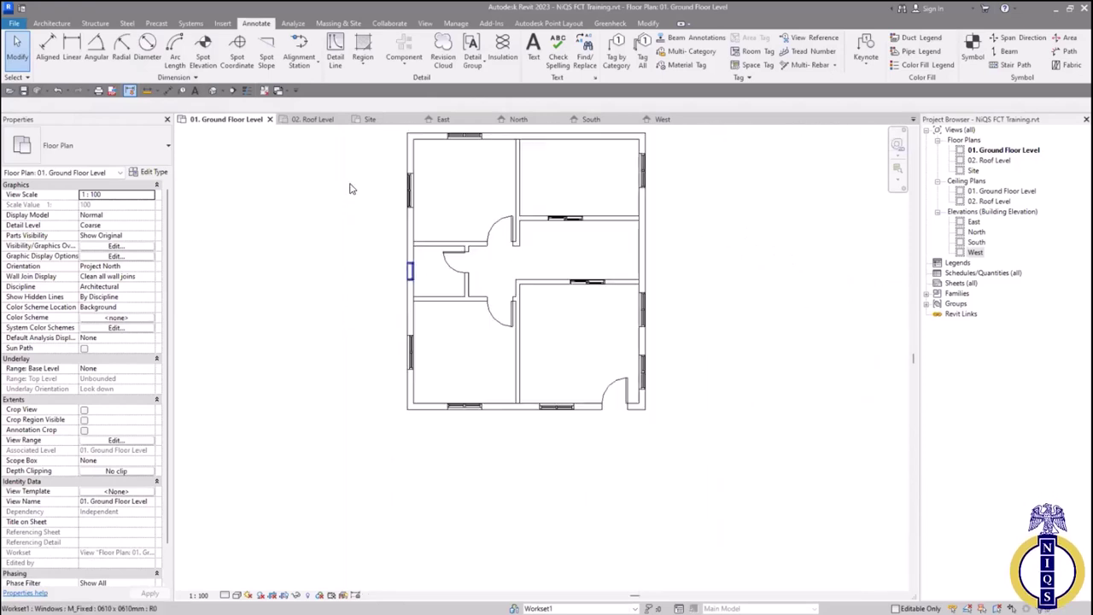
{"action": "scroll", "coordinate": [350, 188], "scroll_direction": "down", "scroll_amount": 1}
{"action": "scroll", "coordinate": [502, 205], "scroll_direction": "up", "scroll_amount": 1}
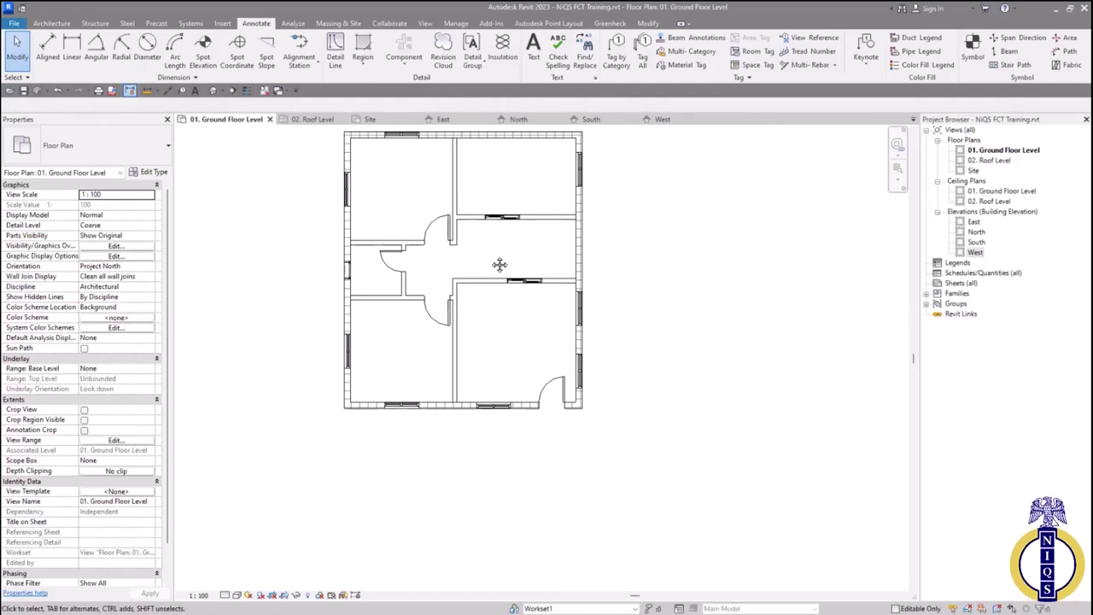
{"action": "middle_click_drag", "start_coordinate": [543, 175], "coordinate": [556, 214]}
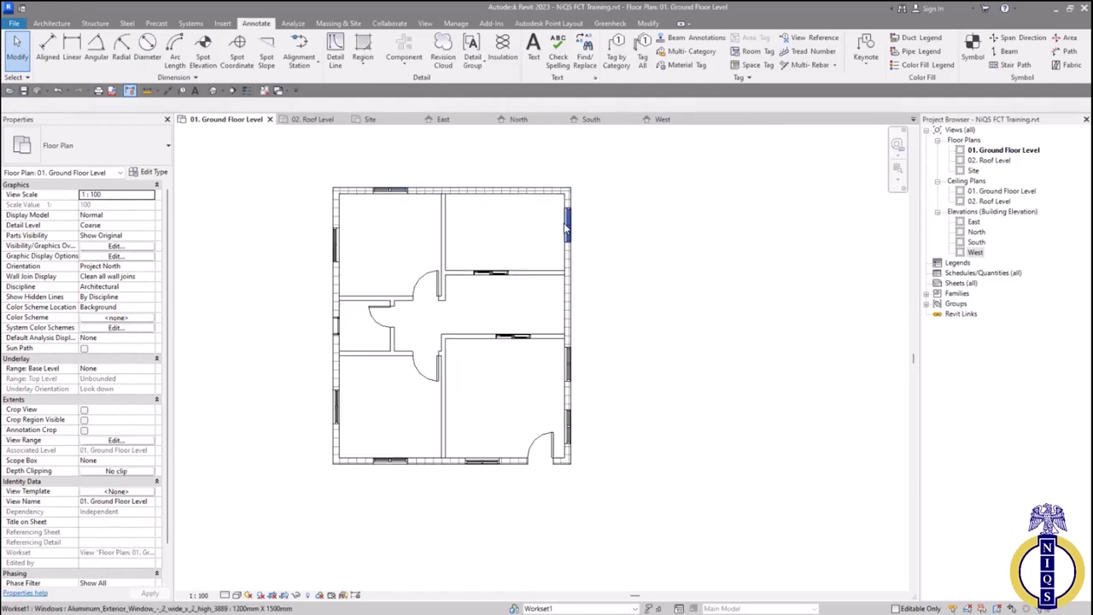
Use Create Similar (CS) on the east-wall window to place one on the top wall
{"action": "left_click", "coordinate": [566, 224]}
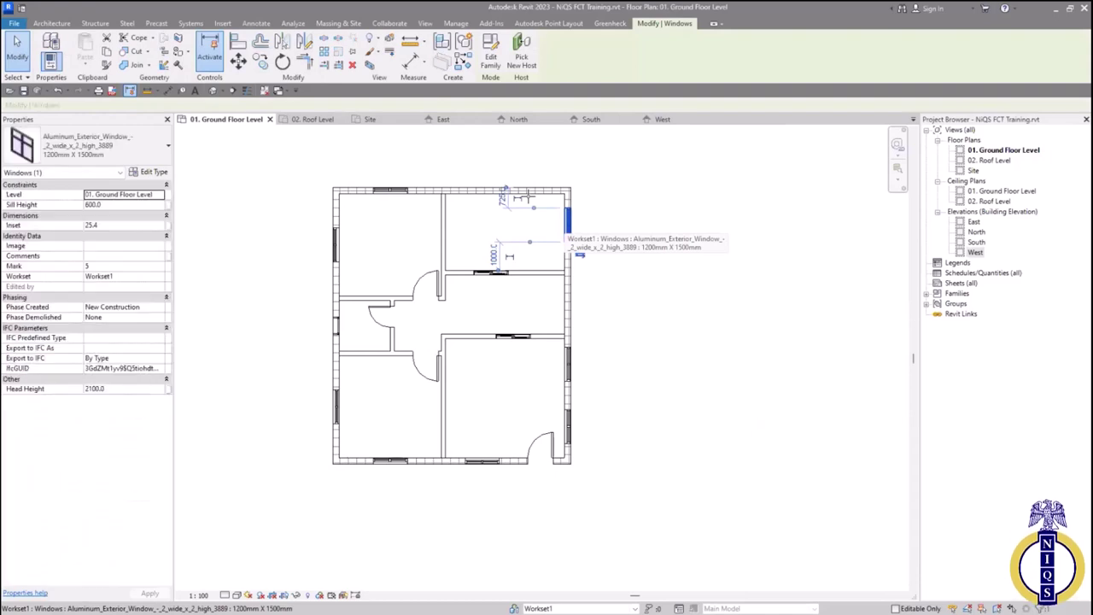
{"action": "key", "text": "c"}
{"action": "key", "text": "s"}
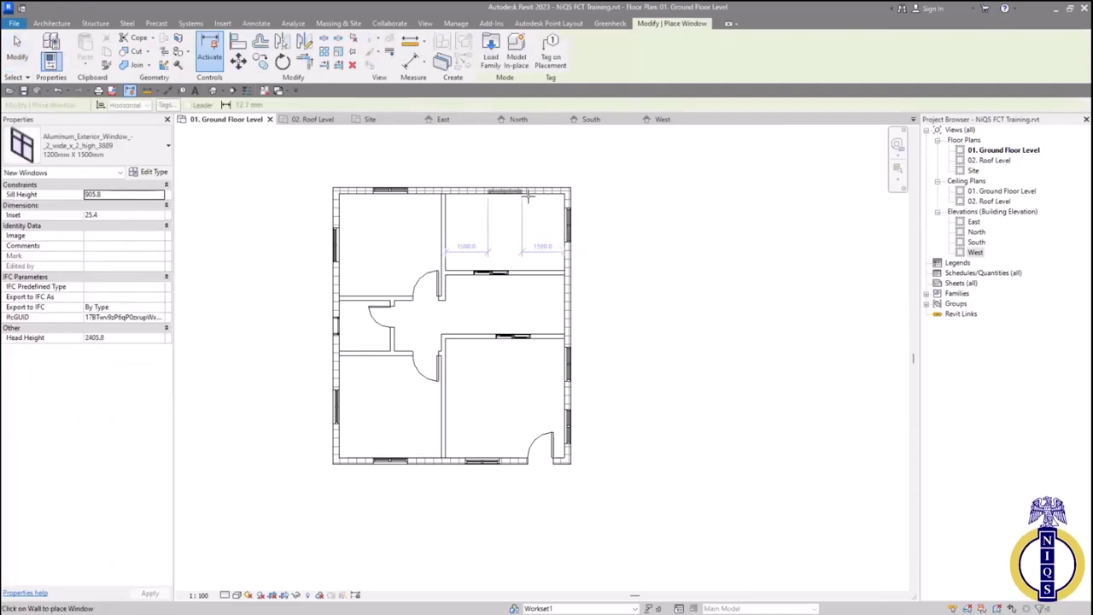
{"action": "left_click", "coordinate": [521, 195]}
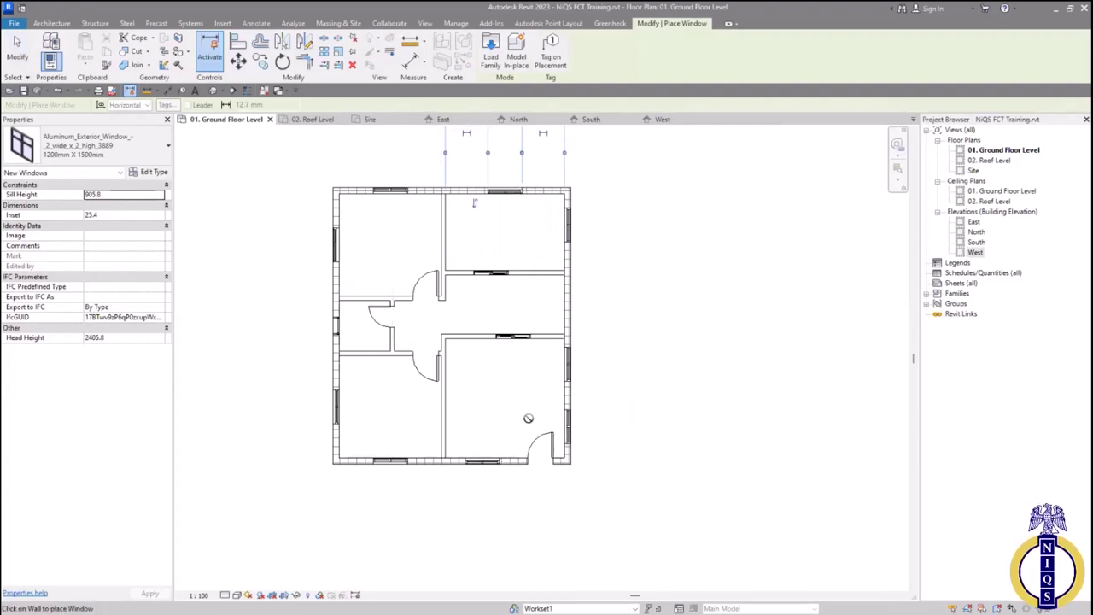
{"action": "left_click", "coordinate": [17, 48]}
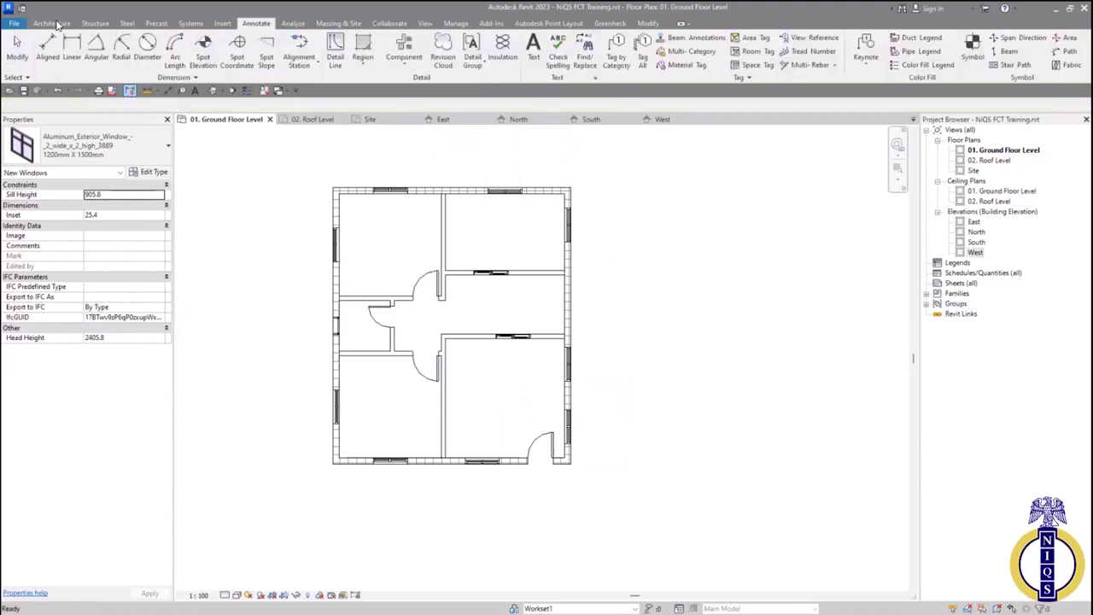
{"action": "key", "text": "Escape"}
Set up a Compound Ceiling 600 x 1200mm Grid with a 2700 height offset from level
{"action": "left_click", "coordinate": [51, 23]}
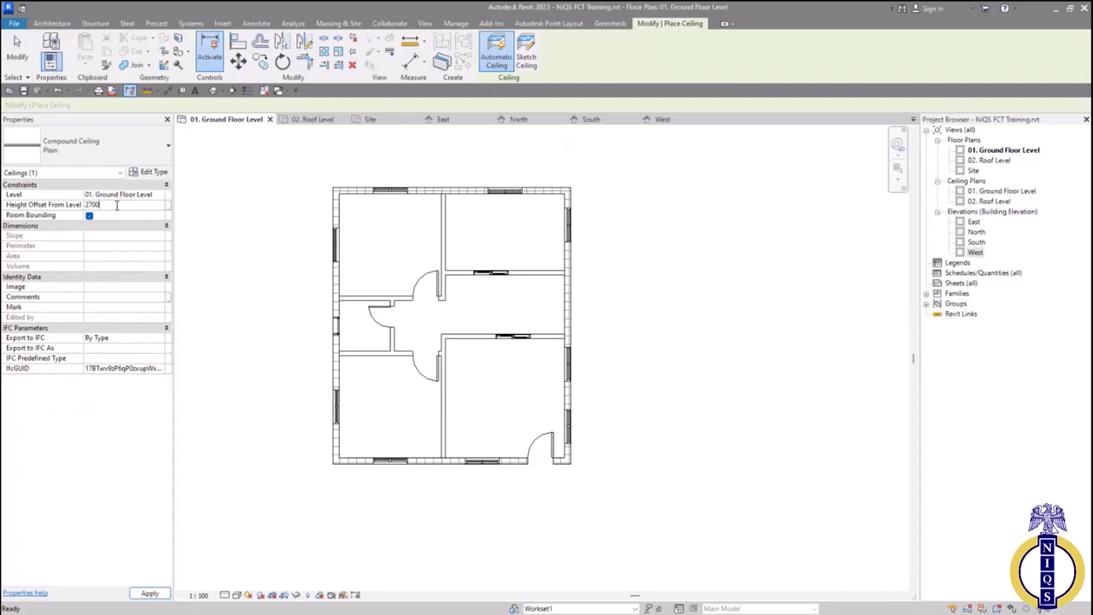
{"action": "left_click", "coordinate": [117, 205]}
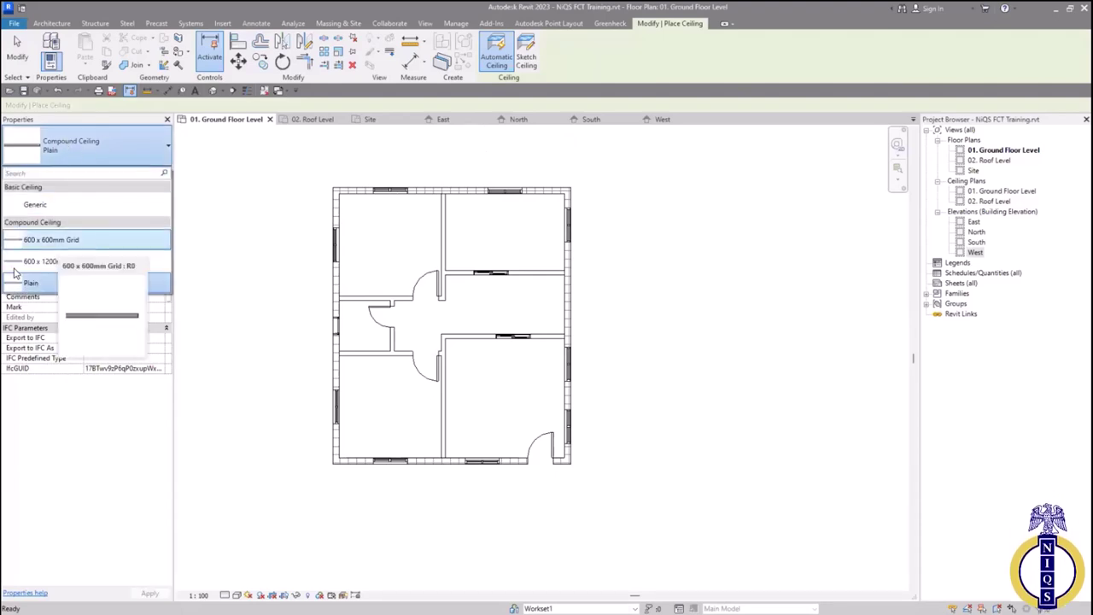
{"action": "left_click", "coordinate": [74, 240]}
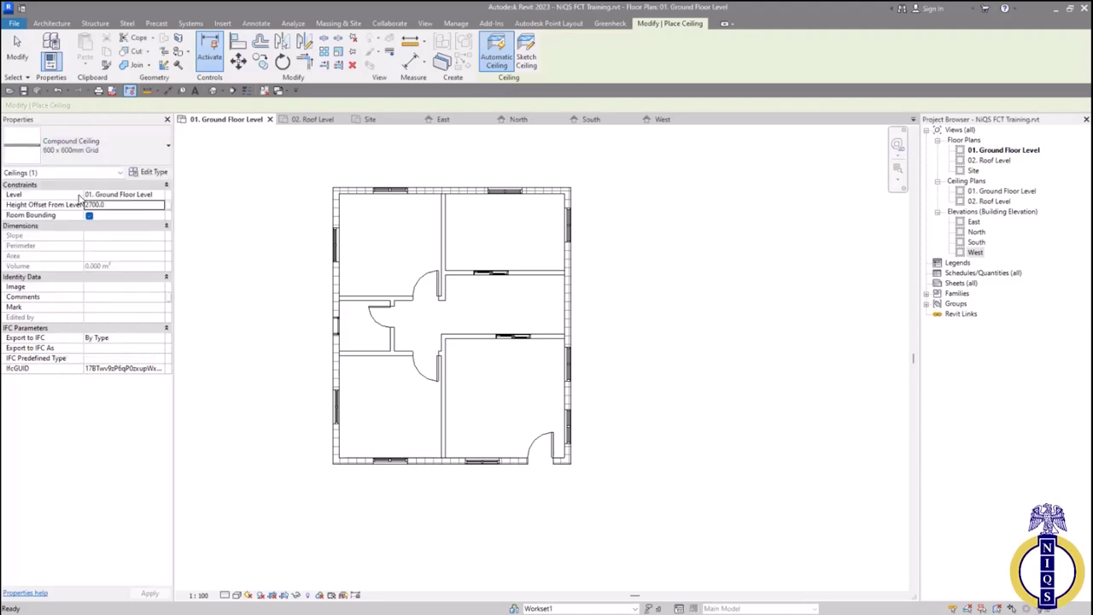
{"action": "left_click", "coordinate": [83, 149]}
{"action": "left_click", "coordinate": [72, 262]}
{"action": "left_click", "coordinate": [151, 174]}
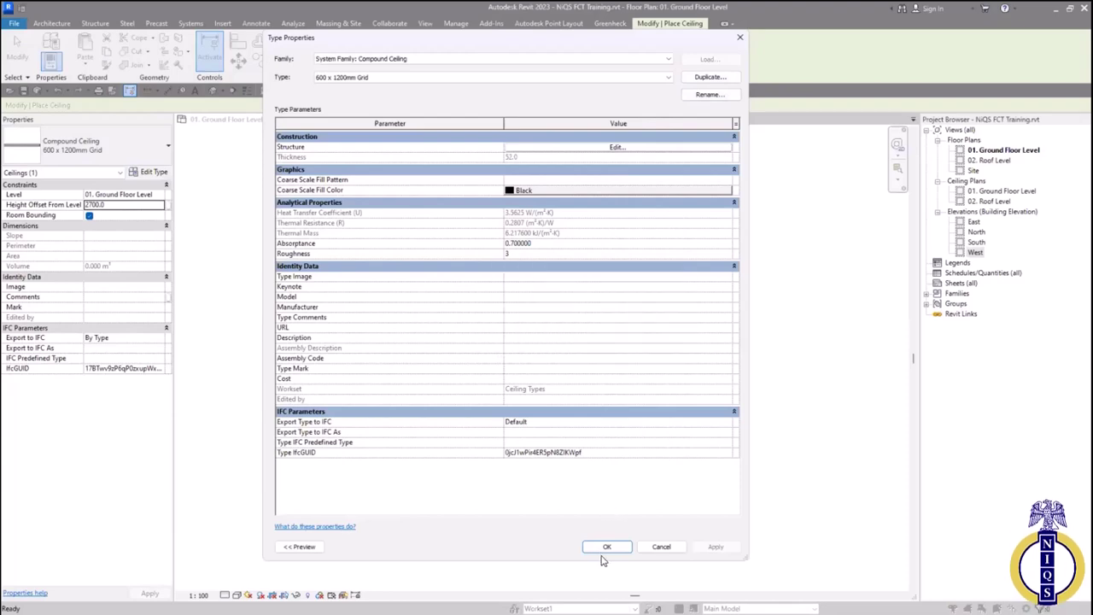
{"action": "key", "text": "Return"}
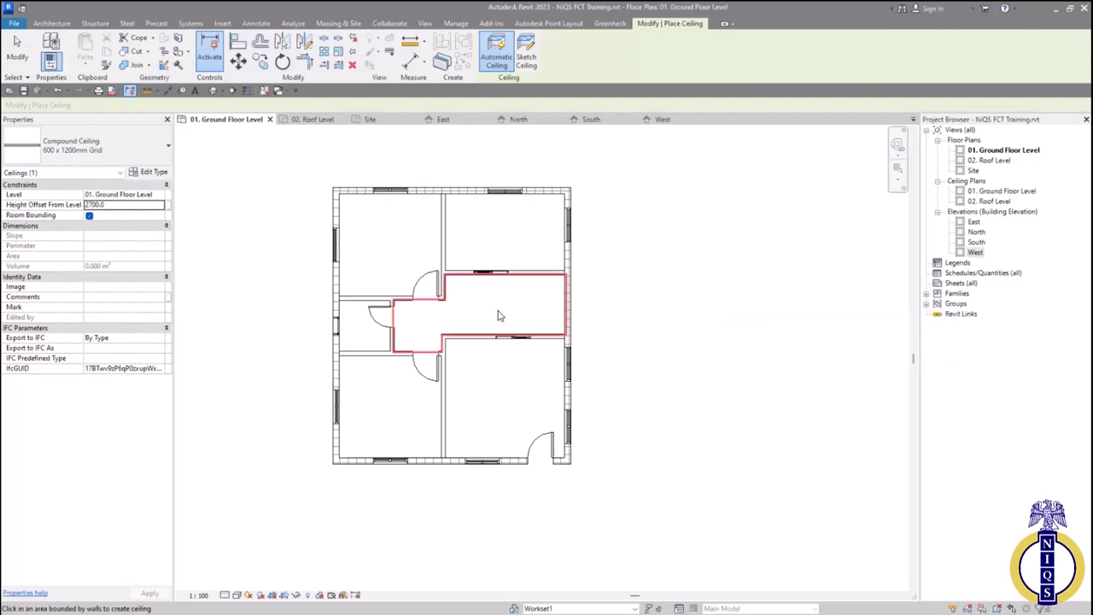
Place ceilings in the bottom-right and bottom-left rooms, then open the ground floor reflected ceiling plan
{"action": "left_click", "coordinate": [501, 415]}
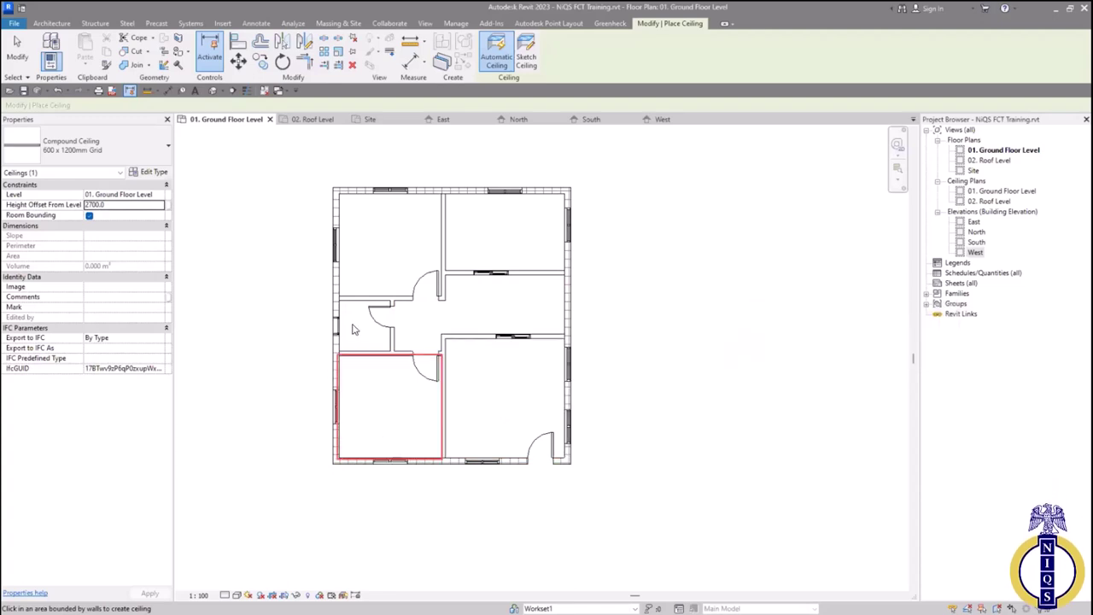
{"action": "left_click", "coordinate": [389, 407]}
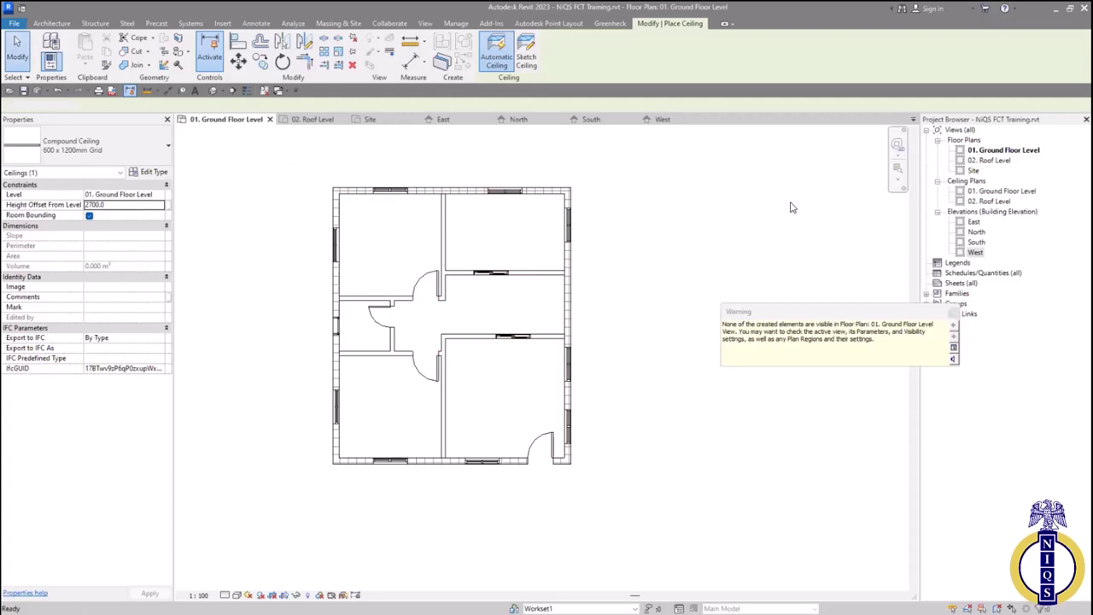
{"action": "key", "text": "Escape"}
{"action": "key", "text": "Escape"}
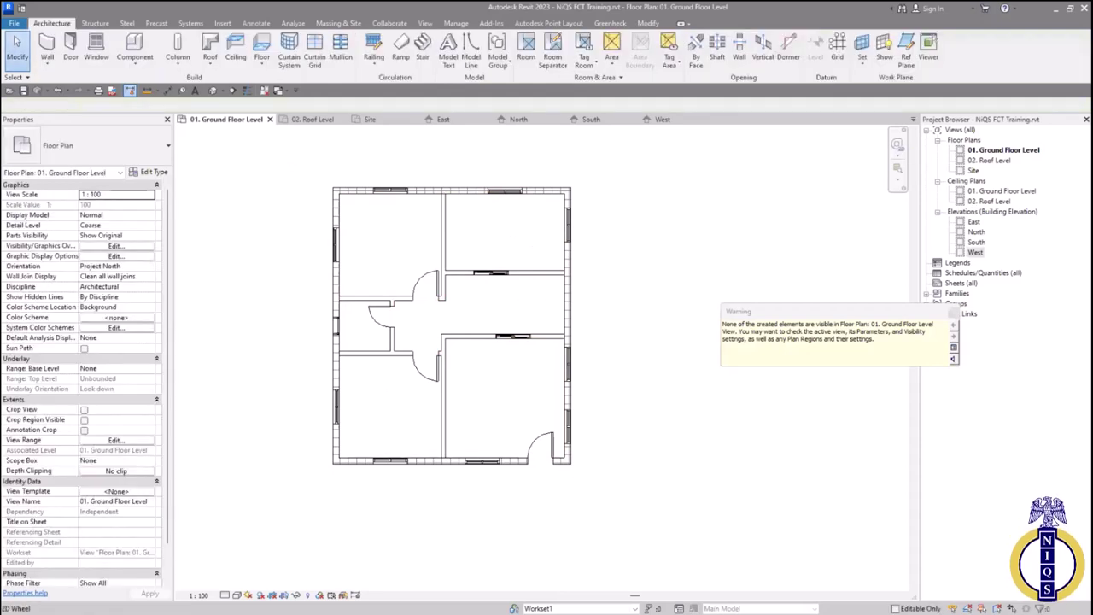
{"action": "double_click", "coordinate": [962, 190]}
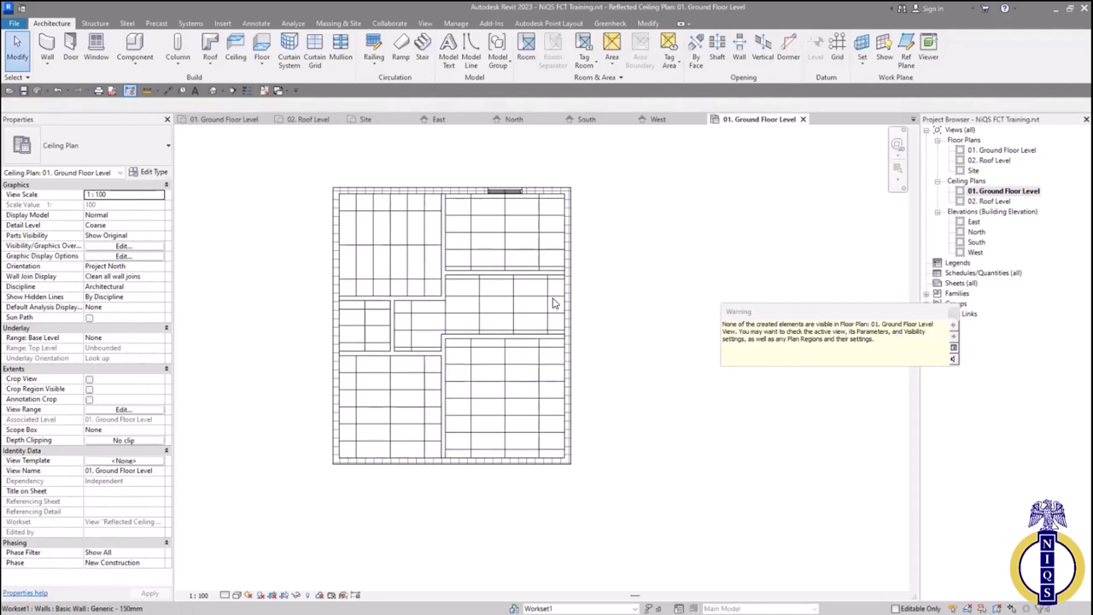
Change the top-wall window's head height to 2100 and return to the 01. Ground Floor Level plan
{"action": "left_click", "coordinate": [512, 193]}
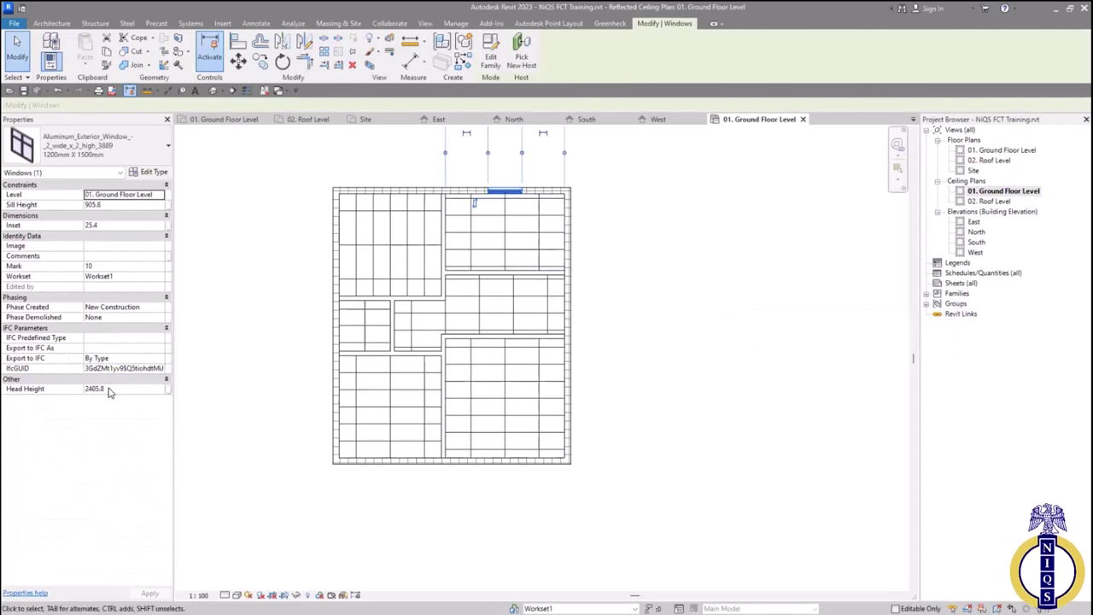
{"action": "left_click", "coordinate": [94, 390]}
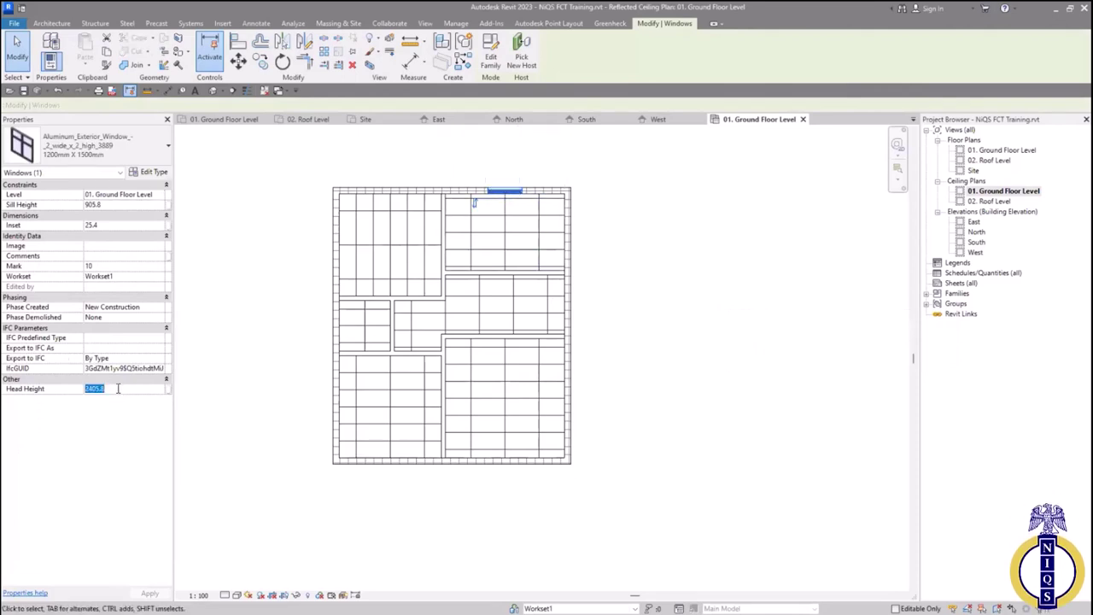
{"action": "type", "text": "2100"}
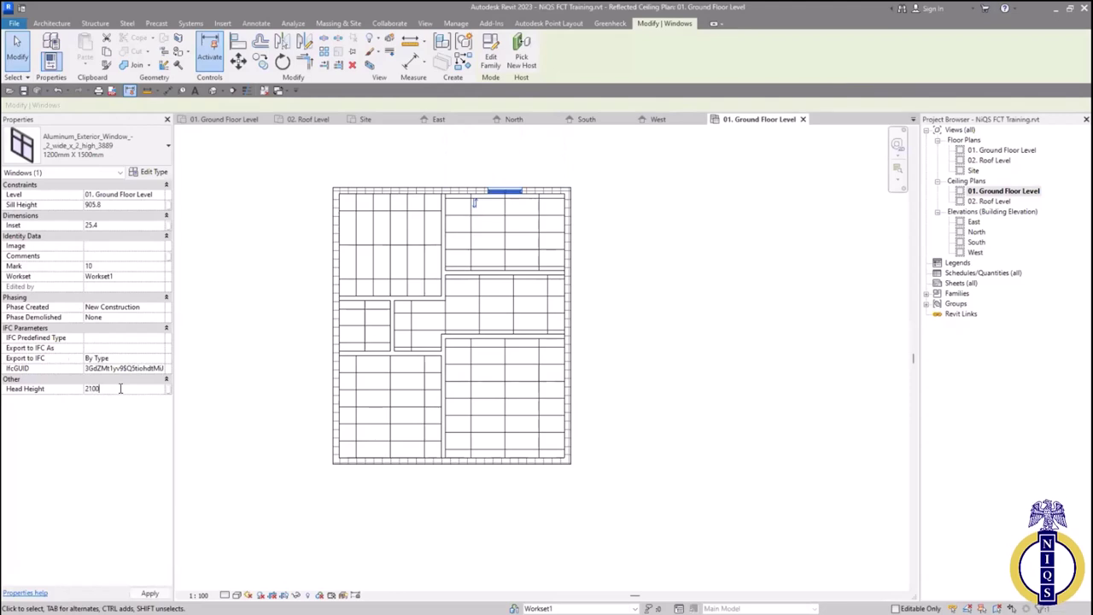
{"action": "left_click", "coordinate": [634, 227]}
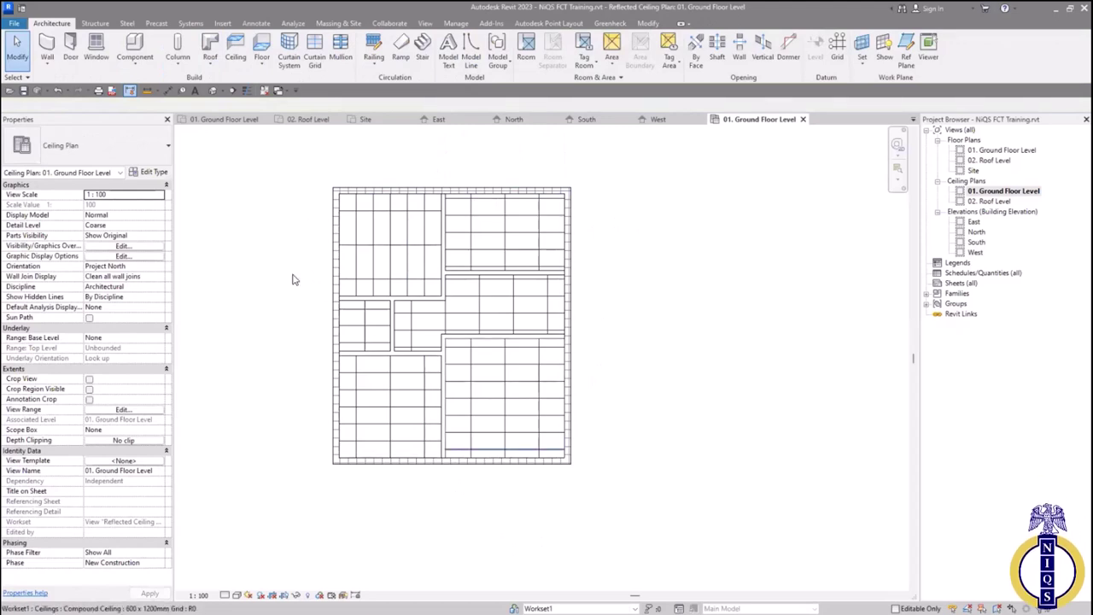
{"action": "scroll", "coordinate": [429, 301], "scroll_direction": "up", "scroll_amount": 4}
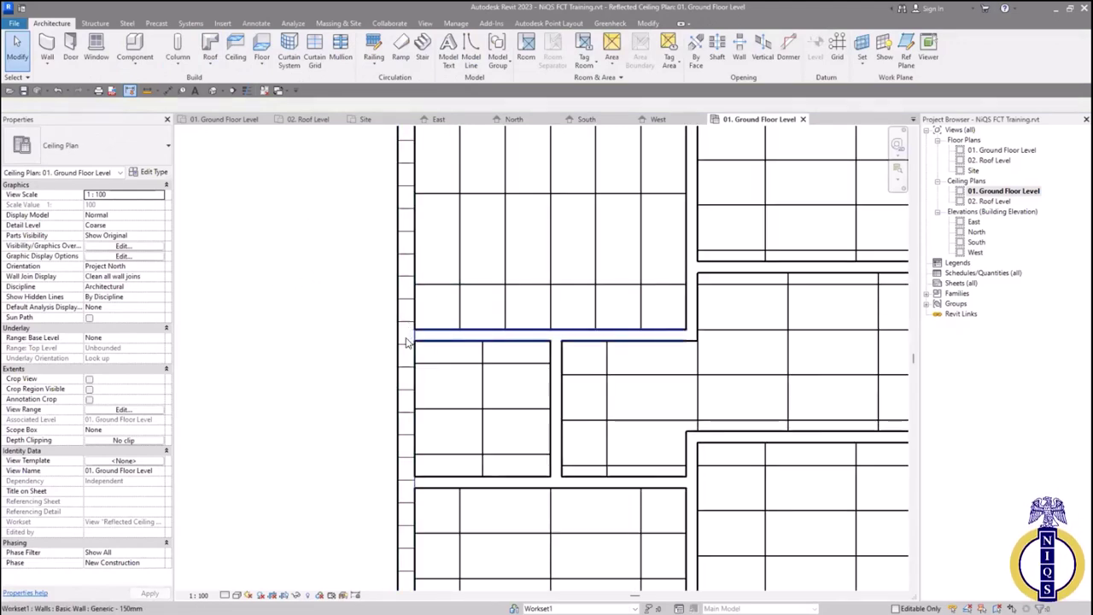
{"action": "scroll", "coordinate": [503, 366], "scroll_direction": "down", "scroll_amount": 2}
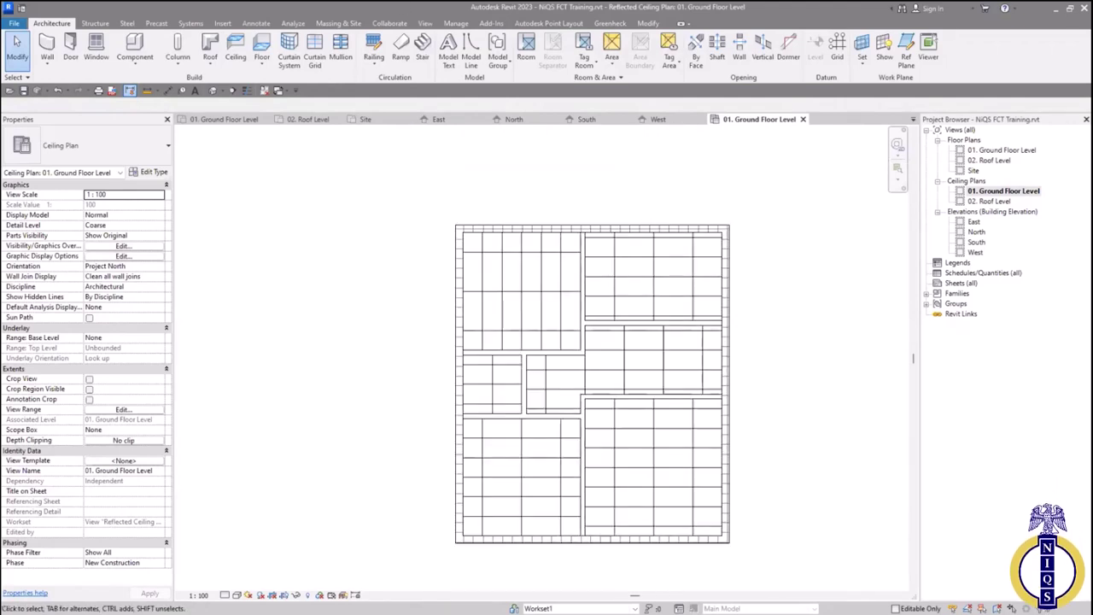
{"action": "double_click", "coordinate": [1002, 149]}
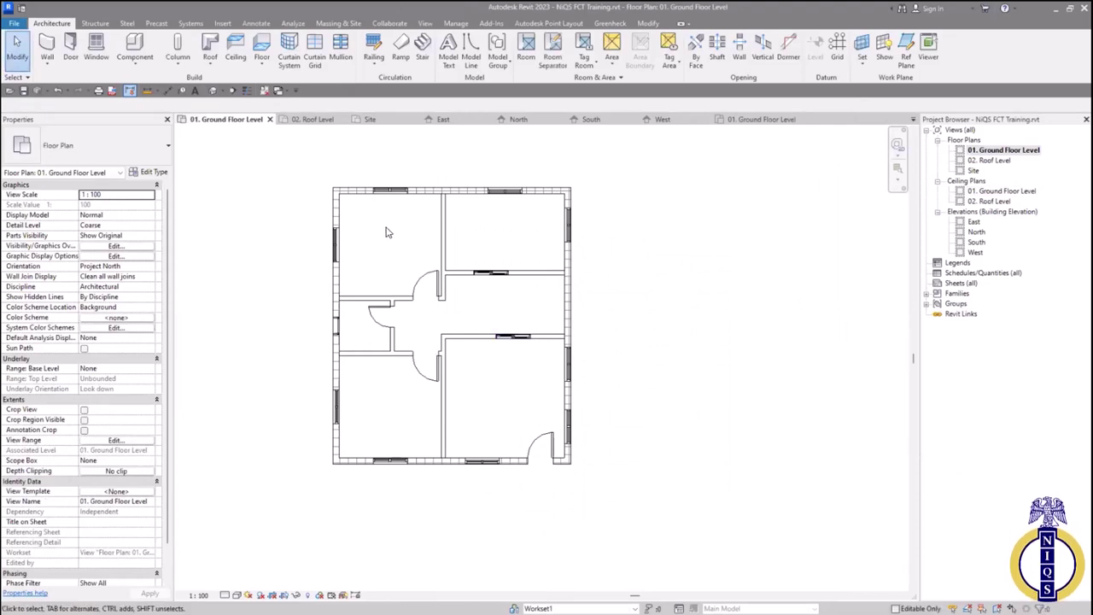
Start a floor and sketch a rectangular boundary between the outer wall corners
{"action": "left_click", "coordinate": [265, 42]}
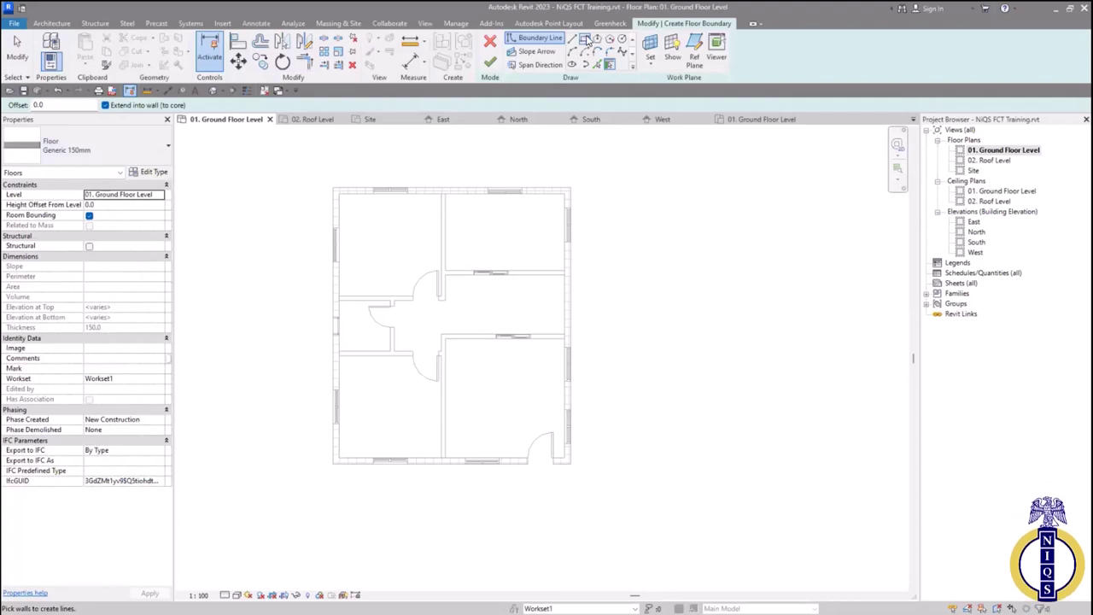
{"action": "left_click", "coordinate": [586, 39]}
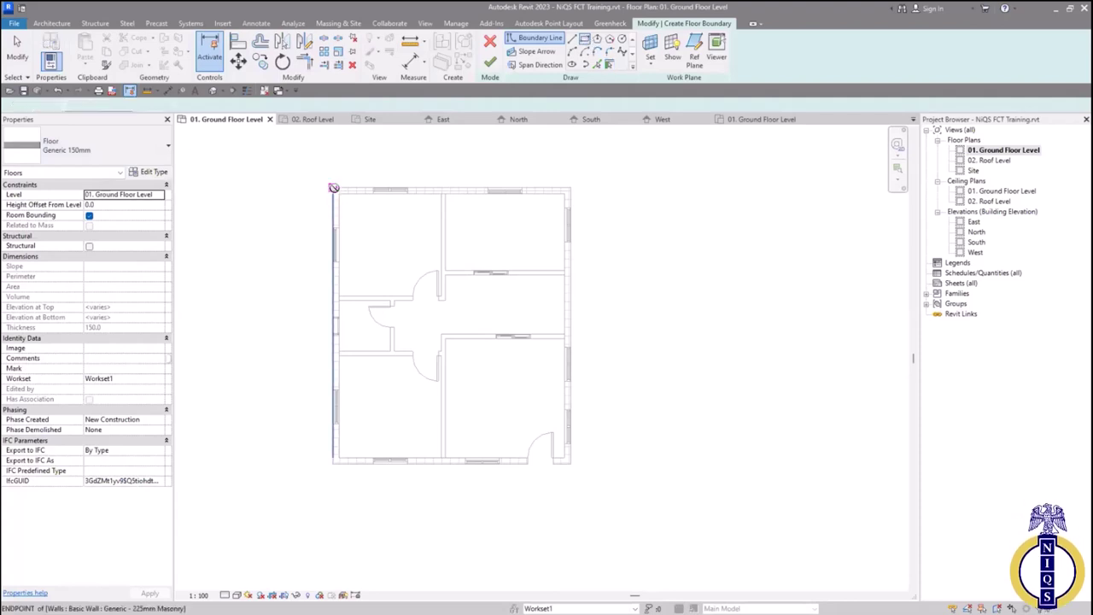
{"action": "left_click", "coordinate": [333, 187]}
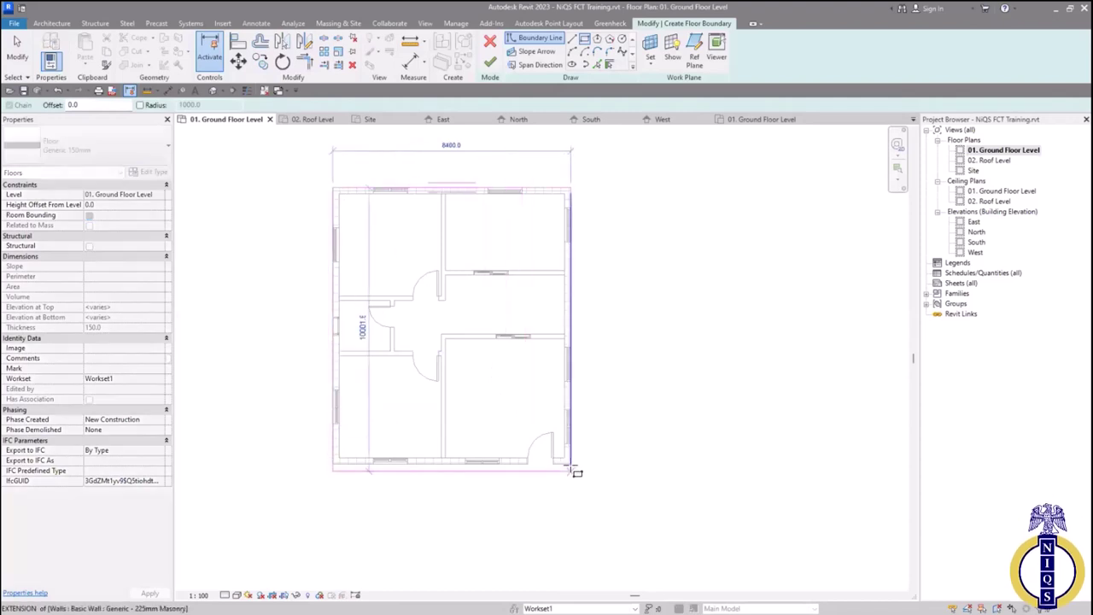
{"action": "left_click", "coordinate": [570, 464]}
{"action": "scroll", "coordinate": [568, 486], "scroll_direction": "up", "scroll_amount": 8}
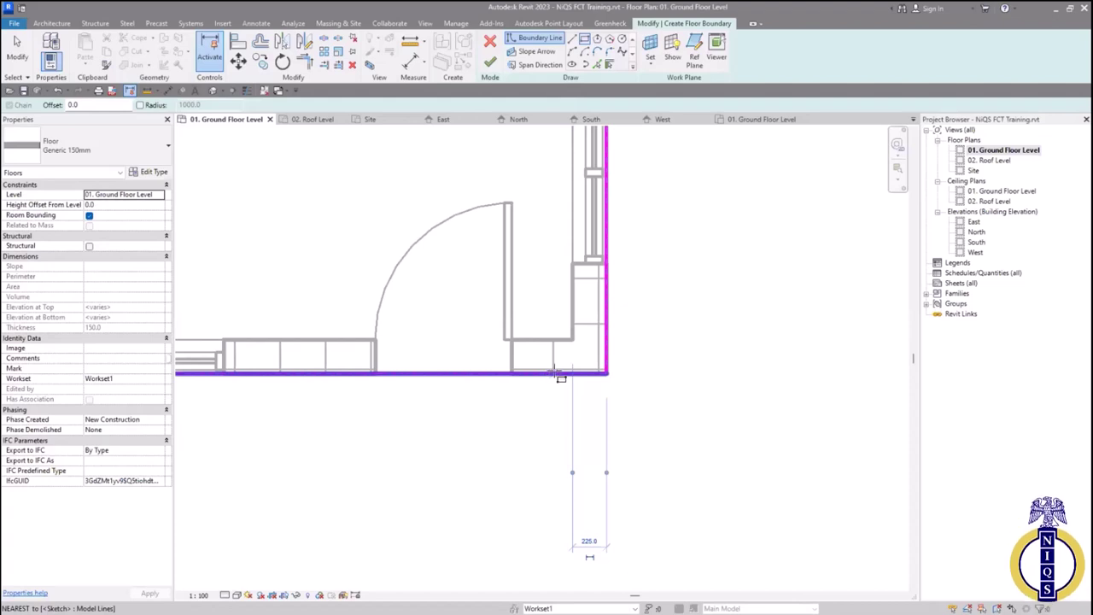
Add the 1800 x 1200 porch rectangle below the bottom wall and dismiss the overlap warning
{"action": "left_click", "coordinate": [551, 375]}
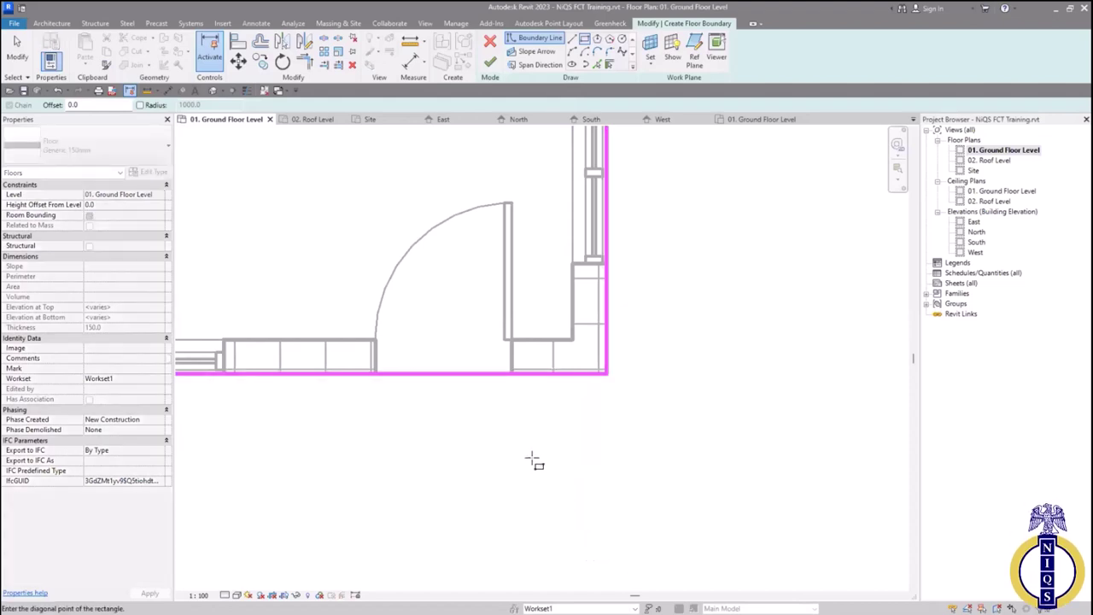
{"action": "scroll", "coordinate": [532, 461], "scroll_direction": "down", "scroll_amount": 2}
{"action": "middle_click_drag", "start_coordinate": [544, 452], "coordinate": [544, 444]}
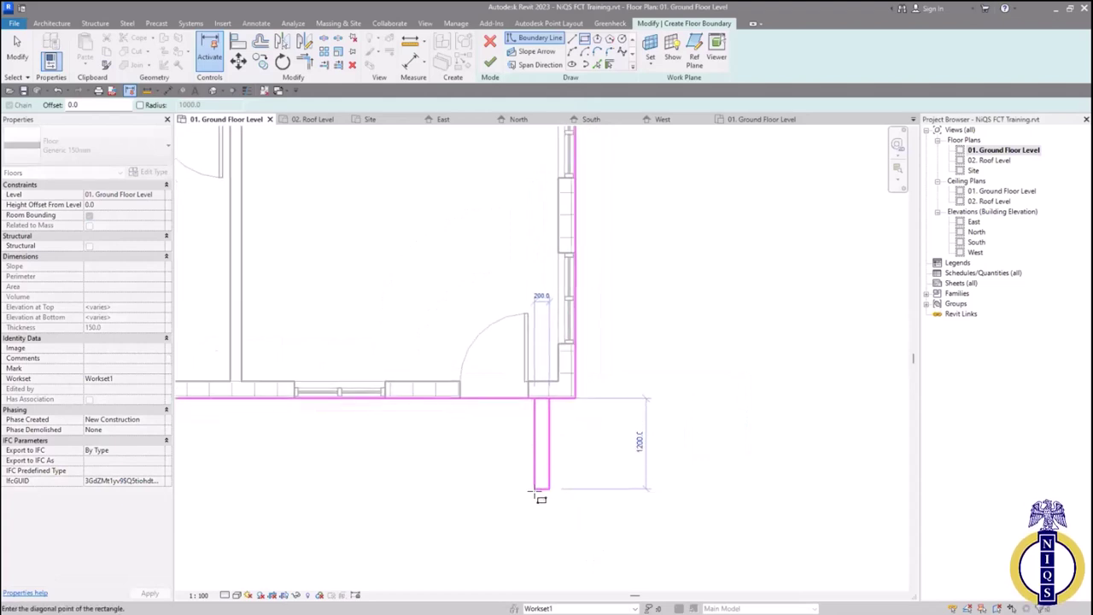
{"action": "left_click", "coordinate": [414, 490]}
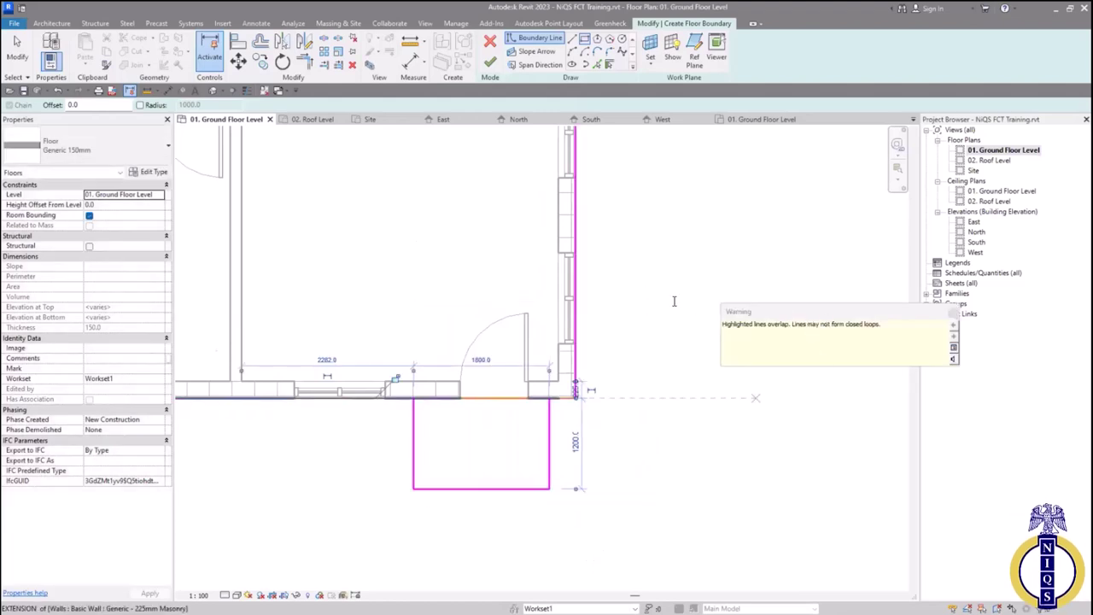
{"action": "left_click_drag", "start_coordinate": [676, 298], "coordinate": [700, 296]}
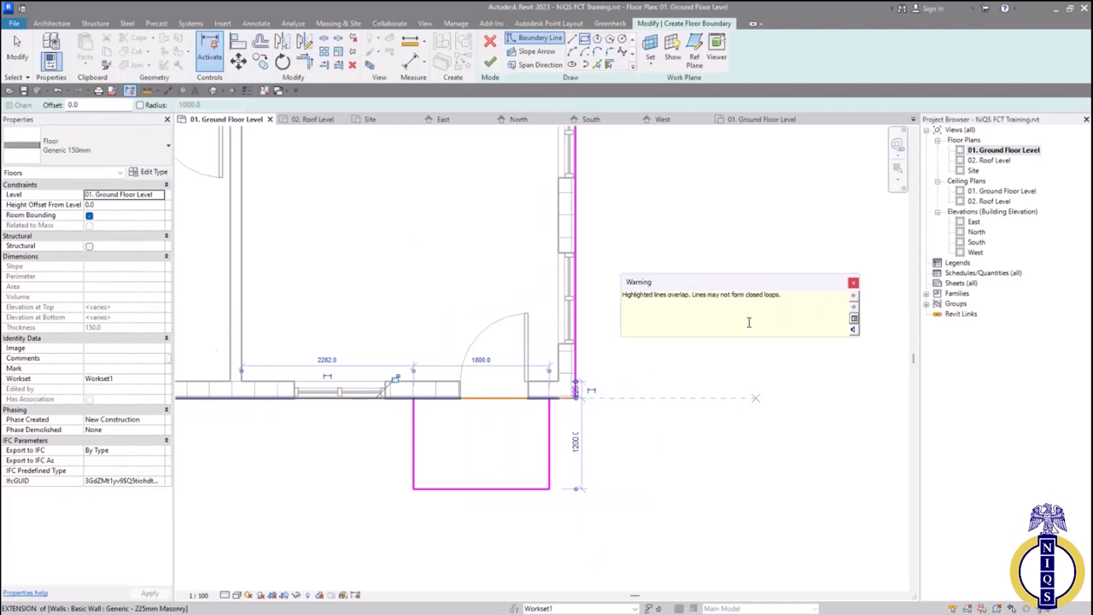
{"action": "left_click", "coordinate": [854, 283]}
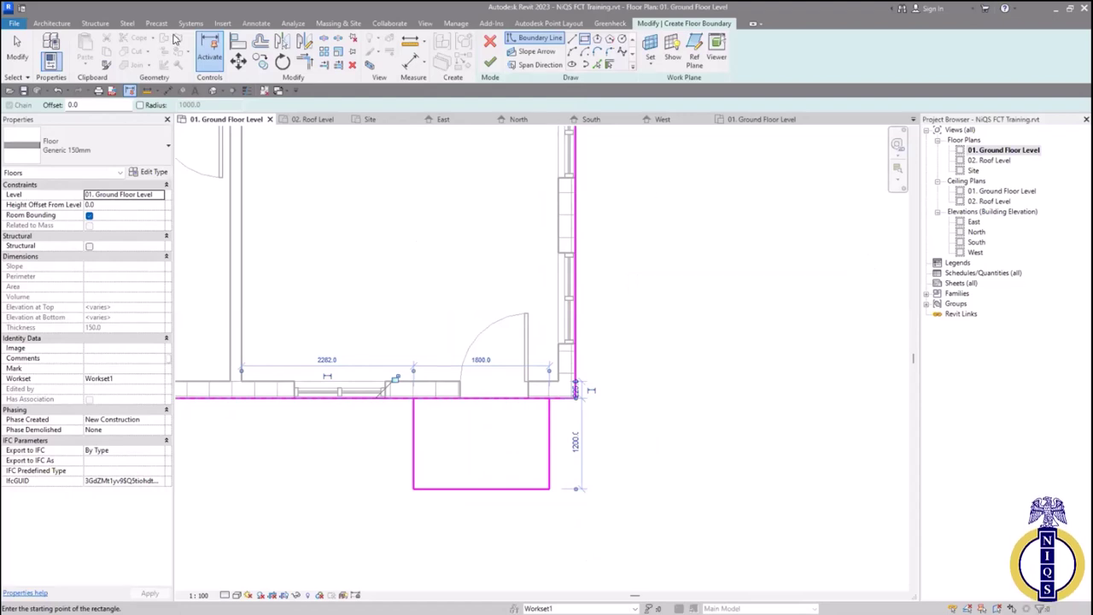
{"action": "key", "text": "Escape"}
{"action": "key", "text": "Escape"}
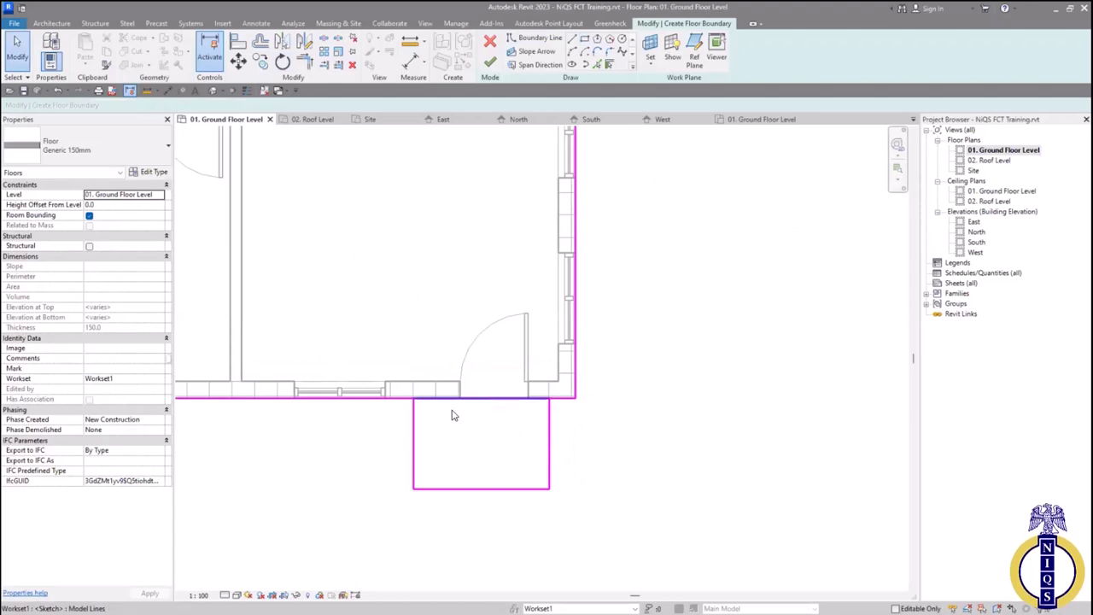
Split the porch rectangle's top boundary line along the bottom wall
{"action": "scroll", "coordinate": [450, 411], "scroll_direction": "up", "scroll_amount": 2}
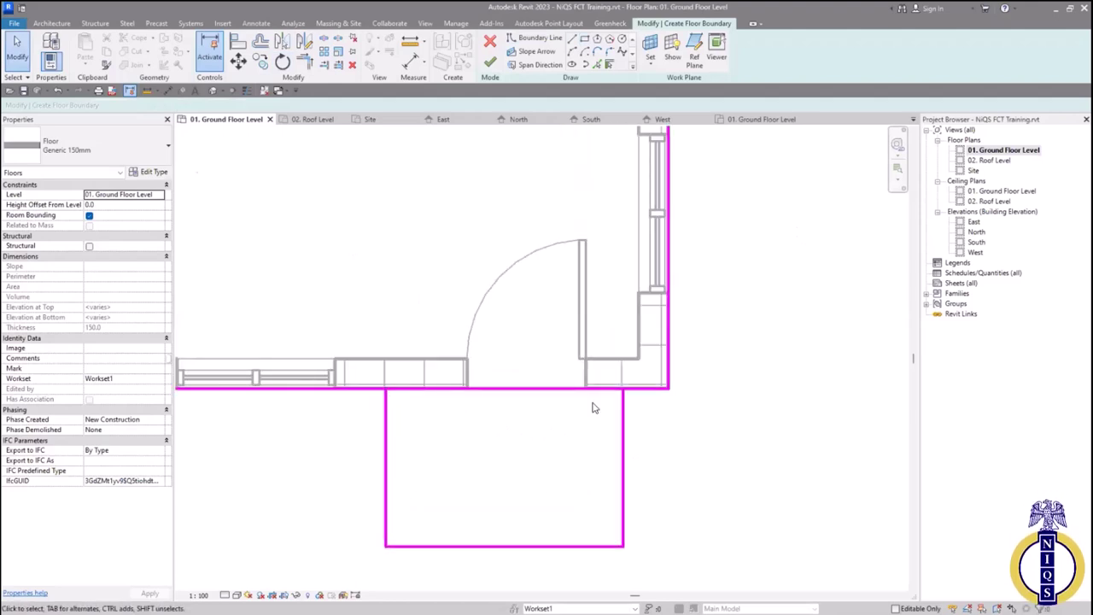
{"action": "middle_click_drag", "start_coordinate": [576, 447], "coordinate": [576, 419]}
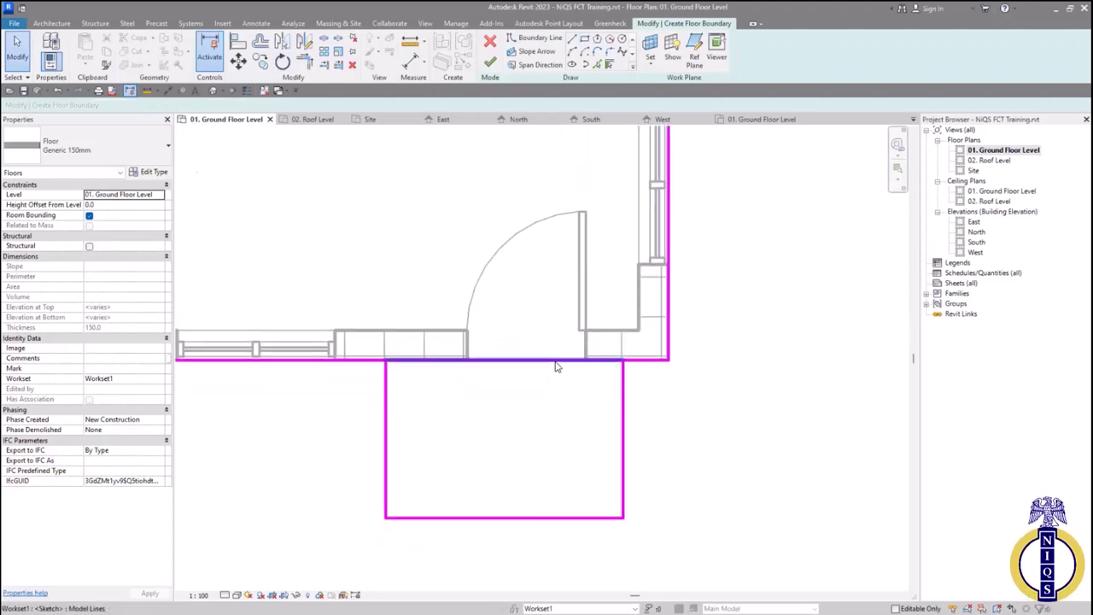
{"action": "left_click", "coordinate": [551, 360]}
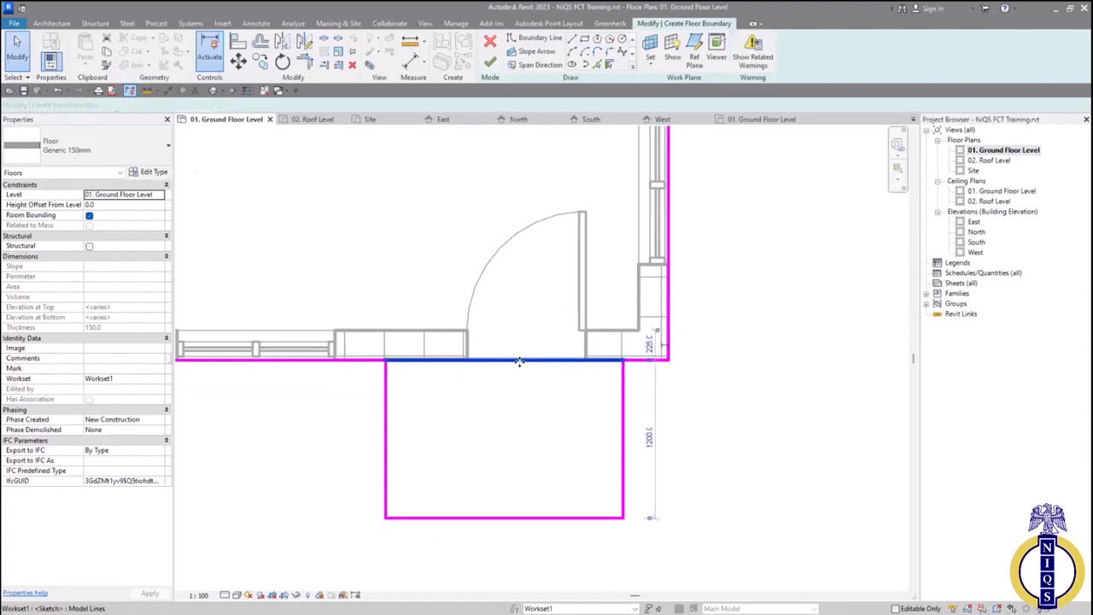
{"action": "left_click", "coordinate": [573, 476]}
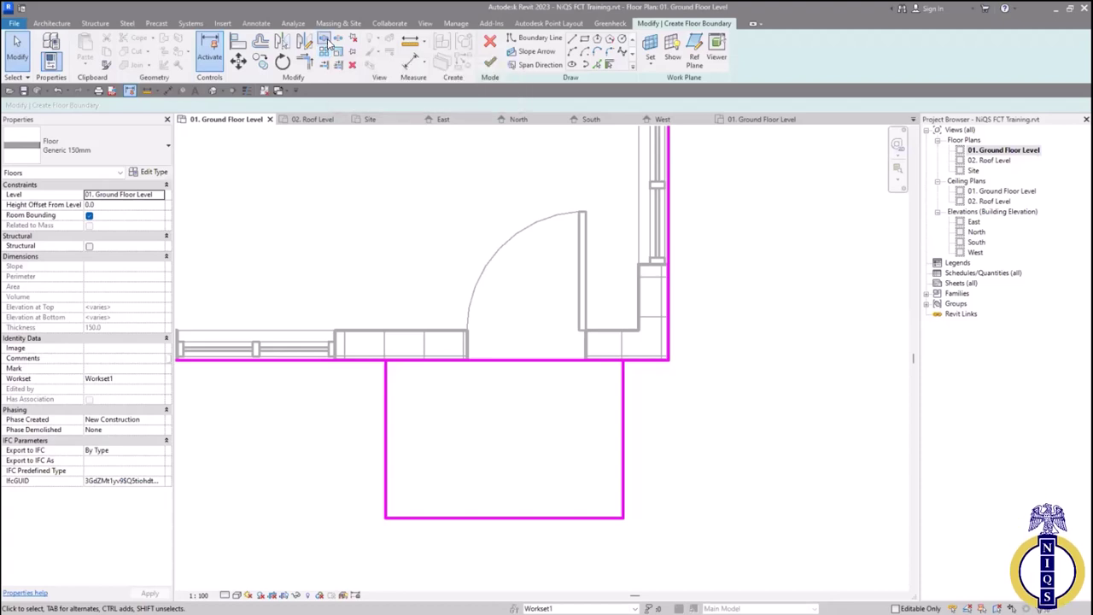
{"action": "left_click", "coordinate": [510, 359]}
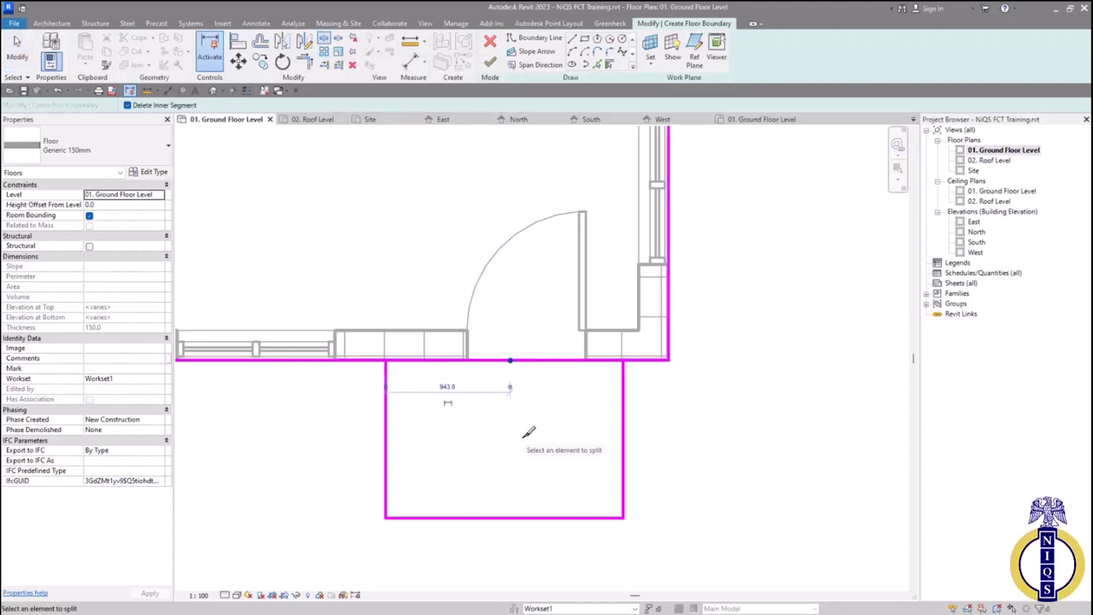
Trim the bottom boundary lines into corners with the porch's left and right sides
{"action": "left_click", "coordinate": [305, 62]}
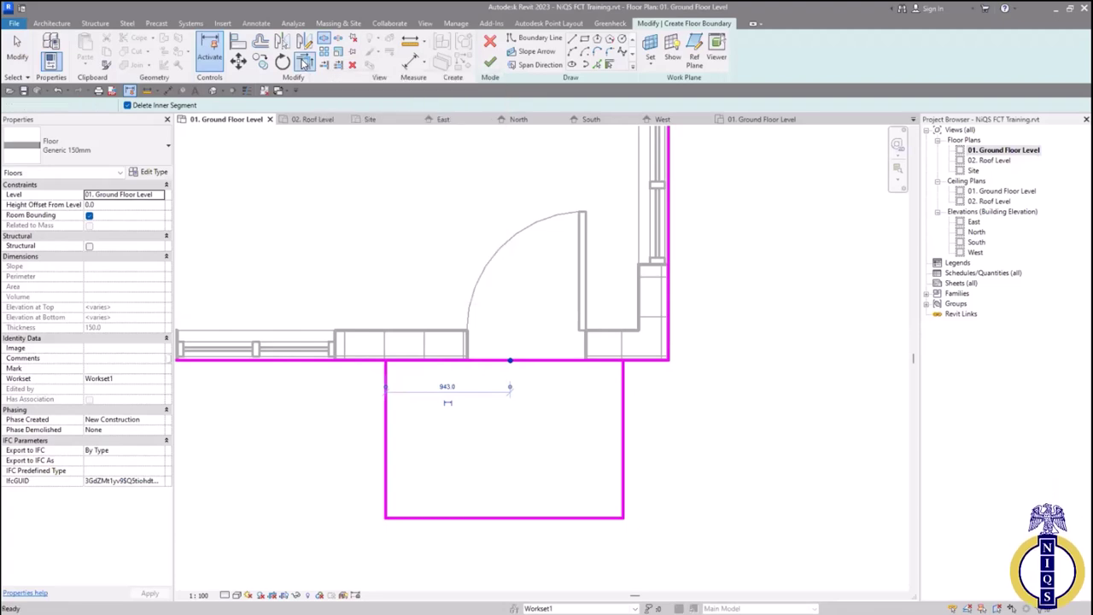
{"action": "left_click", "coordinate": [341, 360]}
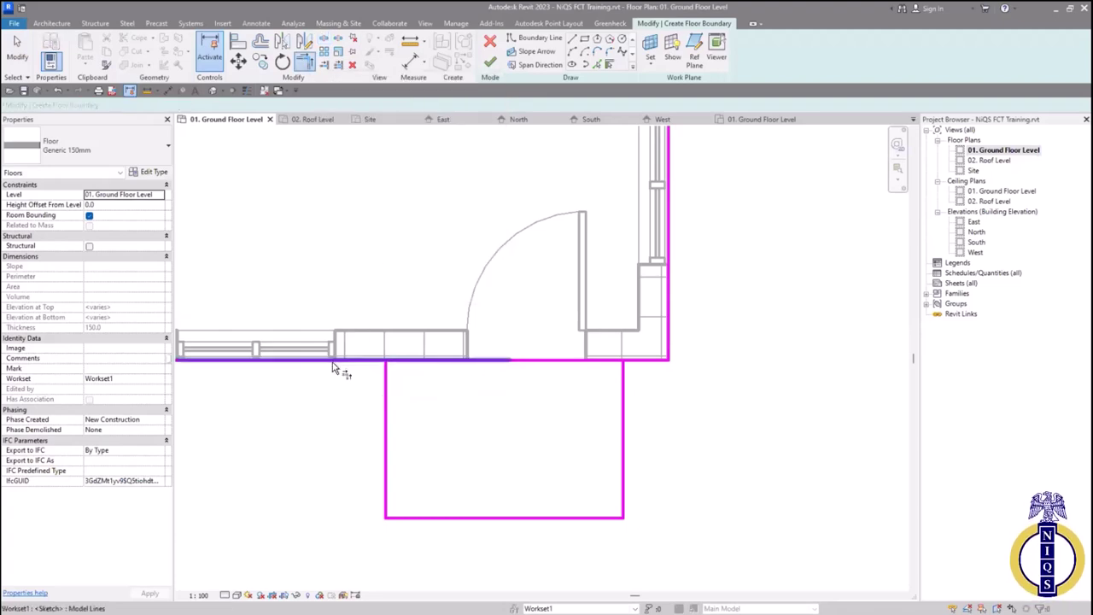
{"action": "left_click", "coordinate": [388, 434]}
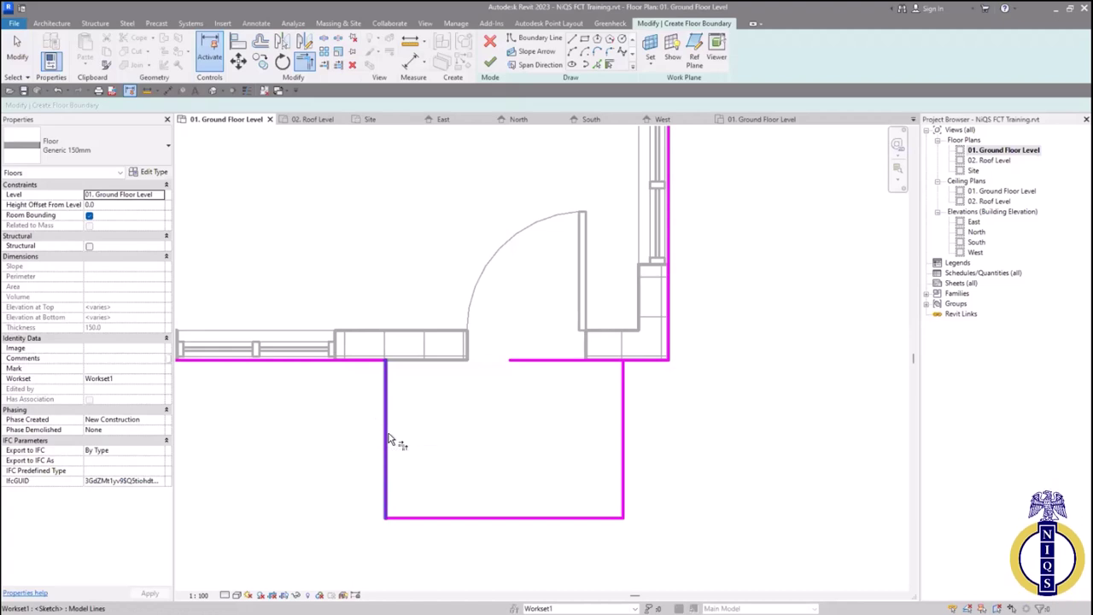
{"action": "left_click", "coordinate": [628, 439]}
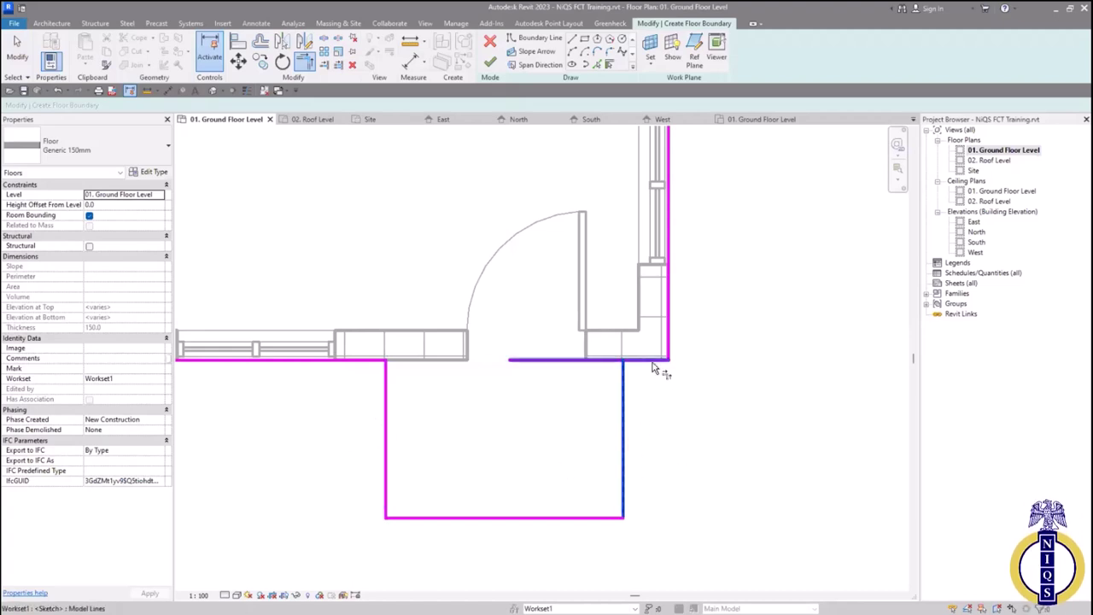
{"action": "left_click", "coordinate": [655, 366]}
{"action": "scroll", "coordinate": [686, 513], "scroll_direction": "down", "scroll_amount": 5}
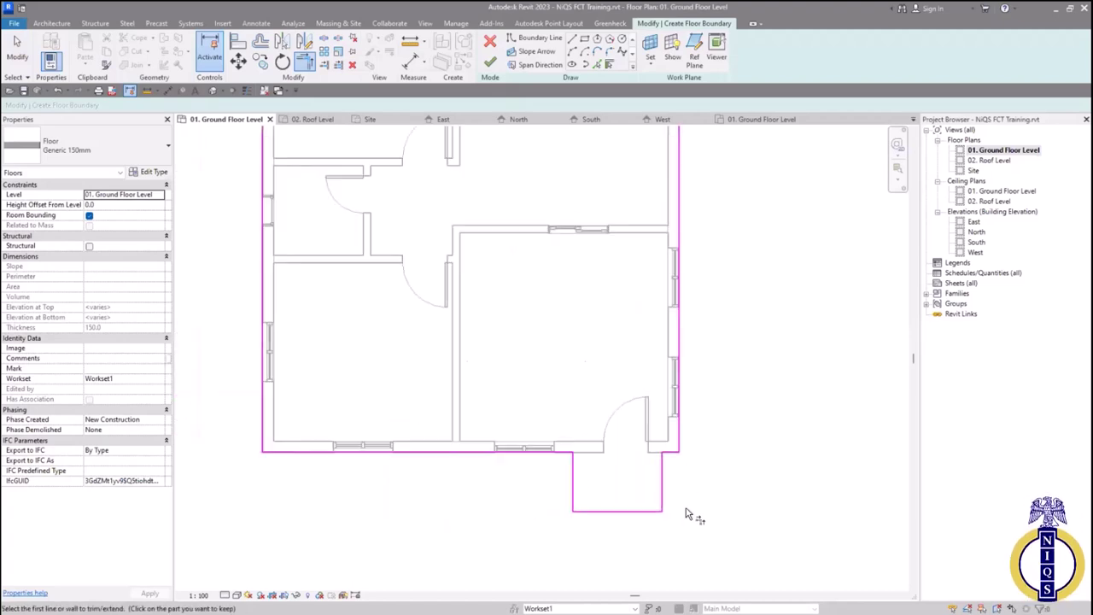
{"action": "middle_click_drag", "start_coordinate": [683, 512], "coordinate": [665, 498]}
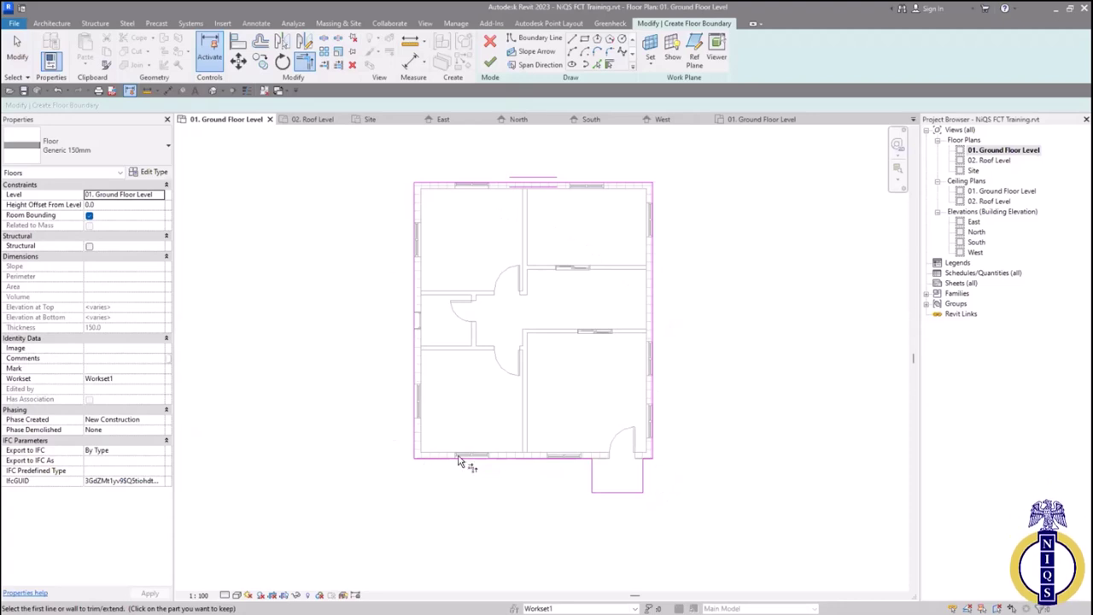
{"action": "key", "text": "Escape"}
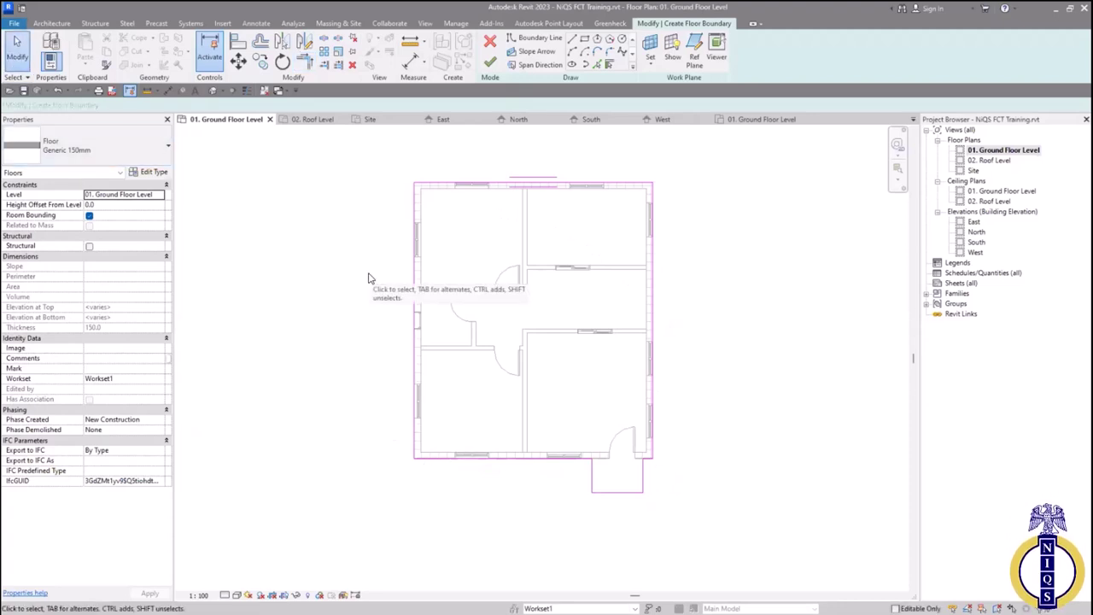
Select the new floor to check it, then zoom in toward the front porch
{"action": "scroll", "coordinate": [402, 309], "scroll_direction": "up", "scroll_amount": 3}
{"action": "middle_click_drag", "start_coordinate": [402, 317], "coordinate": [378, 319]}
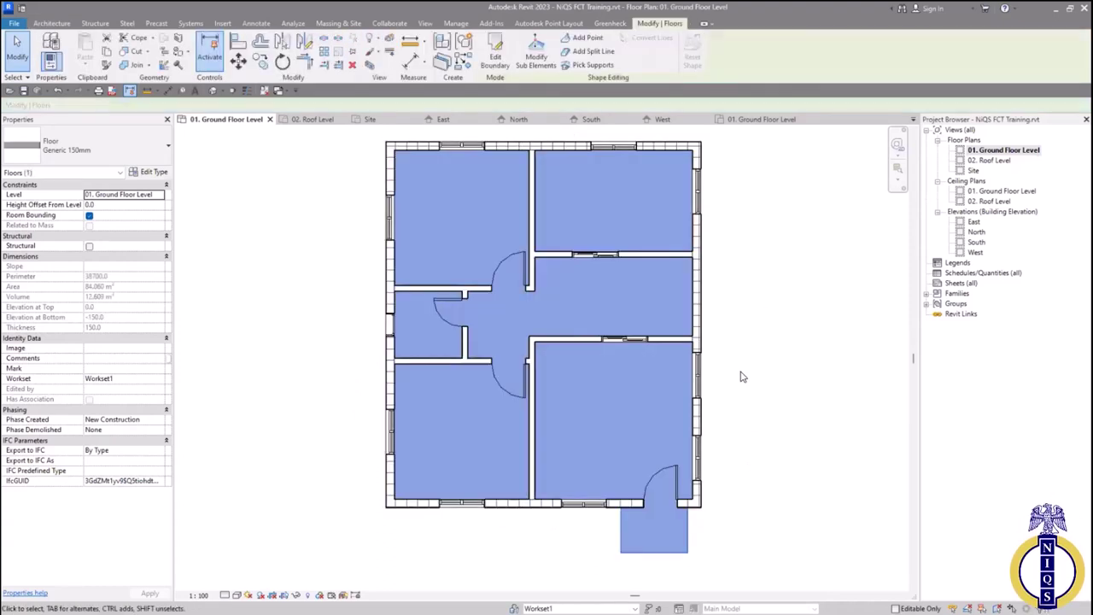
{"action": "left_click", "coordinate": [683, 535]}
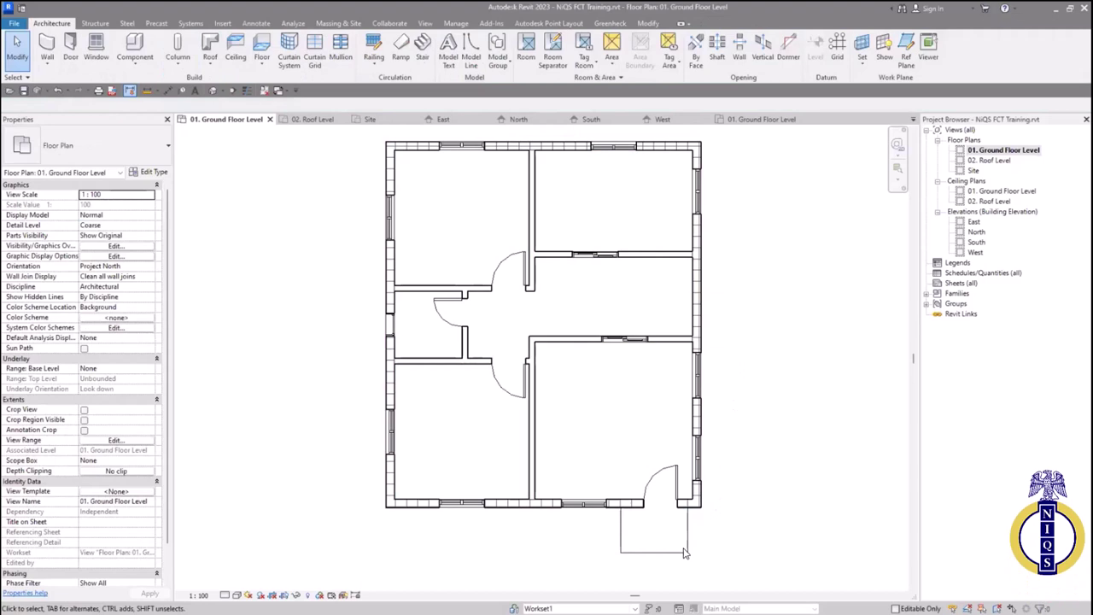
{"action": "left_click", "coordinate": [647, 373]}
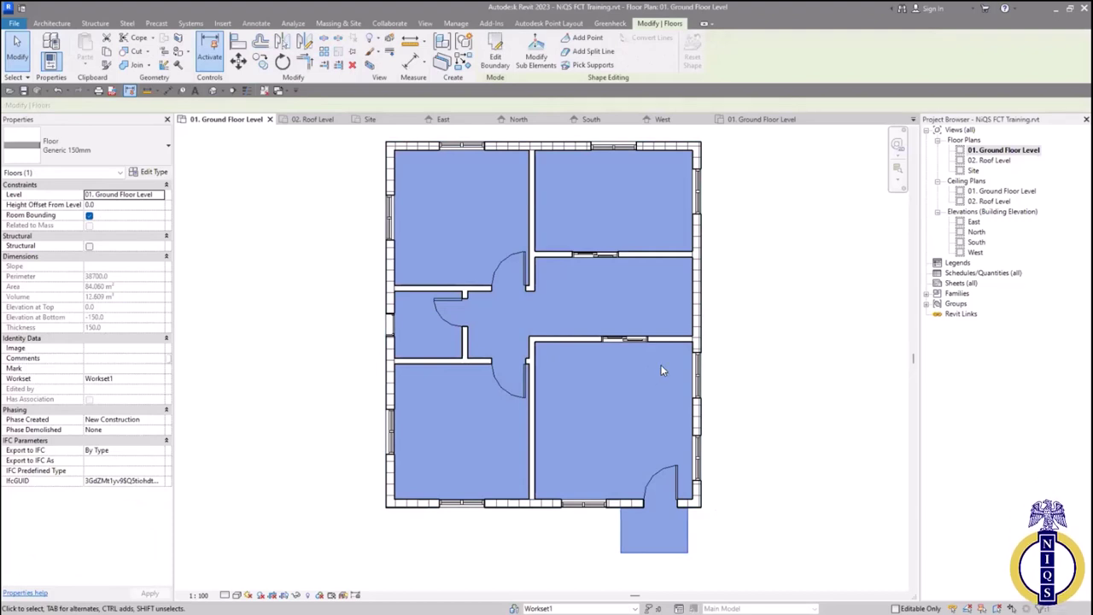
{"action": "left_click", "coordinate": [804, 312]}
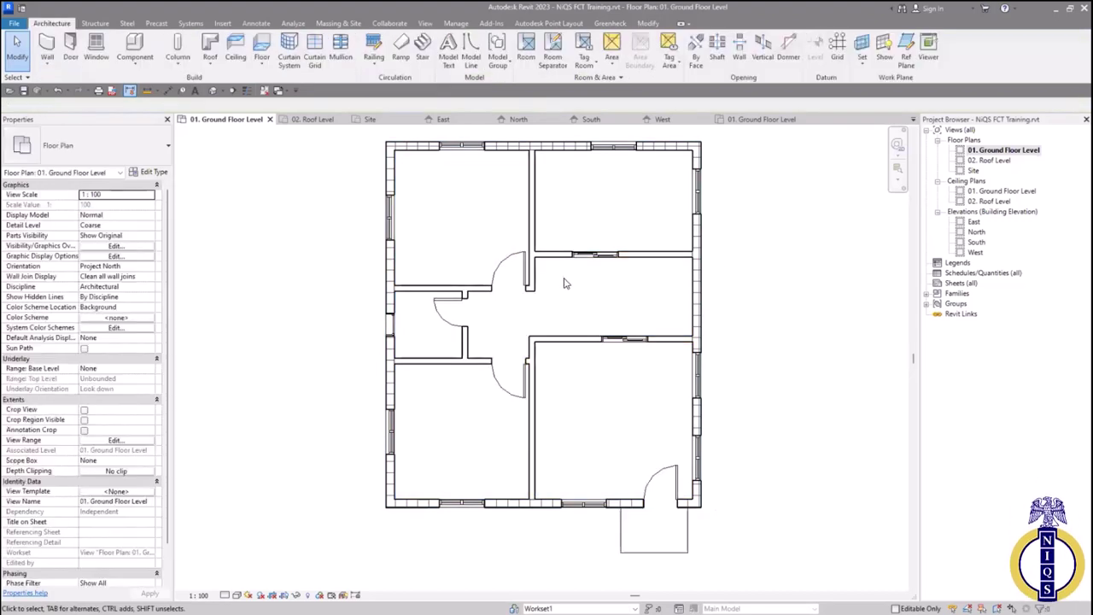
{"action": "middle_click_drag", "start_coordinate": [631, 515], "coordinate": [591, 489]}
{"action": "scroll", "coordinate": [591, 489], "scroll_direction": "up", "scroll_amount": 5}
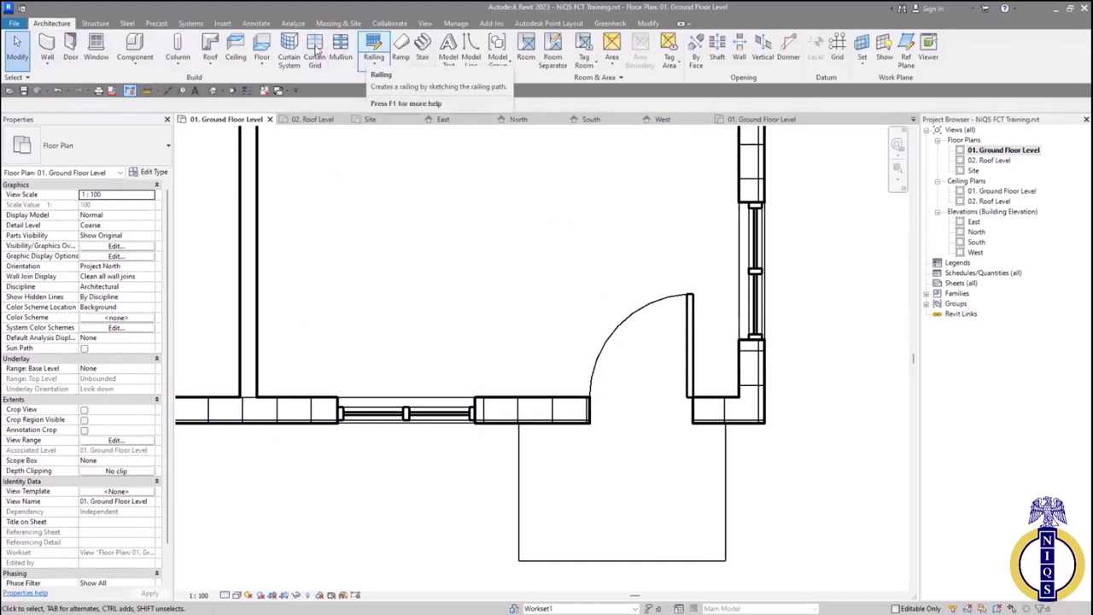
Start a railing path with a sketch offset of 25
{"action": "left_click", "coordinate": [377, 58]}
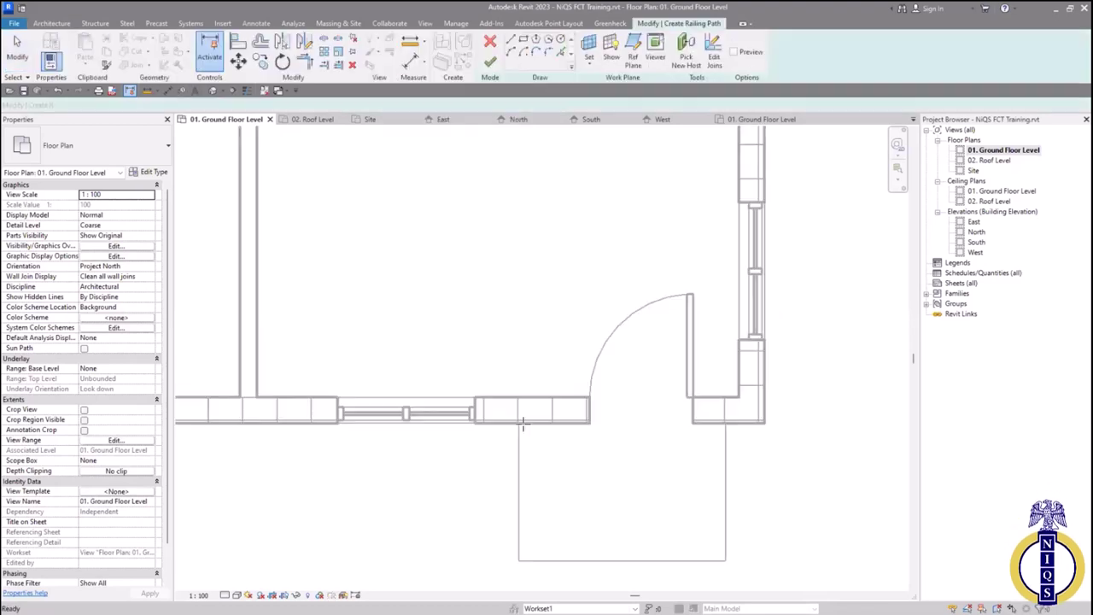
{"action": "scroll", "coordinate": [481, 324], "scroll_direction": "up", "scroll_amount": 4}
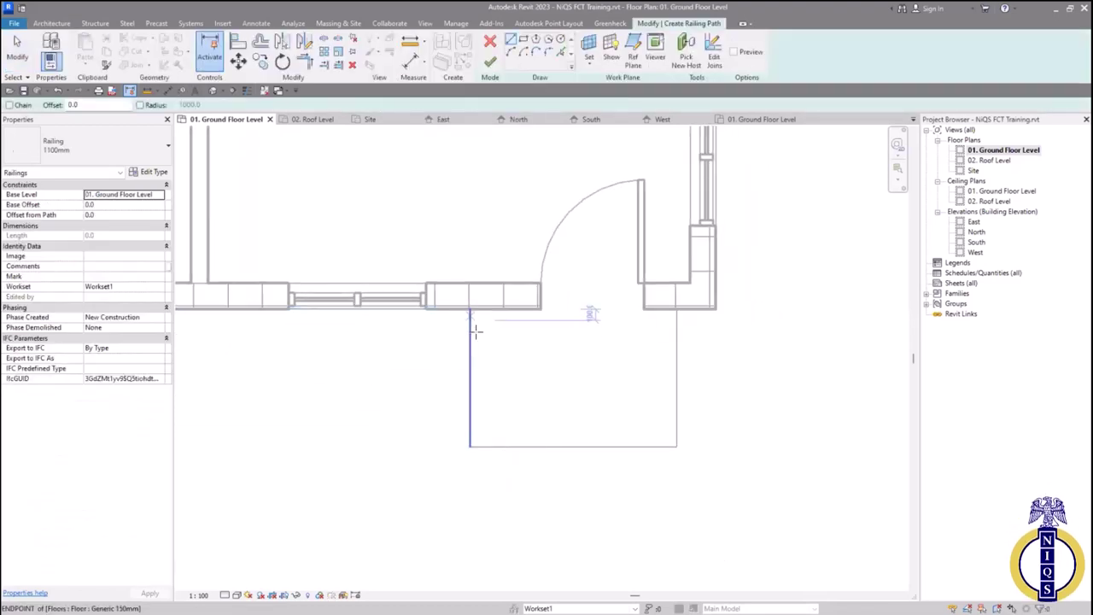
{"action": "middle_click_drag", "start_coordinate": [479, 332], "coordinate": [446, 266]}
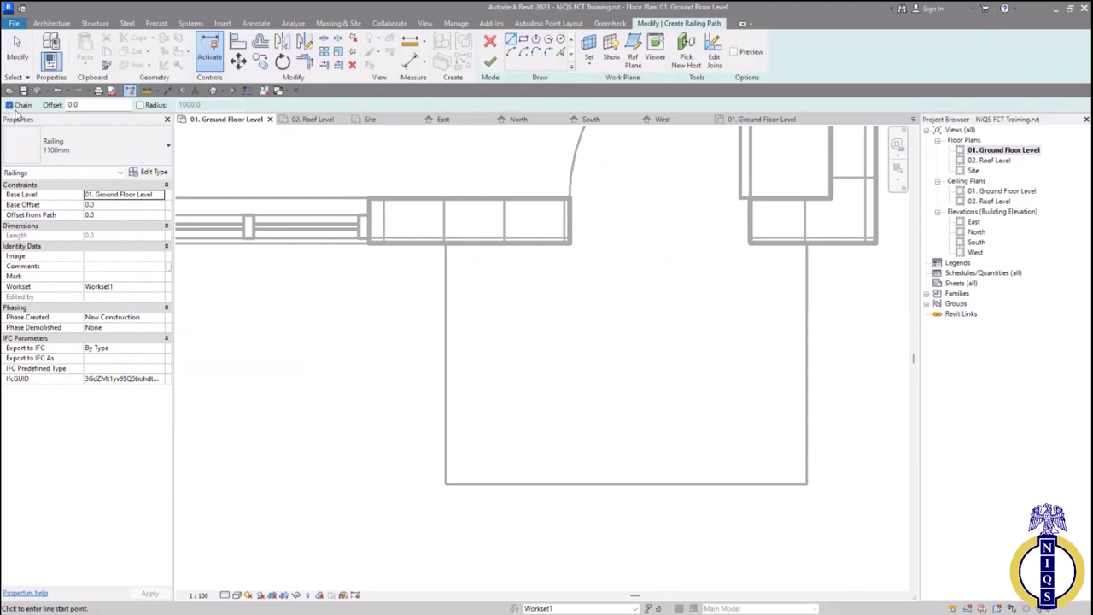
{"action": "left_click", "coordinate": [97, 105]}
{"action": "type", "text": "25"}
{"action": "key", "text": "Return"}
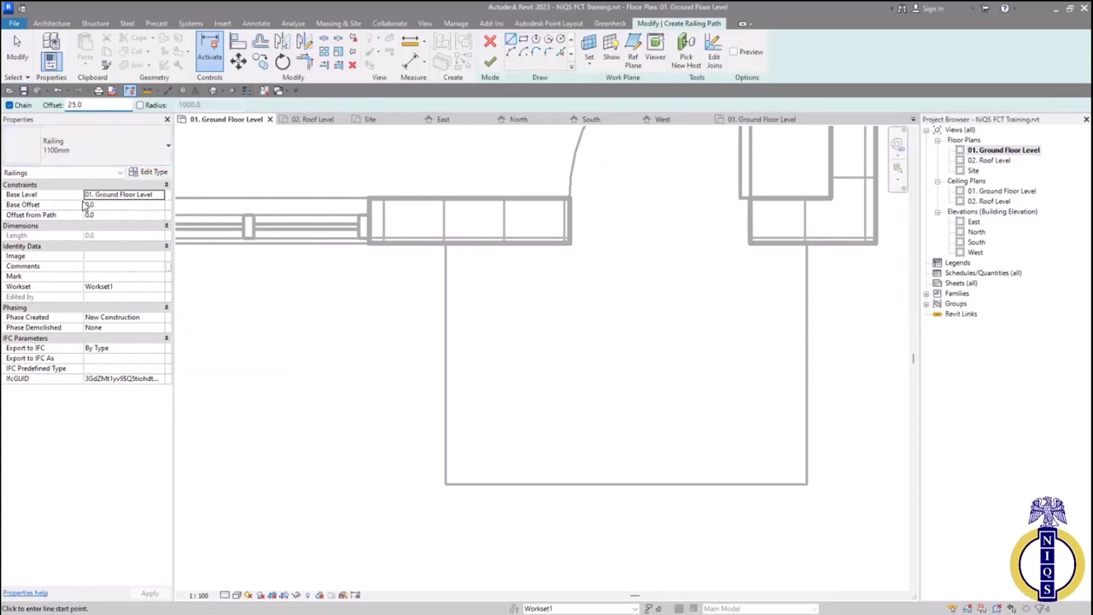
Draw the railing from the porch's top-left corner down its left side
{"action": "left_click", "coordinate": [449, 243]}
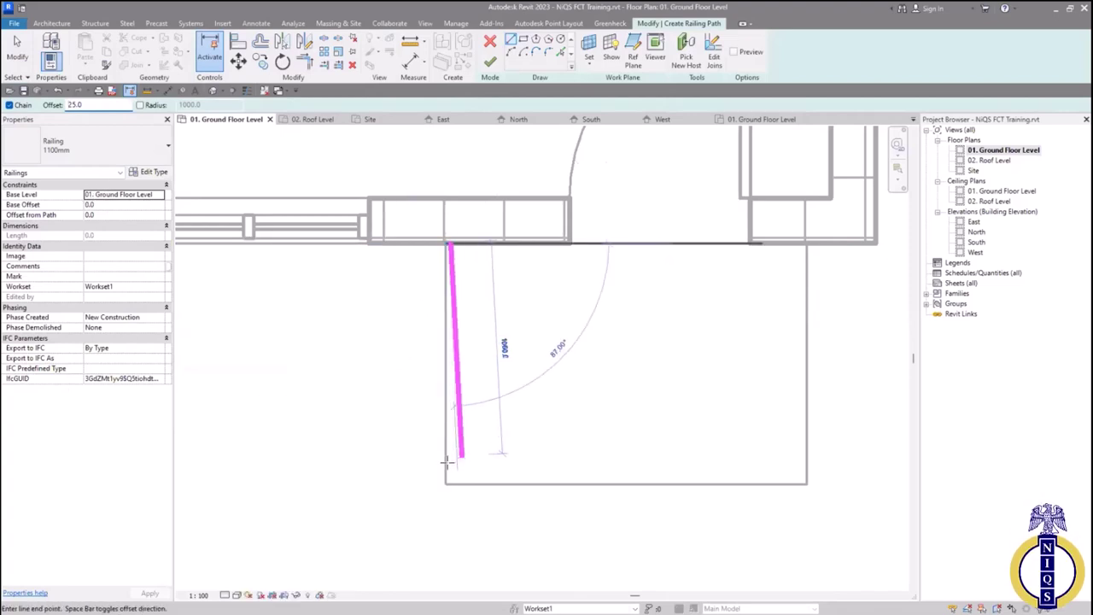
{"action": "scroll", "coordinate": [445, 462], "scroll_direction": "up", "scroll_amount": 5}
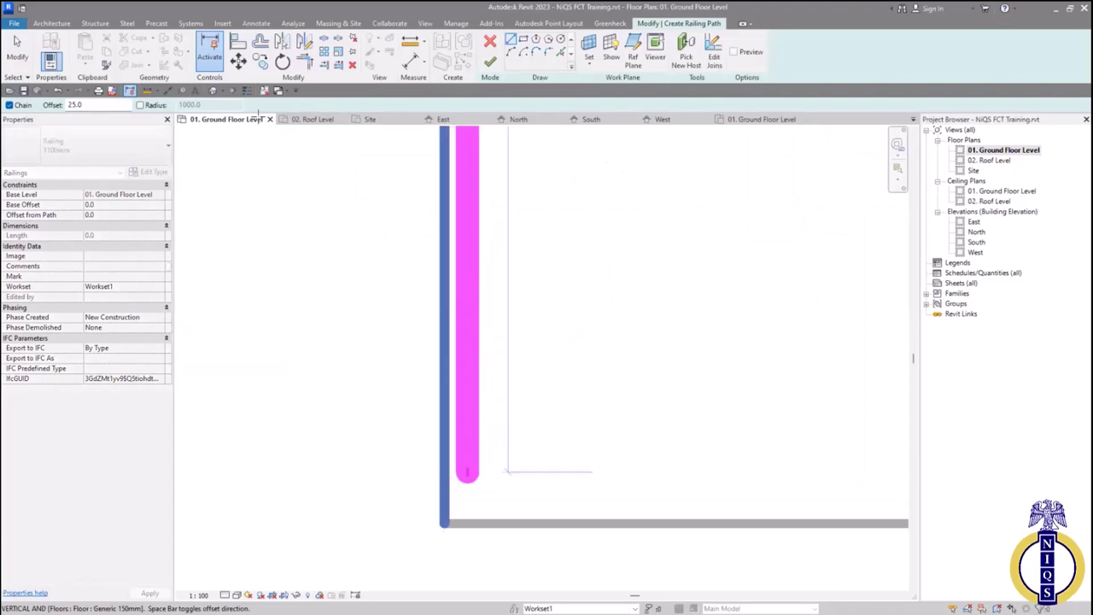
{"action": "key", "text": "Escape"}
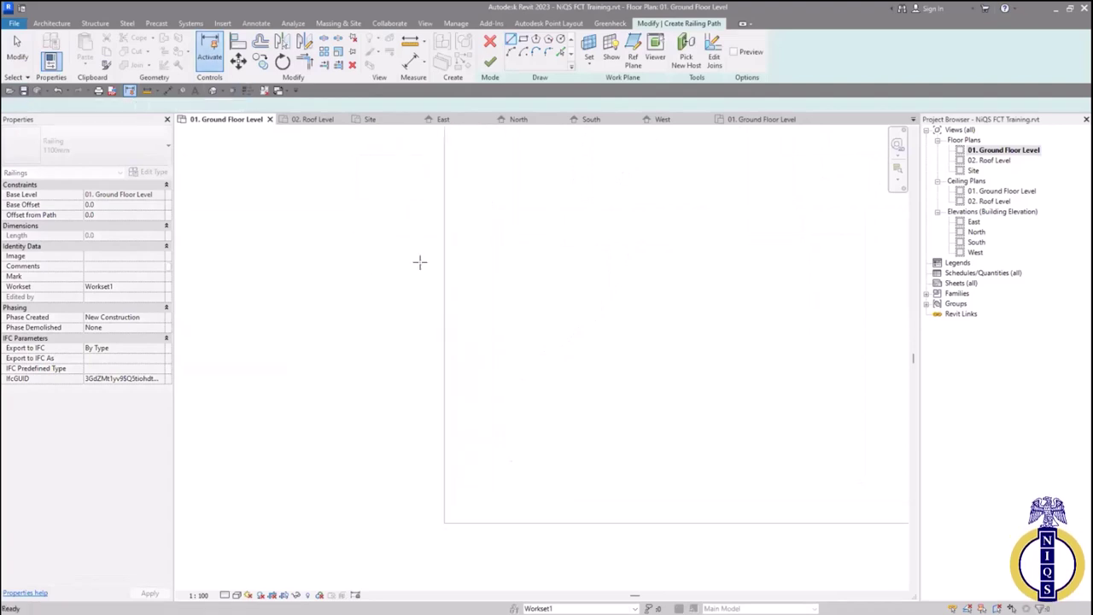
{"action": "scroll", "coordinate": [488, 308], "scroll_direction": "down", "scroll_amount": 3}
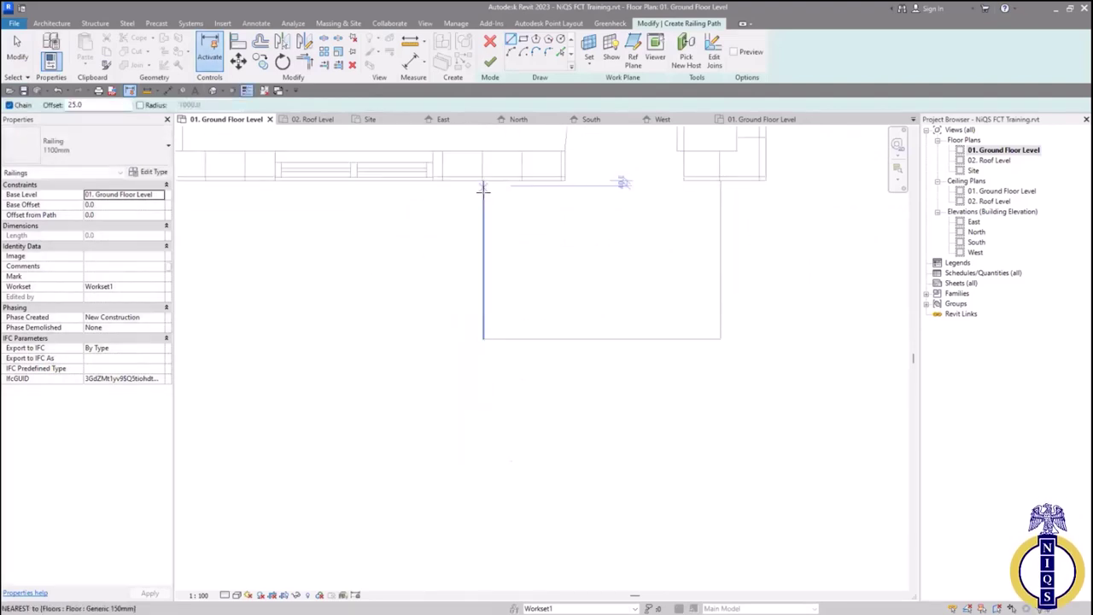
{"action": "left_click", "coordinate": [493, 252]}
{"action": "scroll", "coordinate": [512, 264], "scroll_direction": "up", "scroll_amount": 3}
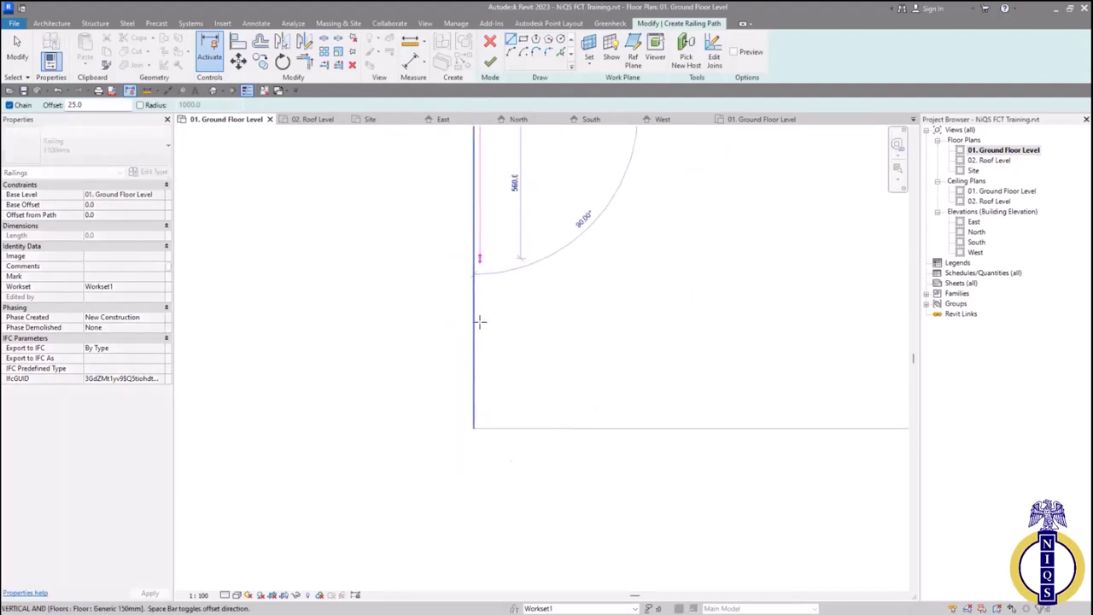
{"action": "left_click", "coordinate": [474, 426]}
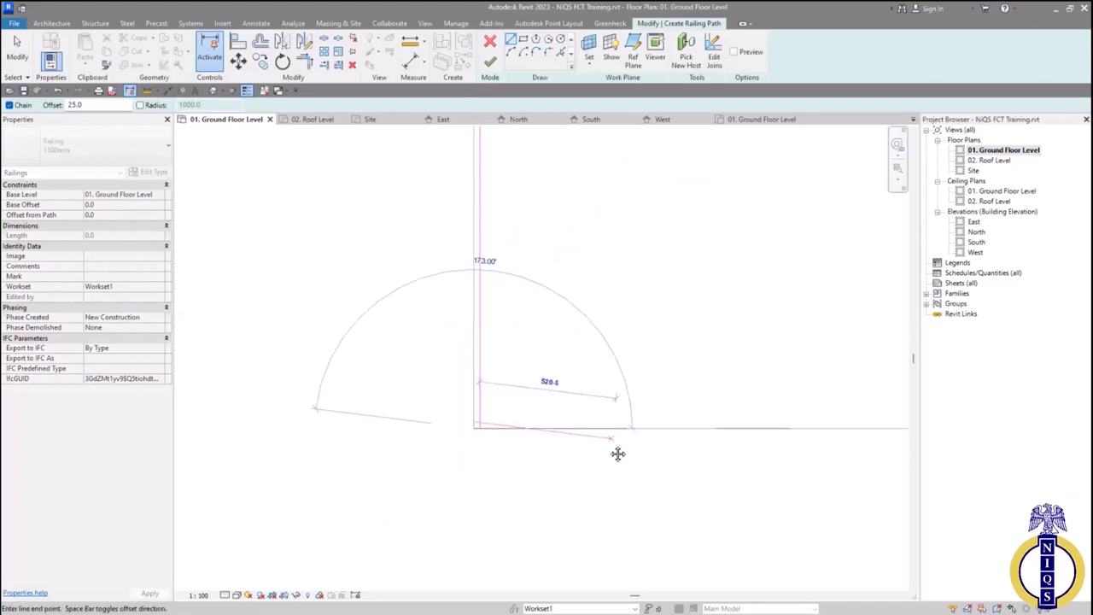
Continue the railing along the porch's bottom and right sides and finish the path
{"action": "middle_click_drag", "start_coordinate": [503, 444], "coordinate": [264, 433]}
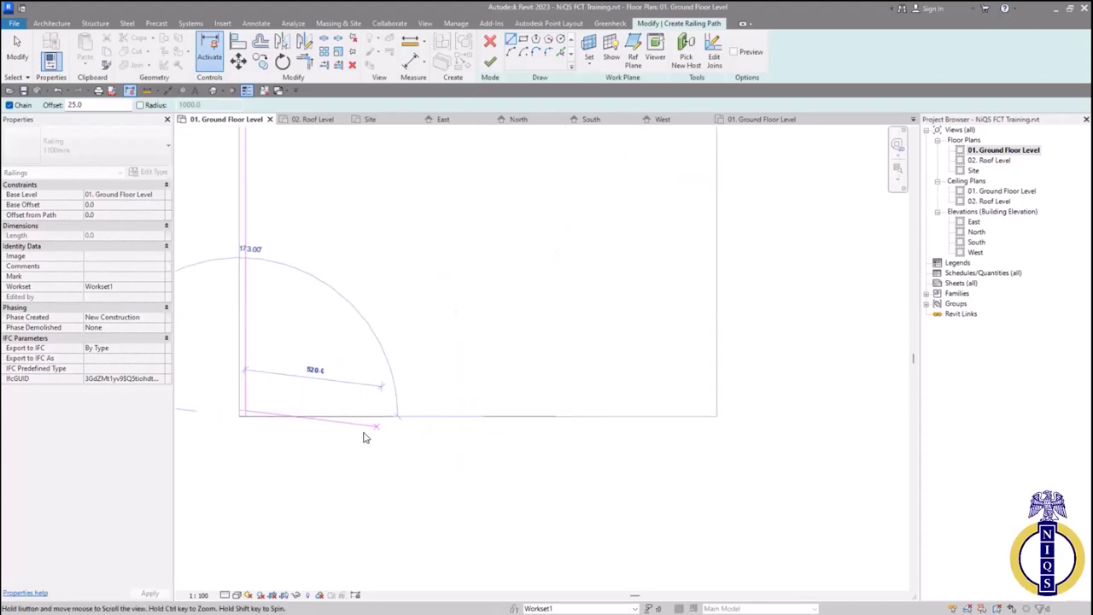
{"action": "left_click", "coordinate": [708, 420]}
{"action": "middle_click_drag", "start_coordinate": [700, 327], "coordinate": [713, 354]}
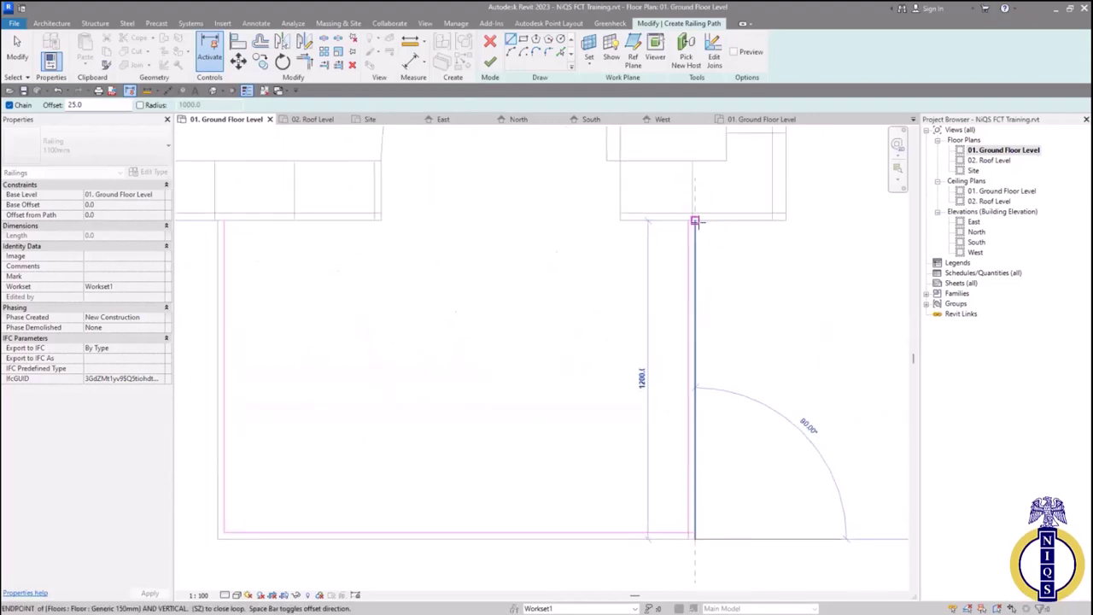
{"action": "left_click", "coordinate": [699, 220]}
{"action": "scroll", "coordinate": [698, 221], "scroll_direction": "down", "scroll_amount": 2}
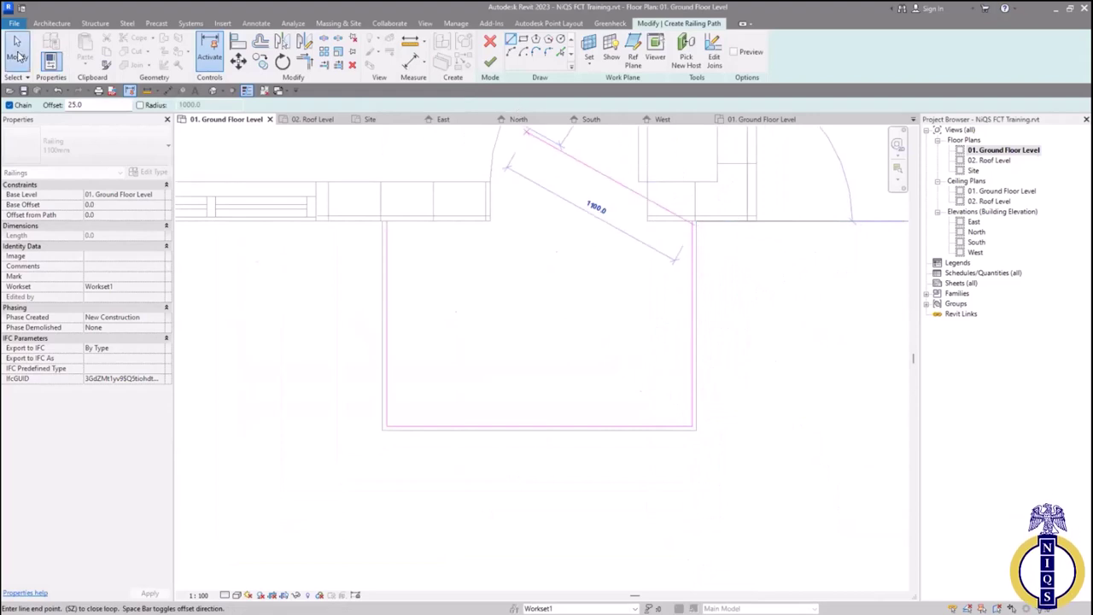
{"action": "left_click", "coordinate": [17, 56]}
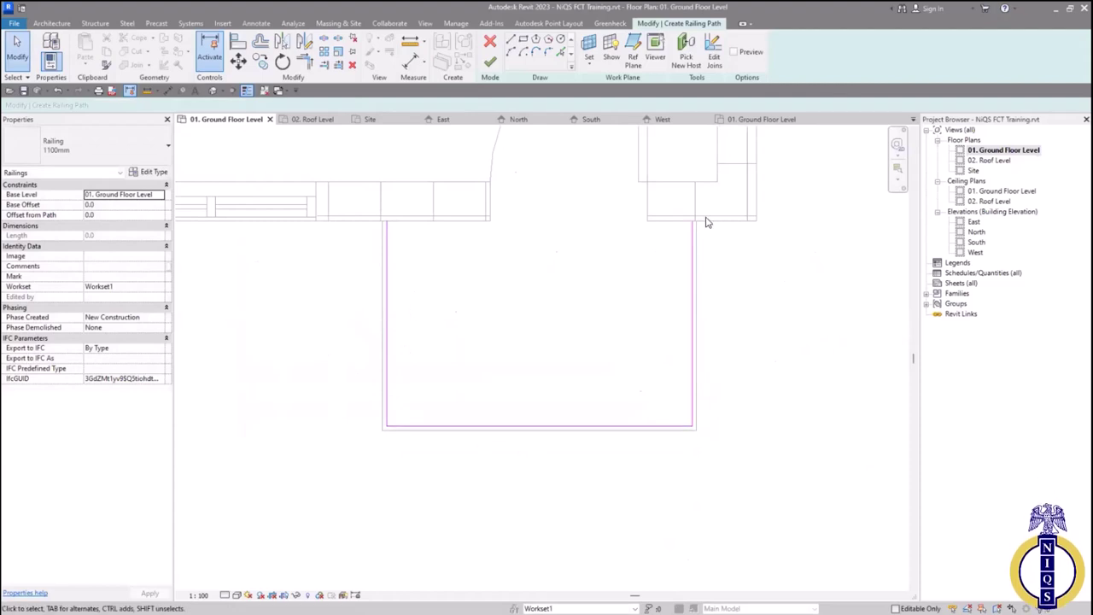
{"action": "left_click", "coordinate": [489, 63]}
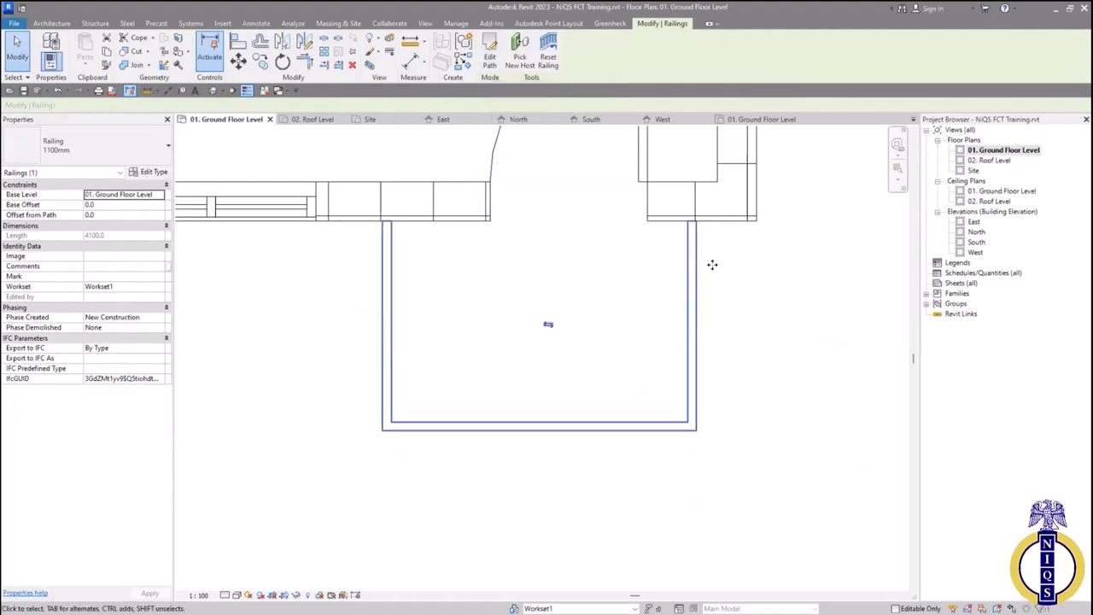
Deselect the railing and zoom out to show the whole ground floor plan
{"action": "key", "text": "Escape"}
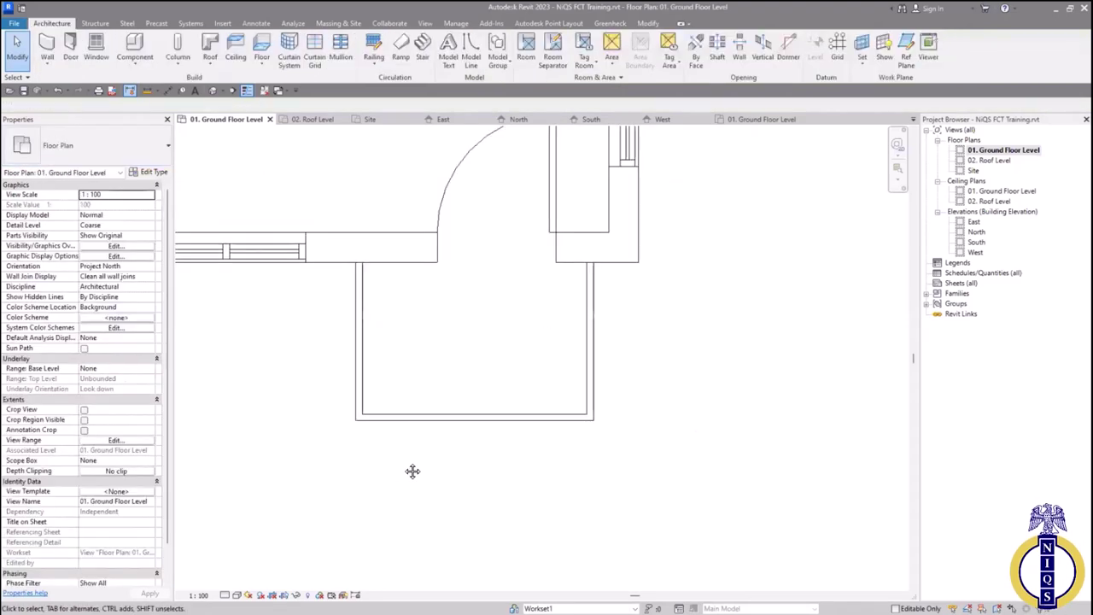
{"action": "mouse_move", "coordinate": [413, 471]}
{"action": "middle_mouse_down"}
{"action": "mouse_move", "coordinate": [452, 504]}
{"action": "mouse_move", "coordinate": [426, 481]}
{"action": "middle_mouse_up"}
{"action": "scroll", "coordinate": [422, 480], "scroll_direction": "down", "scroll_amount": 3}
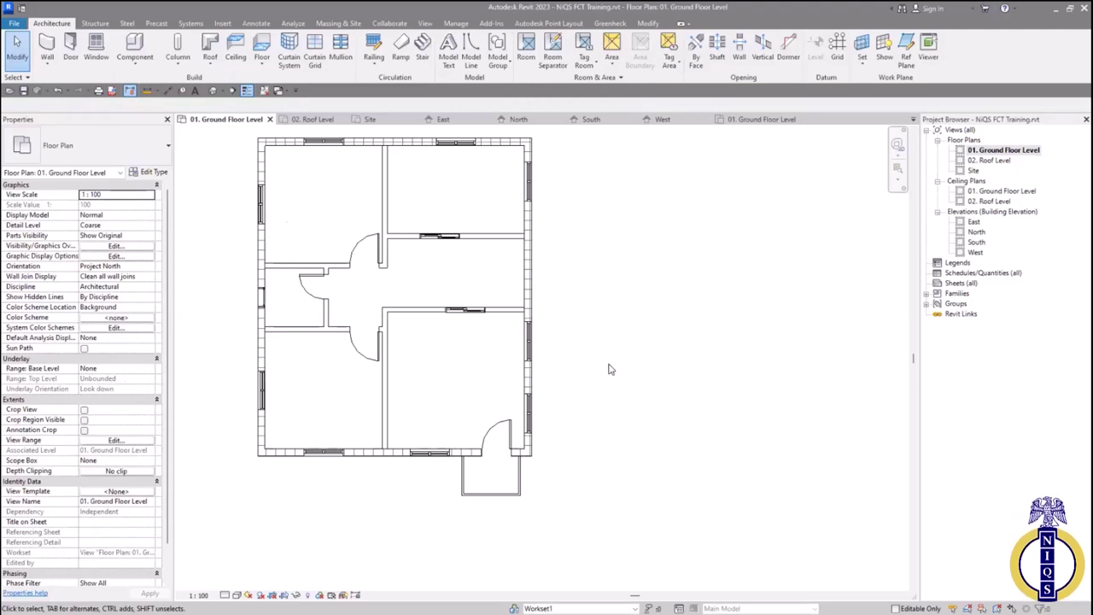
{"action": "scroll", "coordinate": [674, 342], "scroll_direction": "down", "scroll_amount": 2}
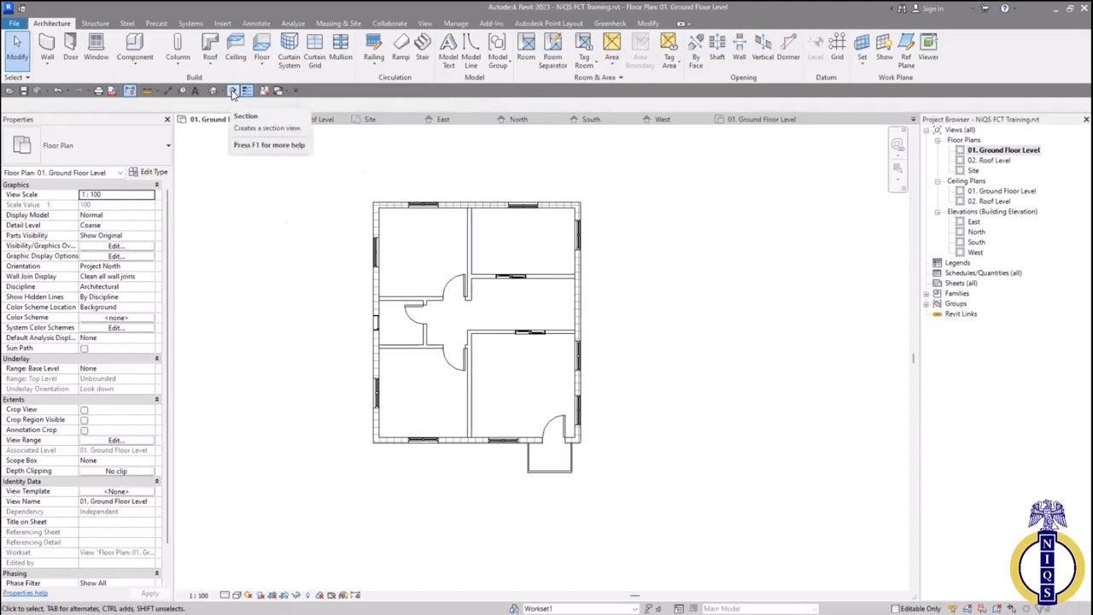
Place a vertical building section from above the house to below it
{"action": "left_click", "coordinate": [415, 24]}
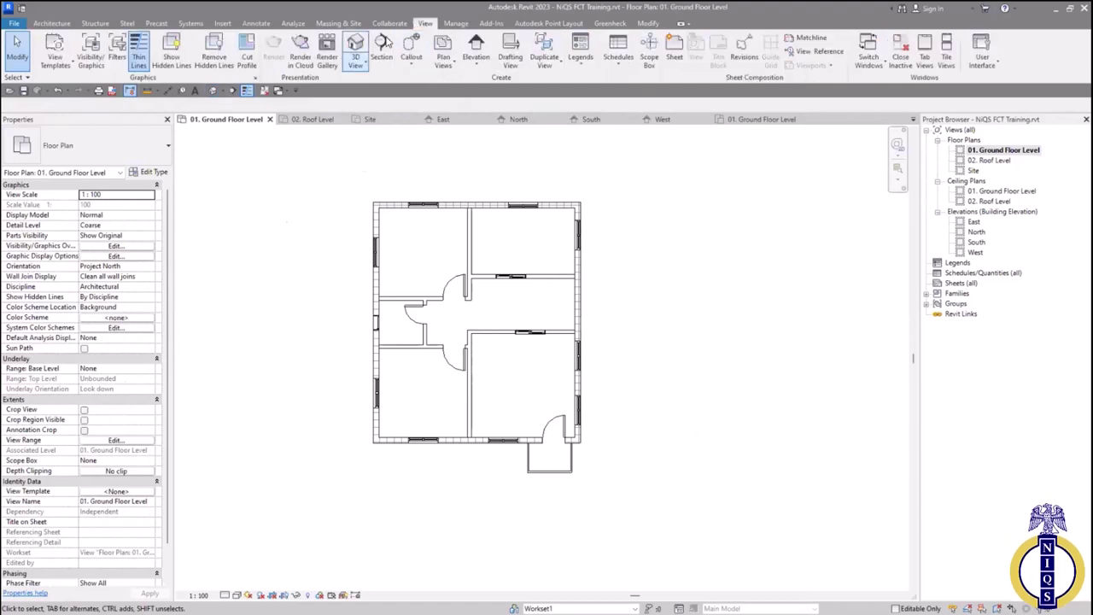
{"action": "left_click", "coordinate": [383, 47]}
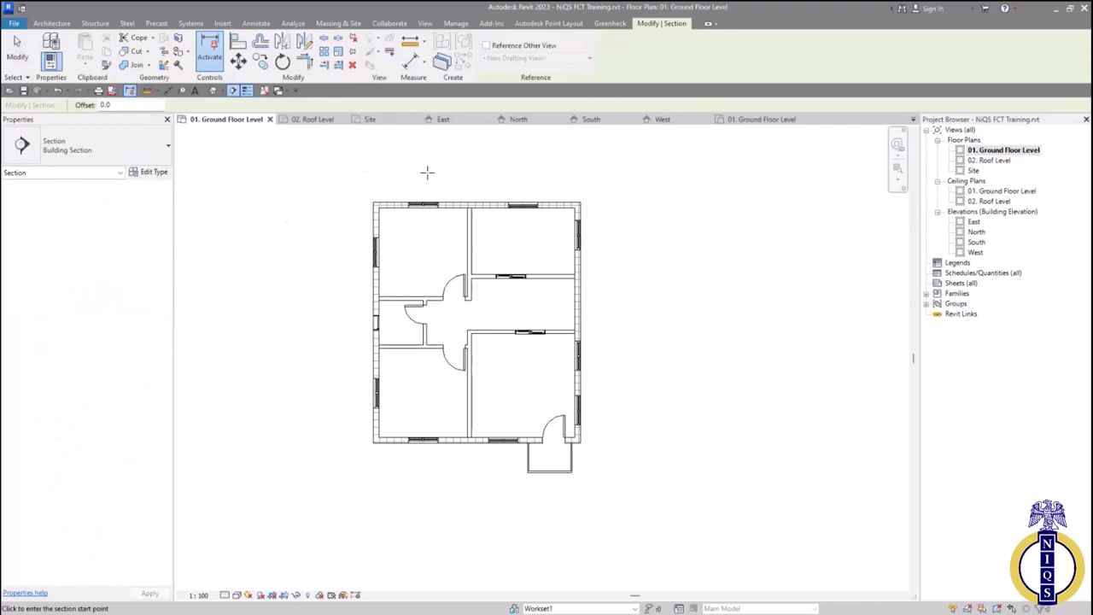
{"action": "left_click", "coordinate": [428, 173]}
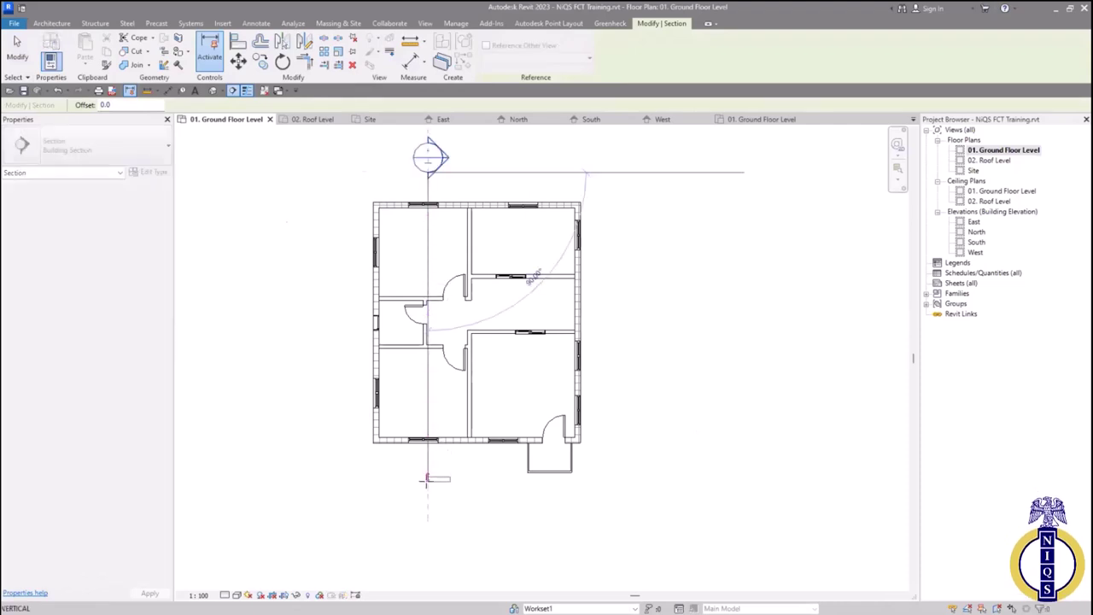
{"action": "left_click", "coordinate": [428, 509]}
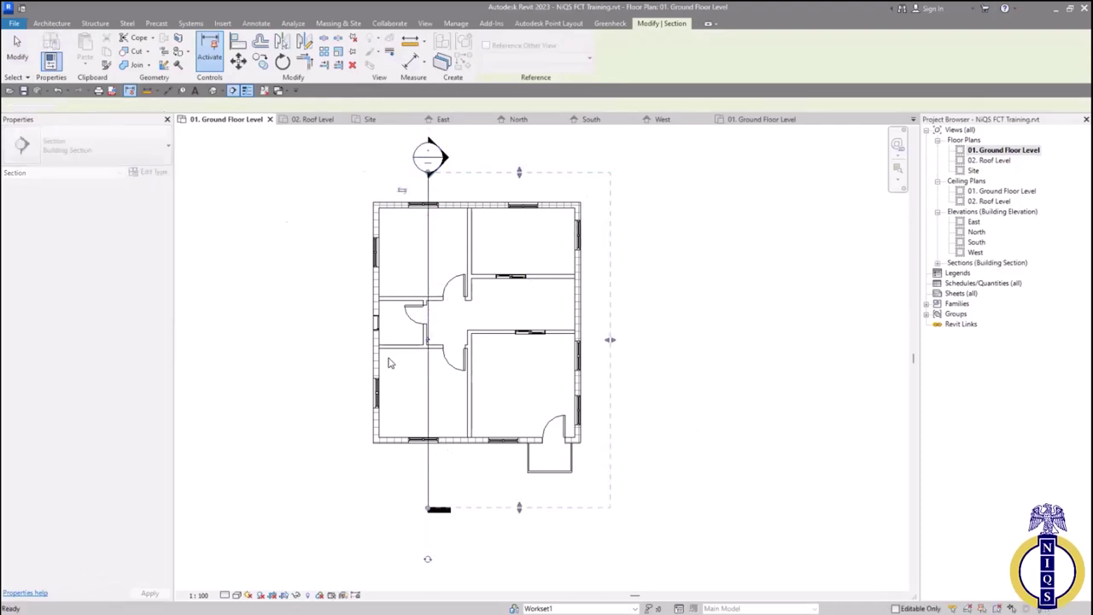
{"action": "key", "text": "Escape"}
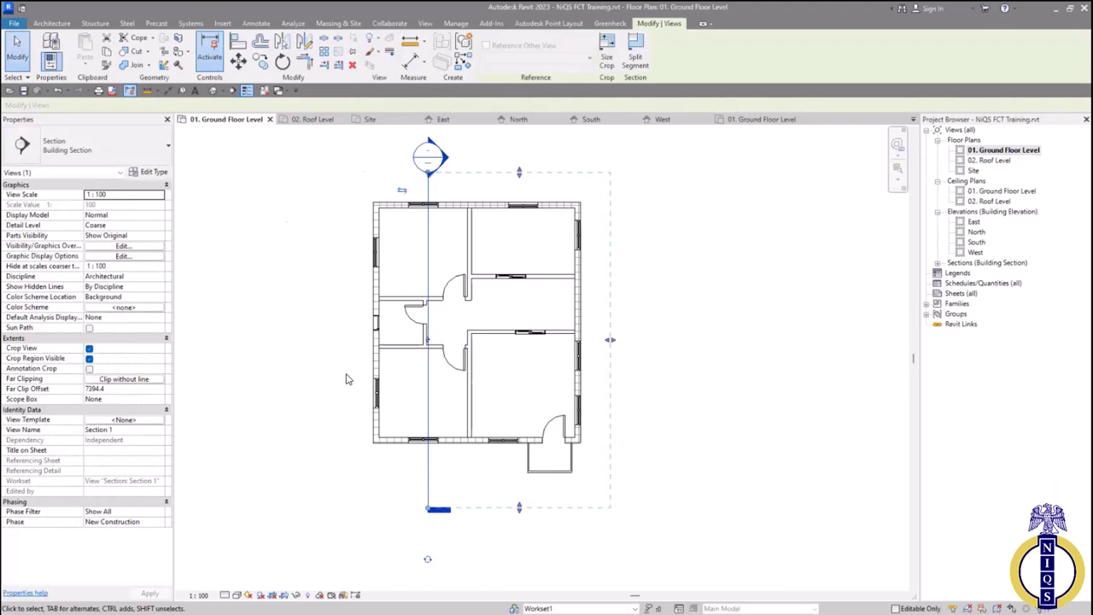
{"action": "key", "text": "Escape"}
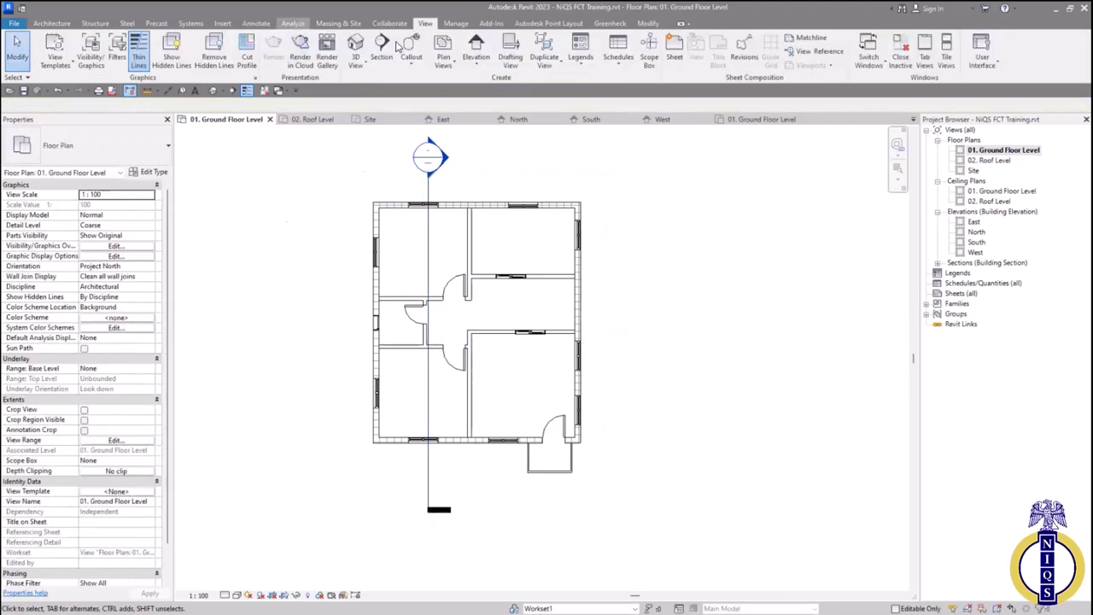
Add Section 2 horizontally across the lower plan, then select Section 1
{"action": "key", "text": "Return"}
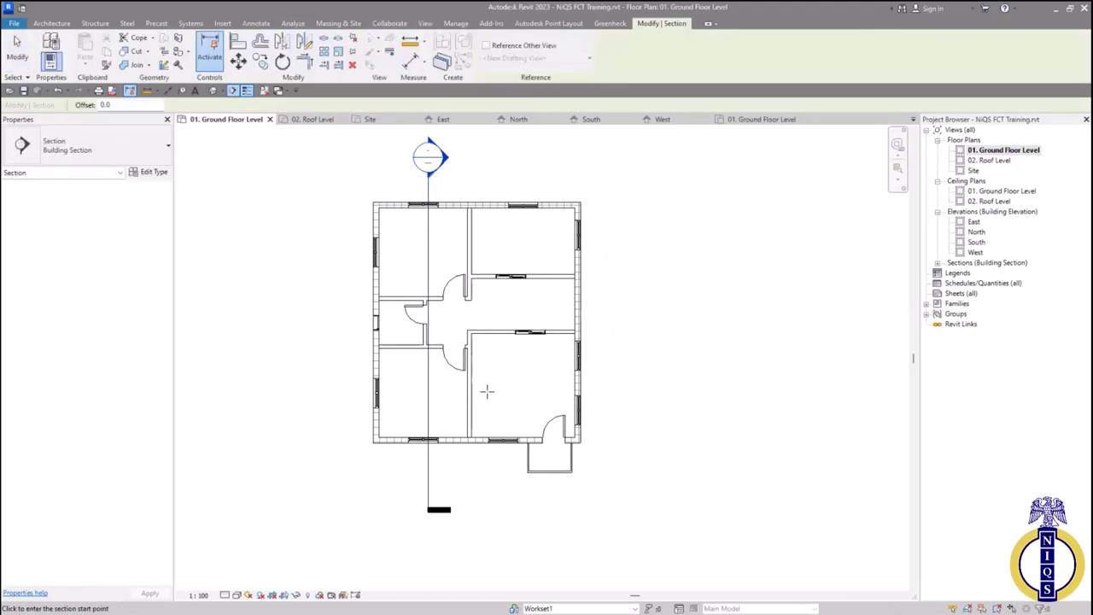
{"action": "left_click", "coordinate": [346, 383]}
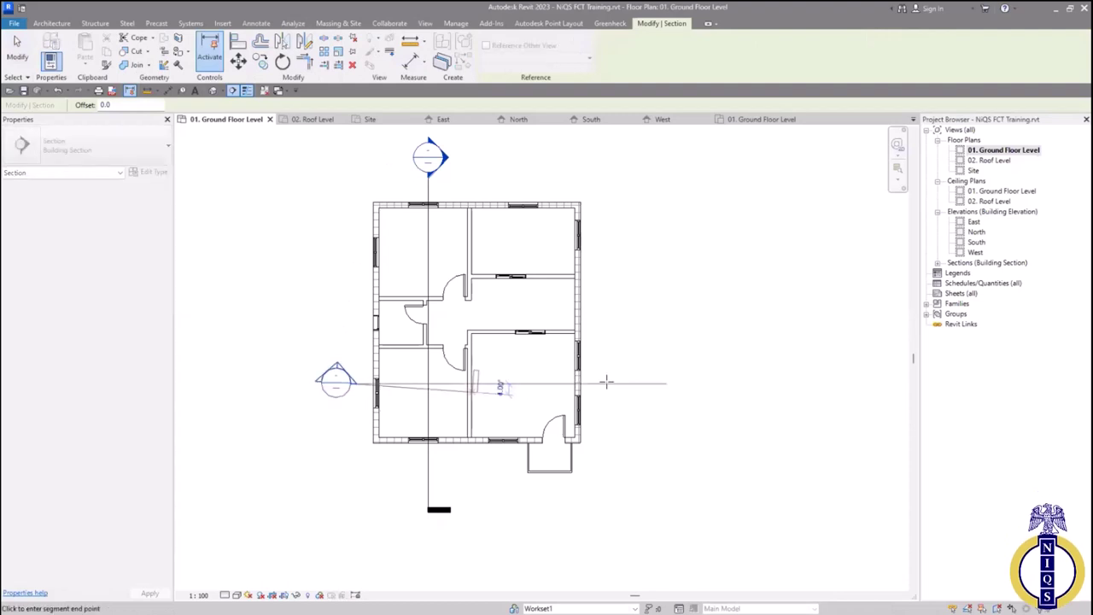
{"action": "left_click", "coordinate": [642, 384]}
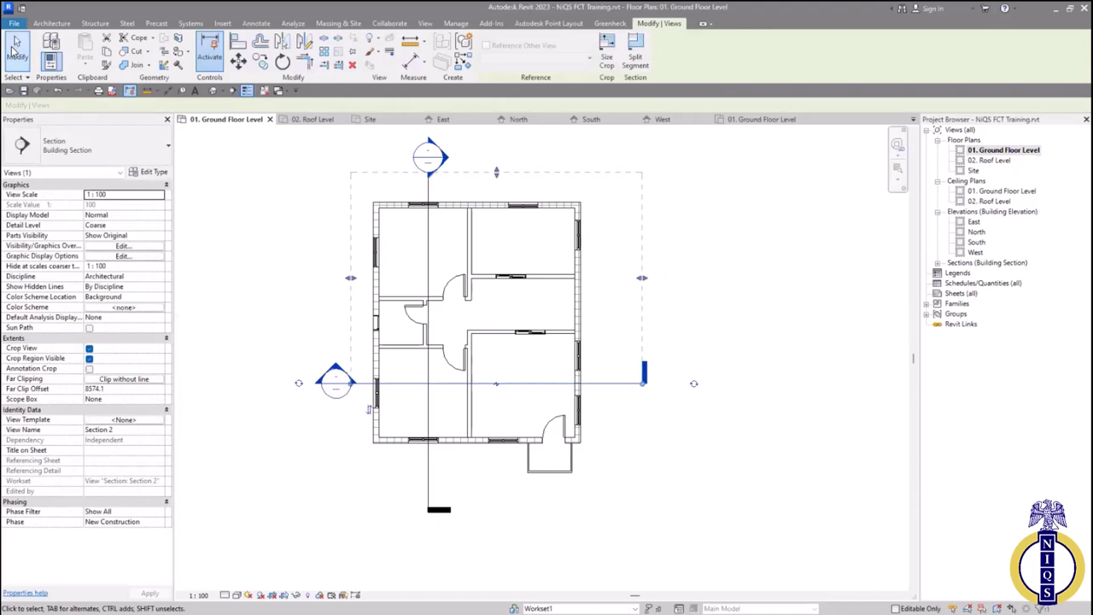
{"action": "left_click", "coordinate": [15, 47]}
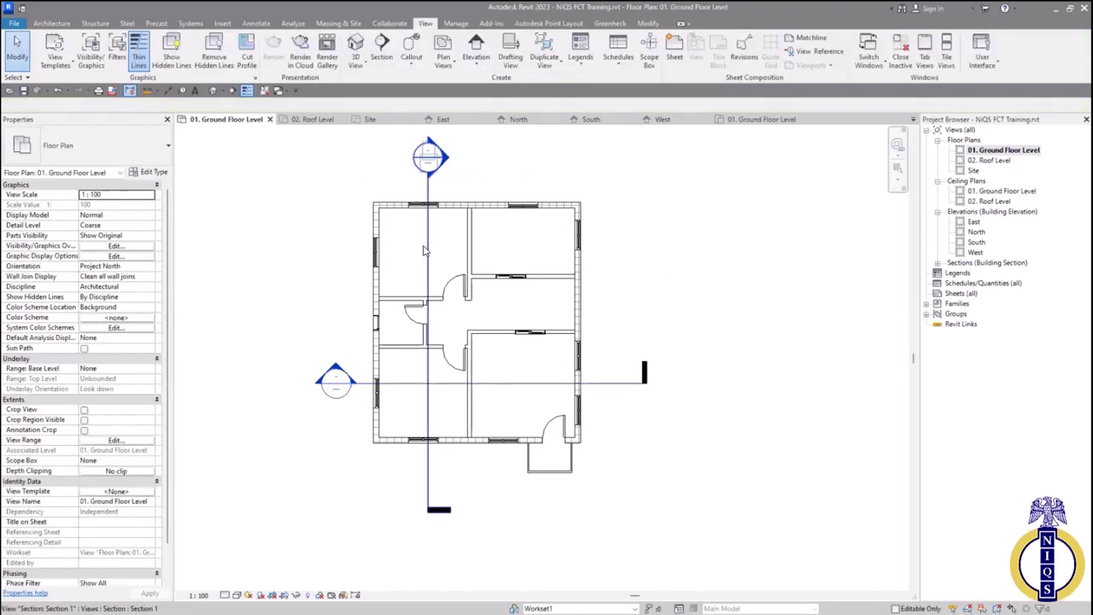
{"action": "left_click", "coordinate": [429, 322]}
{"action": "scroll", "coordinate": [430, 342], "scroll_direction": "up", "scroll_amount": 5}
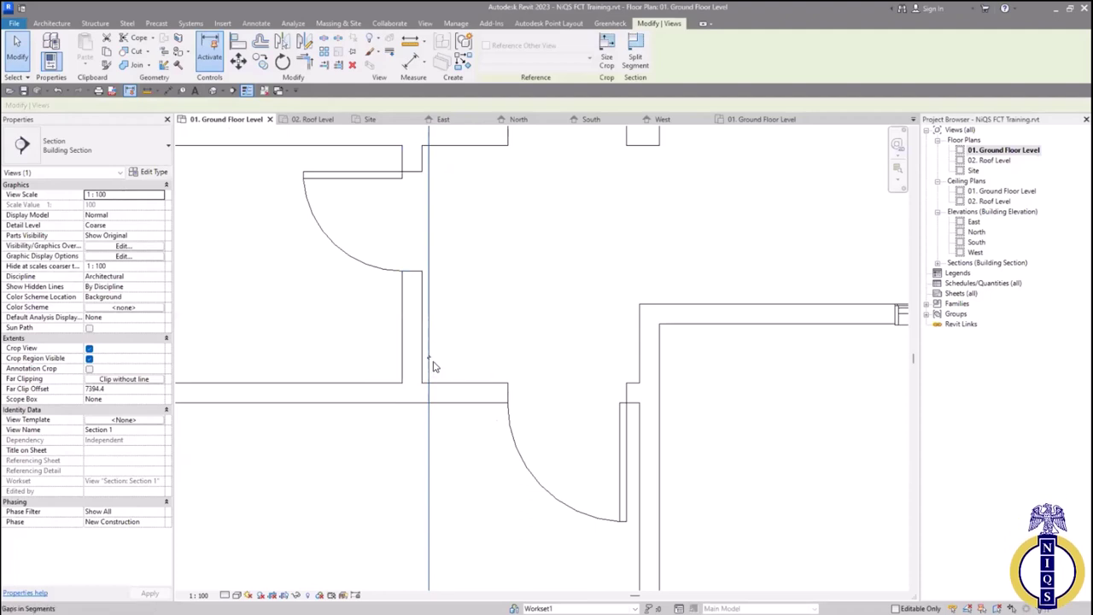
Break Section 1 and Section 2 lines so only their end segments show
{"action": "scroll", "coordinate": [433, 367], "scroll_direction": "down", "scroll_amount": 6}
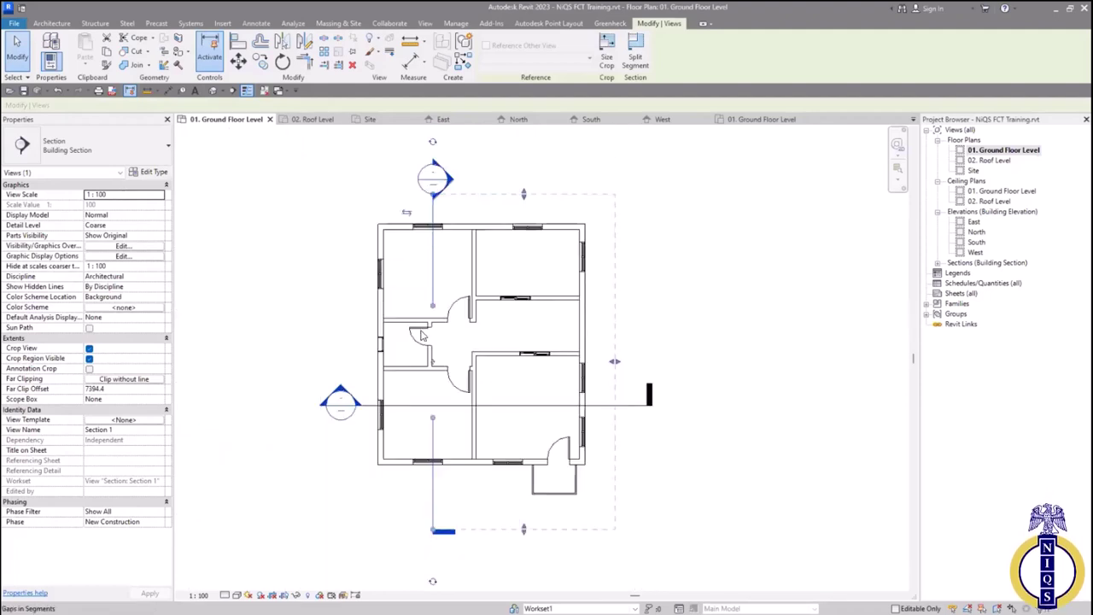
{"action": "left_click_drag", "start_coordinate": [434, 307], "coordinate": [432, 487]}
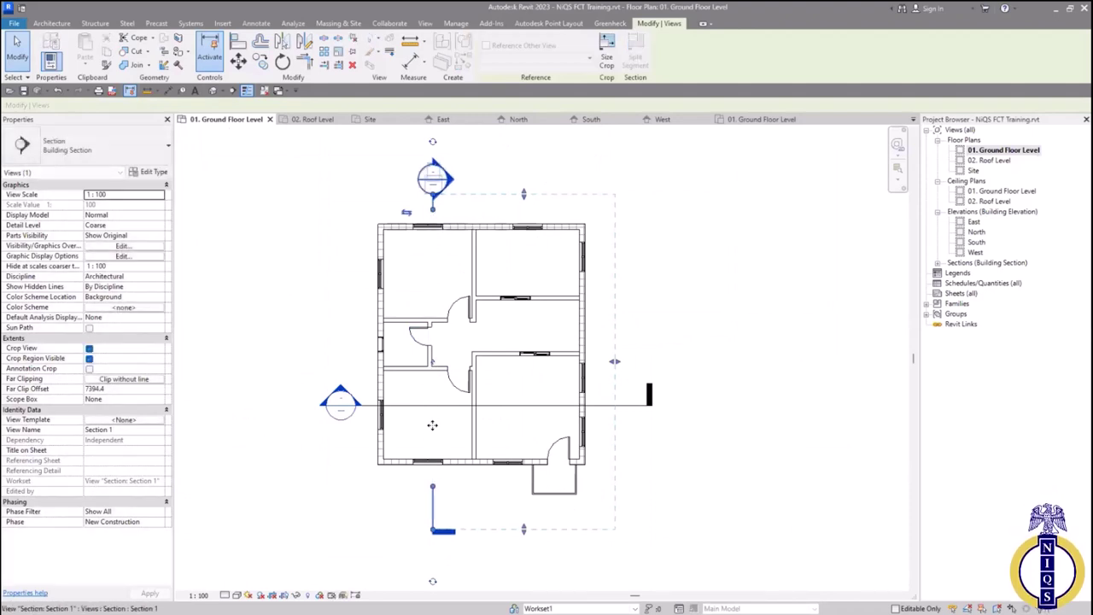
{"action": "key", "text": "Escape"}
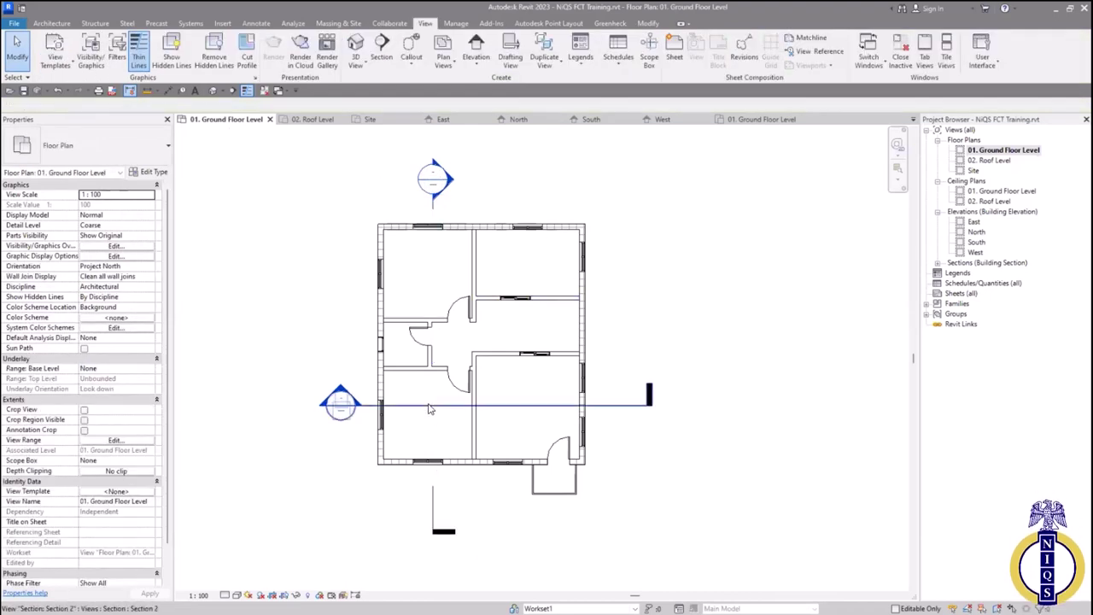
{"action": "left_click", "coordinate": [520, 404]}
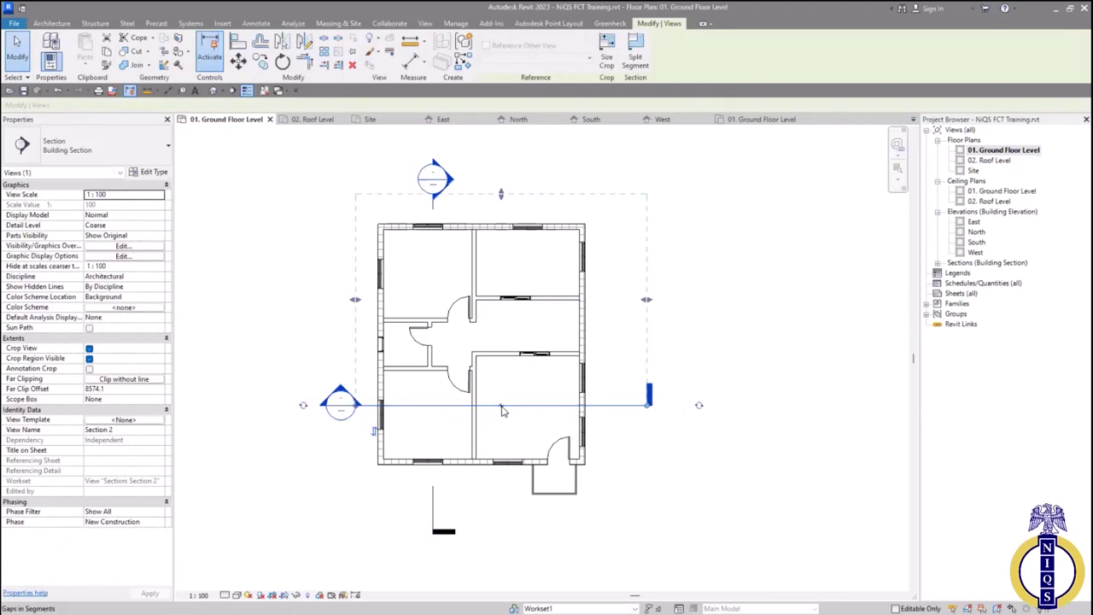
{"action": "left_click", "coordinate": [503, 405]}
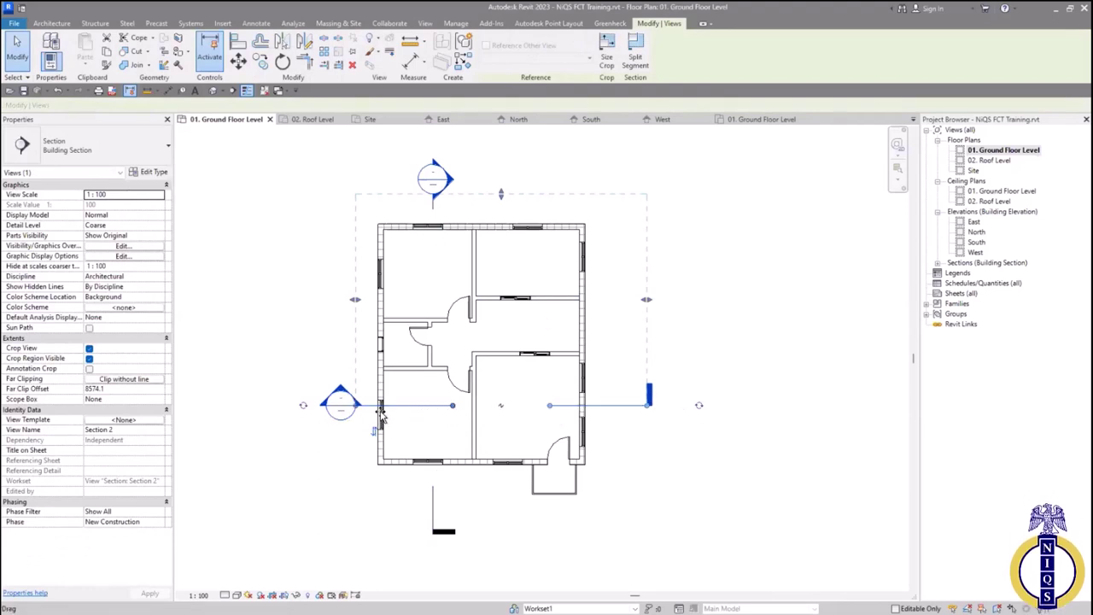
{"action": "left_click_drag", "start_coordinate": [372, 413], "coordinate": [374, 412]}
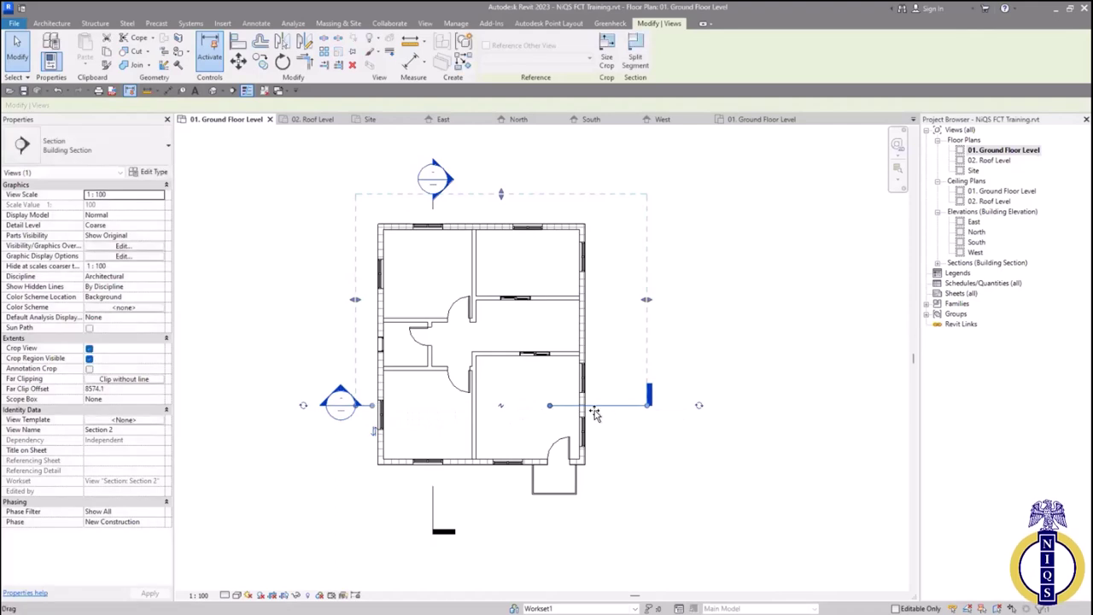
{"action": "left_click_drag", "start_coordinate": [627, 413], "coordinate": [629, 415]}
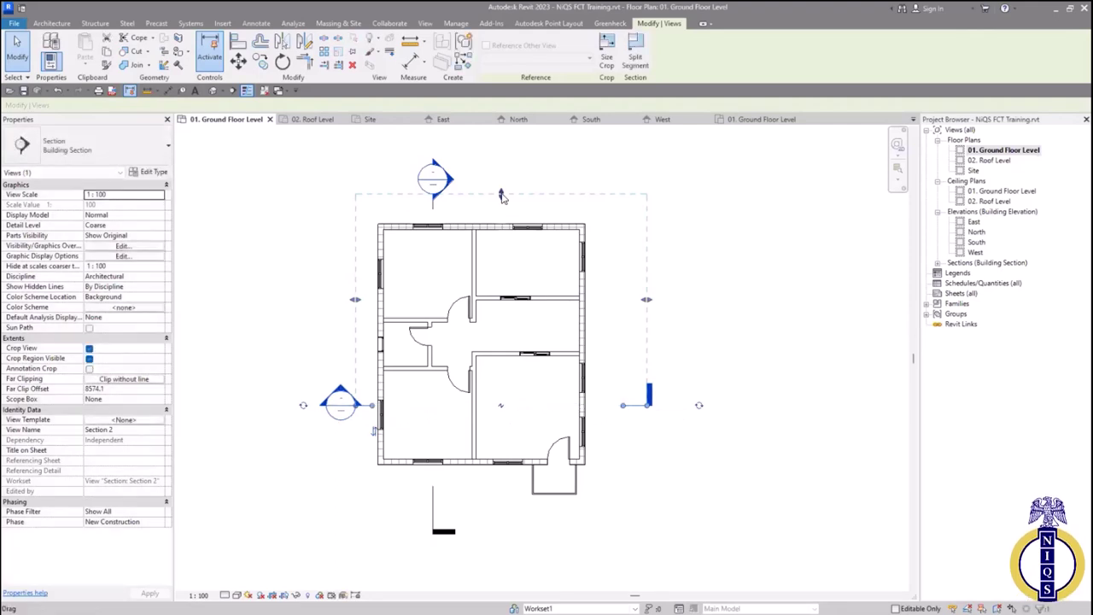
Lower Section 2's top crop boundary and pull Section 1's view depth closer
{"action": "left_click_drag", "start_coordinate": [502, 196], "coordinate": [503, 259]}
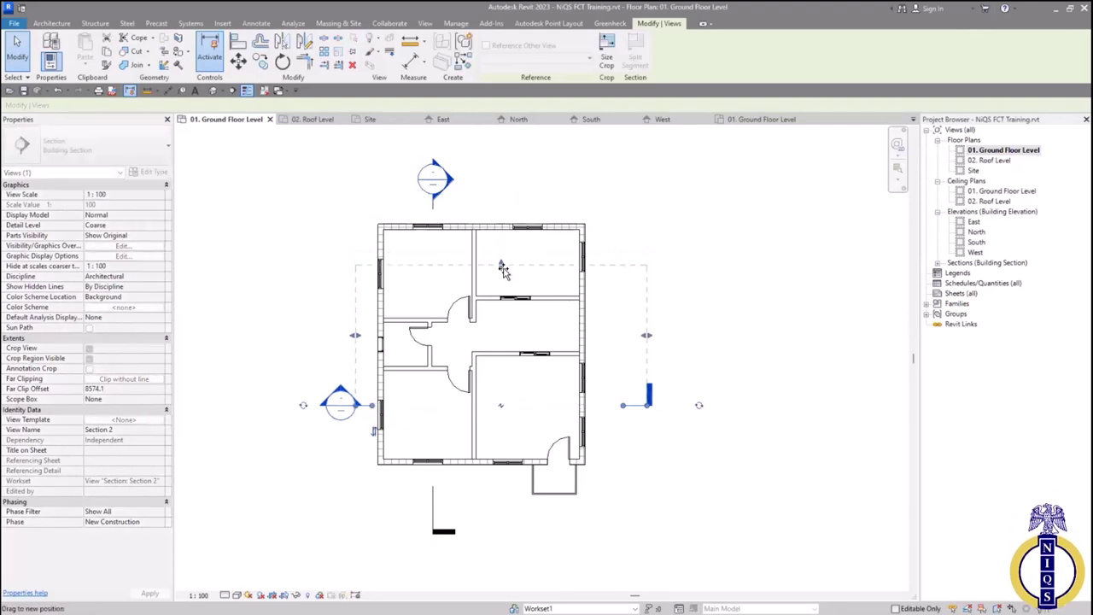
{"action": "left_click", "coordinate": [430, 218]}
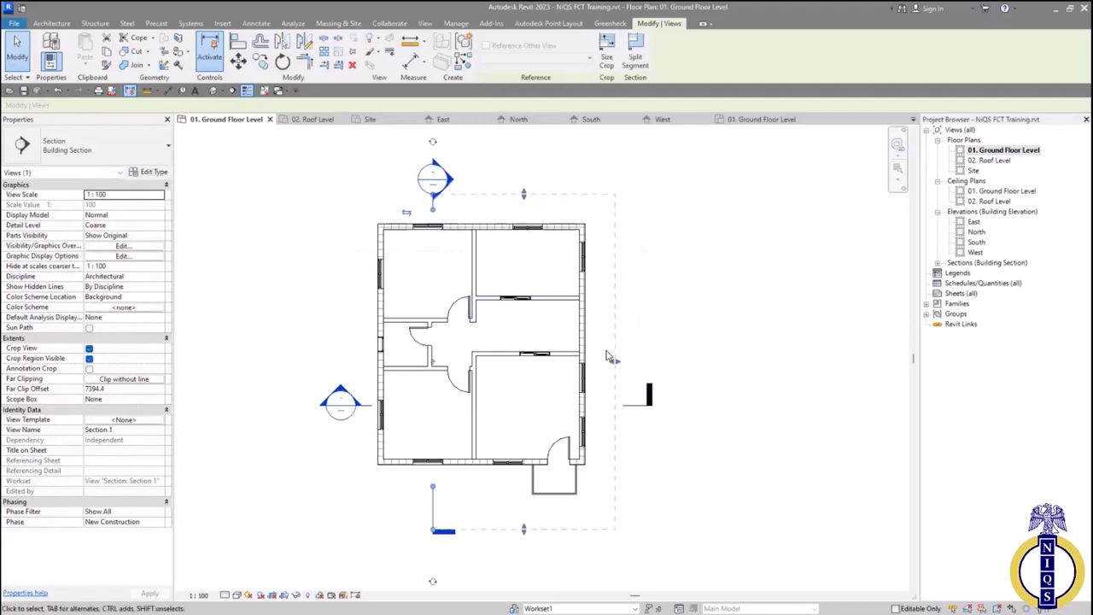
{"action": "left_click_drag", "start_coordinate": [609, 364], "coordinate": [534, 362]}
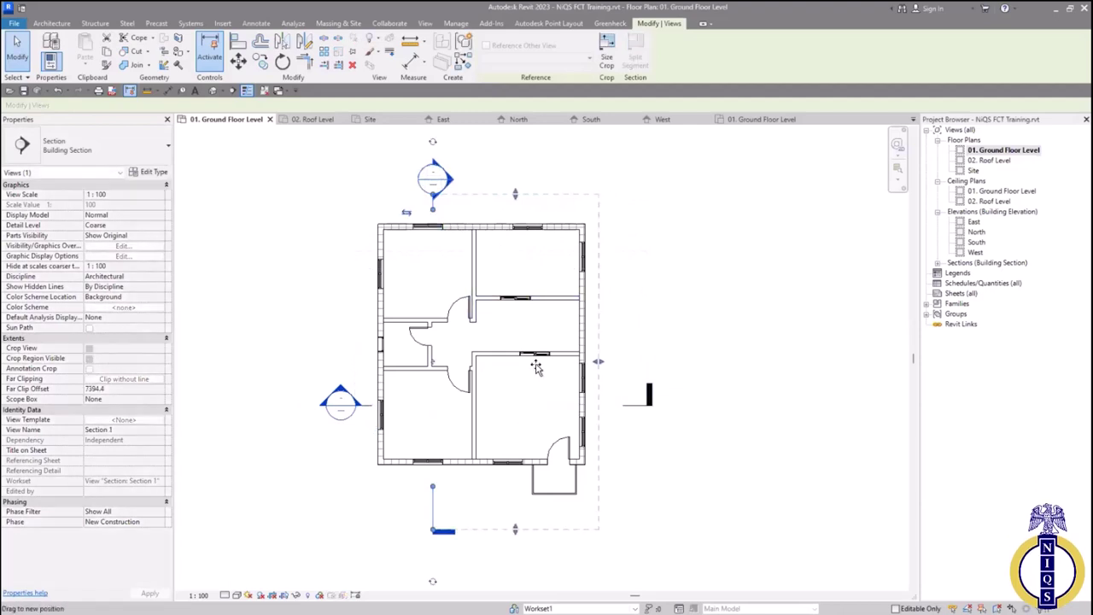
{"action": "left_click", "coordinate": [679, 269]}
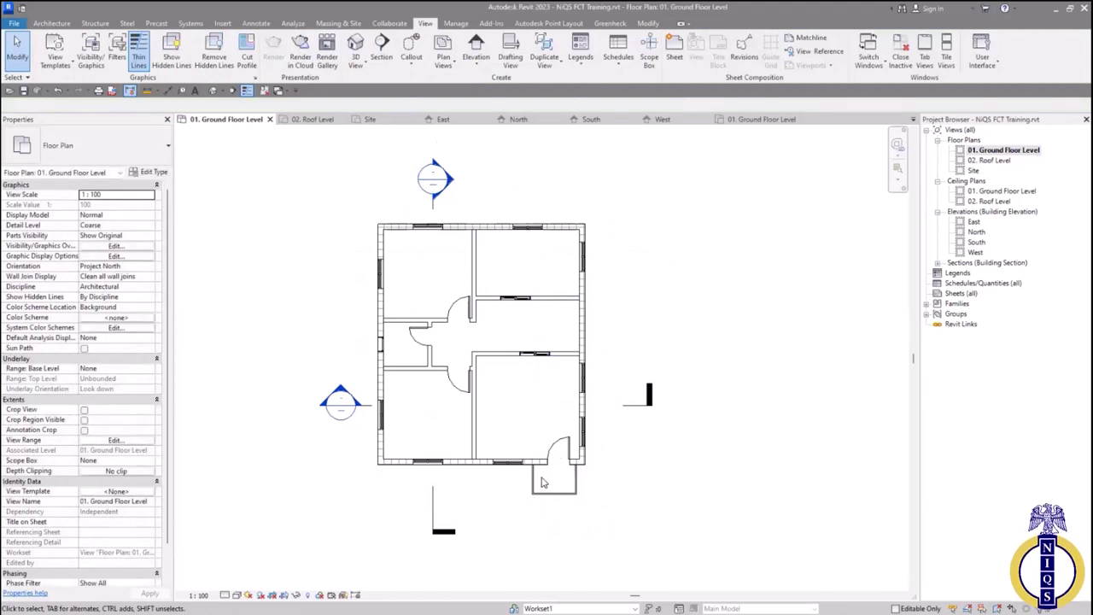
{"action": "scroll", "coordinate": [543, 482], "scroll_direction": "up", "scroll_amount": 2}
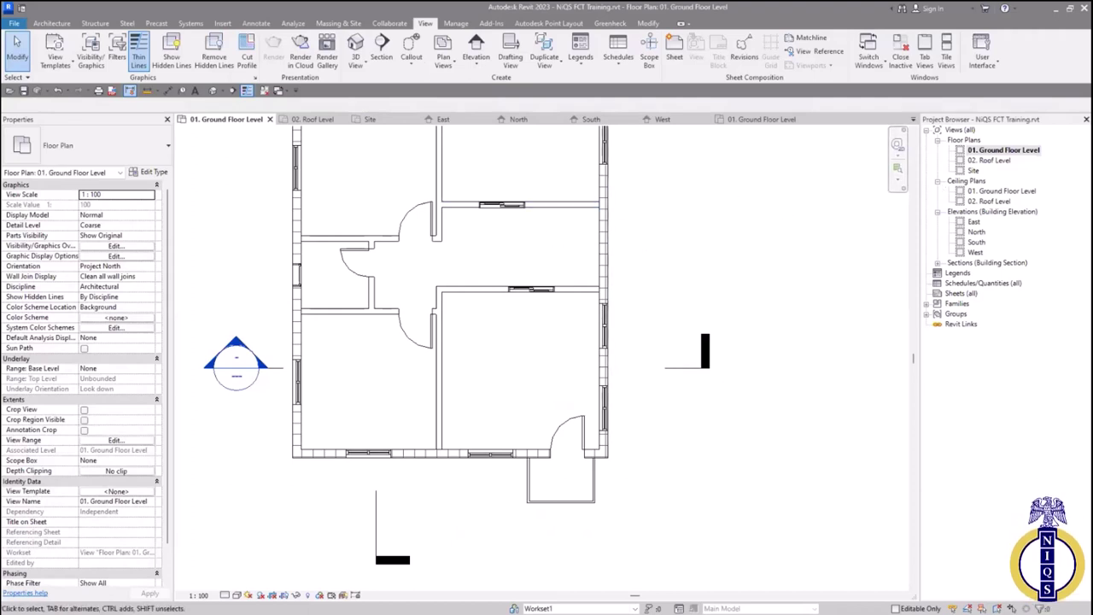
Open the 02. Roof Level plan and start a Roof by Footprint sketch, showing the roof type list
{"action": "double_click", "coordinate": [988, 160]}
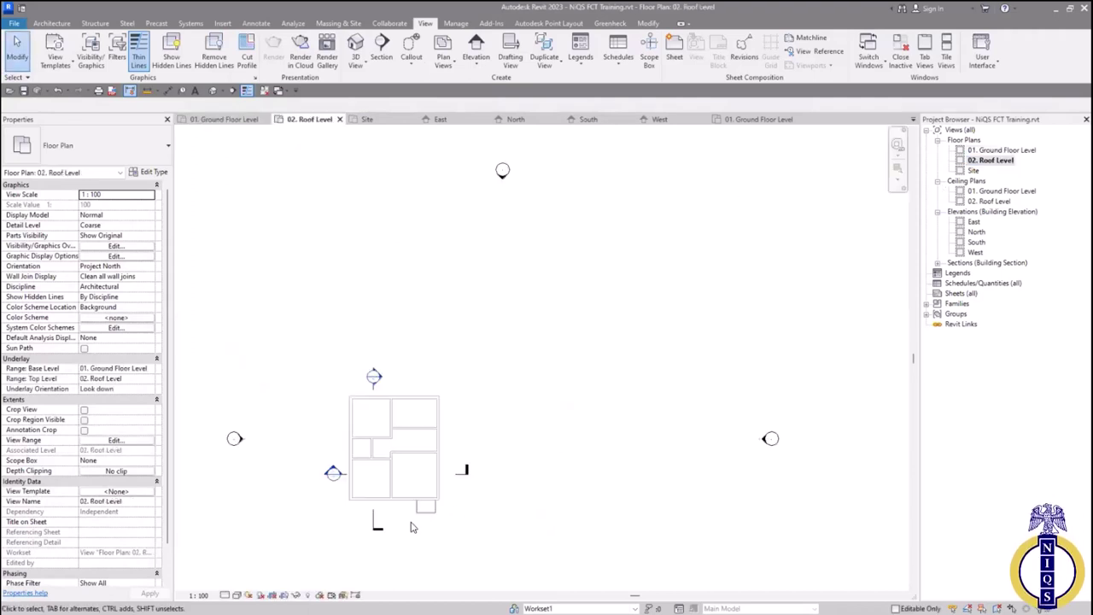
{"action": "scroll", "coordinate": [410, 527], "scroll_direction": "up", "scroll_amount": 4}
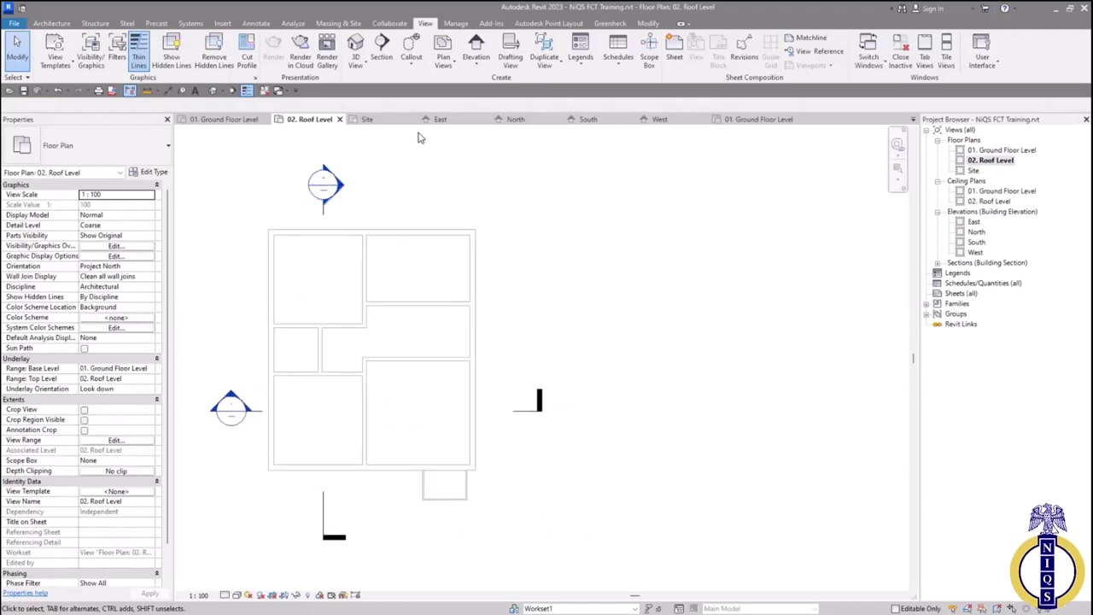
{"action": "left_click", "coordinate": [44, 23]}
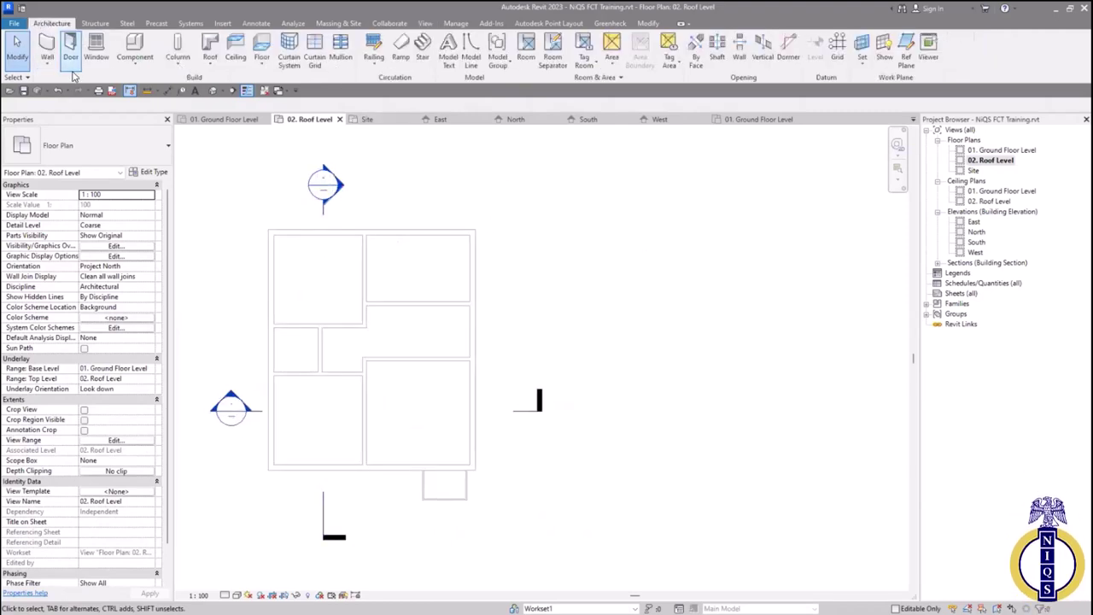
{"action": "left_click", "coordinate": [207, 47]}
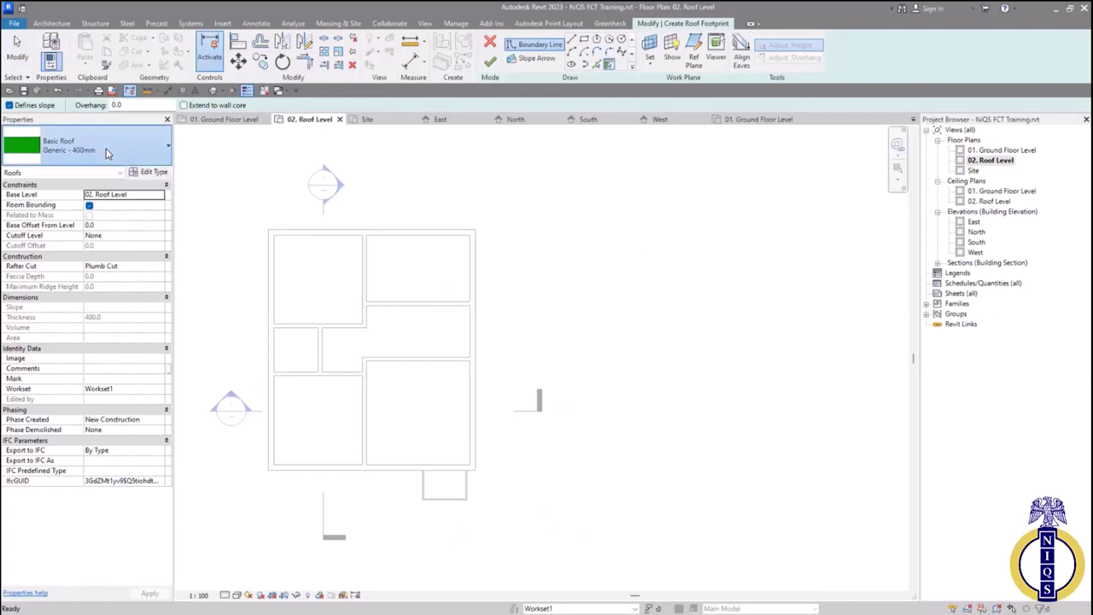
{"action": "left_click", "coordinate": [106, 155]}
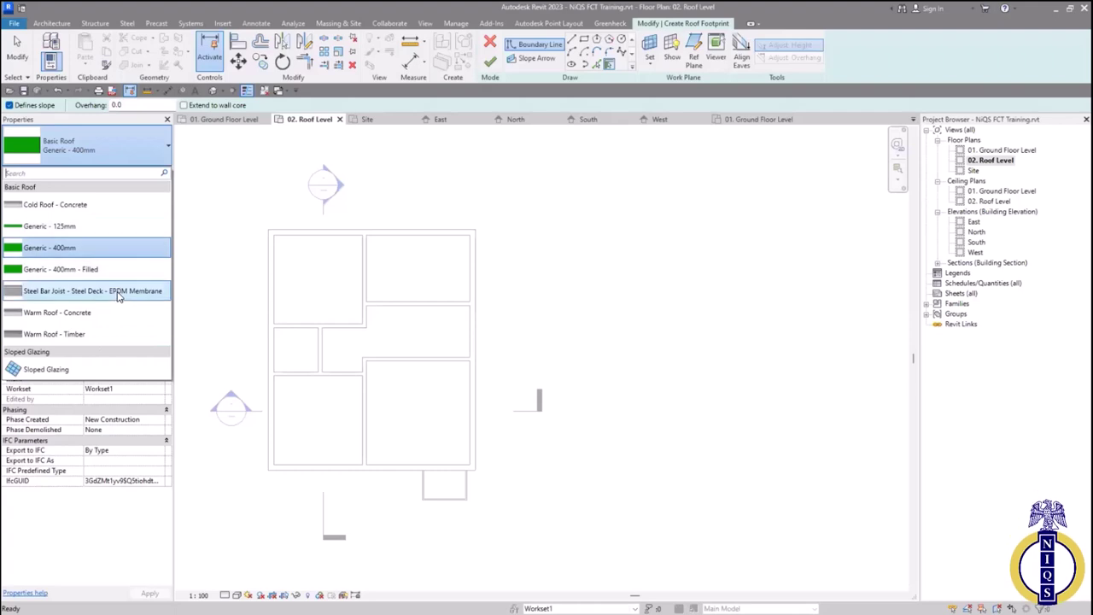
Set the roof type to Basic Roof Generic - 125mm with a 600 mm overhang
{"action": "left_click", "coordinate": [87, 226]}
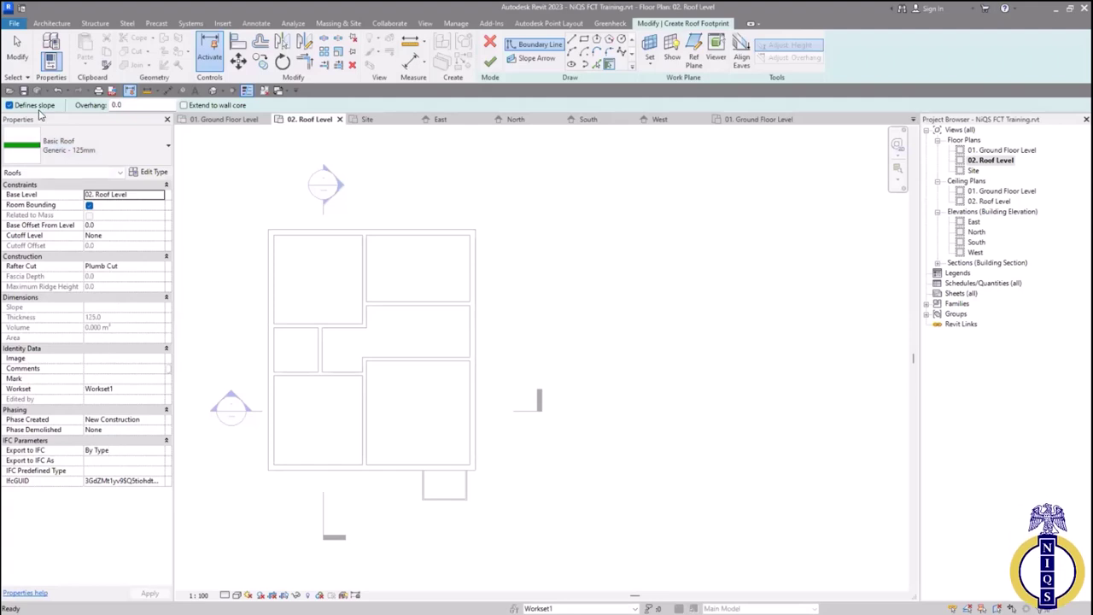
{"action": "left_click", "coordinate": [112, 102]}
{"action": "type", "text": "60"}
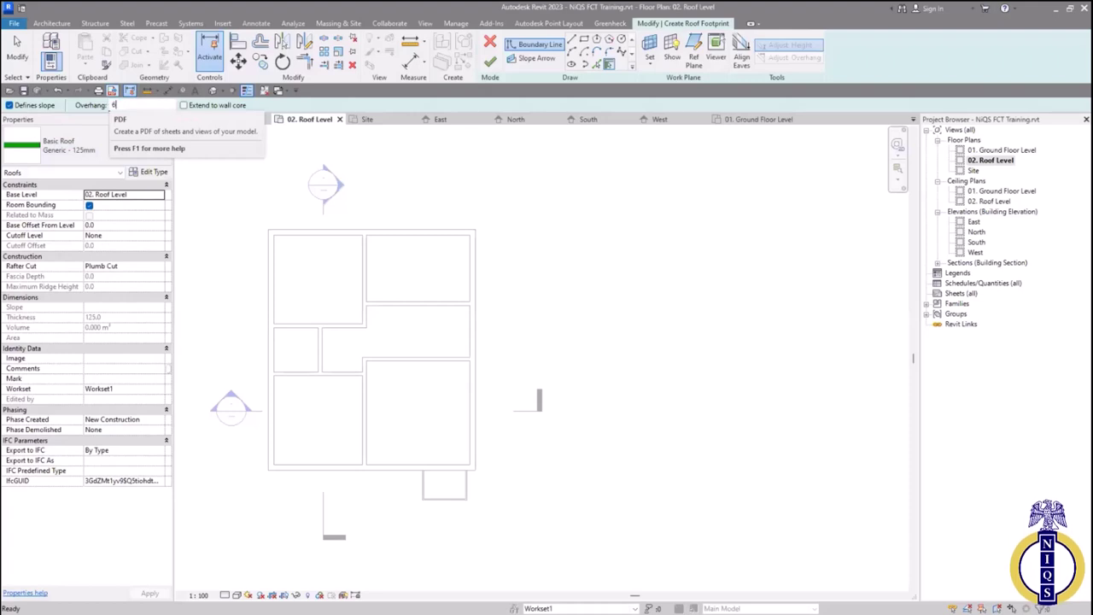
{"action": "type", "text": "0"}
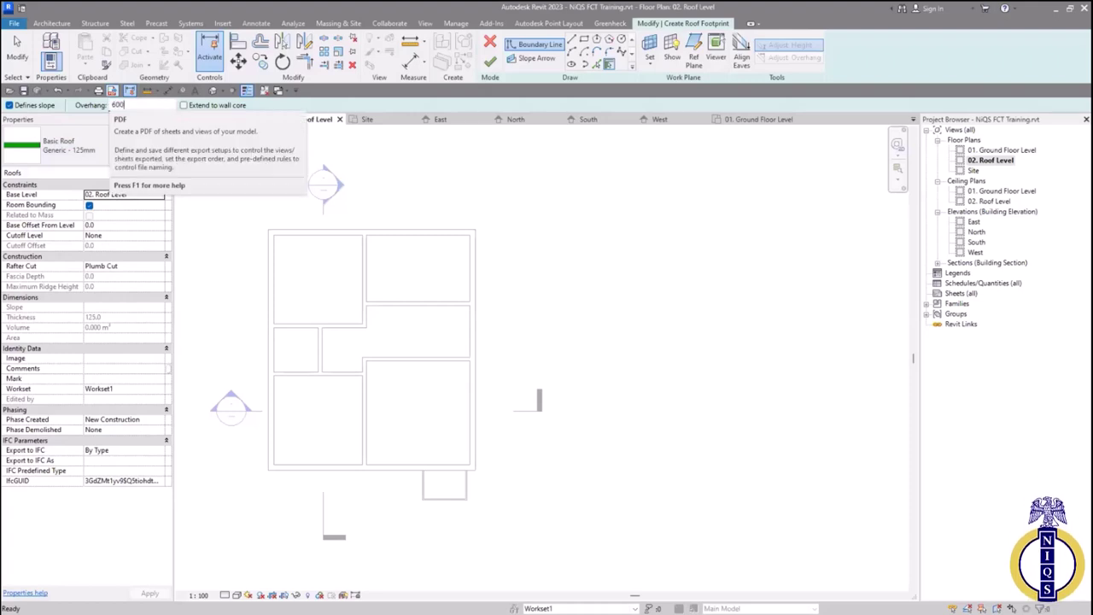
{"action": "key", "text": "Return"}
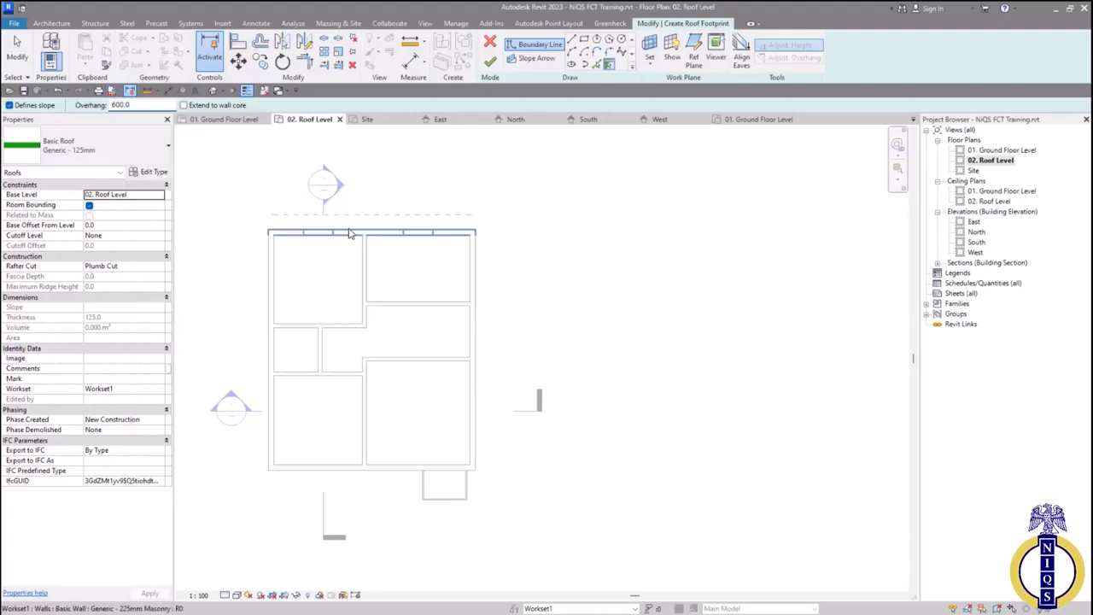
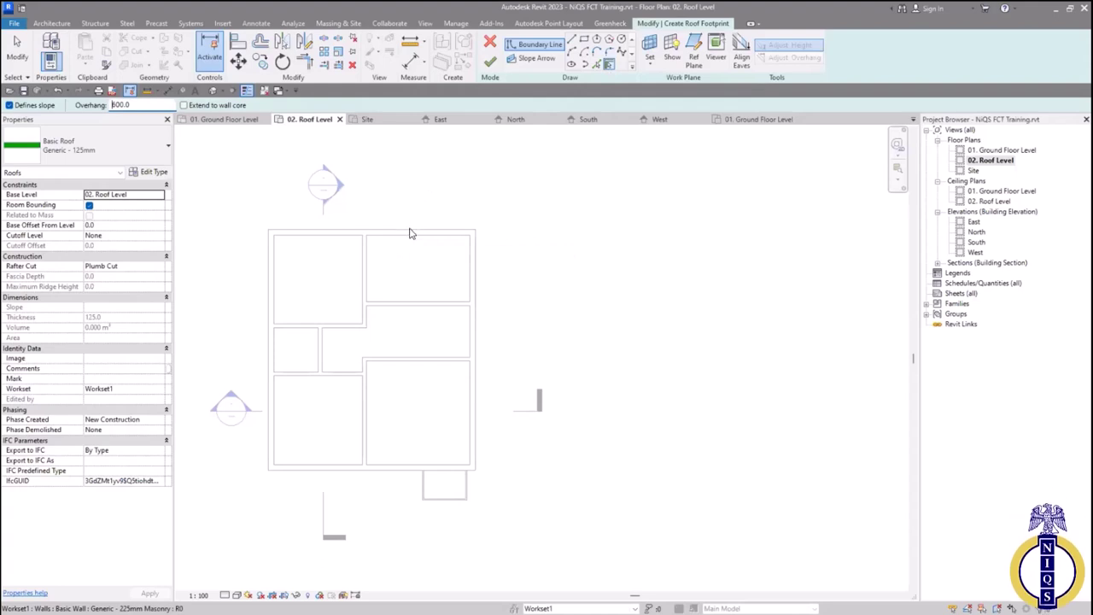
Pick the top, right, left and bottom exterior walls as roof boundary lines with 600 overhang and 30° slope
{"action": "left_click", "coordinate": [410, 234]}
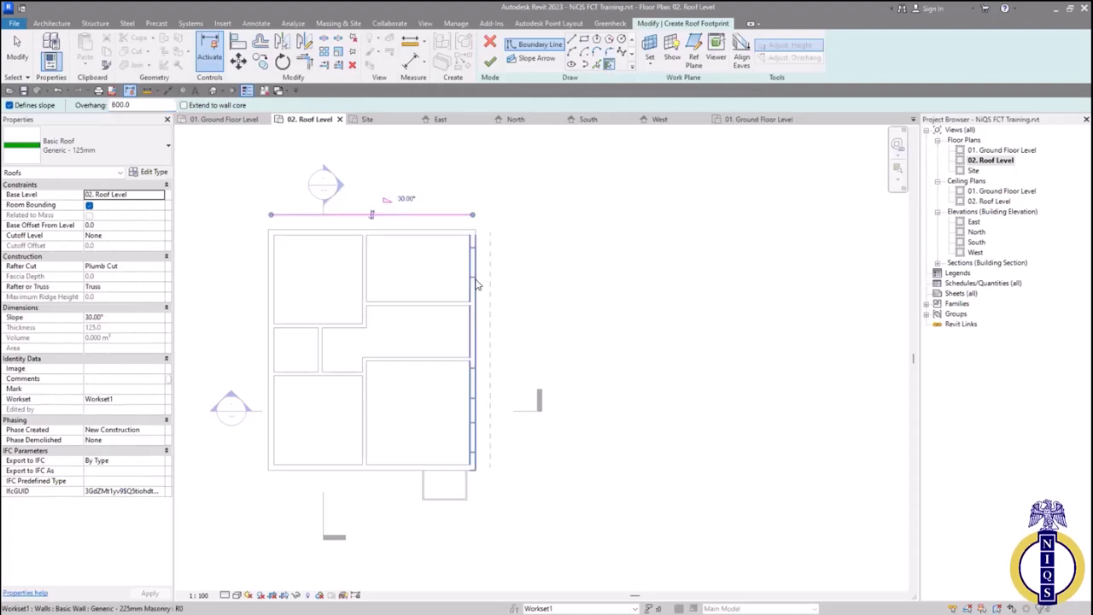
{"action": "left_click", "coordinate": [473, 285]}
{"action": "left_click", "coordinate": [270, 342]}
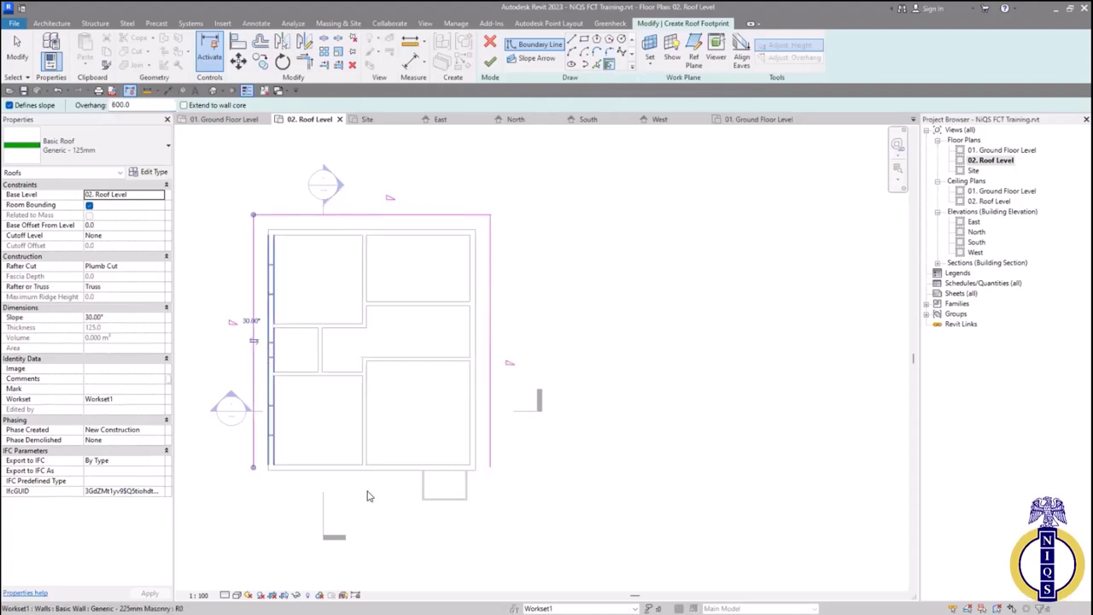
{"action": "left_click", "coordinate": [424, 497]}
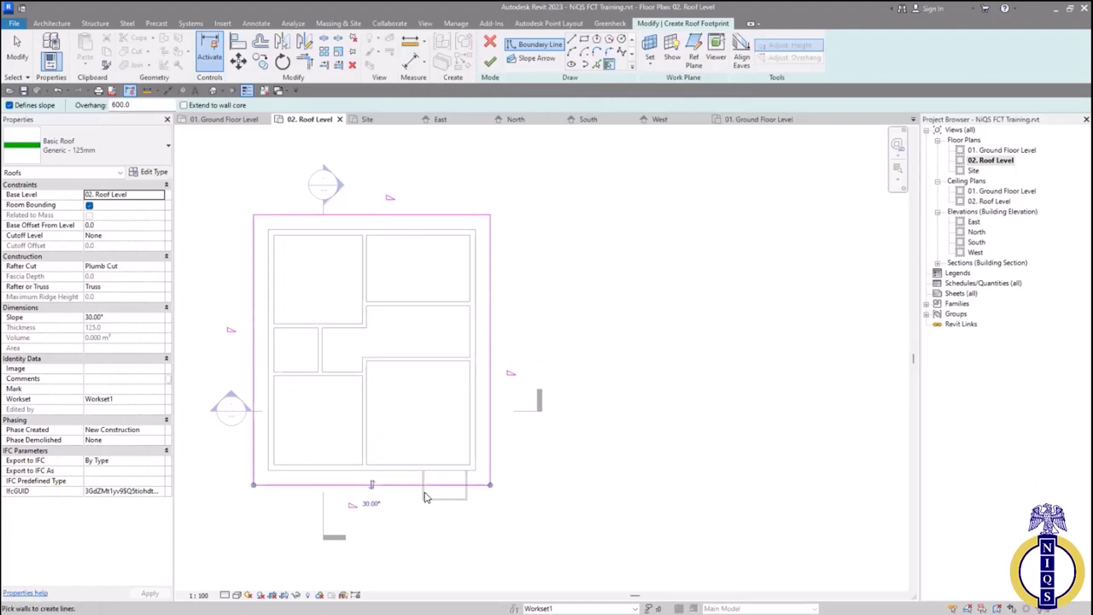
{"action": "scroll", "coordinate": [415, 476], "scroll_direction": "up", "scroll_amount": 4}
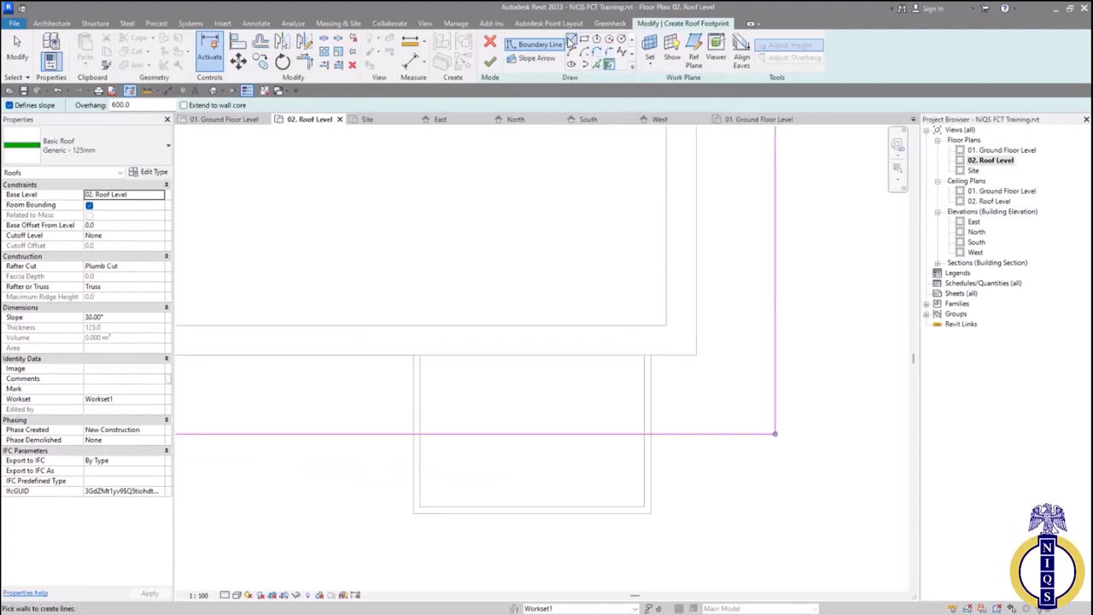
Draw footprint lines at a 600 offset around the projecting front porch
{"action": "left_click", "coordinate": [572, 41]}
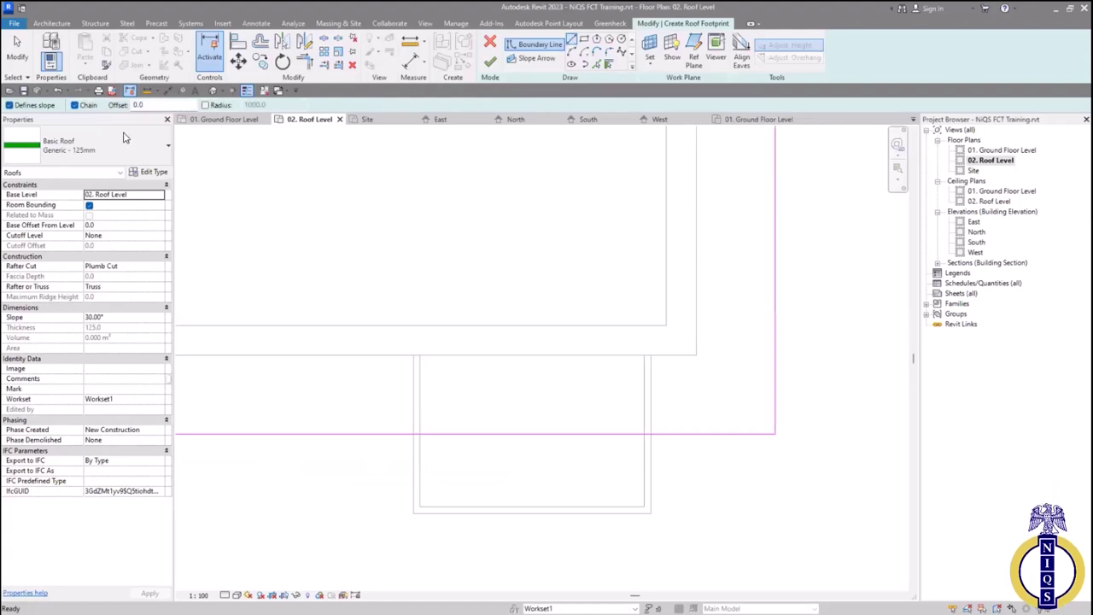
{"action": "left_click", "coordinate": [154, 105]}
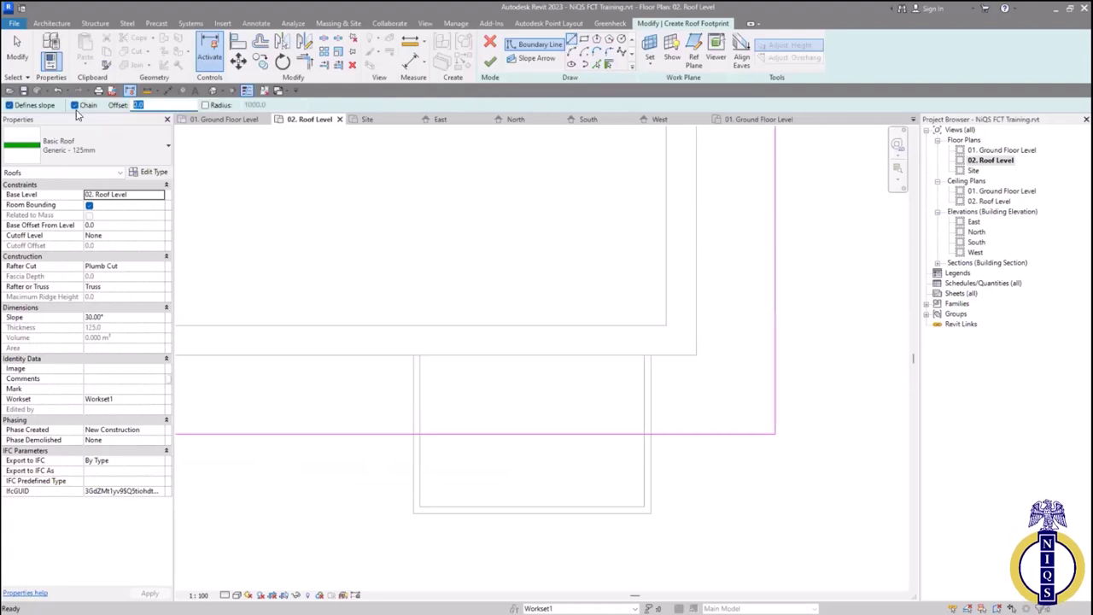
{"action": "type", "text": "600"}
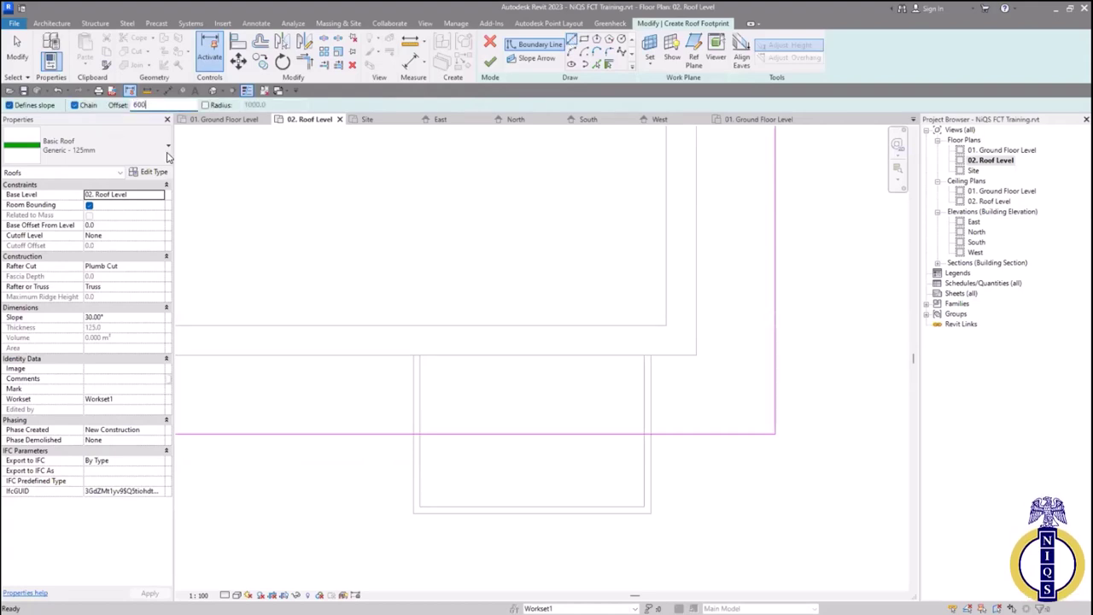
{"action": "left_click", "coordinate": [411, 433]}
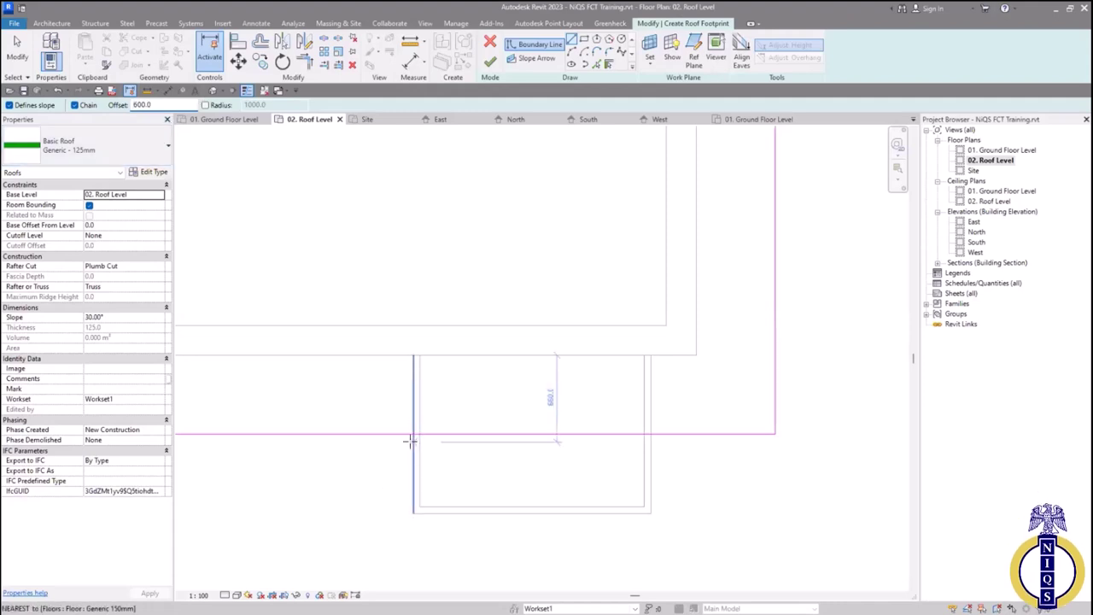
{"action": "left_click", "coordinate": [417, 444]}
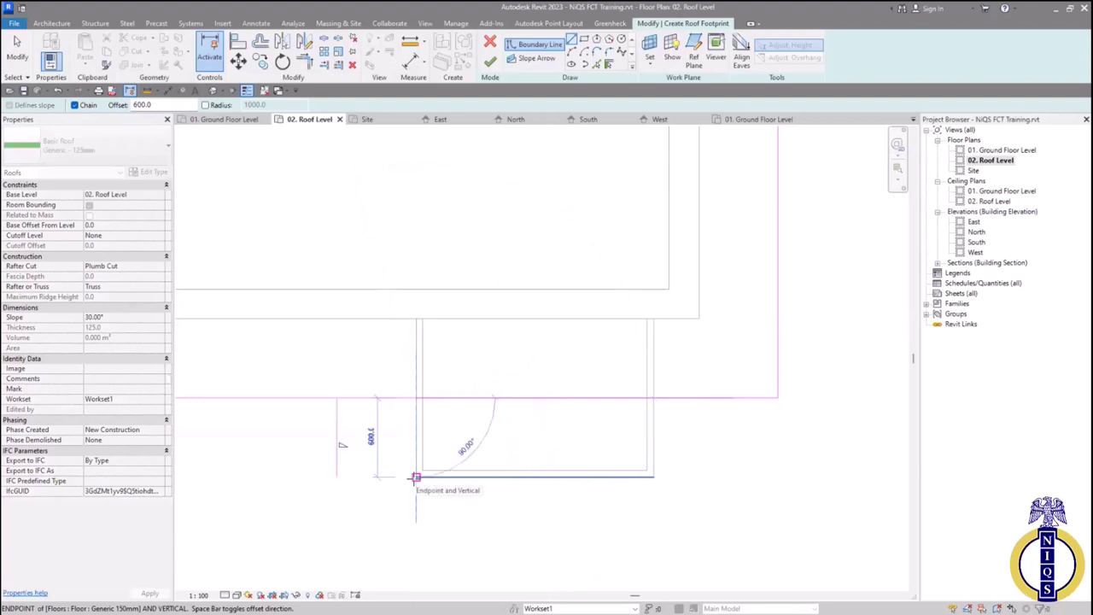
{"action": "left_click", "coordinate": [416, 477]}
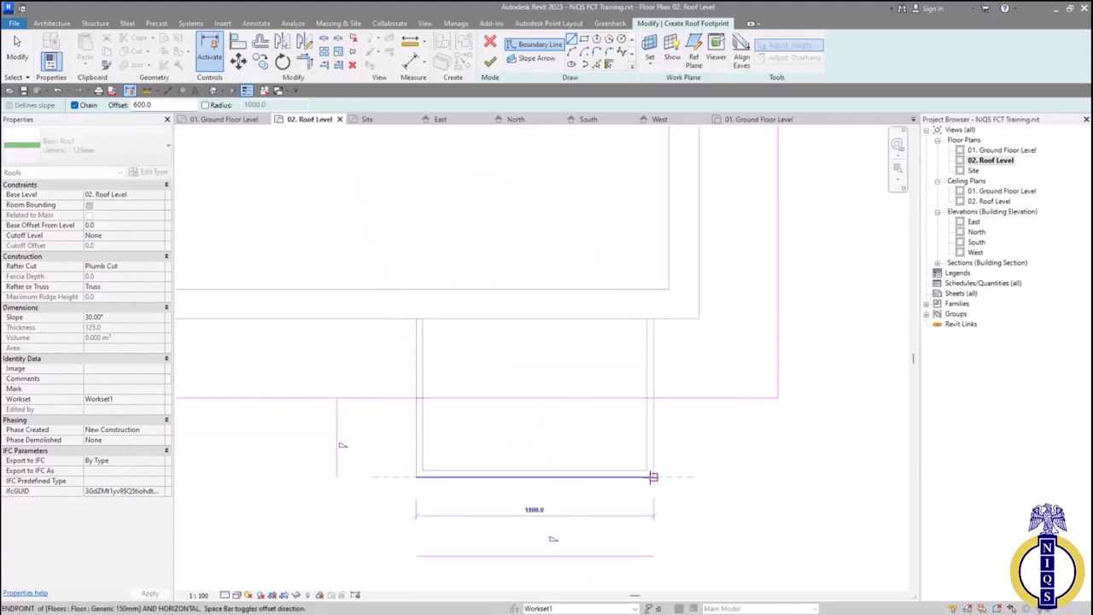
{"action": "left_click", "coordinate": [652, 477]}
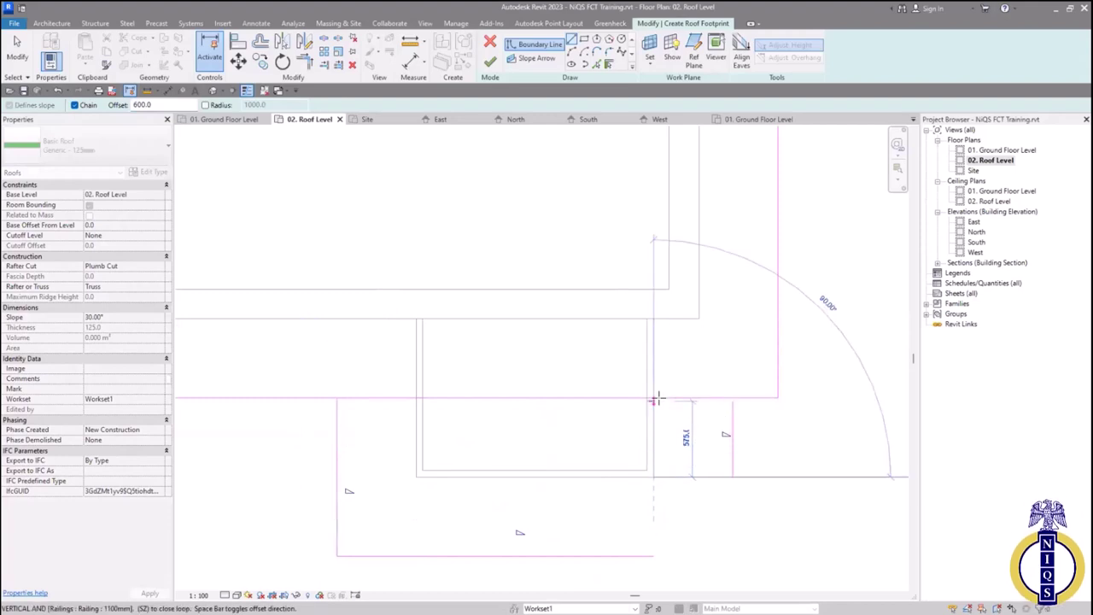
{"action": "left_click", "coordinate": [658, 397]}
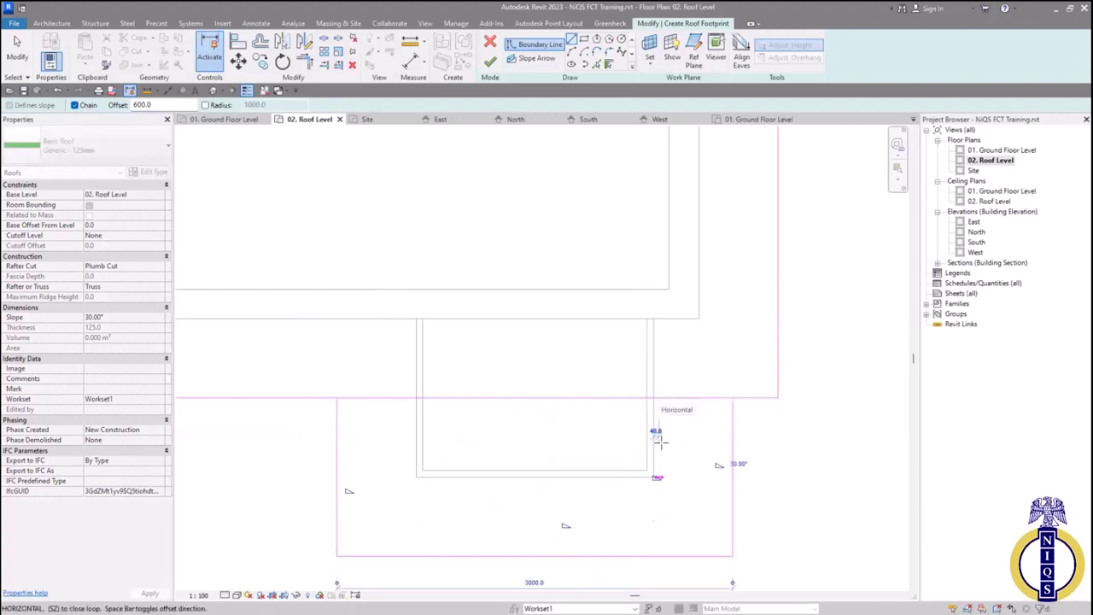
{"action": "left_click", "coordinate": [283, 62]}
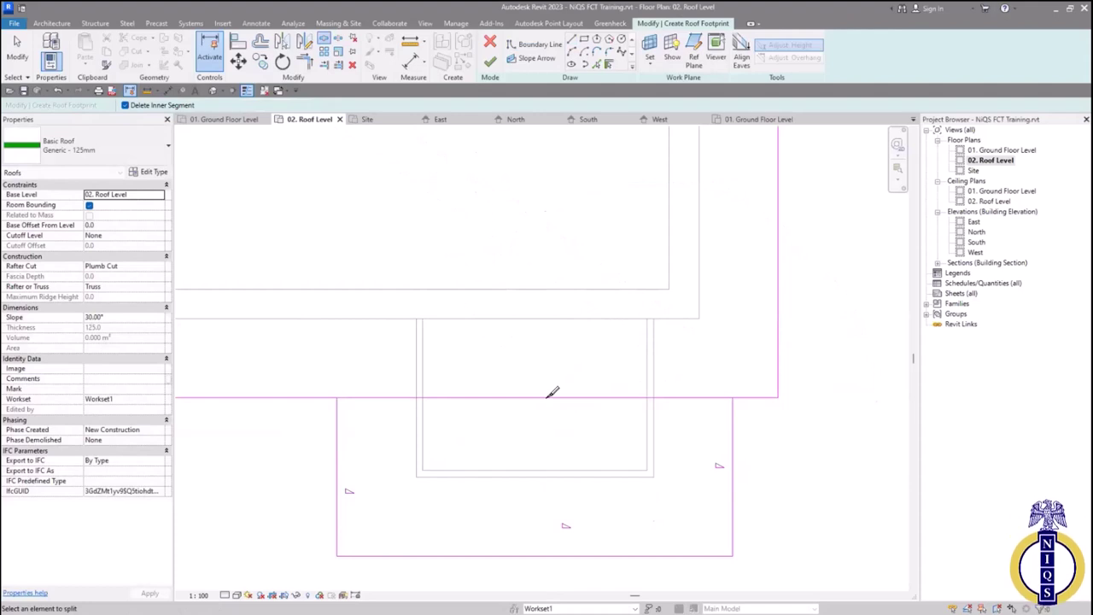
Split the boundary line at the porch junction, then trim the two porch lines to a corner with TR
{"action": "left_click", "coordinate": [545, 397]}
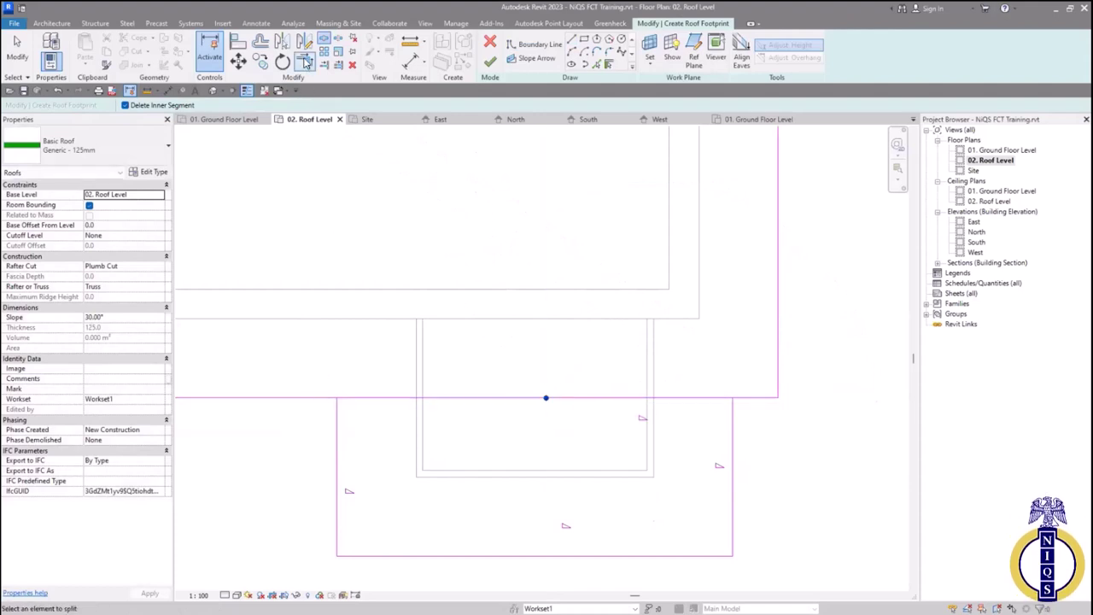
{"action": "key", "text": "Escape"}
{"action": "key", "text": "t"}
{"action": "key", "text": "r"}
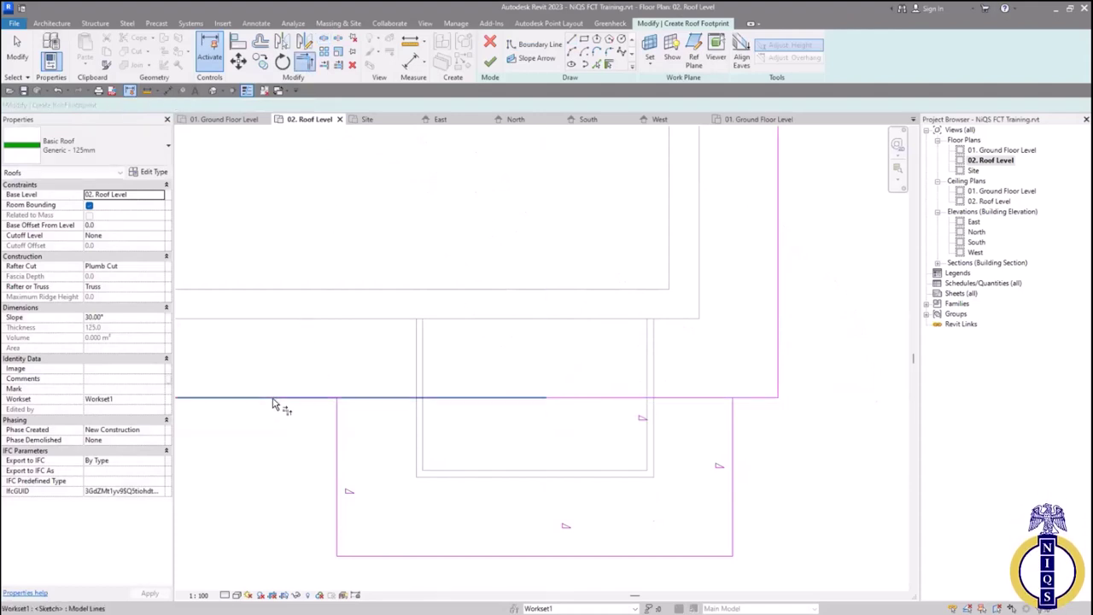
{"action": "left_click", "coordinate": [273, 398]}
{"action": "left_click", "coordinate": [335, 435]}
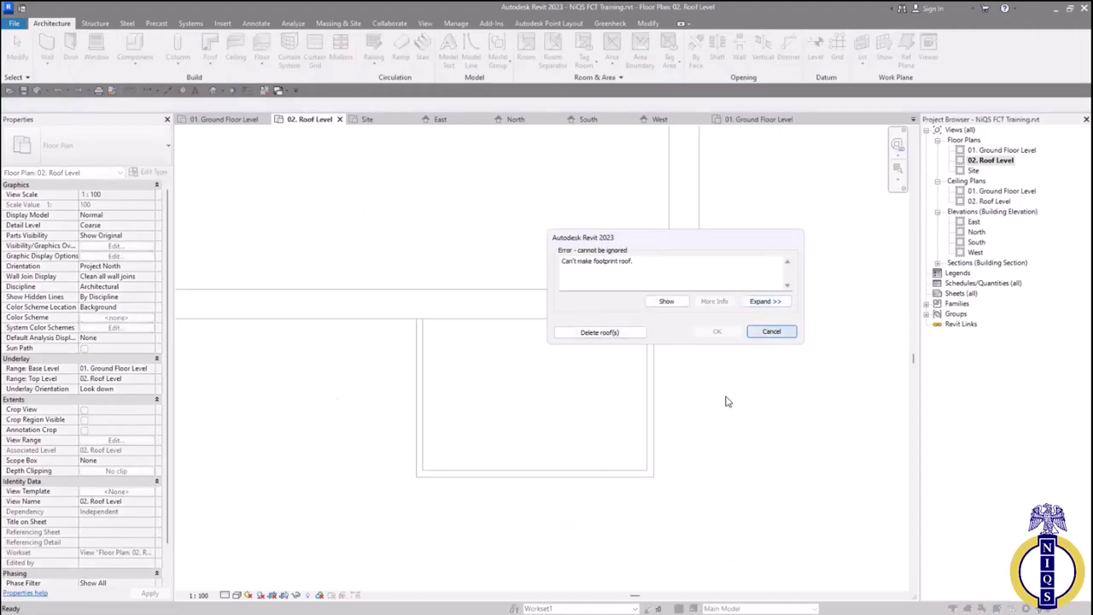
Dismiss the error, retry Finish Edit Mode, then cancel the repeated error to keep editing the sketch
{"action": "key", "text": "Escape"}
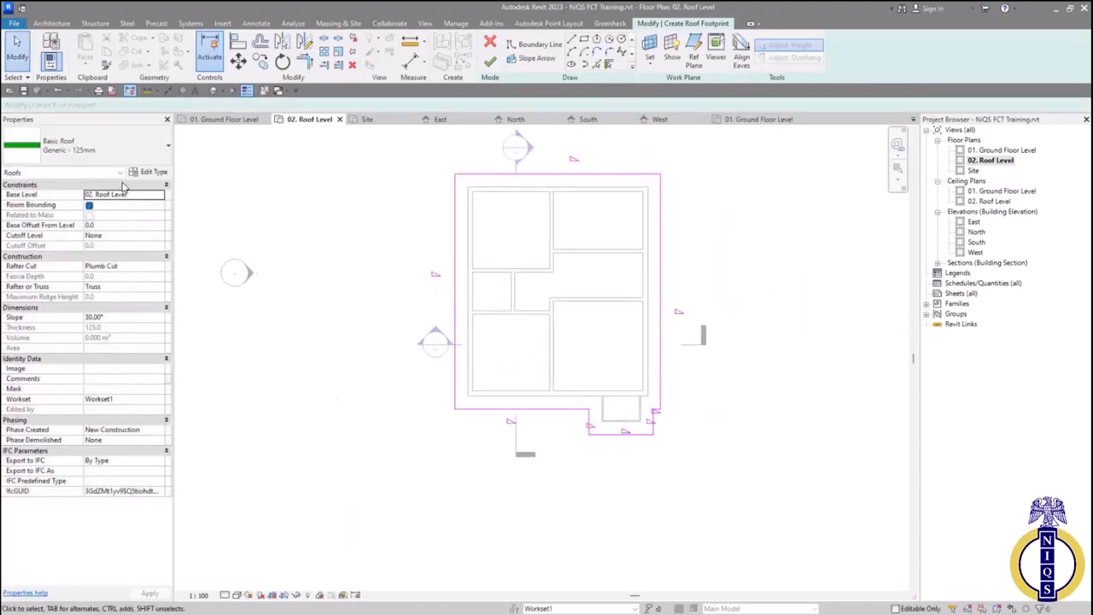
{"action": "left_click", "coordinate": [487, 64]}
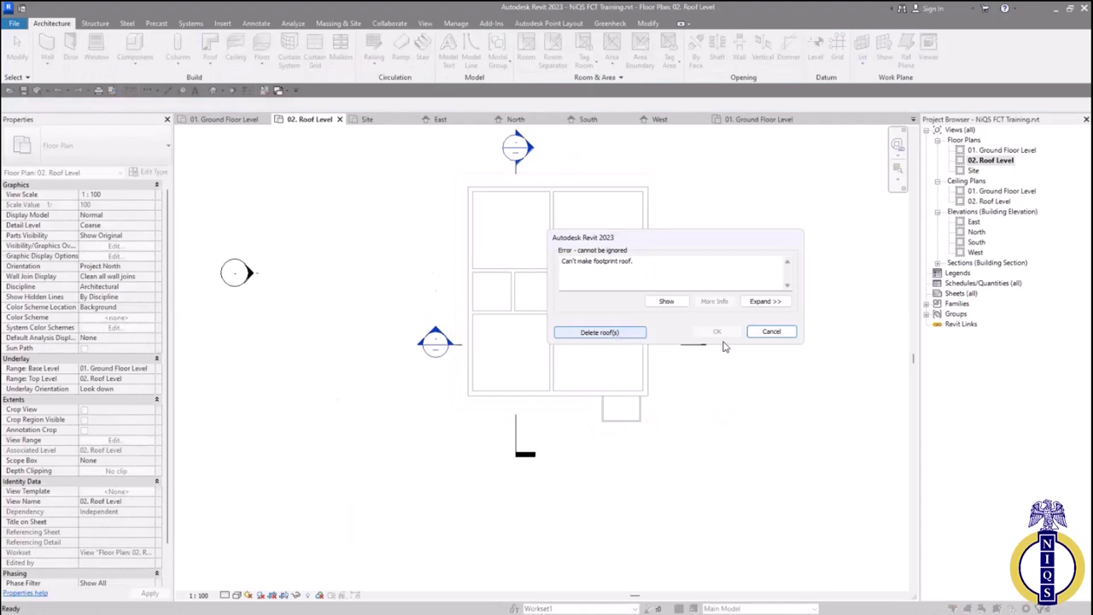
{"action": "key", "text": "Escape"}
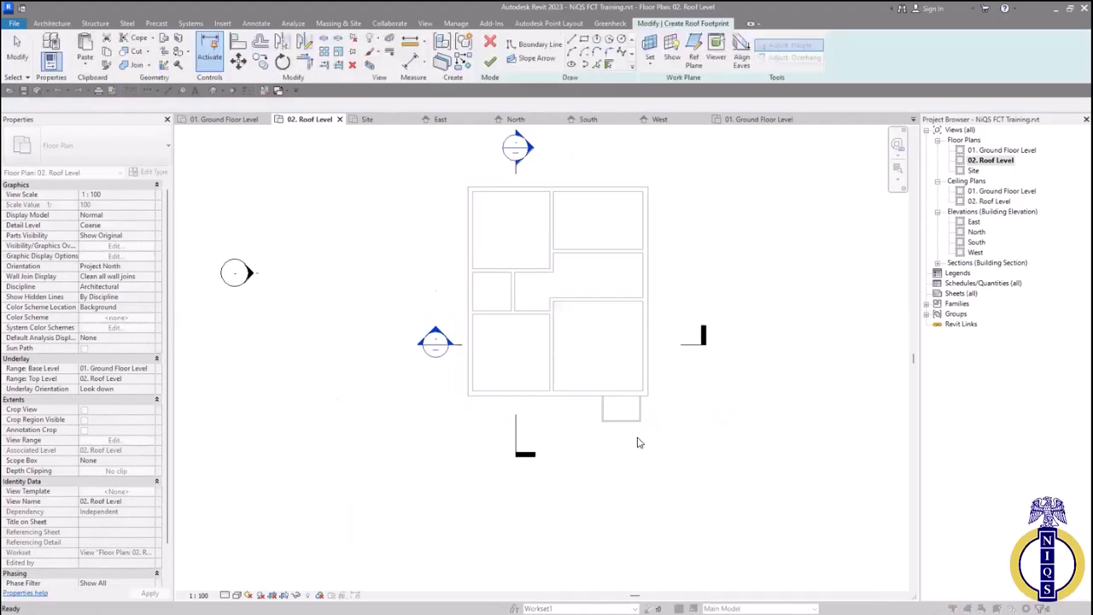
{"action": "scroll", "coordinate": [649, 434], "scroll_direction": "up", "scroll_amount": 2}
Drag the porch's right footprint line leftwards to align it with the outline
{"action": "scroll", "coordinate": [653, 431], "scroll_direction": "up", "scroll_amount": 1}
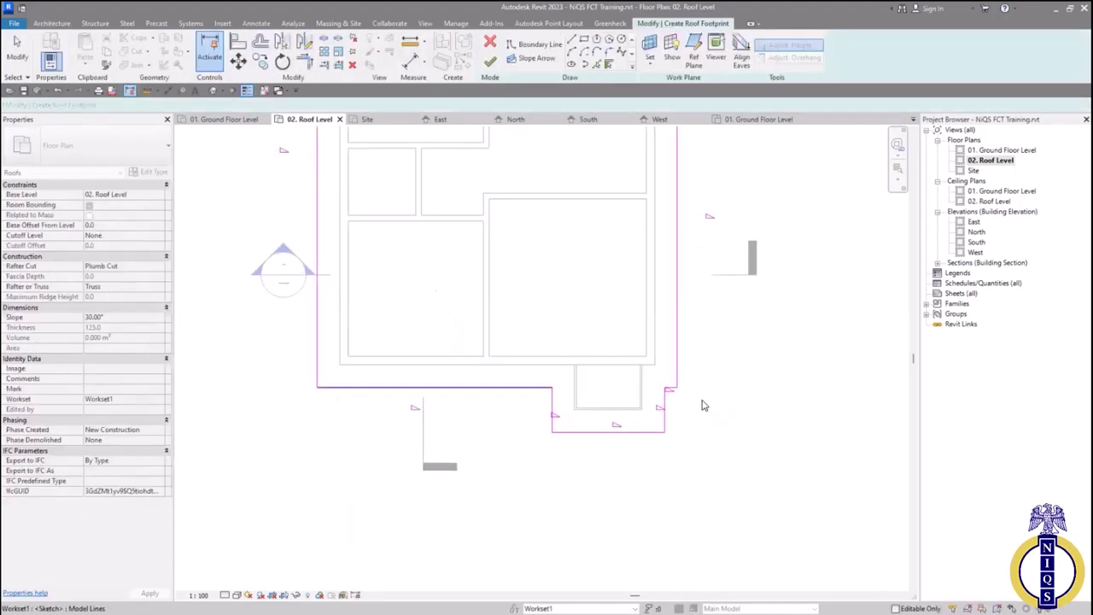
{"action": "scroll", "coordinate": [674, 387], "scroll_direction": "up", "scroll_amount": 1}
{"action": "scroll", "coordinate": [674, 387], "scroll_direction": "up", "scroll_amount": 1}
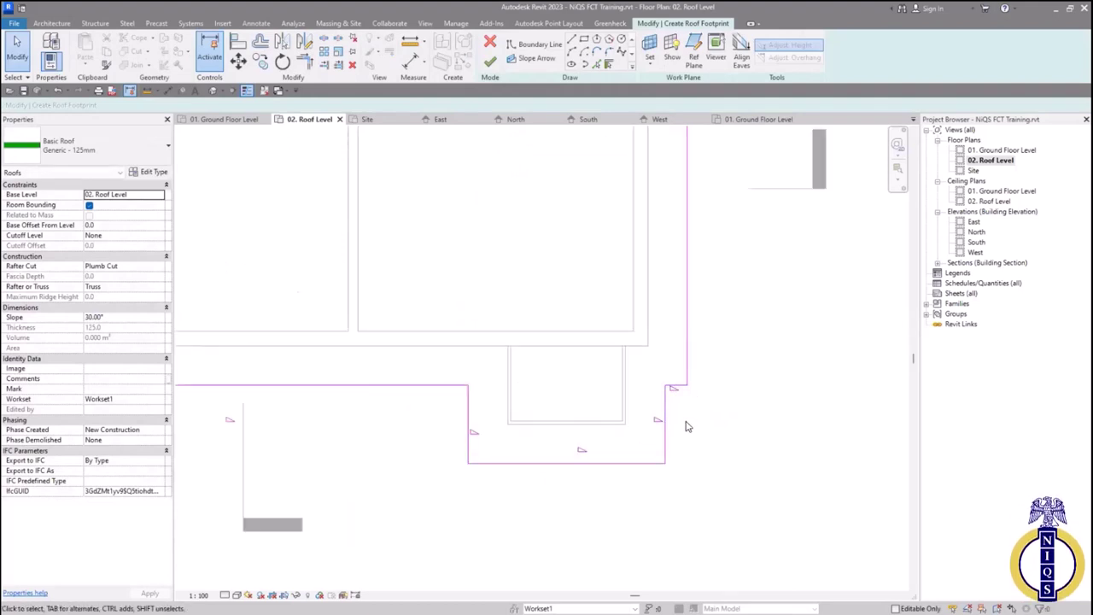
{"action": "left_click", "coordinate": [666, 417]}
{"action": "scroll", "coordinate": [666, 415], "scroll_direction": "up", "scroll_amount": 1}
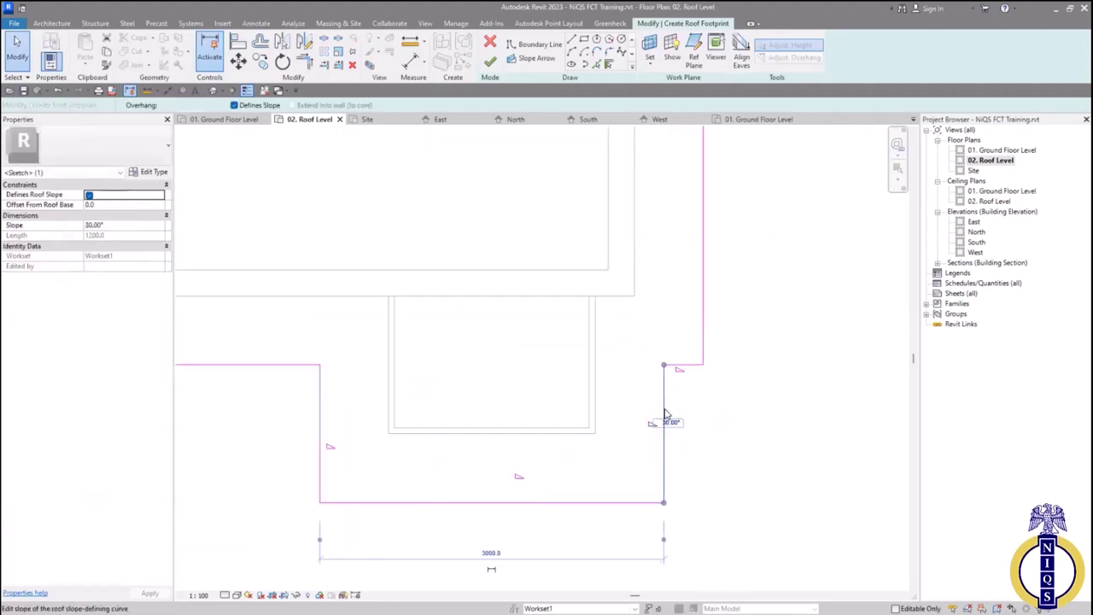
{"action": "mouse_move", "coordinate": [664, 406]}
{"action": "left_mouse_down"}
{"action": "mouse_move", "coordinate": [419, 425]}
{"action": "mouse_move", "coordinate": [313, 410]}
{"action": "mouse_move", "coordinate": [367, 403]}
{"action": "left_mouse_up"}
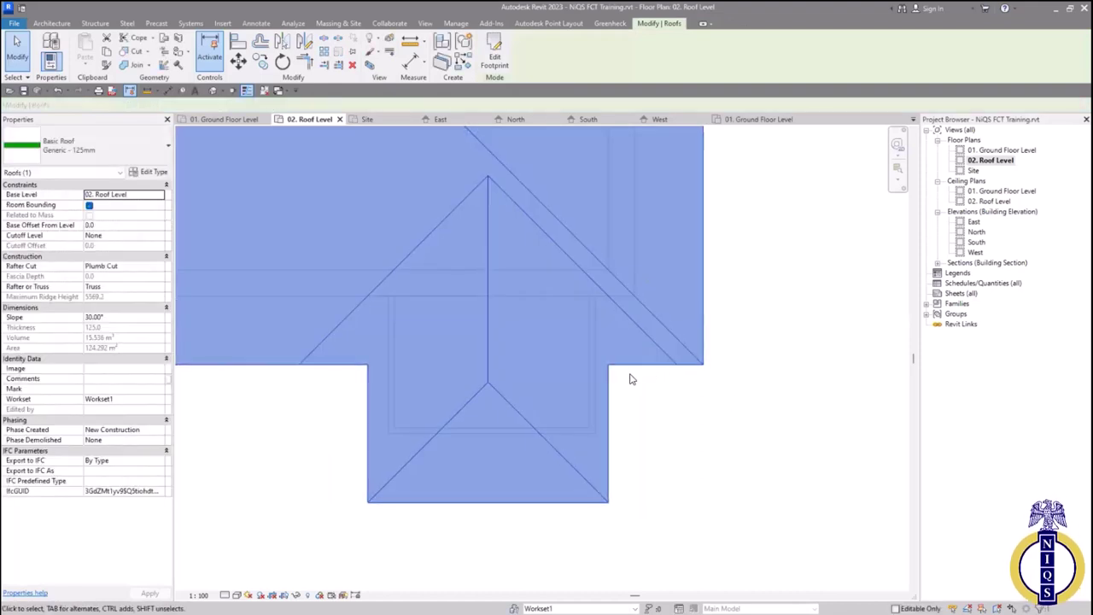
Clear the roof selection and switch to the Site plan to see the hip roof from above
{"action": "scroll", "coordinate": [657, 372], "scroll_direction": "down", "scroll_amount": 5}
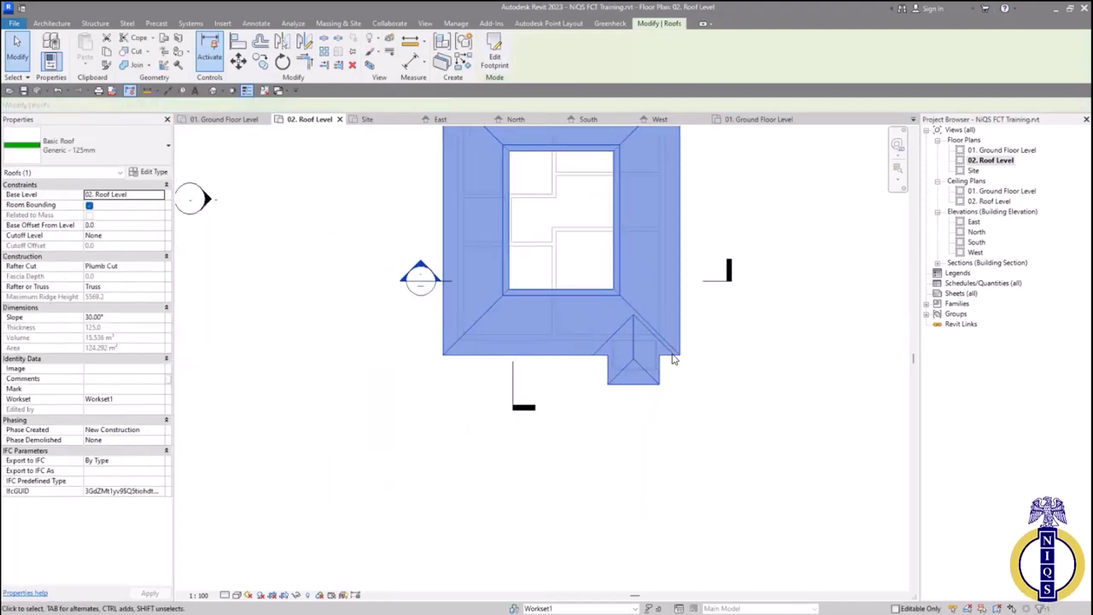
{"action": "key", "text": "Escape"}
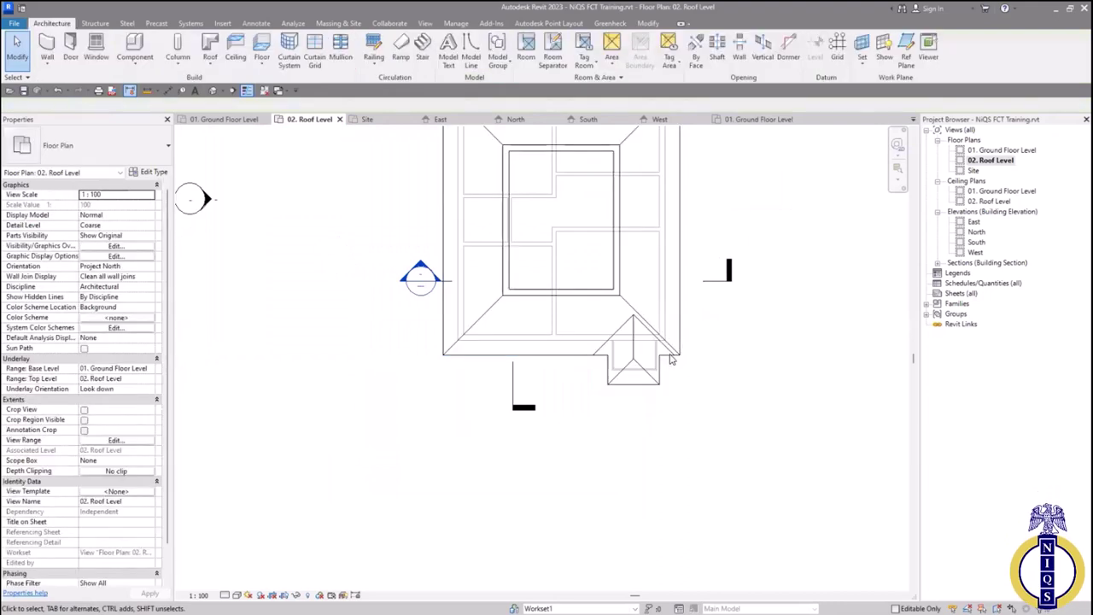
{"action": "scroll", "coordinate": [720, 407], "scroll_direction": "down", "scroll_amount": 3}
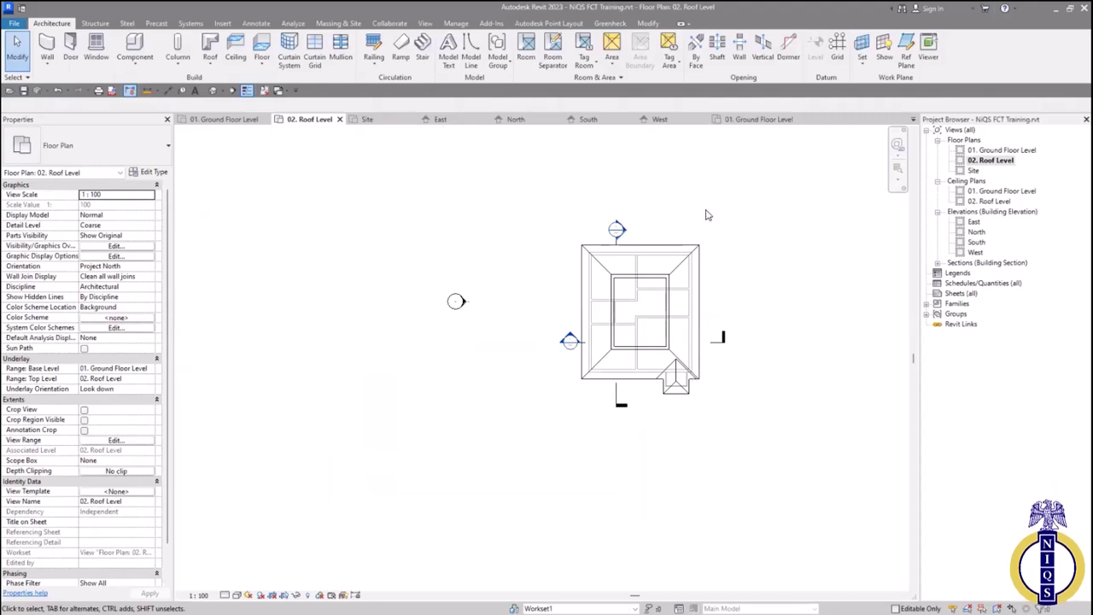
{"action": "scroll", "coordinate": [708, 212], "scroll_direction": "up", "scroll_amount": 3}
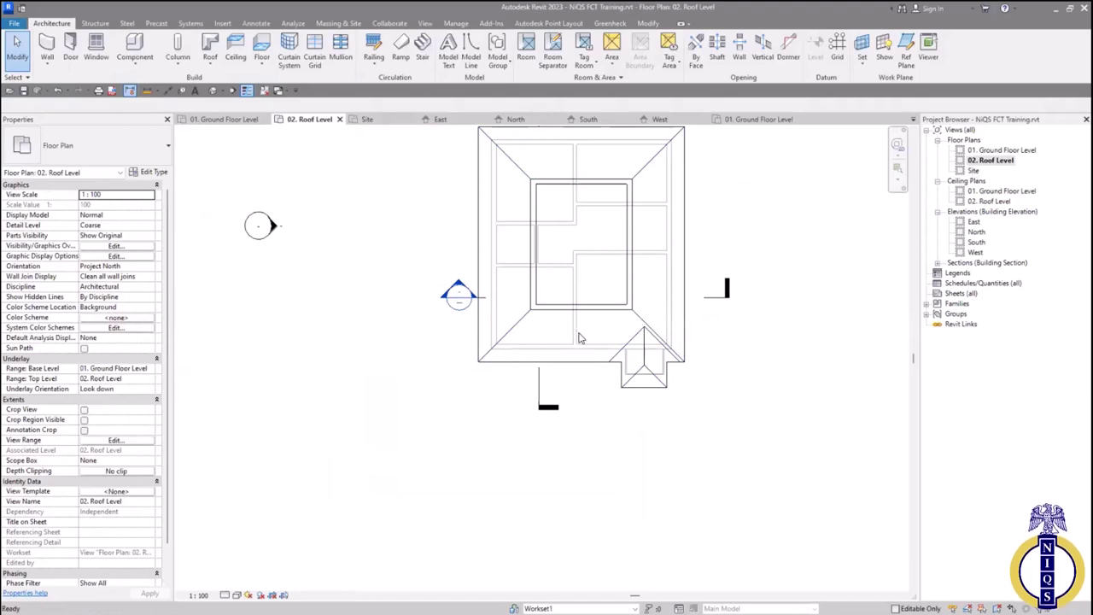
{"action": "key", "text": "ctrl+Tab"}
{"action": "scroll", "coordinate": [474, 373], "scroll_direction": "up", "scroll_amount": 4}
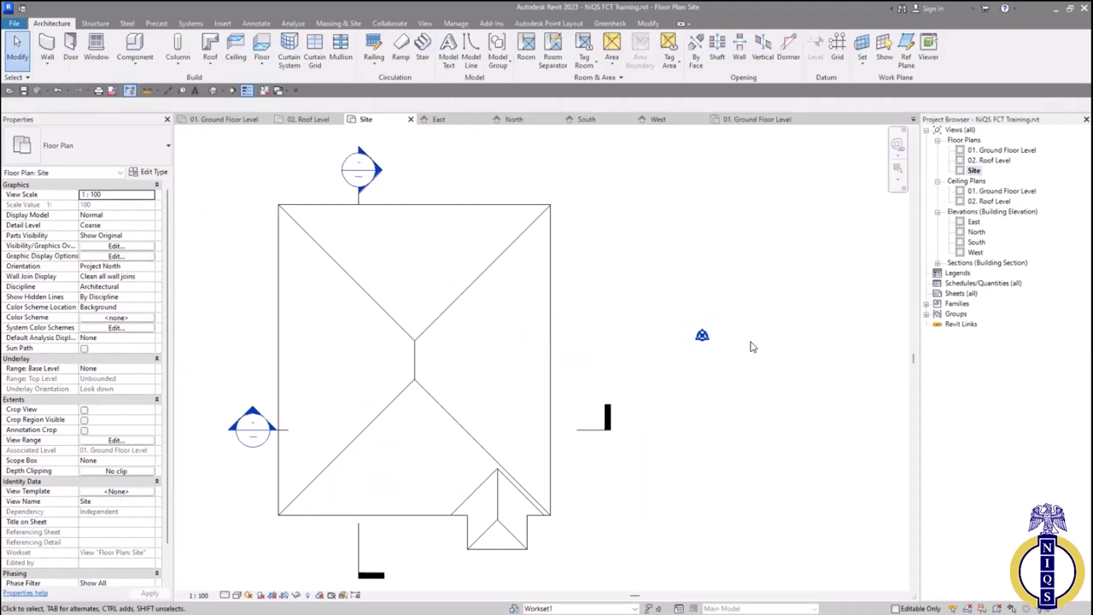
Open Section 1 and raise its crop region's top to include the whole roof
{"action": "left_click", "coordinate": [936, 263]}
{"action": "double_click", "coordinate": [982, 273]}
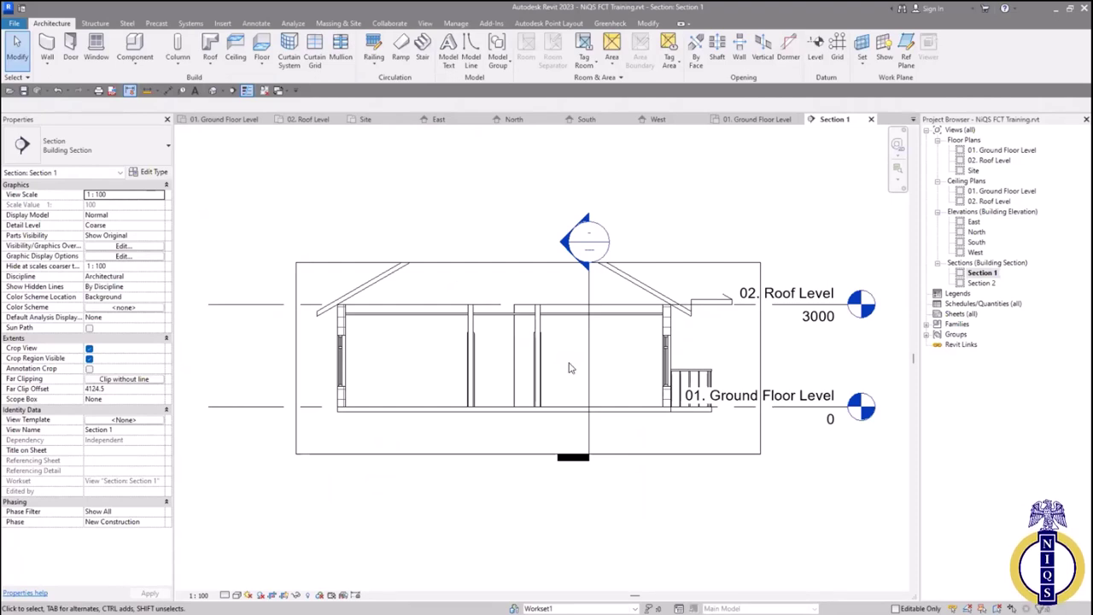
{"action": "left_click", "coordinate": [487, 258]}
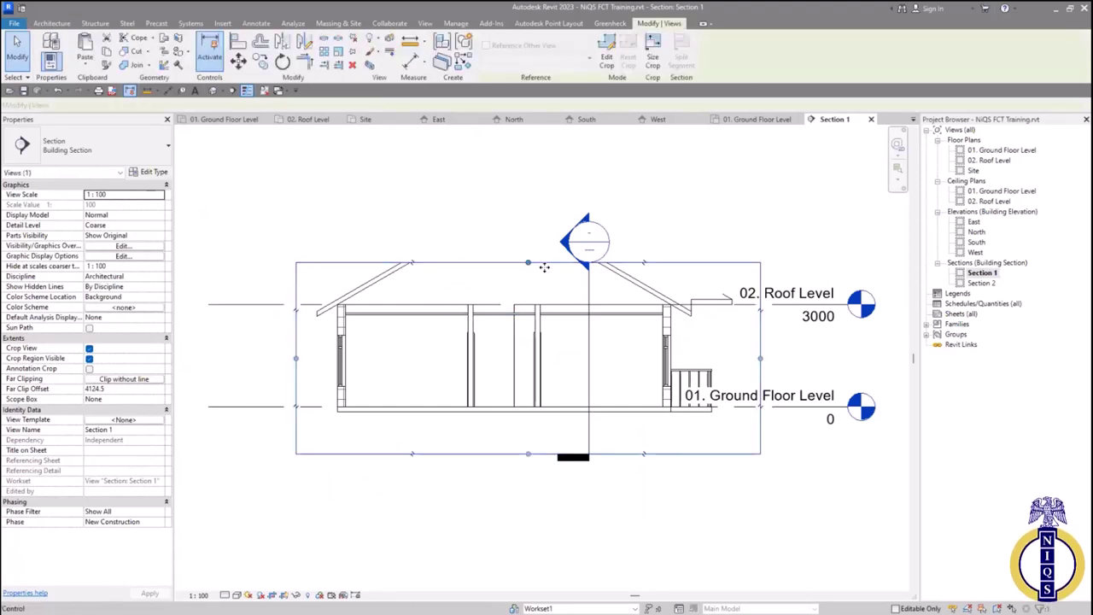
{"action": "left_click_drag", "start_coordinate": [528, 262], "coordinate": [527, 191]}
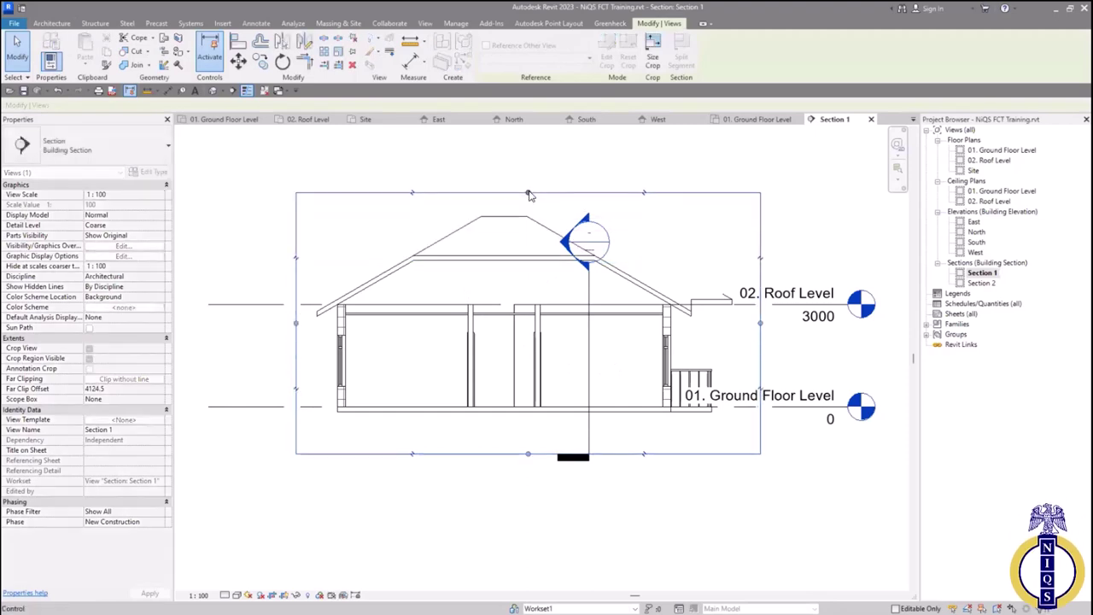
Split the Section 2 line, reposition the split segment, and shift the line down slightly
{"action": "left_click", "coordinate": [590, 299]}
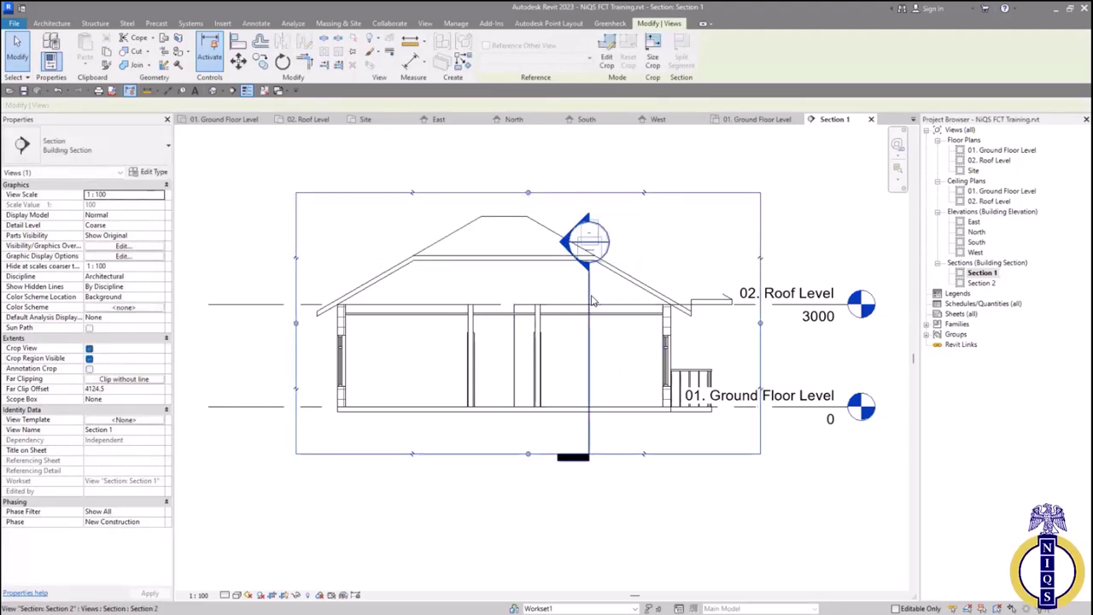
{"action": "left_click", "coordinate": [592, 352]}
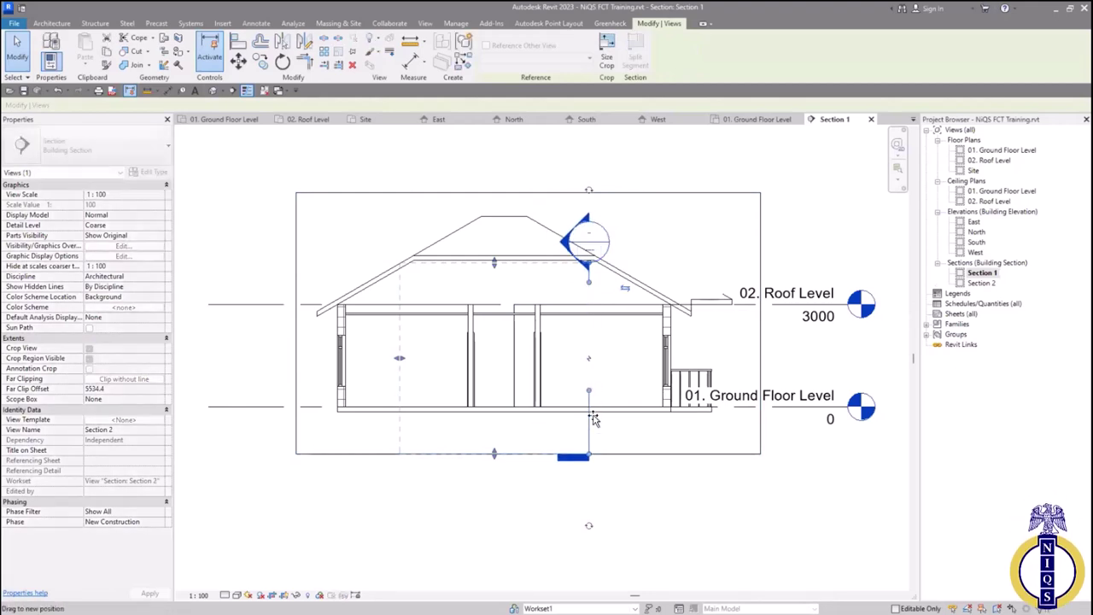
{"action": "left_click", "coordinate": [590, 384]}
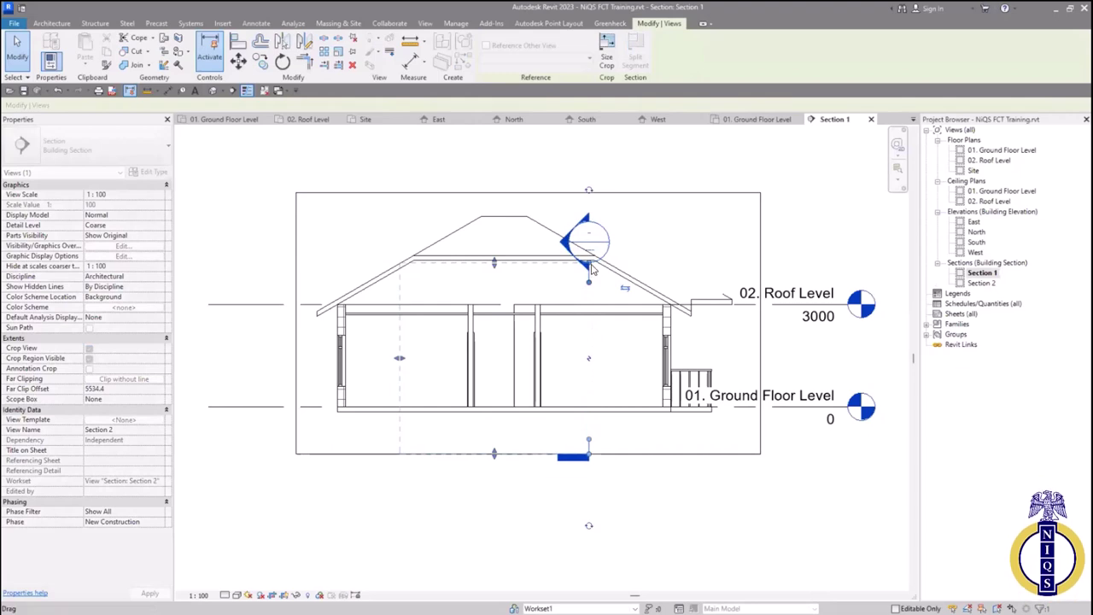
{"action": "left_click", "coordinate": [581, 172]}
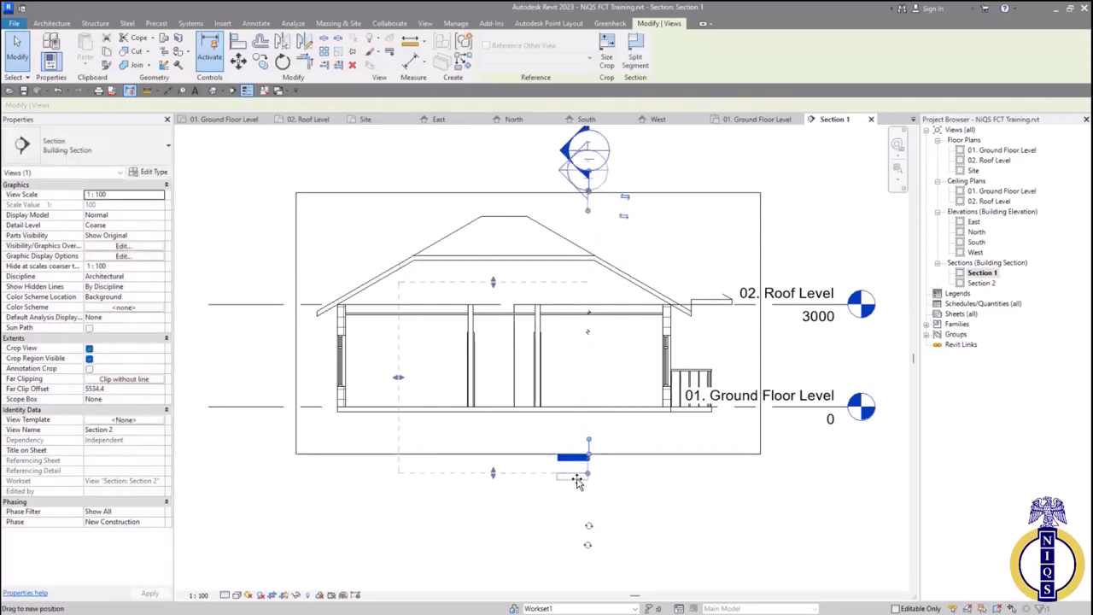
{"action": "left_click_drag", "start_coordinate": [577, 475], "coordinate": [579, 494]}
{"action": "key", "text": "Escape"}
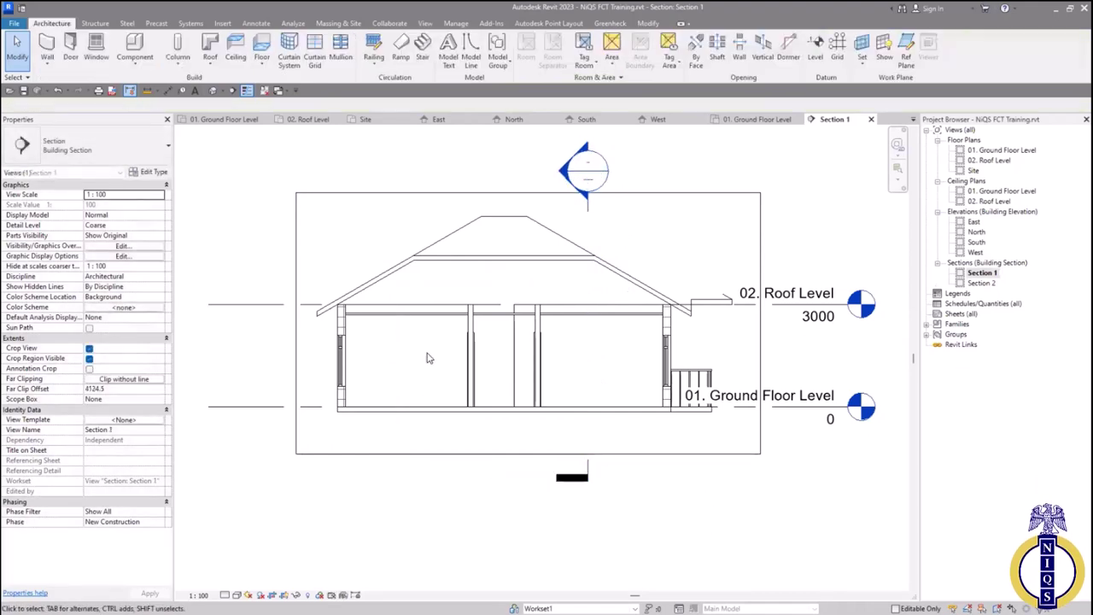
Open Section 2 and raise its crop region's top to include the roof
{"action": "double_click", "coordinate": [981, 283]}
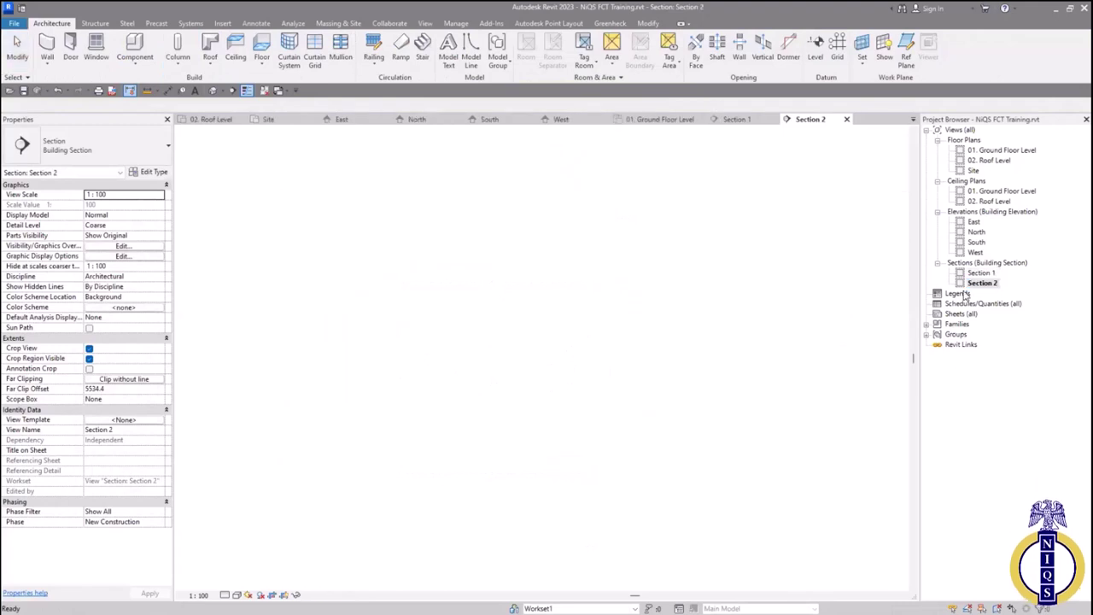
{"action": "left_click", "coordinate": [481, 315]}
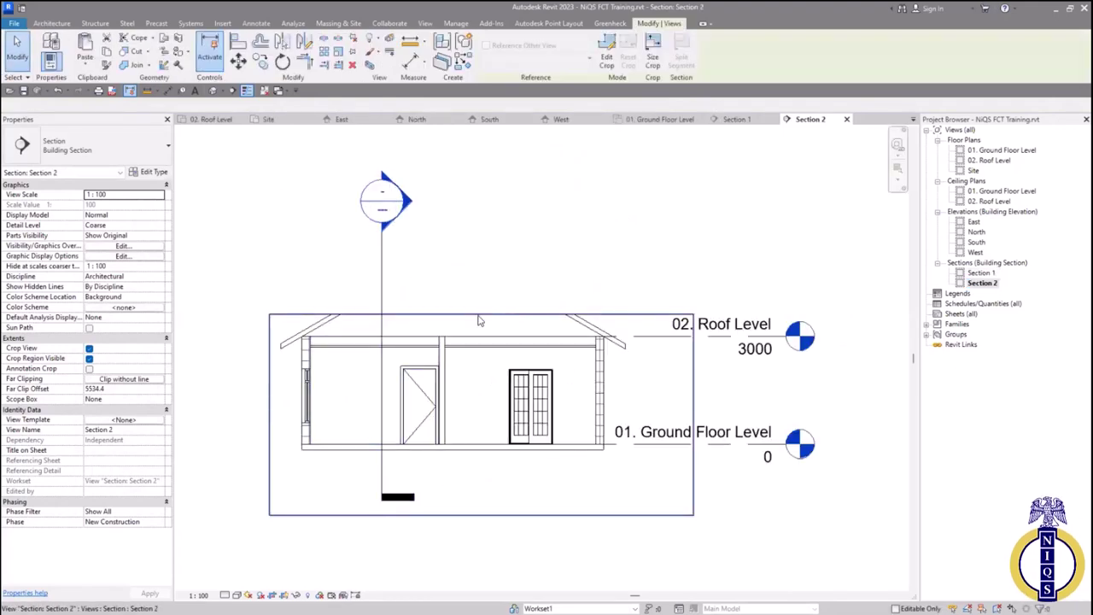
{"action": "left_click_drag", "start_coordinate": [481, 265], "coordinate": [483, 221]}
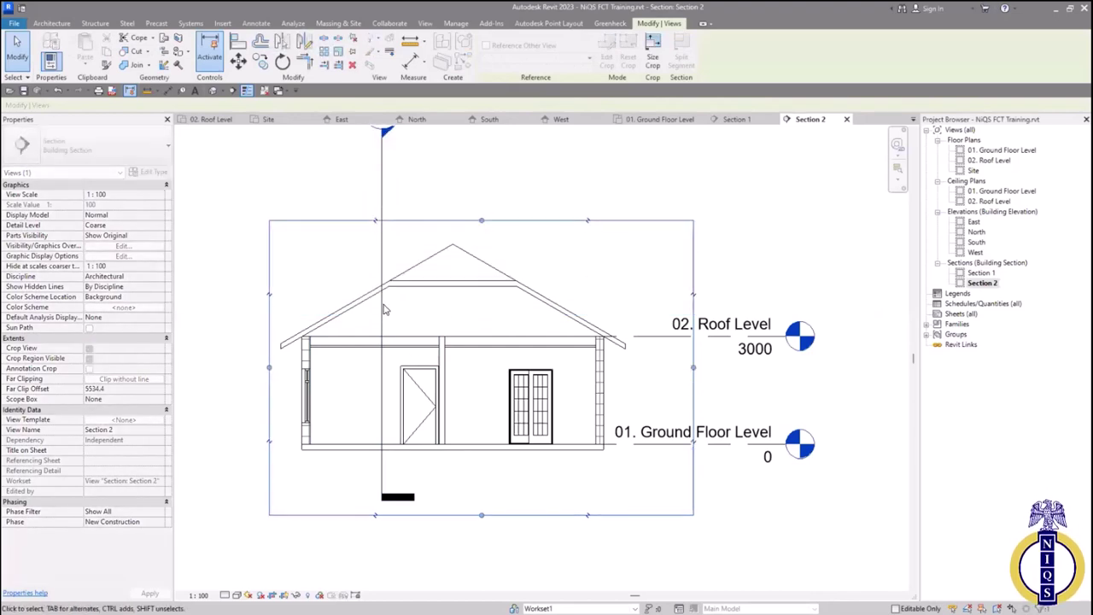
{"action": "scroll", "coordinate": [385, 312], "scroll_direction": "down", "scroll_amount": 1}
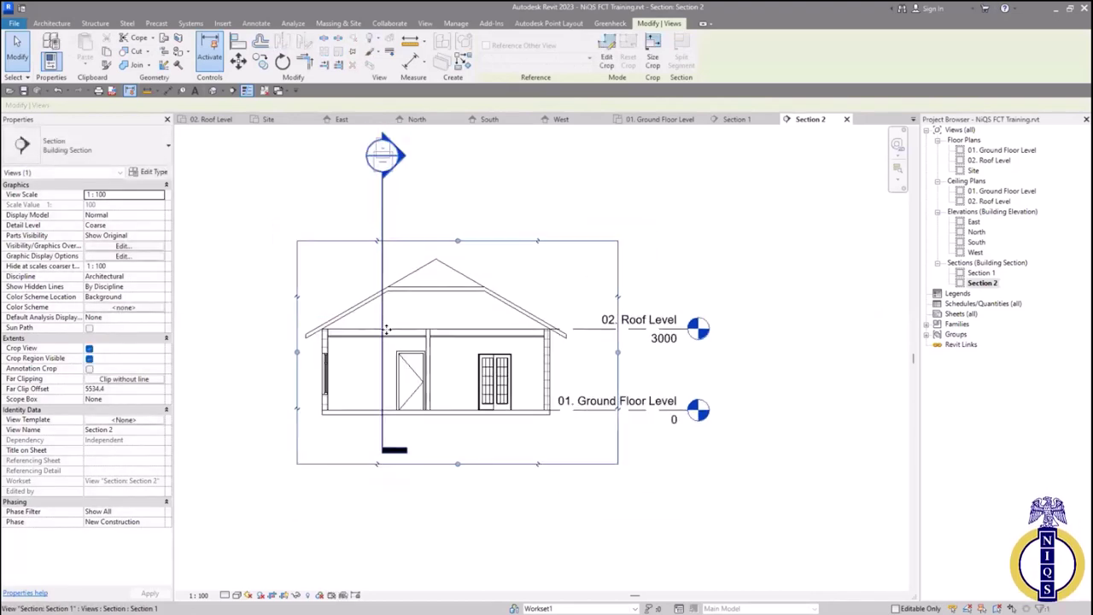
Split the Section 1 line, place the segment, then open the 01. Ground Floor Level plan
{"action": "left_click", "coordinate": [383, 316]}
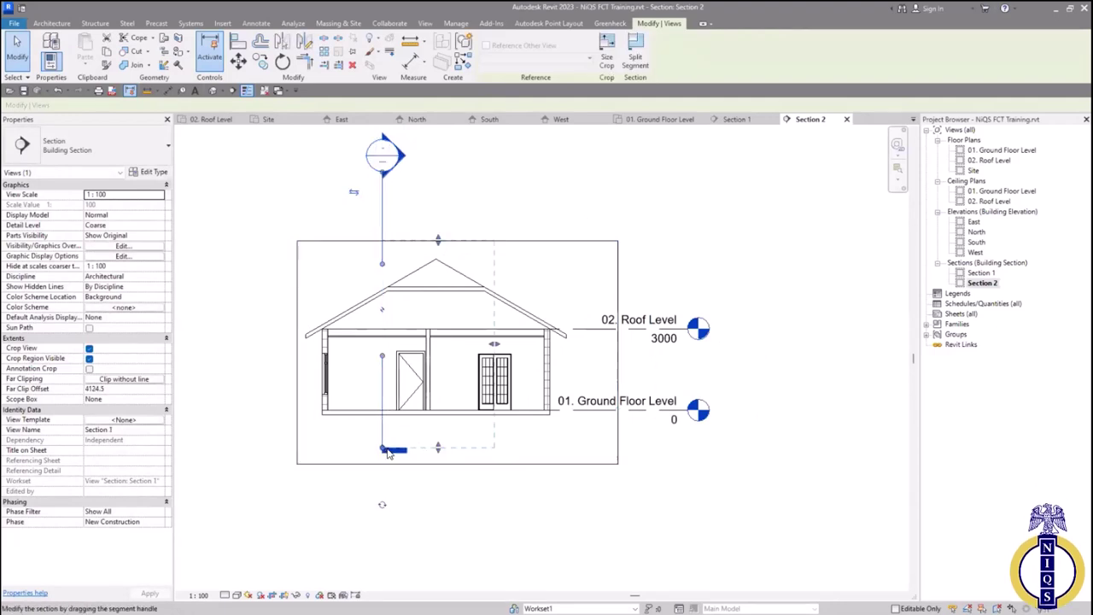
{"action": "key", "text": "s"}
{"action": "left_click", "coordinate": [383, 501]}
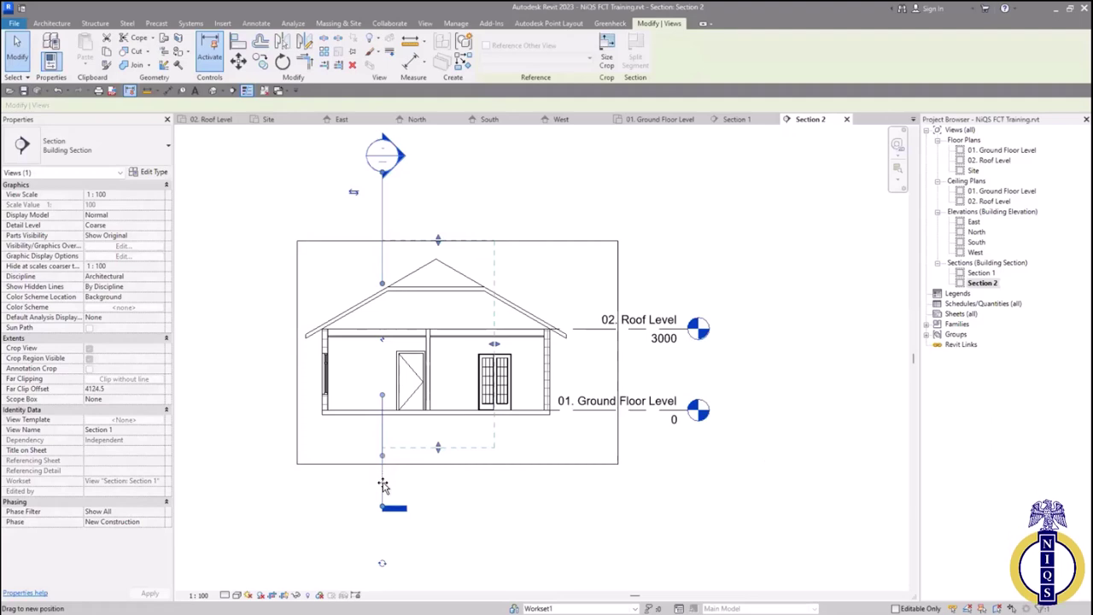
{"action": "left_click", "coordinate": [382, 479]}
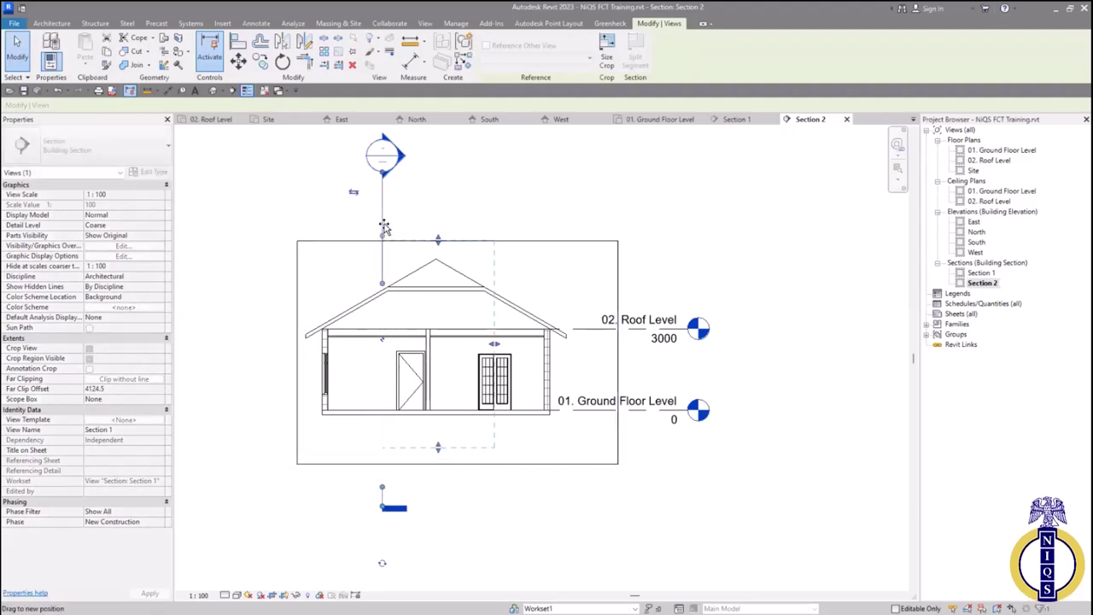
{"action": "left_click", "coordinate": [697, 258]}
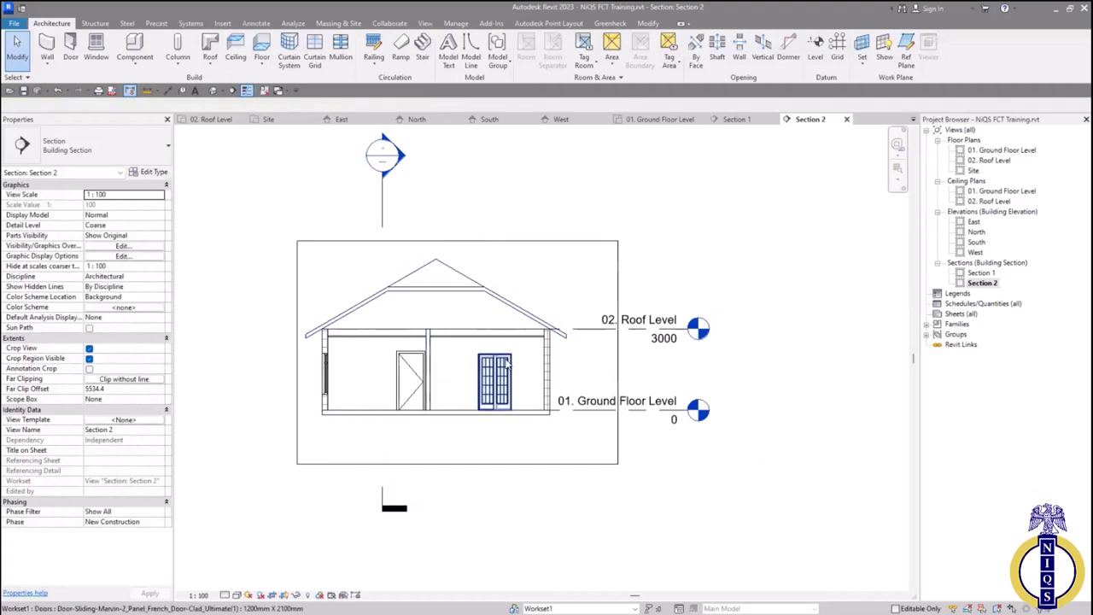
{"action": "scroll", "coordinate": [507, 363], "scroll_direction": "up", "scroll_amount": 2}
{"action": "scroll", "coordinate": [506, 363], "scroll_direction": "down", "scroll_amount": 2}
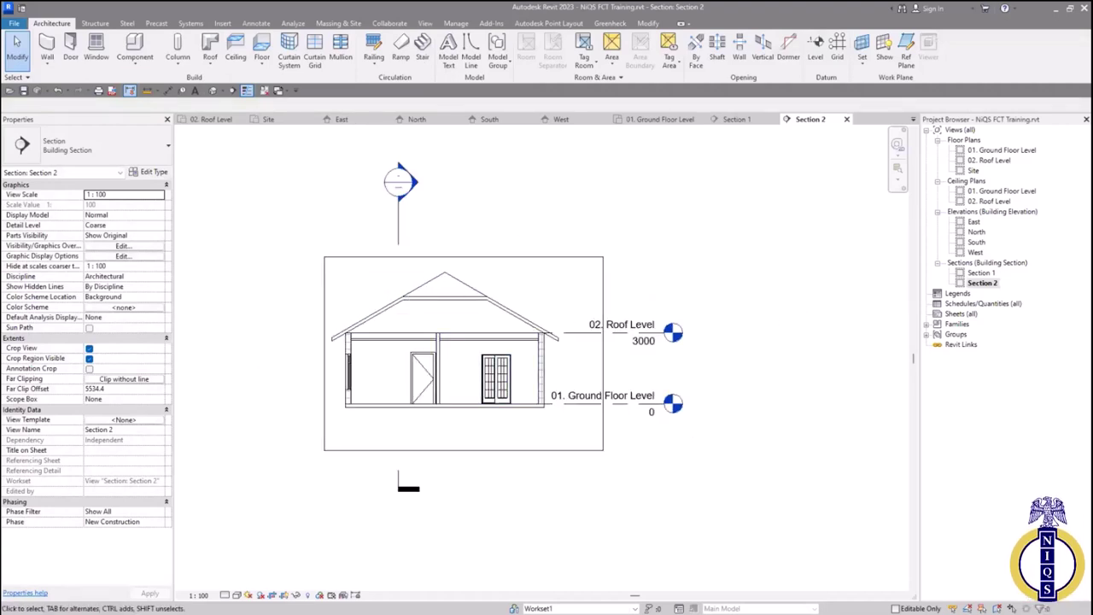
{"action": "double_click", "coordinate": [1001, 149]}
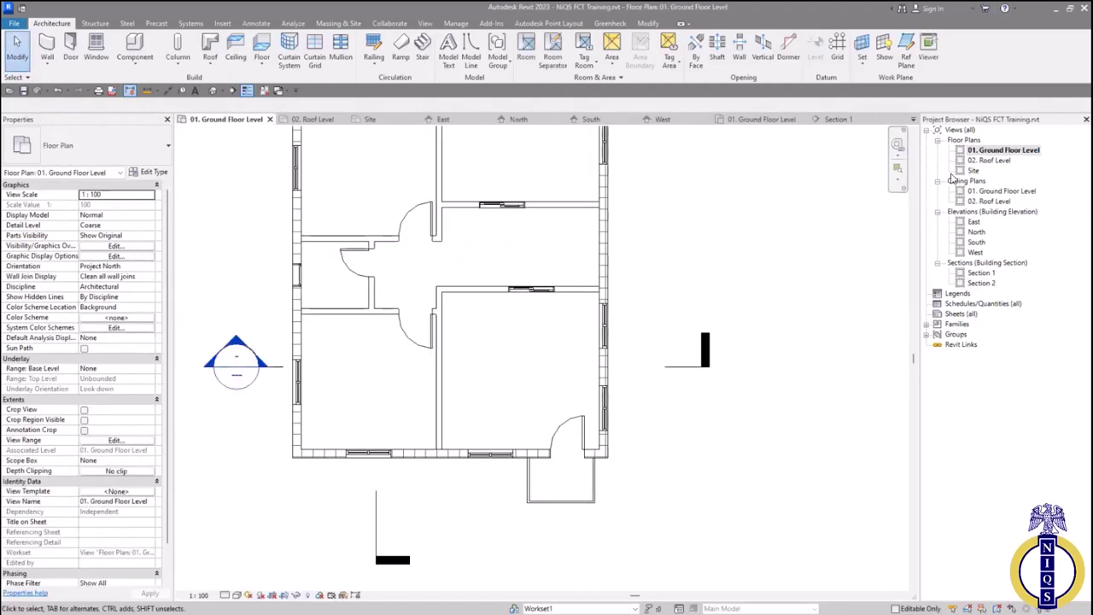
Open 02. Roof Level, Site, then the East, North, South and West elevations in turn
{"action": "double_click", "coordinate": [988, 160]}
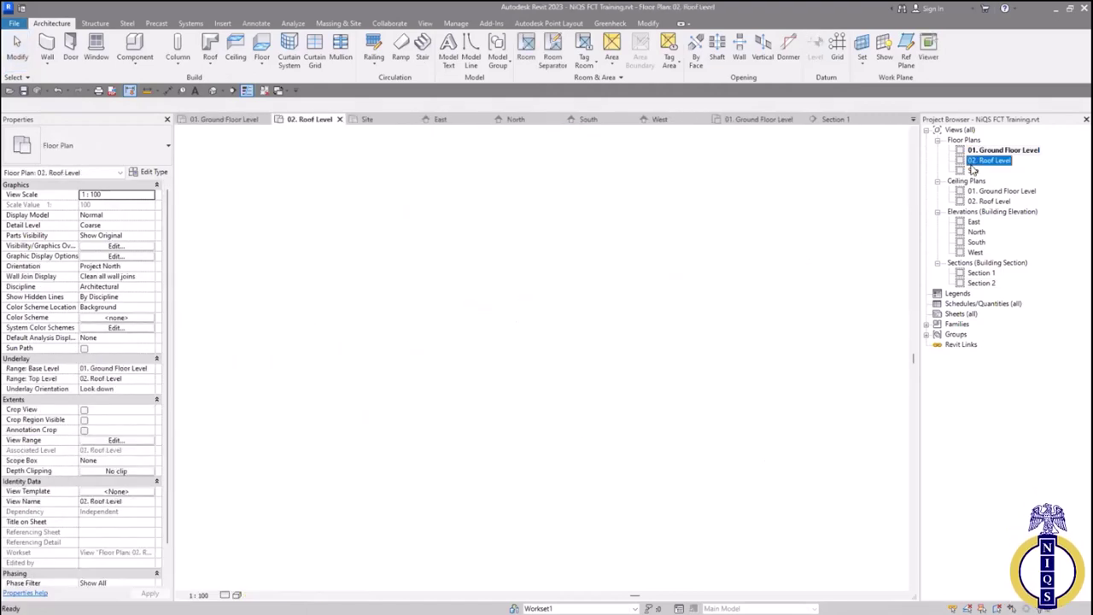
{"action": "double_click", "coordinate": [974, 171]}
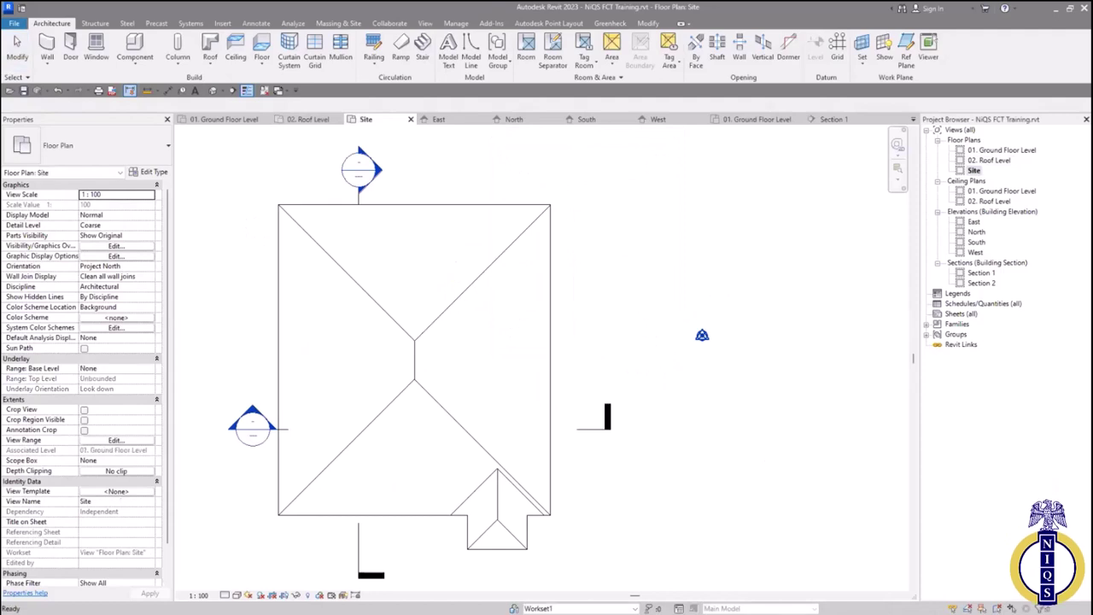
{"action": "double_click", "coordinate": [973, 221]}
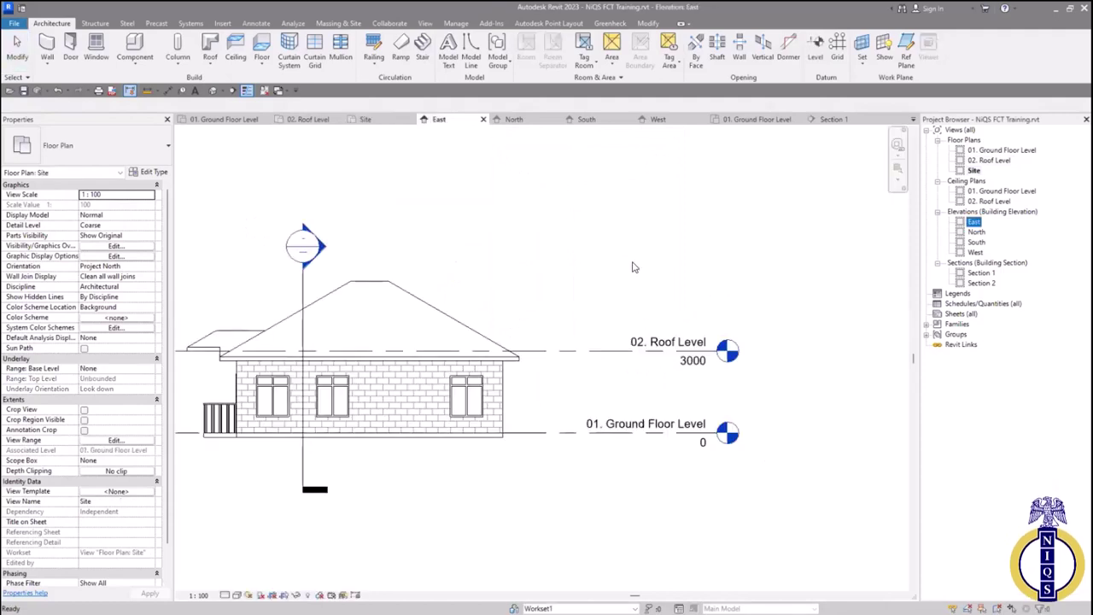
{"action": "scroll", "coordinate": [500, 318], "scroll_direction": "down", "scroll_amount": 1}
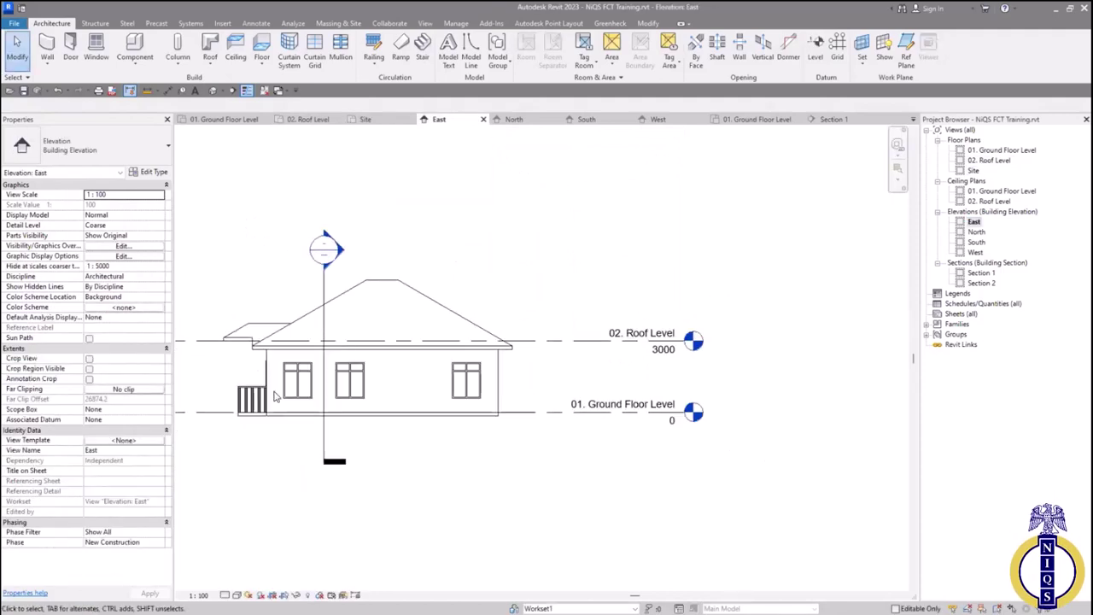
{"action": "scroll", "coordinate": [198, 282], "scroll_direction": "up", "scroll_amount": 2}
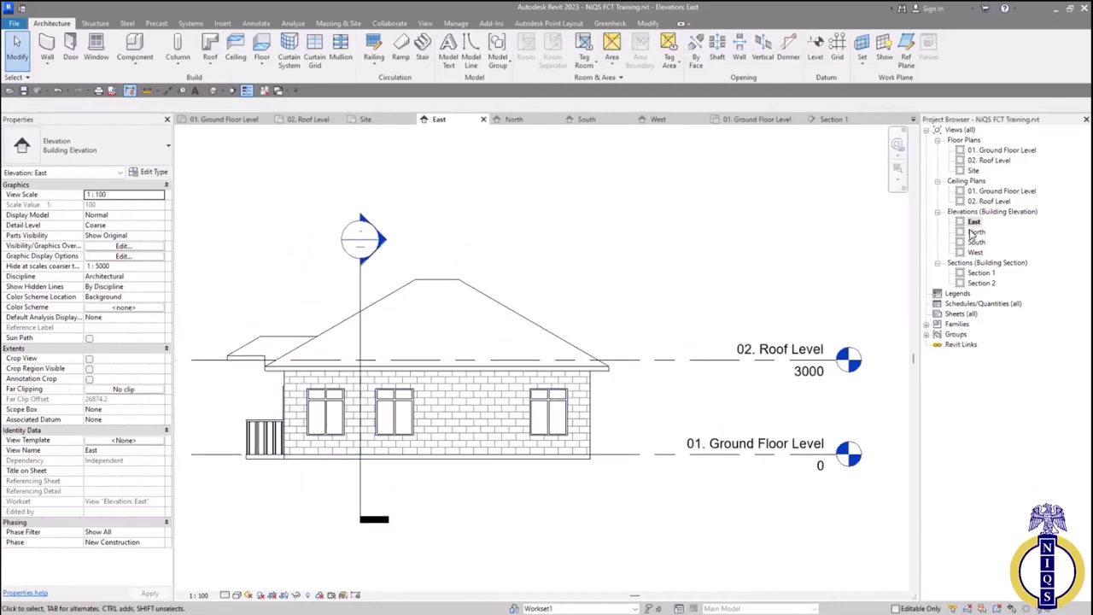
{"action": "double_click", "coordinate": [974, 233]}
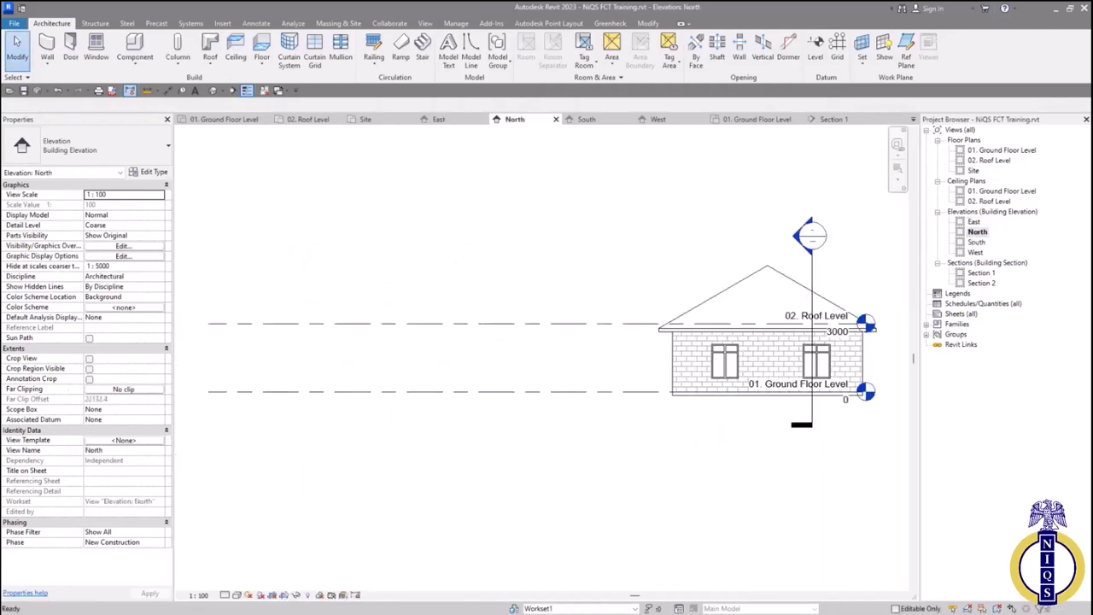
{"action": "double_click", "coordinate": [976, 242]}
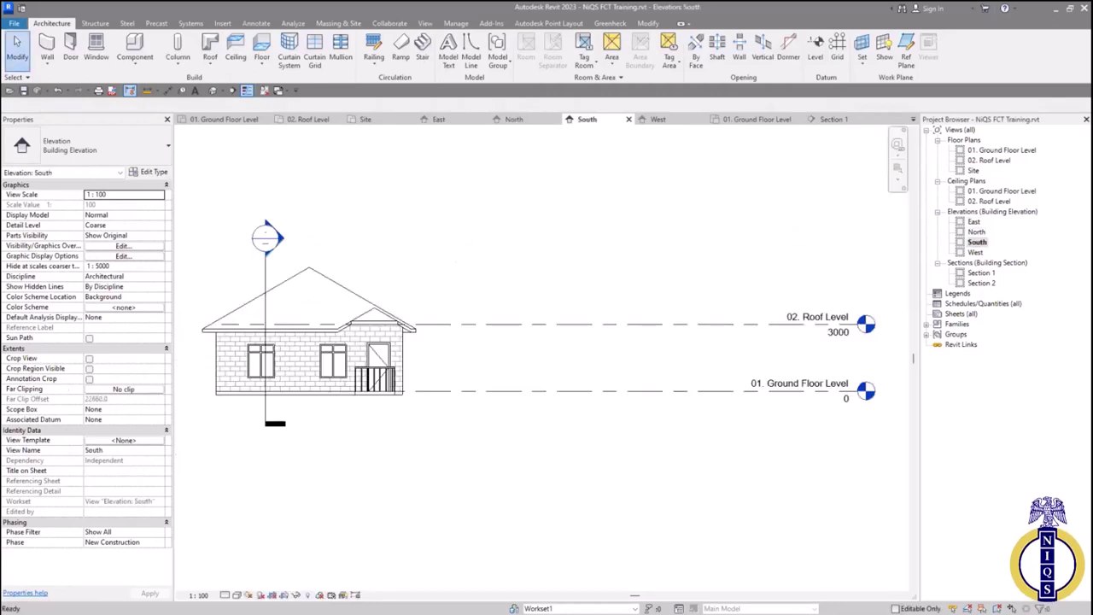
{"action": "double_click", "coordinate": [974, 252]}
{"action": "scroll", "coordinate": [475, 408], "scroll_direction": "down", "scroll_amount": 3}
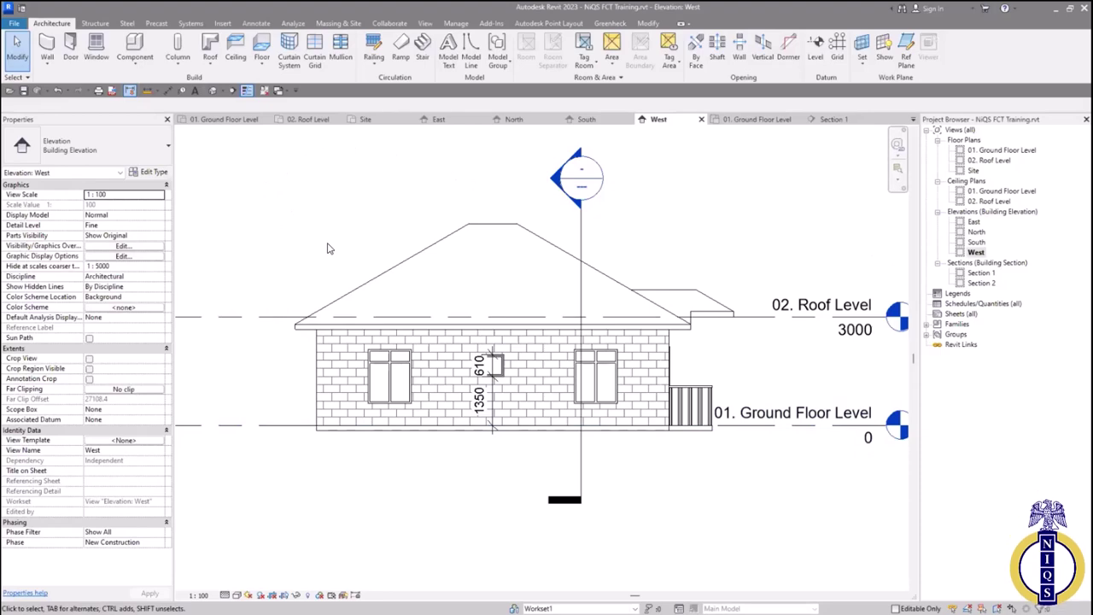
Go to the View tab to start creating a default 3D view
{"action": "left_click", "coordinate": [425, 23]}
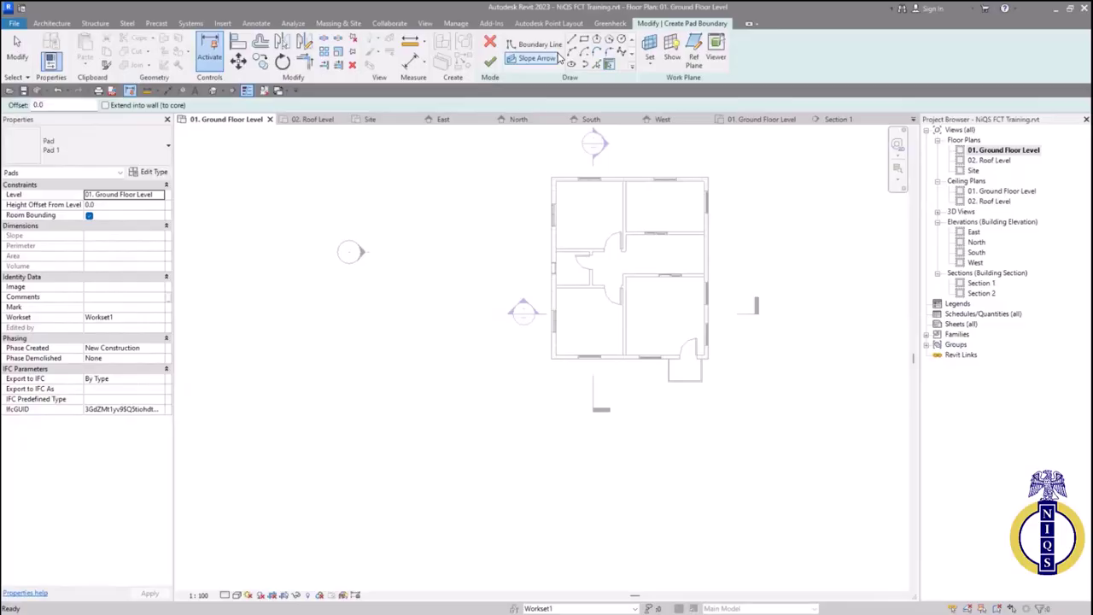
Sketch a rectangular building pad boundary around the house footprint and finish the pad
{"action": "left_click", "coordinate": [598, 40]}
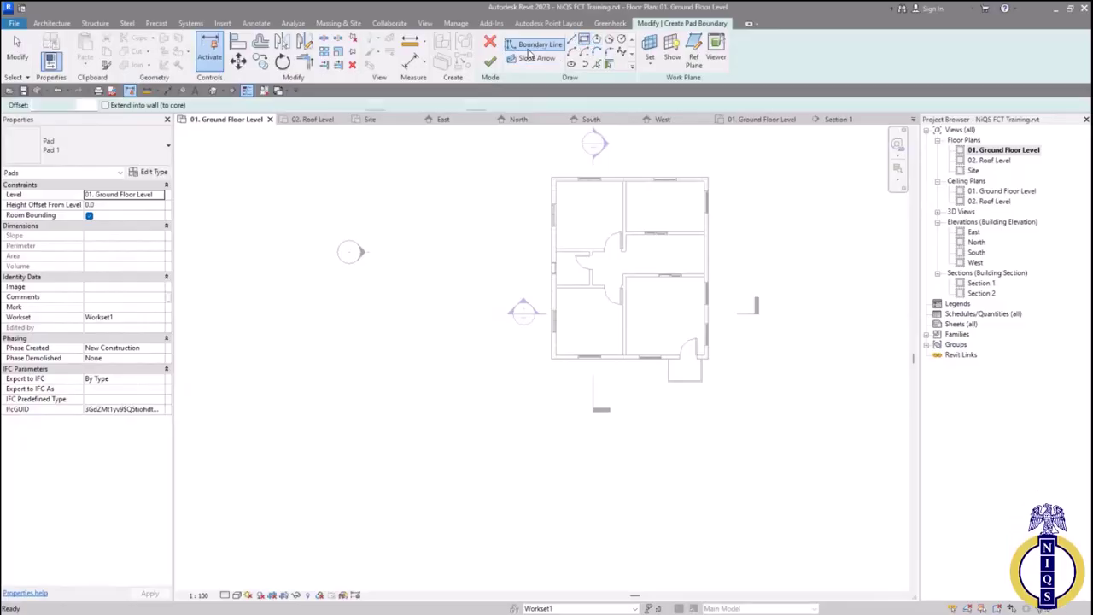
{"action": "left_click", "coordinate": [551, 178]}
{"action": "scroll", "coordinate": [708, 367], "scroll_direction": "up", "scroll_amount": 2}
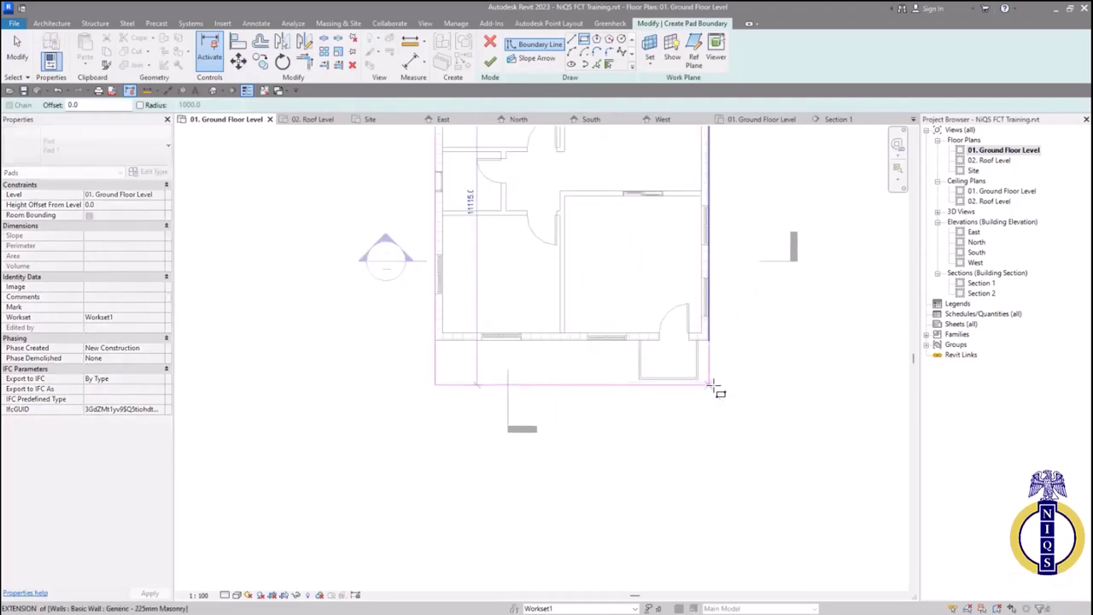
{"action": "left_click", "coordinate": [712, 386]}
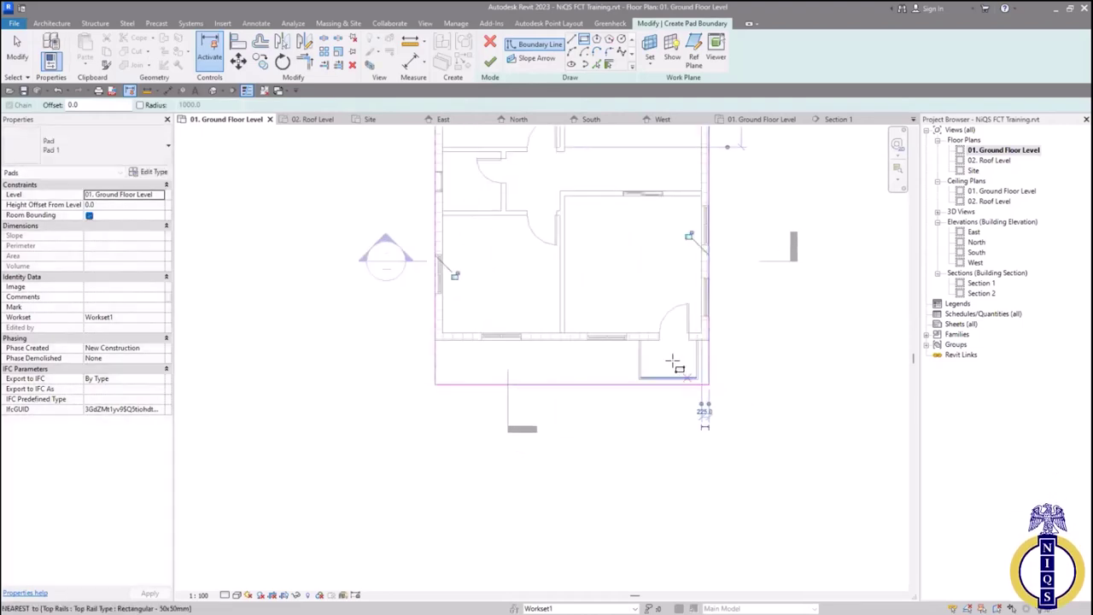
{"action": "left_click", "coordinate": [489, 62]}
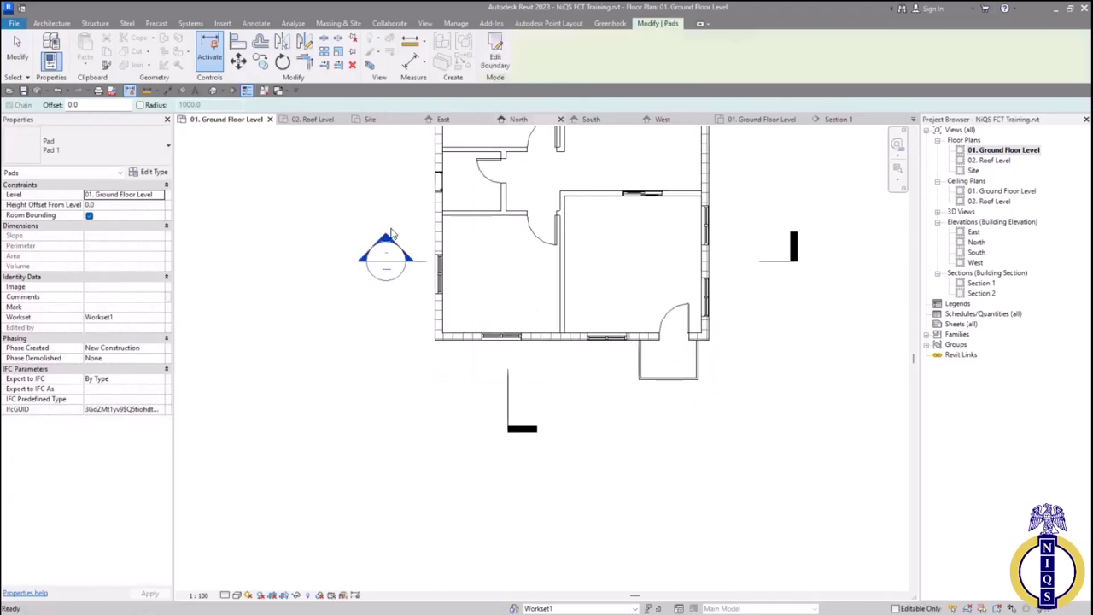
{"action": "left_click", "coordinate": [301, 232]}
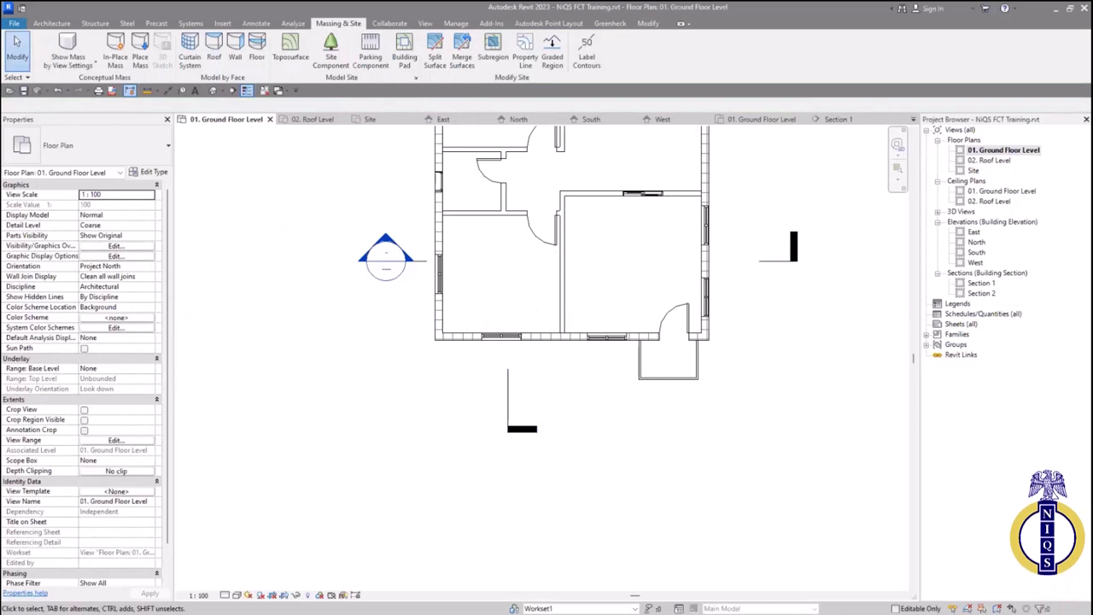
Open the Site plan and create a default 3D view of the house
{"action": "double_click", "coordinate": [973, 169]}
{"action": "scroll", "coordinate": [426, 433], "scroll_direction": "up", "scroll_amount": 3}
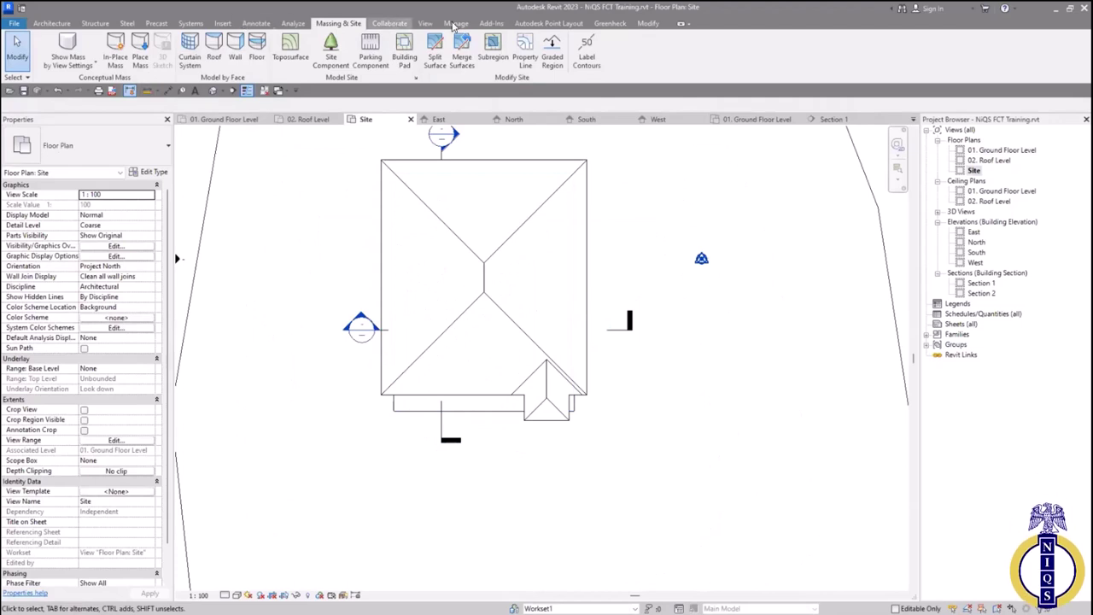
{"action": "left_click", "coordinate": [425, 23]}
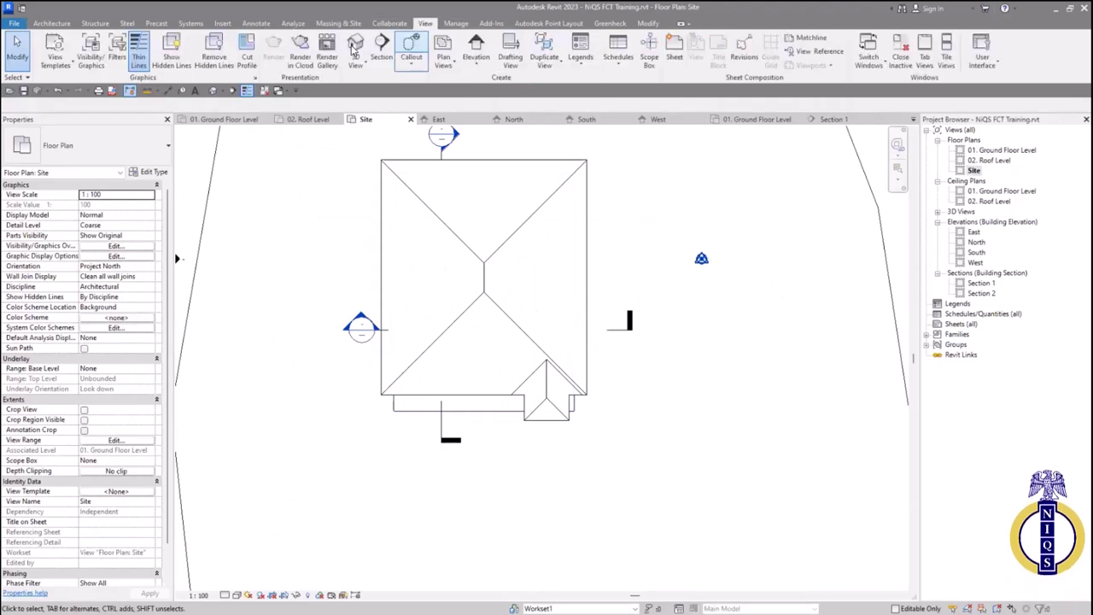
{"action": "left_click", "coordinate": [354, 50]}
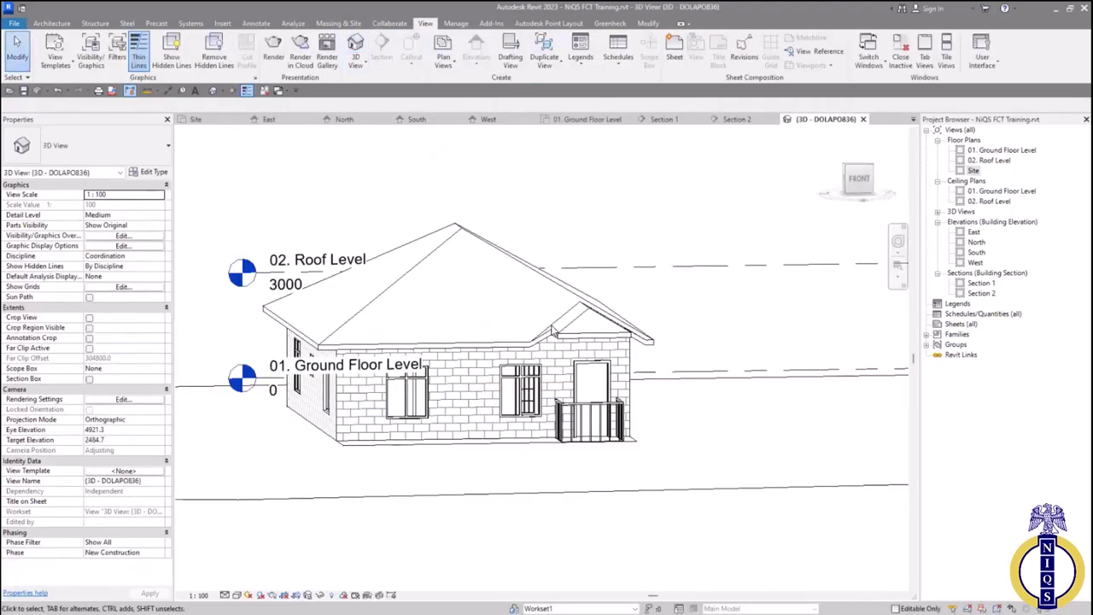
{"action": "middle_click_drag", "start_coordinate": [556, 338], "coordinate": [480, 425], "text": "shift"}
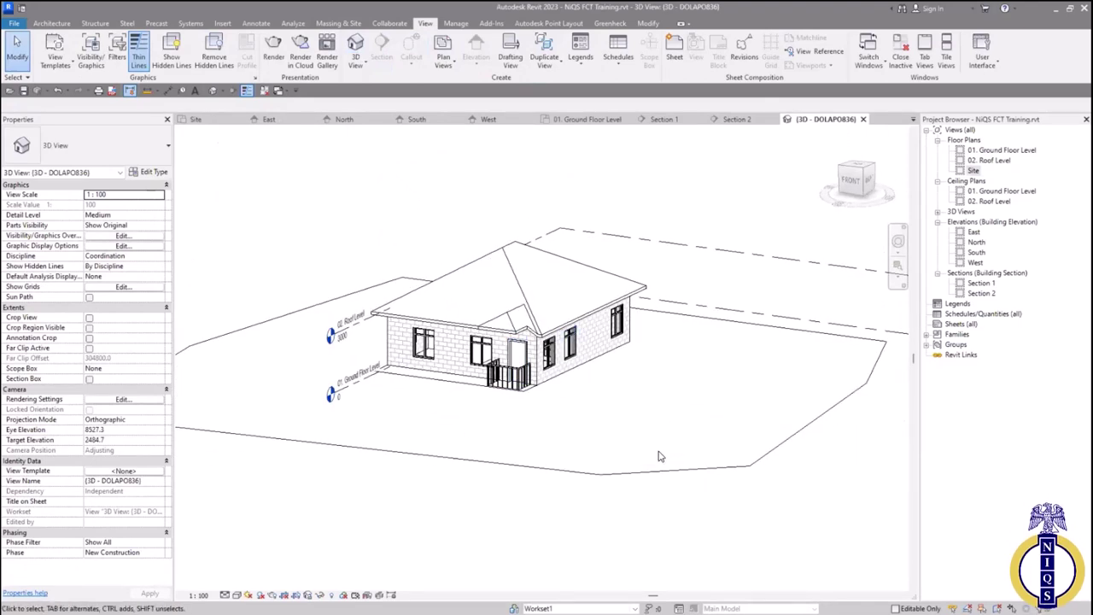
{"action": "scroll", "coordinate": [522, 386], "scroll_direction": "up", "scroll_amount": 4}
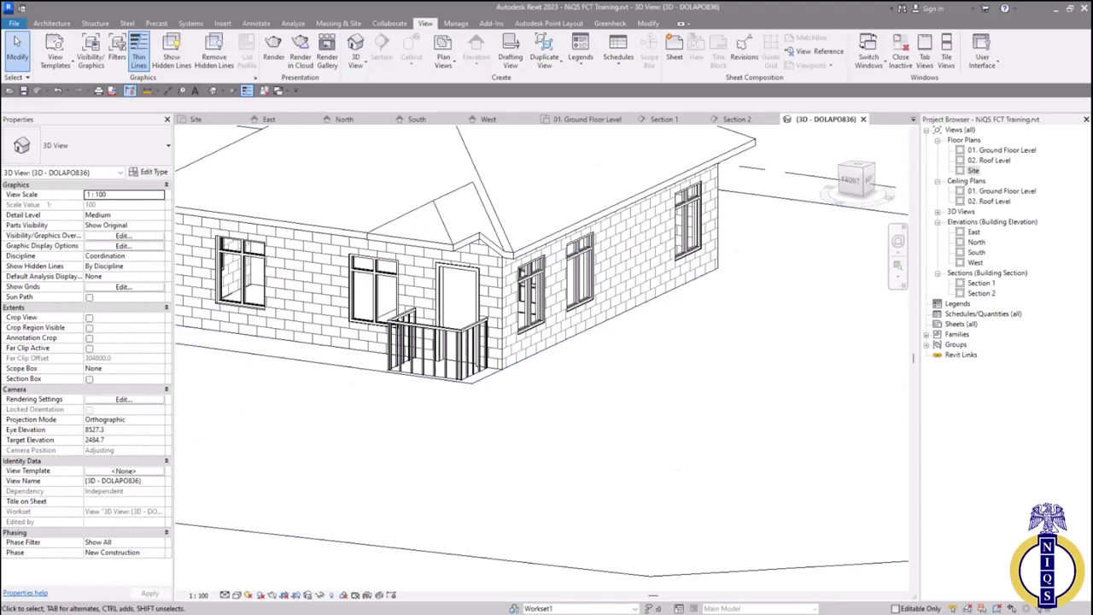
Set the 3D view's detail level to Fine and visual style to Realistic
{"action": "left_click", "coordinate": [224, 595]}
{"action": "left_click", "coordinate": [234, 581]}
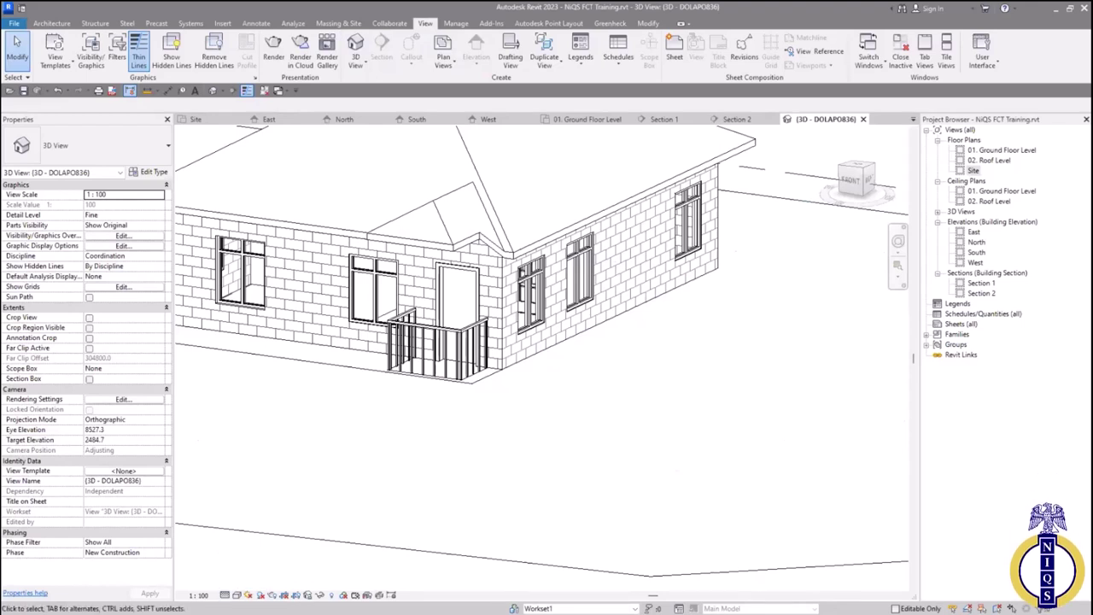
{"action": "left_click", "coordinate": [237, 594]}
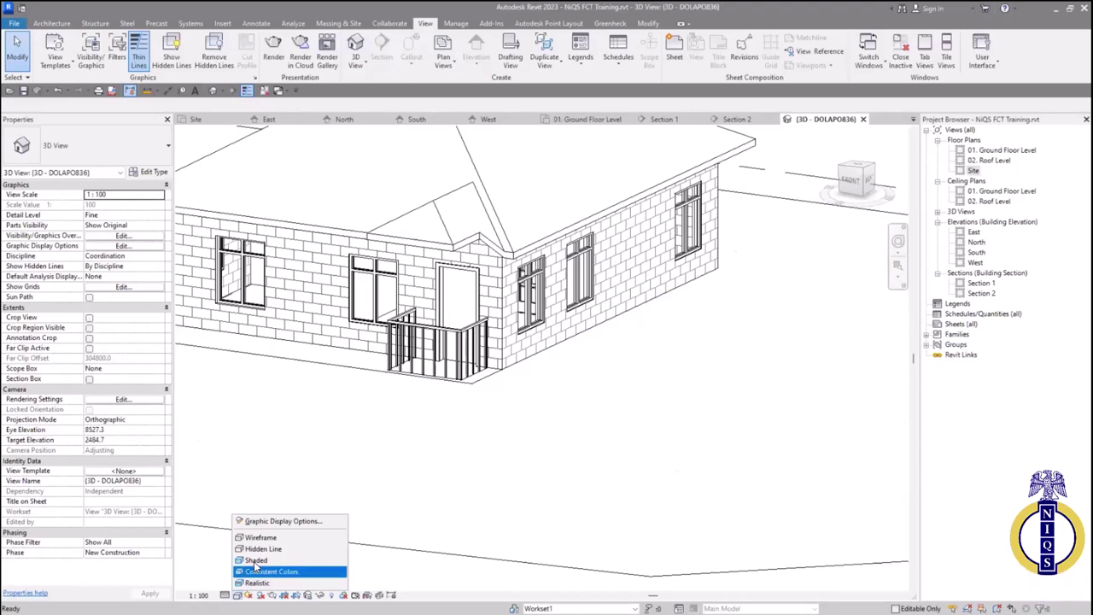
{"action": "left_click", "coordinate": [256, 583]}
{"action": "scroll", "coordinate": [396, 462], "scroll_direction": "down", "scroll_amount": 3}
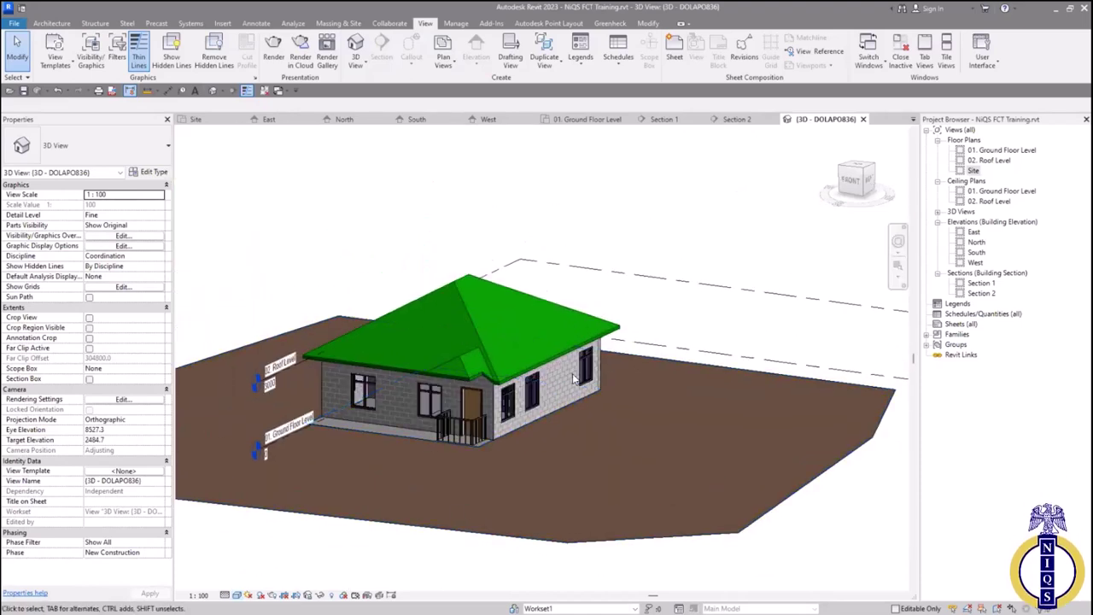
{"action": "scroll", "coordinate": [494, 397], "scroll_direction": "up", "scroll_amount": 5}
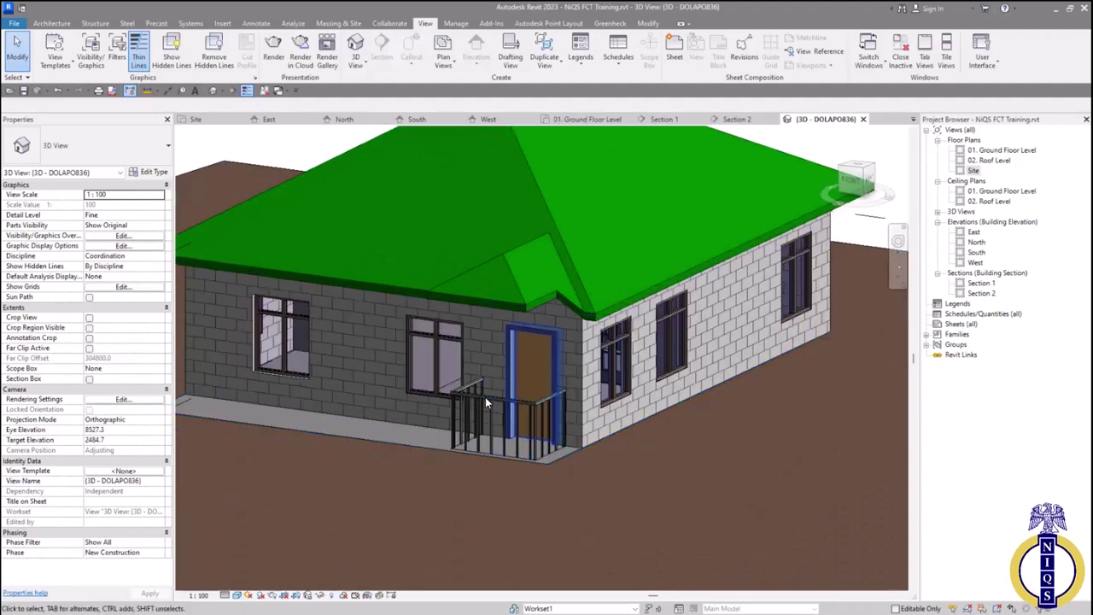
{"action": "scroll", "coordinate": [555, 414], "scroll_direction": "up", "scroll_amount": 2}
Orbit the model to inspect the front wall, window and side wall
{"action": "middle_click_drag", "start_coordinate": [572, 378], "coordinate": [587, 362], "text": "shift"}
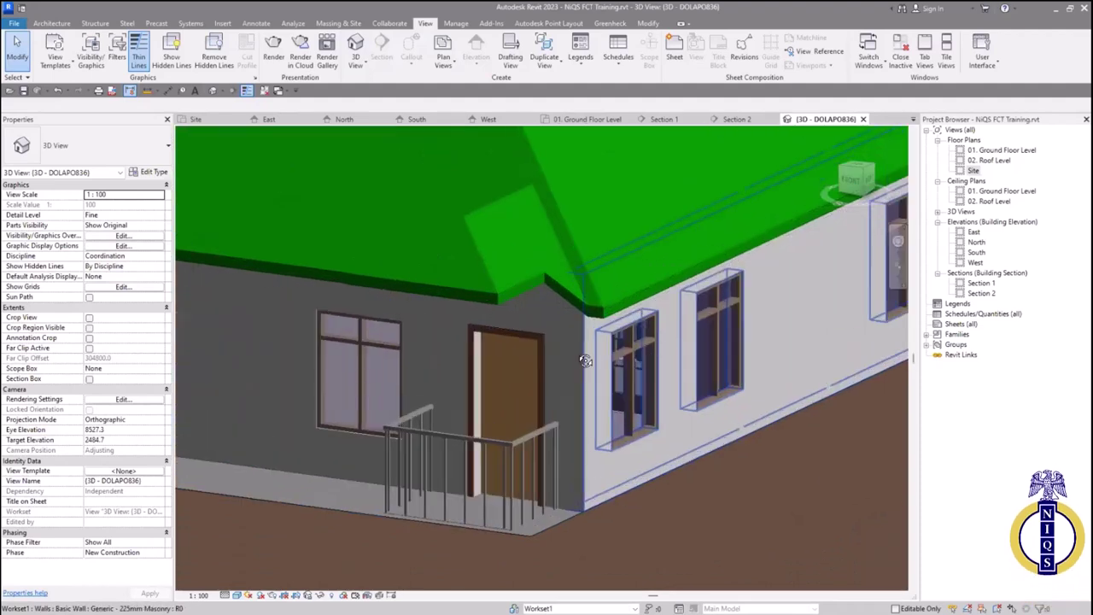
{"action": "middle_click_drag", "start_coordinate": [617, 446], "coordinate": [434, 507], "text": "shift"}
{"action": "scroll", "coordinate": [437, 509], "scroll_direction": "up", "scroll_amount": 3}
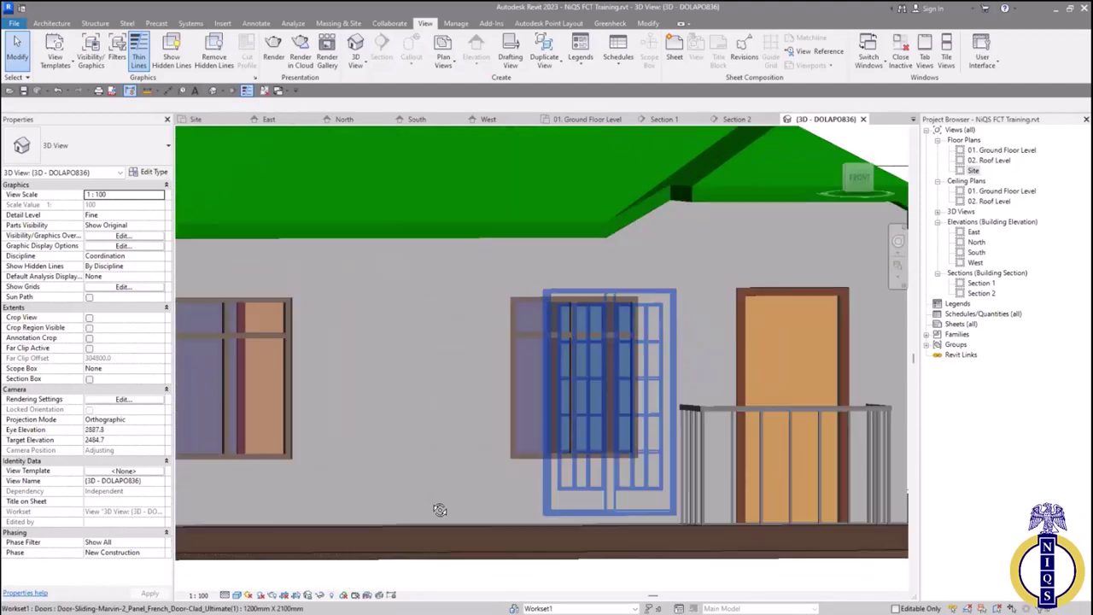
{"action": "scroll", "coordinate": [439, 509], "scroll_direction": "up", "scroll_amount": 2}
{"action": "middle_click_drag", "start_coordinate": [386, 426], "coordinate": [363, 459], "text": "shift"}
{"action": "scroll", "coordinate": [364, 459], "scroll_direction": "down", "scroll_amount": 4}
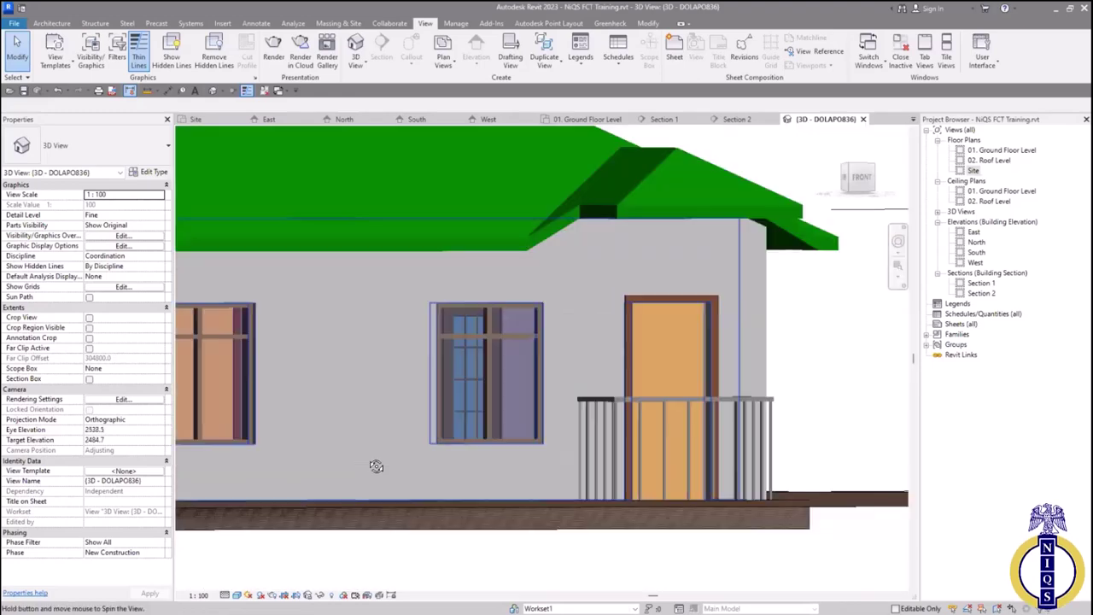
{"action": "middle_click_drag", "start_coordinate": [420, 501], "coordinate": [464, 500], "text": "shift"}
{"action": "scroll", "coordinate": [453, 503], "scroll_direction": "up", "scroll_amount": 2}
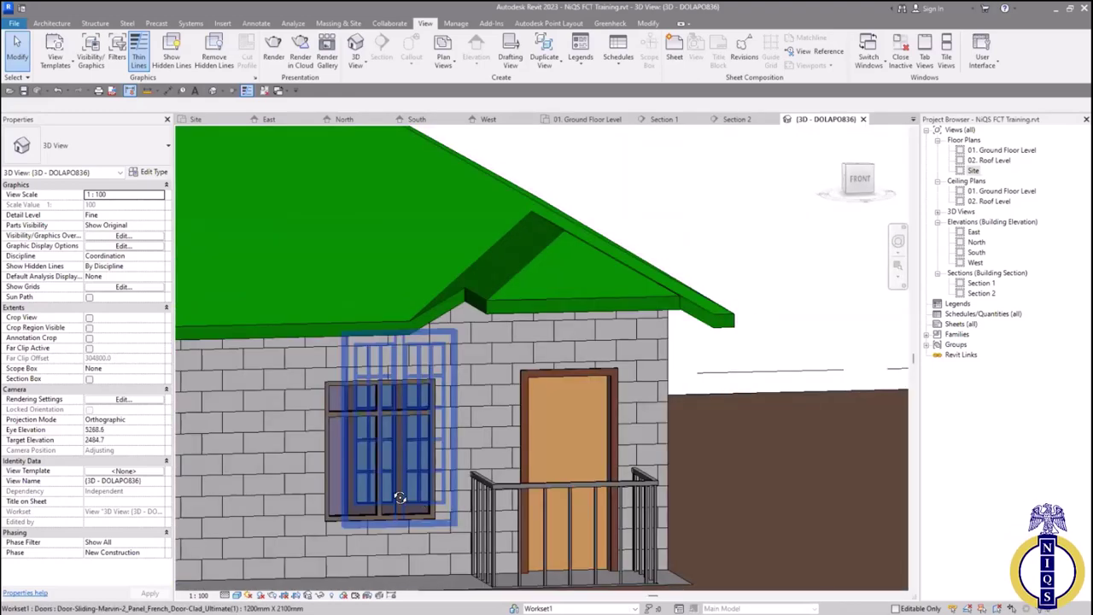
{"action": "middle_click_drag", "start_coordinate": [371, 491], "coordinate": [392, 398], "text": "shift"}
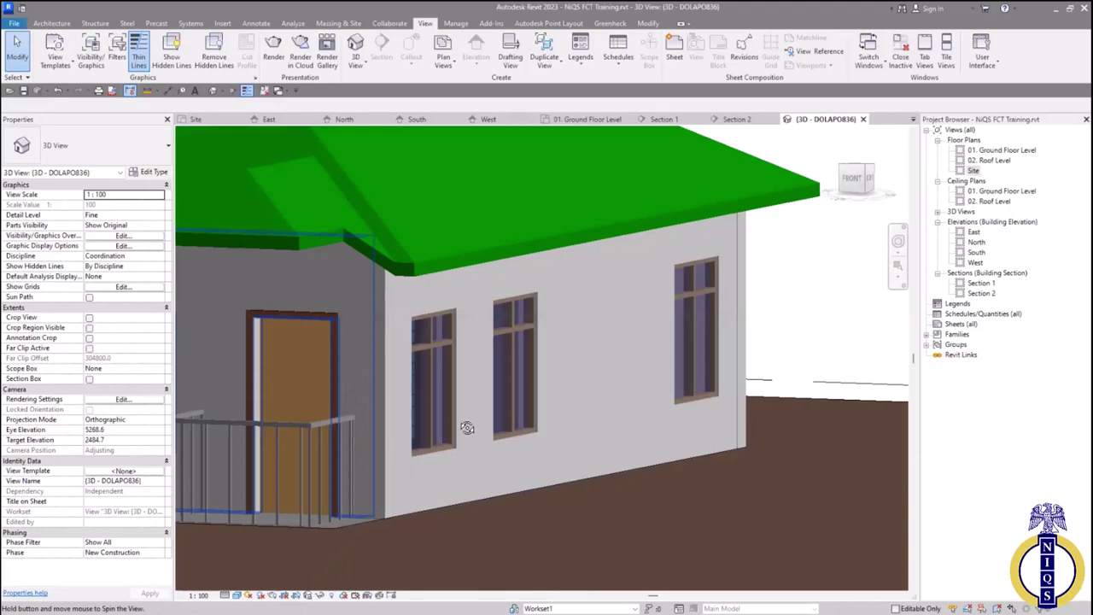
{"action": "middle_click_drag", "start_coordinate": [473, 426], "coordinate": [362, 411], "text": "shift"}
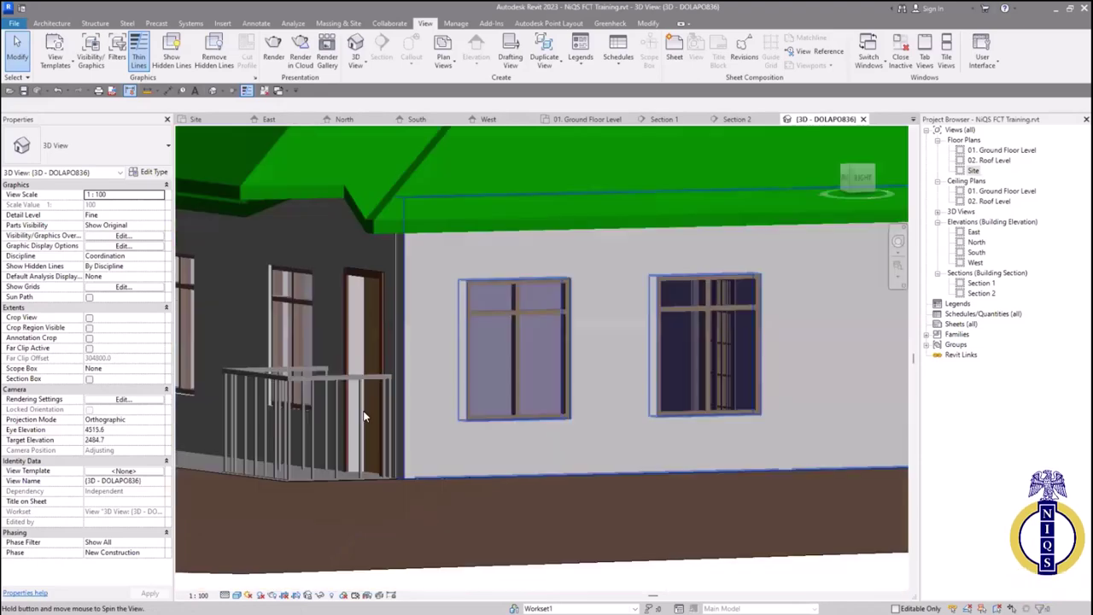
{"action": "scroll", "coordinate": [375, 422], "scroll_direction": "down", "scroll_amount": 3}
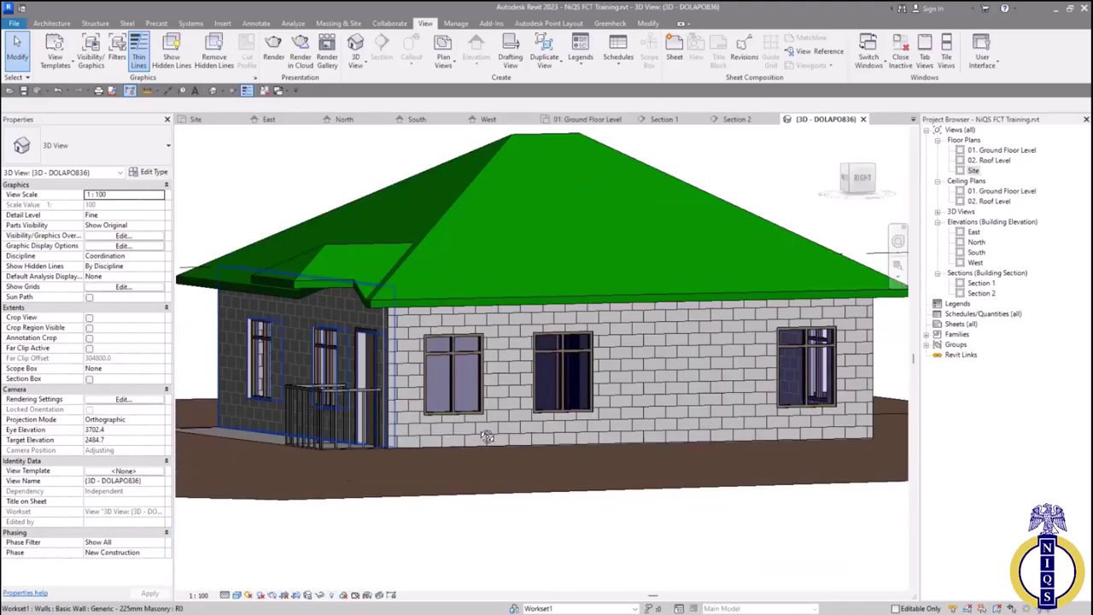
Orbit around to the door corner, the left side and the roof from above
{"action": "middle_click_drag", "start_coordinate": [486, 436], "coordinate": [452, 479], "text": "shift"}
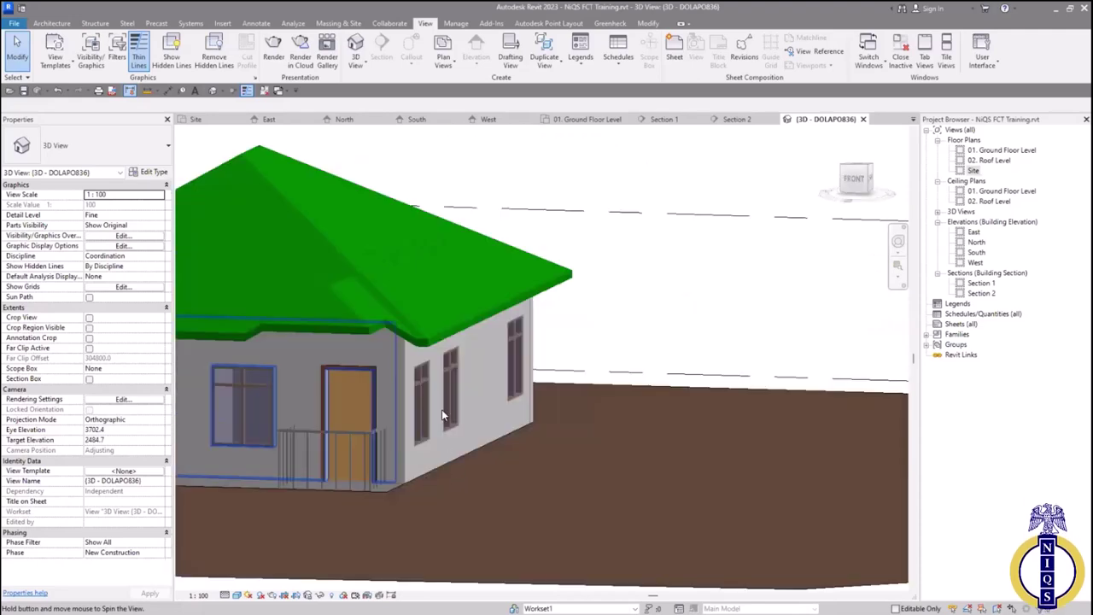
{"action": "middle_click_drag", "start_coordinate": [610, 449], "coordinate": [585, 431], "text": "shift"}
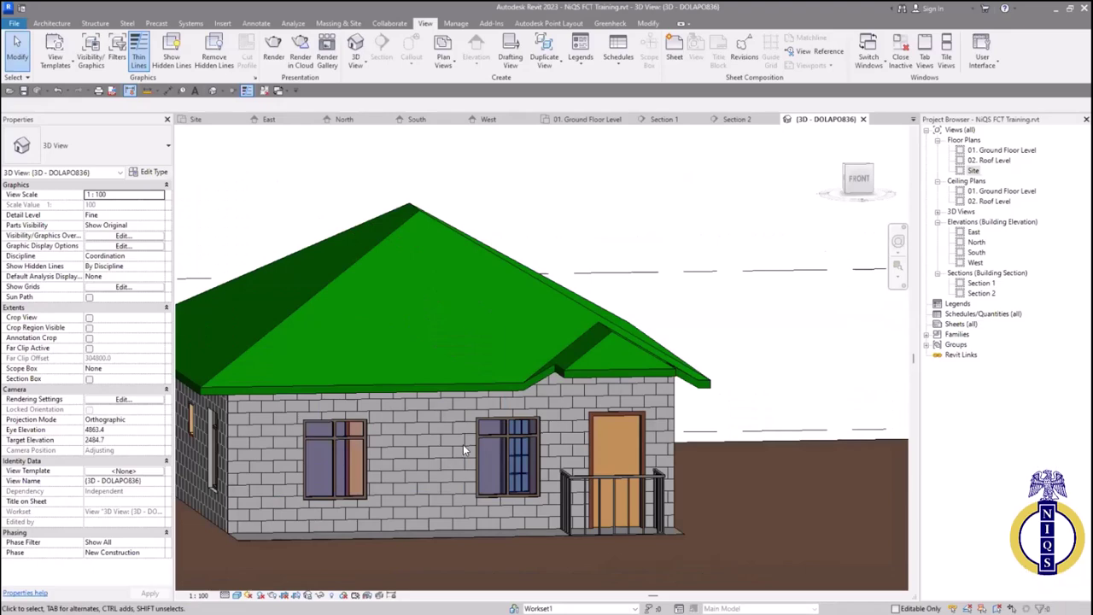
{"action": "middle_click_drag", "start_coordinate": [463, 444], "coordinate": [463, 449], "text": "shift"}
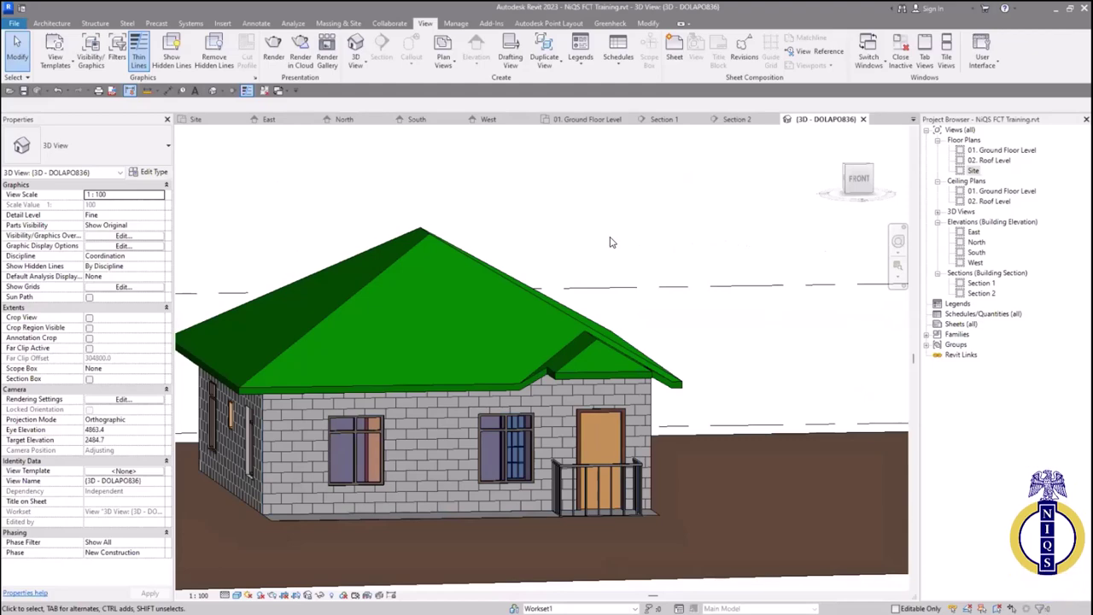
{"action": "middle_click_drag", "start_coordinate": [618, 247], "coordinate": [690, 423], "text": "shift"}
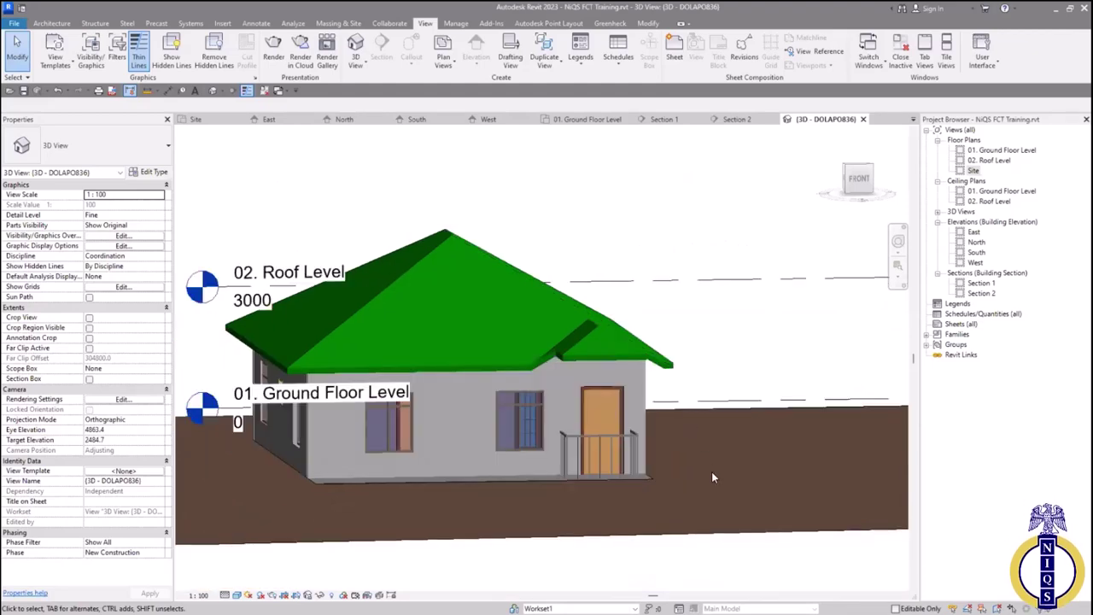
{"action": "middle_click_drag", "start_coordinate": [712, 471], "coordinate": [721, 482], "text": "shift"}
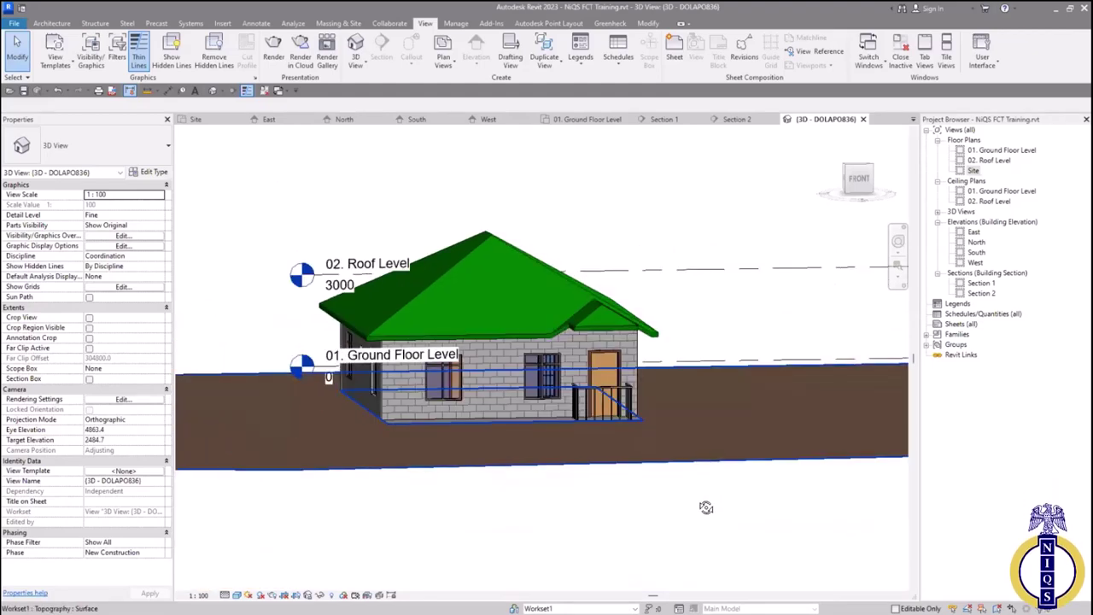
{"action": "middle_click_drag", "start_coordinate": [615, 510], "coordinate": [425, 557], "text": "shift"}
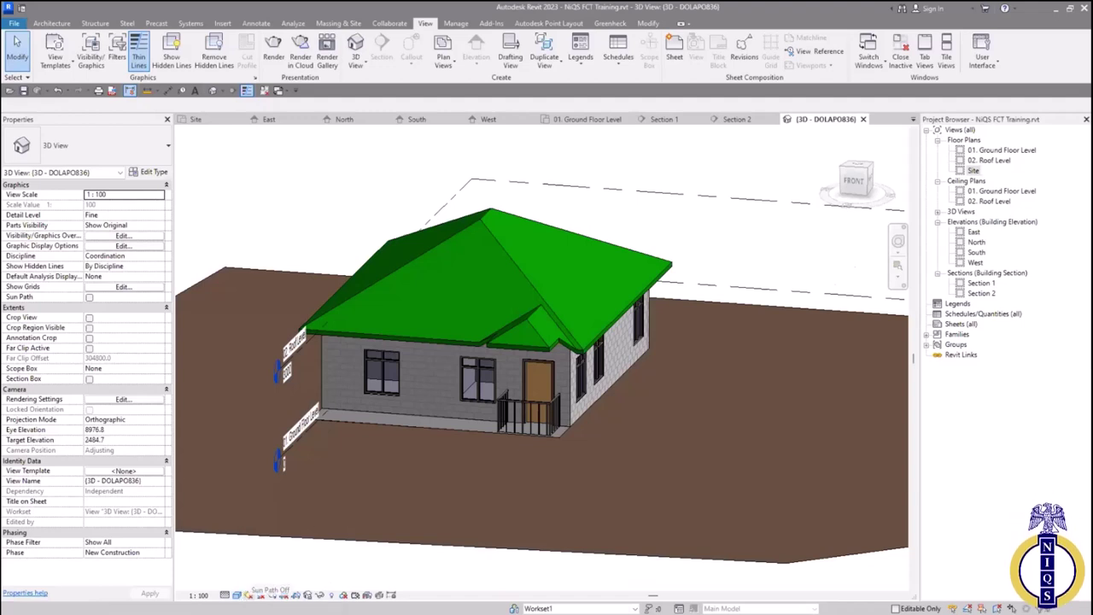
Turn on the sun path using the specified project location, date and time
{"action": "left_click", "coordinate": [260, 595]}
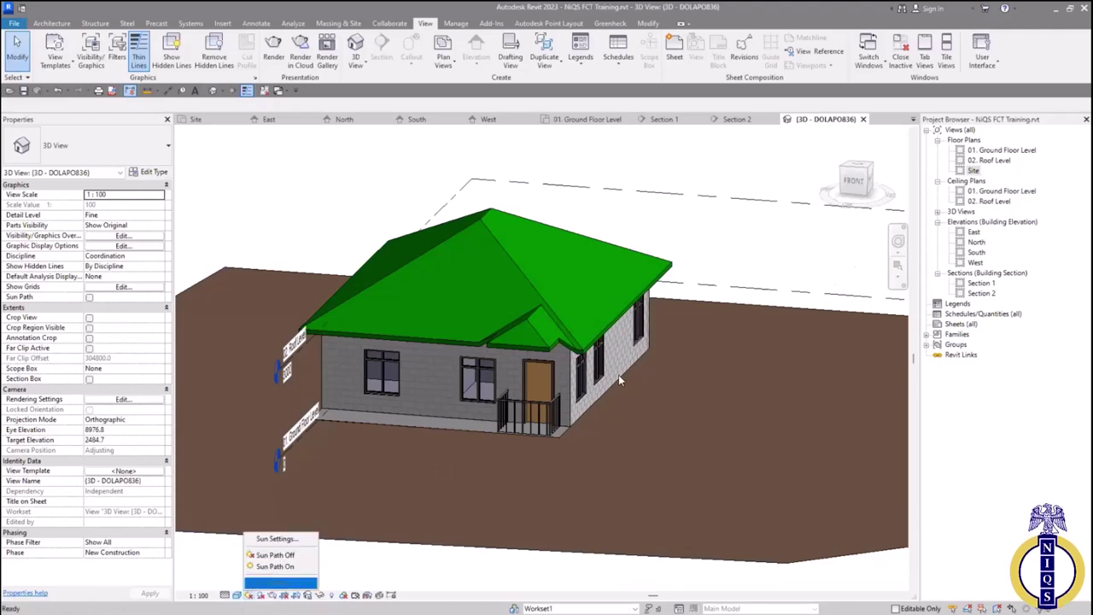
{"action": "key", "text": "Return"}
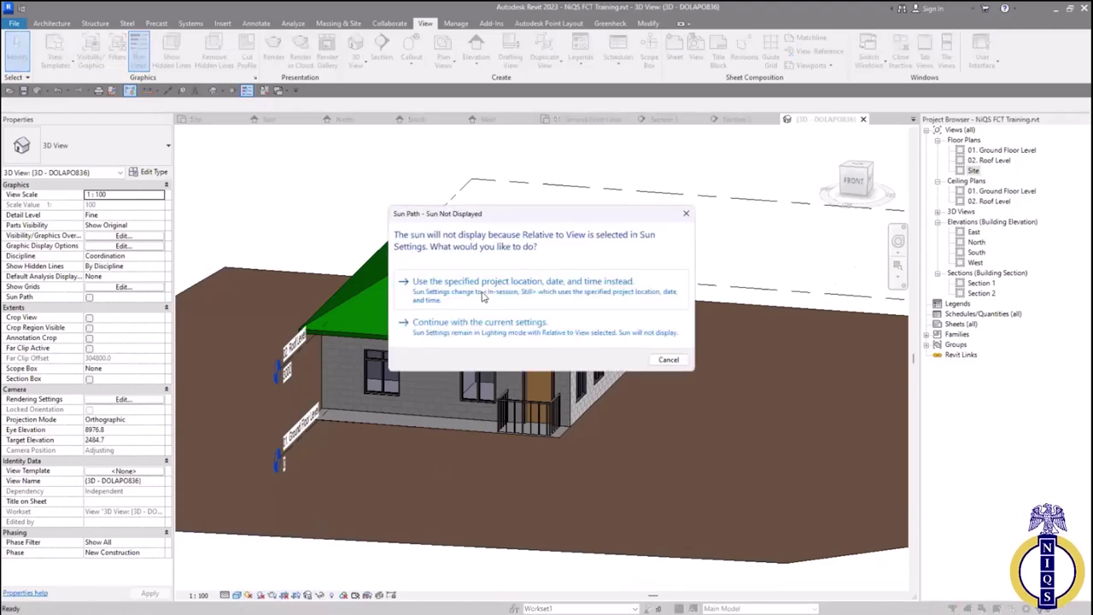
{"action": "left_click", "coordinate": [542, 299]}
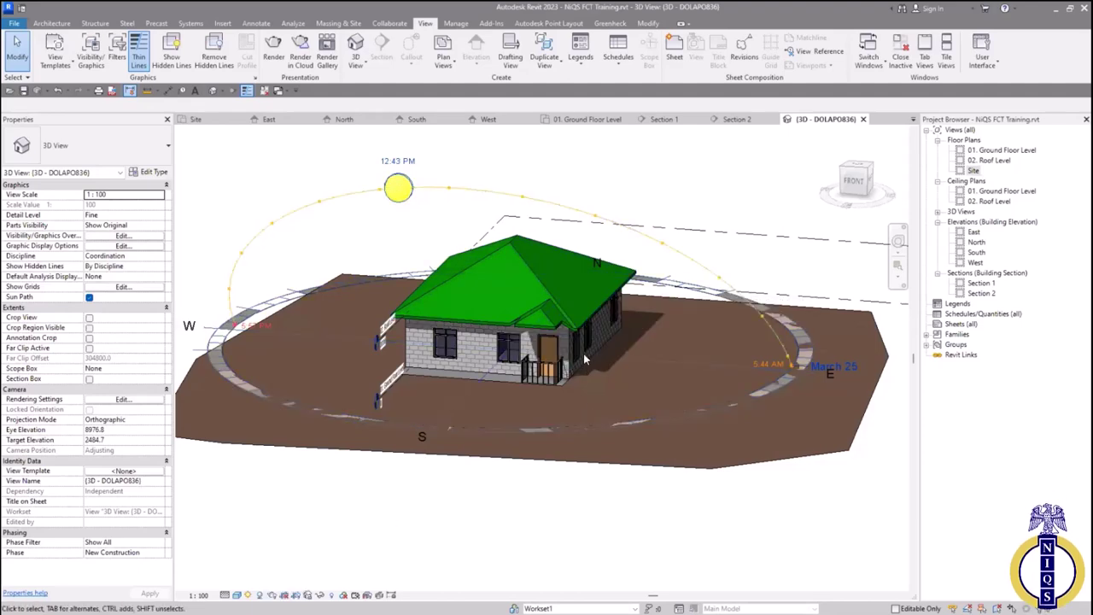
Drag the sun across its daily arc, then place it at the 2:00 PM position
{"action": "scroll", "coordinate": [629, 377], "scroll_direction": "up", "scroll_amount": 5}
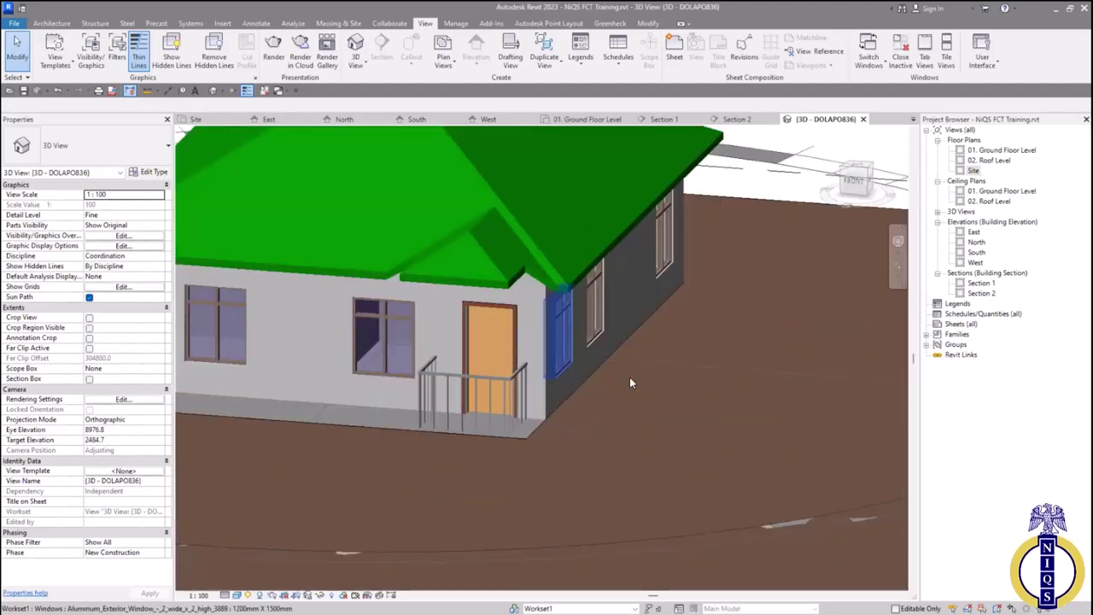
{"action": "scroll", "coordinate": [629, 383], "scroll_direction": "down", "scroll_amount": 5}
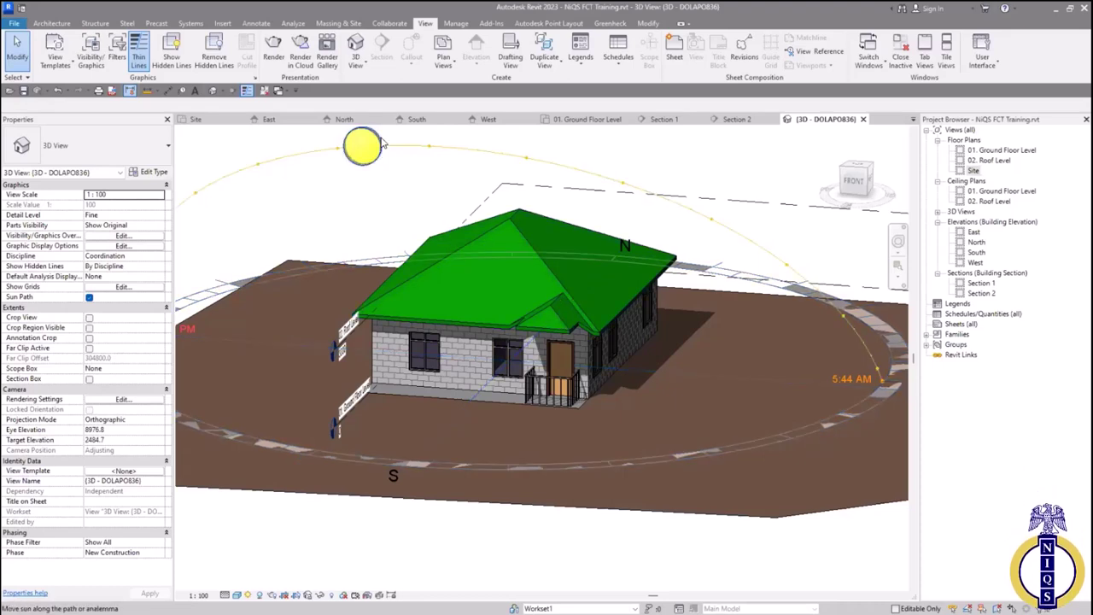
{"action": "left_click_drag", "start_coordinate": [394, 143], "coordinate": [468, 179]}
{"action": "left_click_drag", "start_coordinate": [547, 252], "coordinate": [602, 325]}
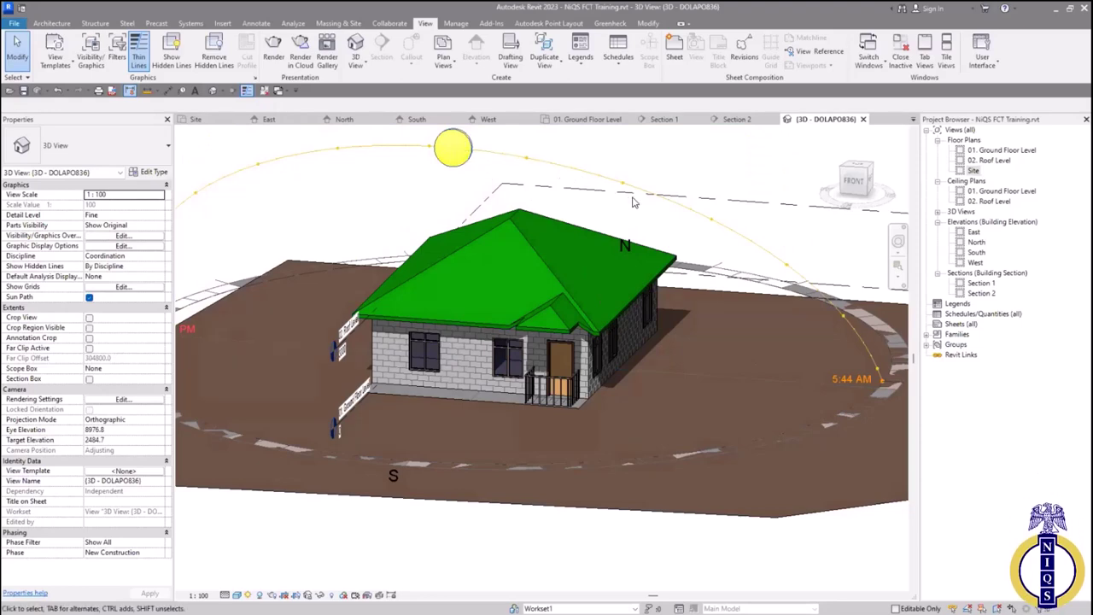
{"action": "left_click_drag", "start_coordinate": [633, 195], "coordinate": [629, 188]}
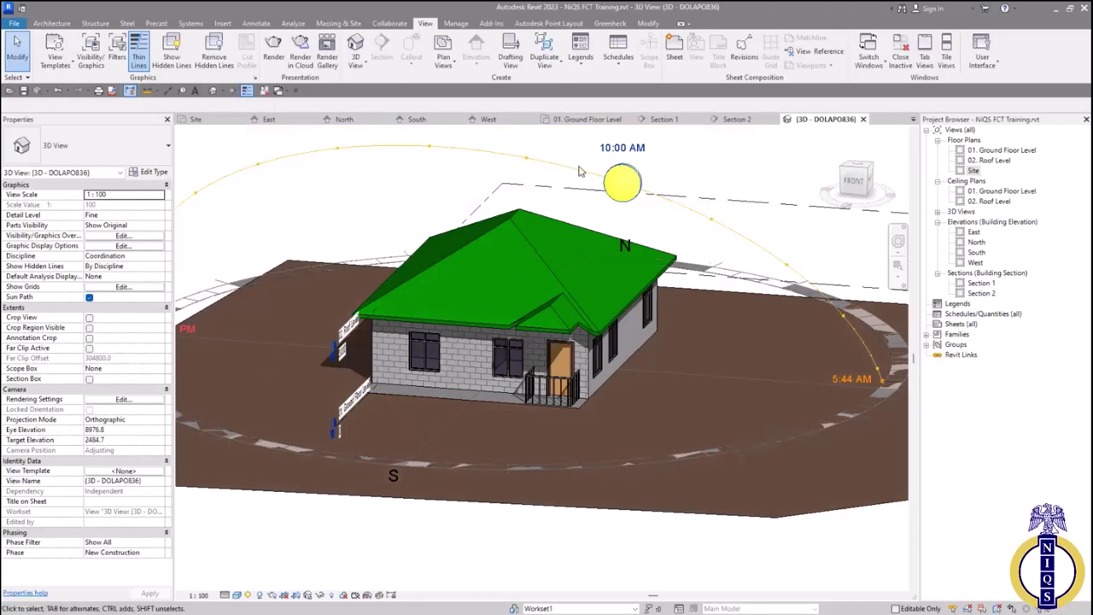
{"action": "left_click", "coordinate": [474, 158]}
{"action": "left_click_drag", "start_coordinate": [383, 156], "coordinate": [262, 169]}
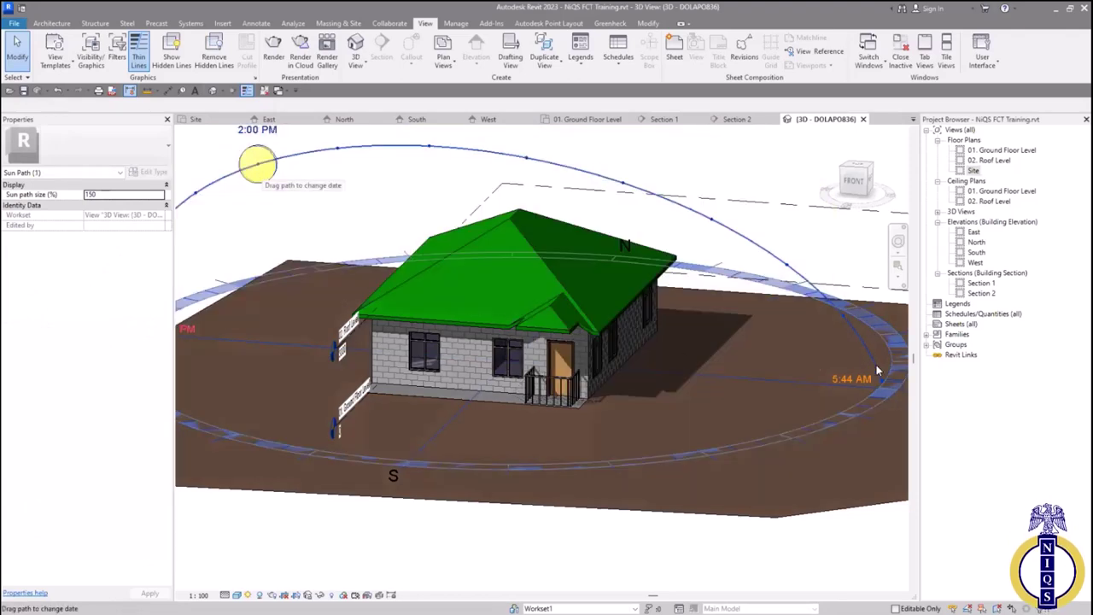
Drag the sun along its annual analemma until the date reads July 15, then deselect
{"action": "mouse_move", "coordinate": [883, 388]}
{"action": "left_mouse_down"}
{"action": "mouse_move", "coordinate": [784, 432]}
{"action": "mouse_move", "coordinate": [867, 410]}
{"action": "mouse_move", "coordinate": [902, 367]}
{"action": "mouse_move", "coordinate": [903, 345]}
{"action": "left_mouse_up"}
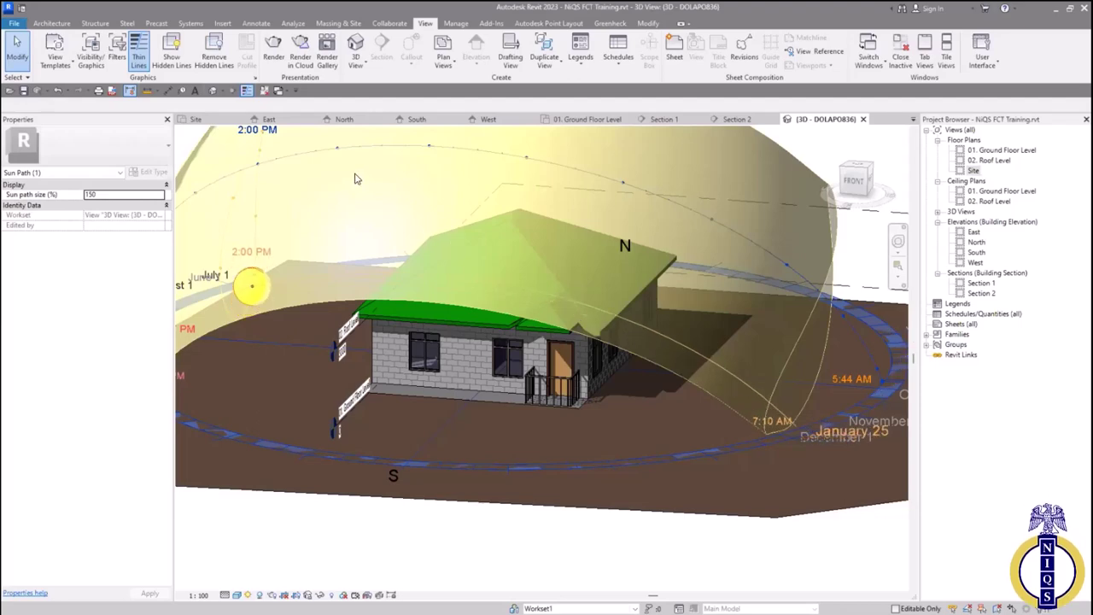
{"action": "left_click_drag", "start_coordinate": [250, 279], "coordinate": [248, 269]}
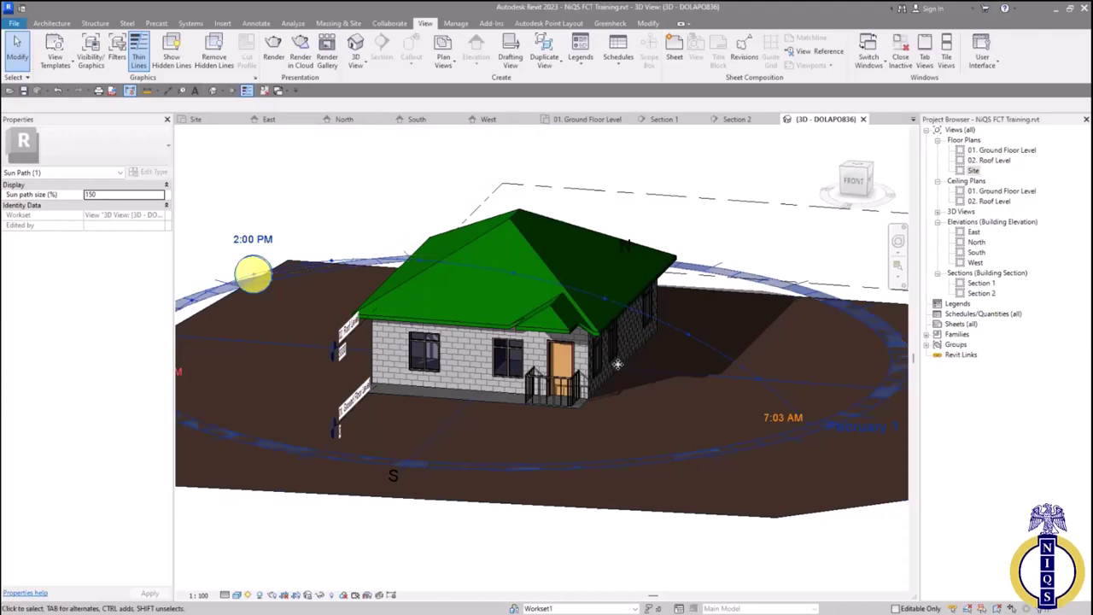
{"action": "scroll", "coordinate": [508, 292], "scroll_direction": "down", "scroll_amount": 2}
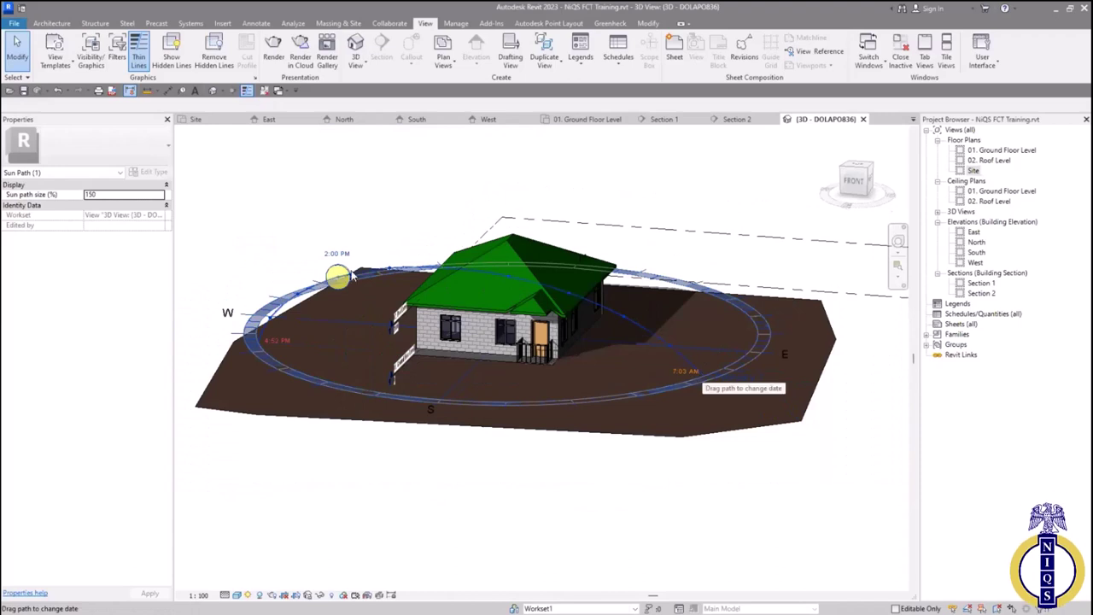
{"action": "left_click_drag", "start_coordinate": [383, 269], "coordinate": [479, 225]}
{"action": "left_click_drag", "start_coordinate": [384, 172], "coordinate": [421, 177]}
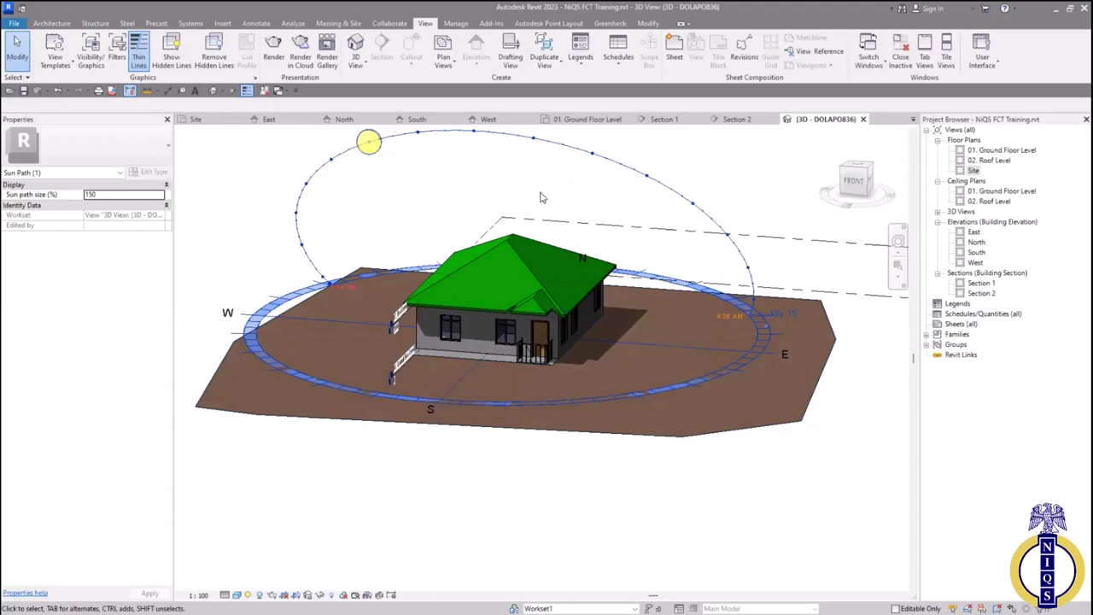
{"action": "left_click", "coordinate": [523, 509]}
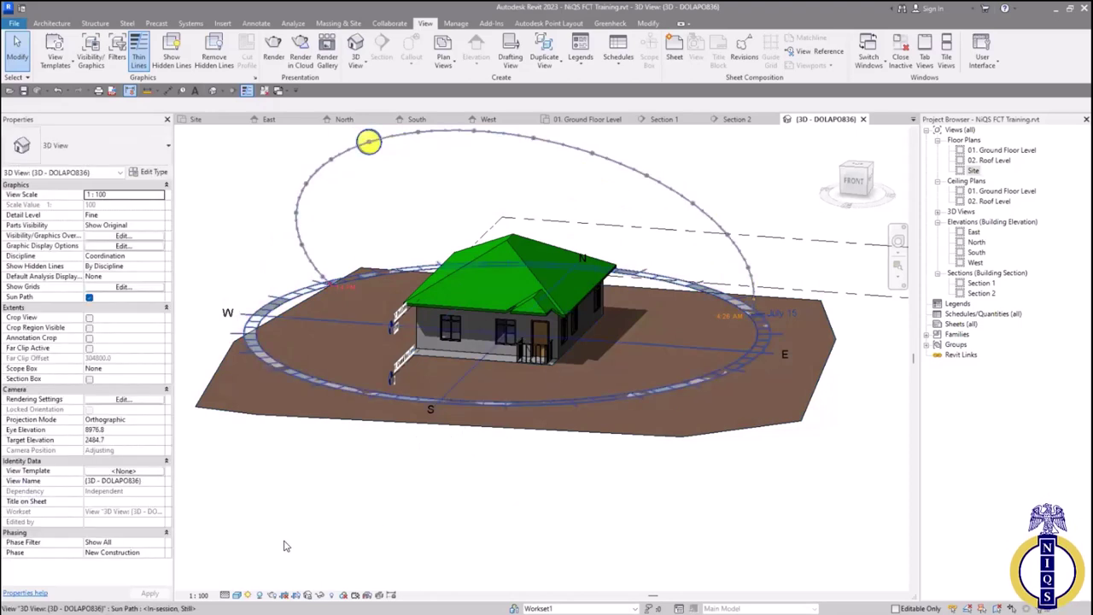
In the Solar Study settings, raise the speed from 5 to 8 and review the presets list
{"action": "left_click", "coordinate": [248, 595]}
{"action": "left_click", "coordinate": [289, 587]}
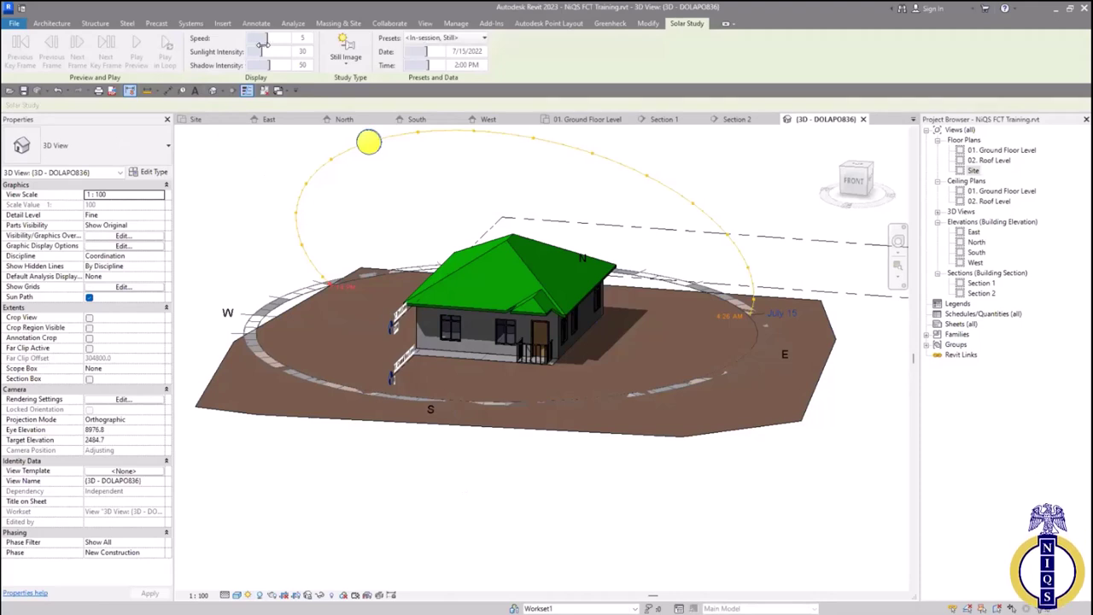
{"action": "left_click_drag", "start_coordinate": [269, 39], "coordinate": [280, 39]}
{"action": "left_click", "coordinate": [445, 37]}
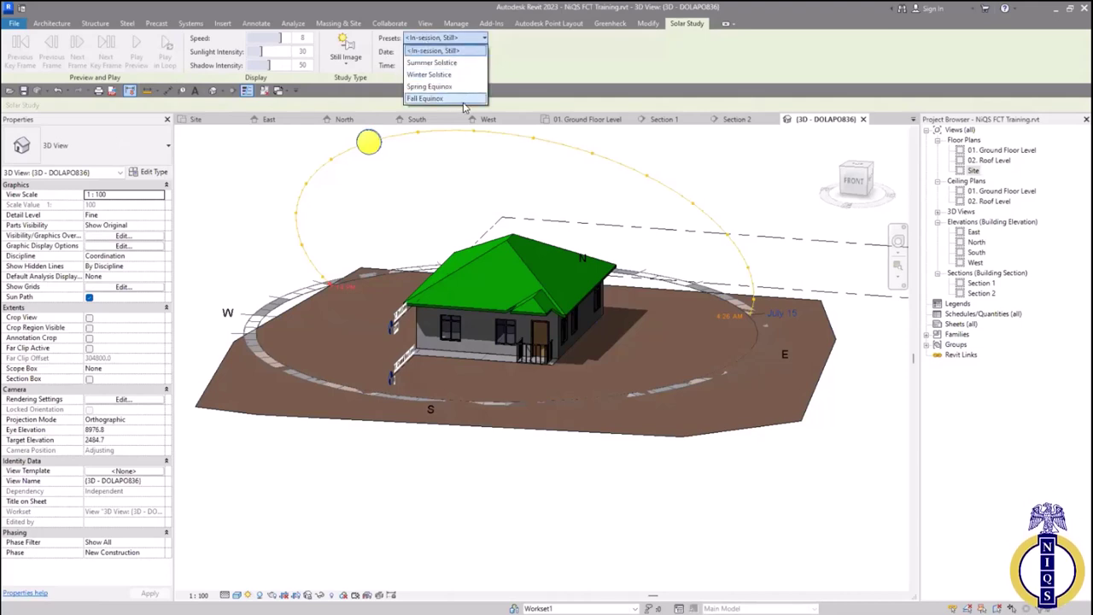
{"action": "left_click", "coordinate": [433, 51]}
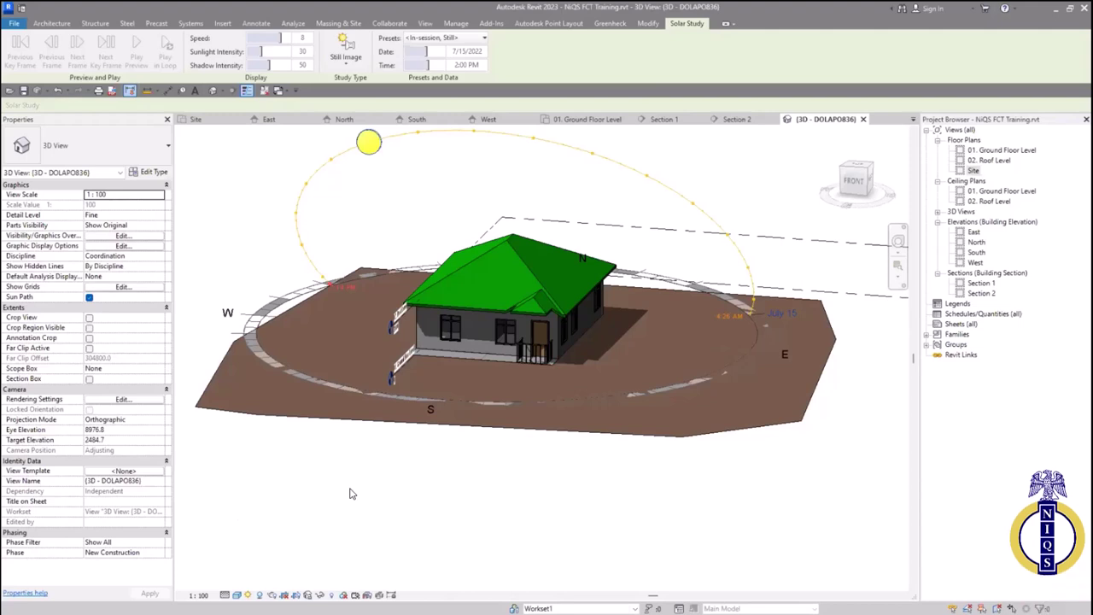
{"action": "left_click", "coordinate": [267, 589]}
Switch the sun path off and save the project
{"action": "left_click", "coordinate": [277, 555]}
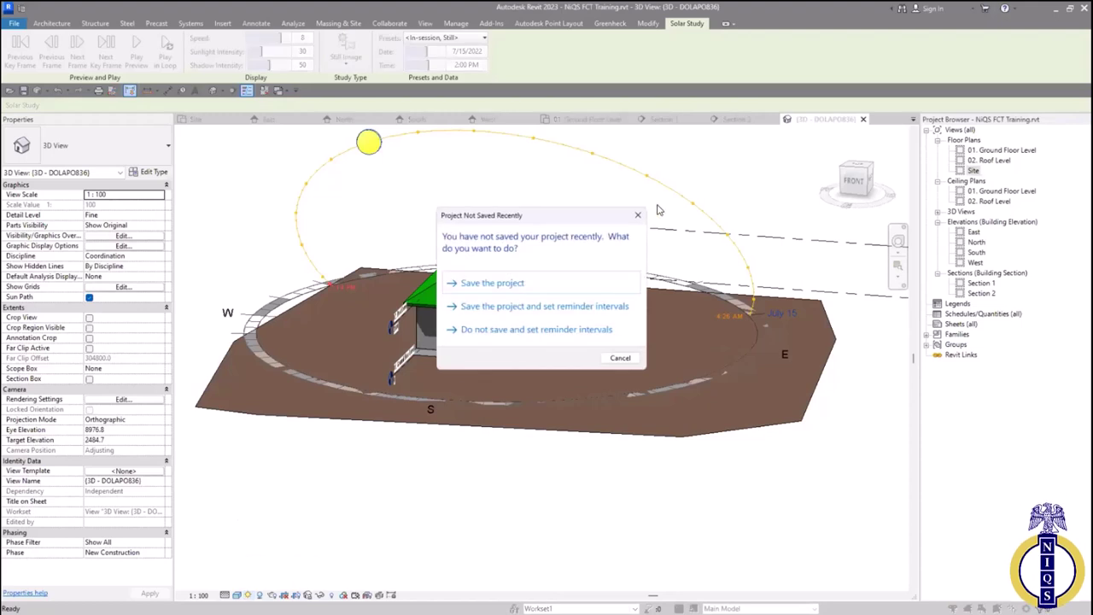
{"action": "left_click", "coordinate": [445, 285]}
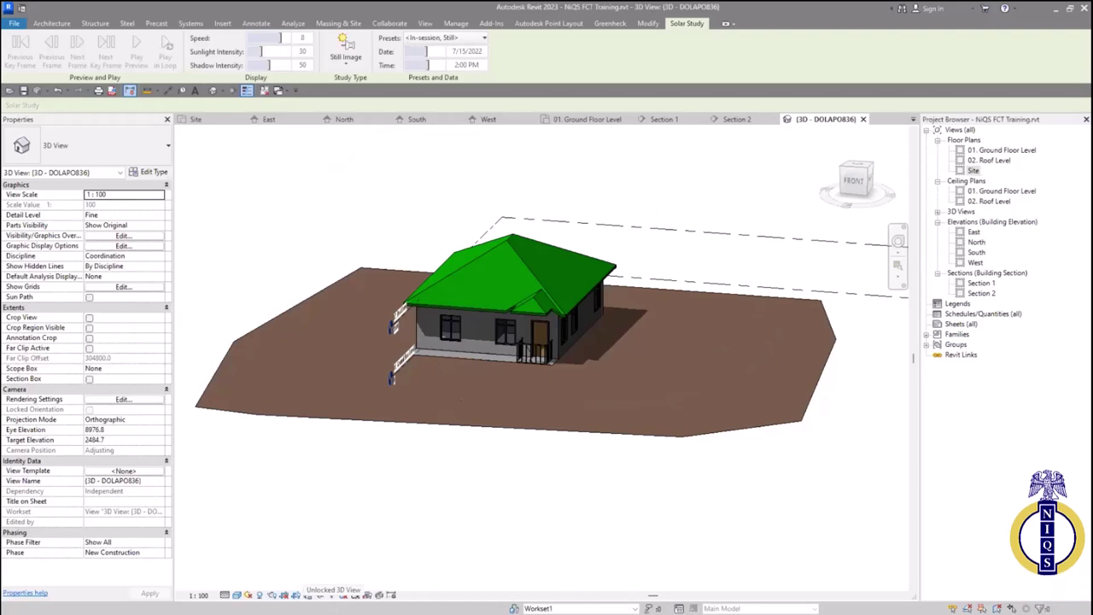
{"action": "left_click", "coordinate": [315, 595]}
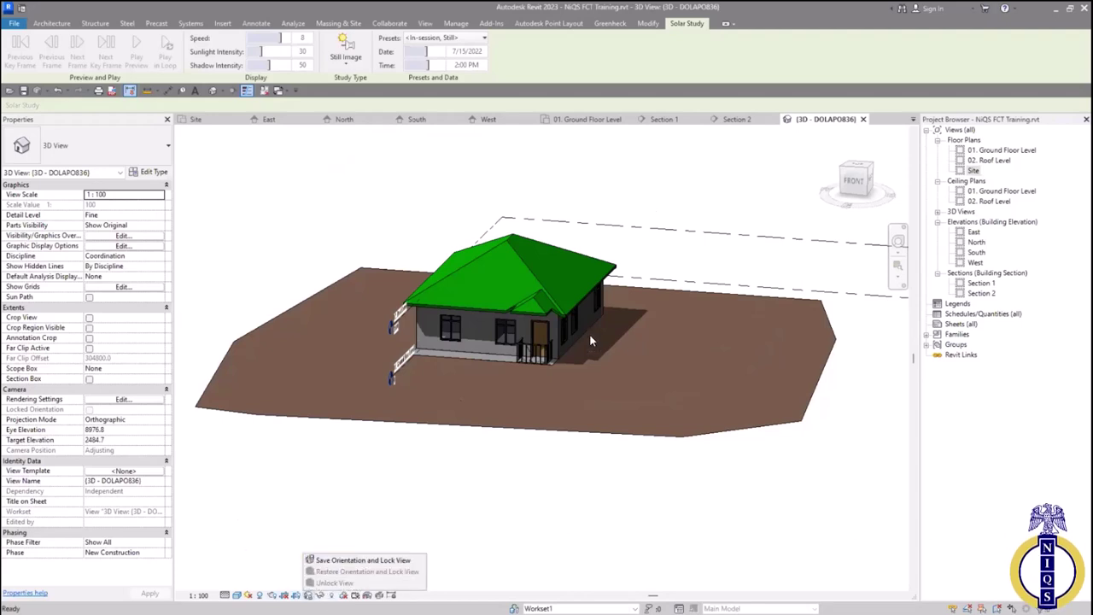
Save the current orientation and lock the 3D view under the name 'view 1'
{"action": "scroll", "coordinate": [547, 444], "scroll_direction": "up", "scroll_amount": 5}
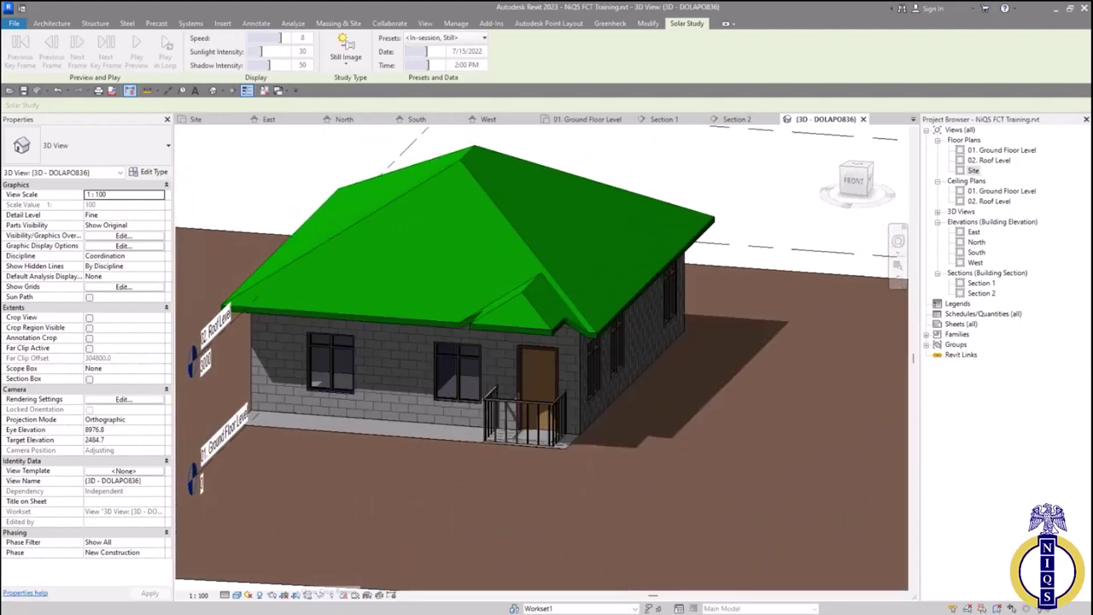
{"action": "left_click", "coordinate": [307, 594]}
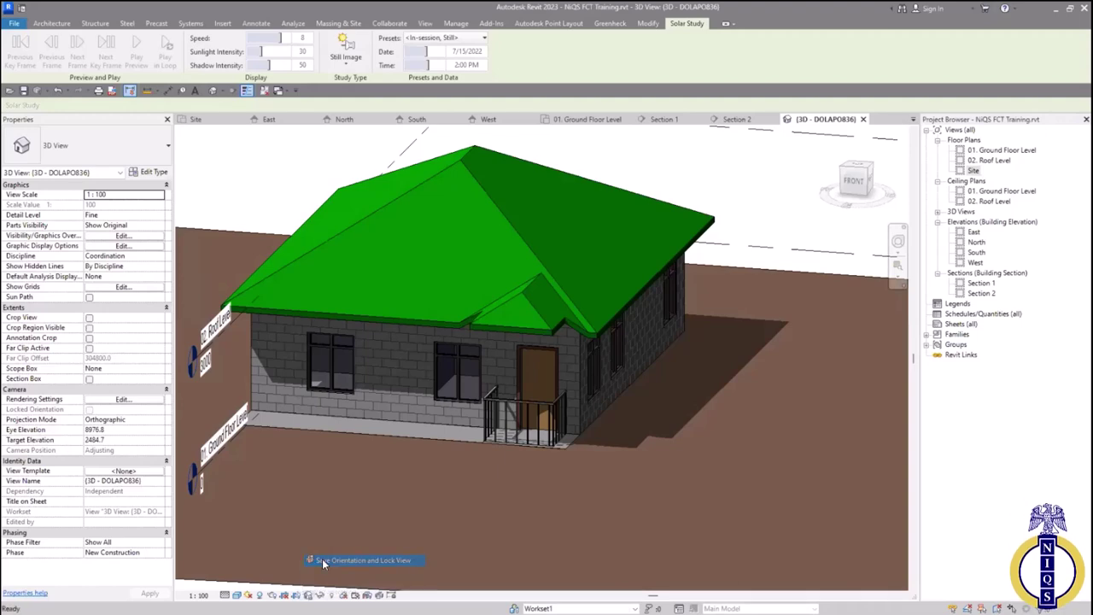
{"action": "left_click", "coordinate": [322, 561]}
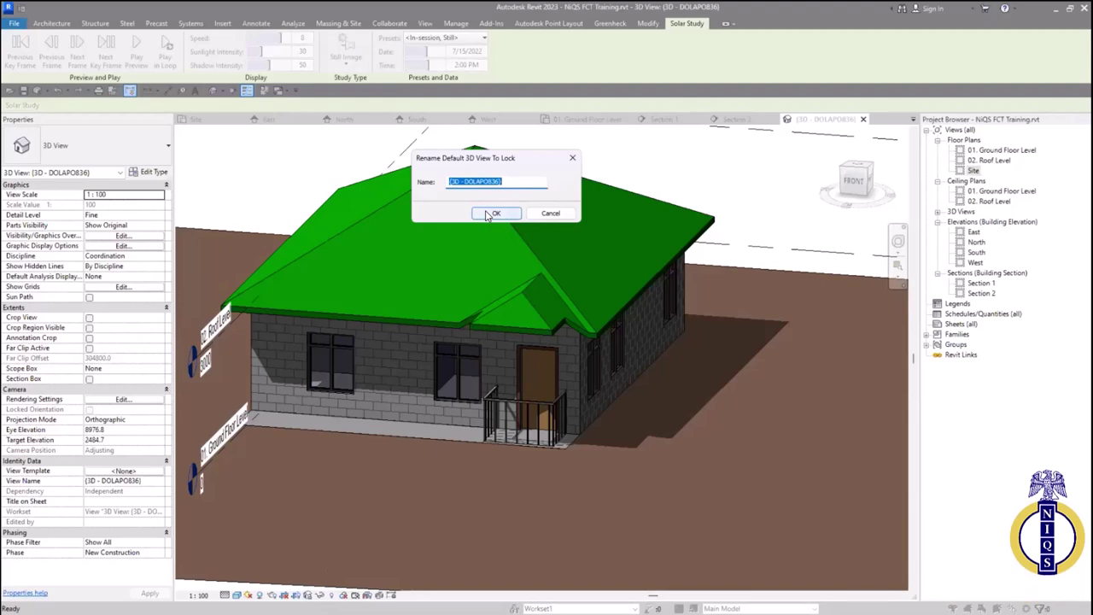
{"action": "type", "text": "v"}
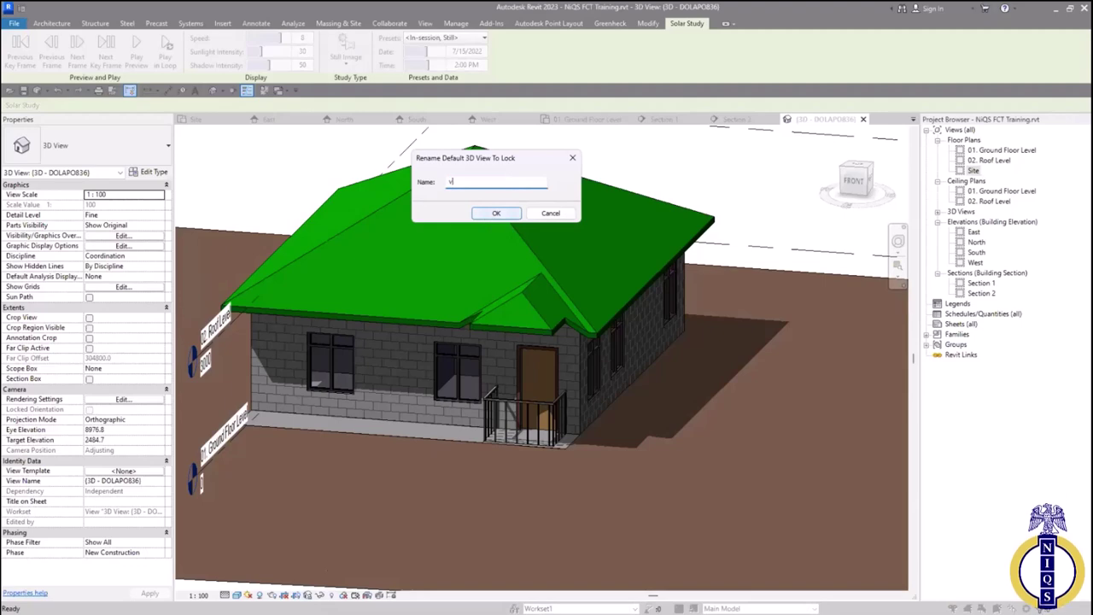
{"action": "type", "text": "iew 1"}
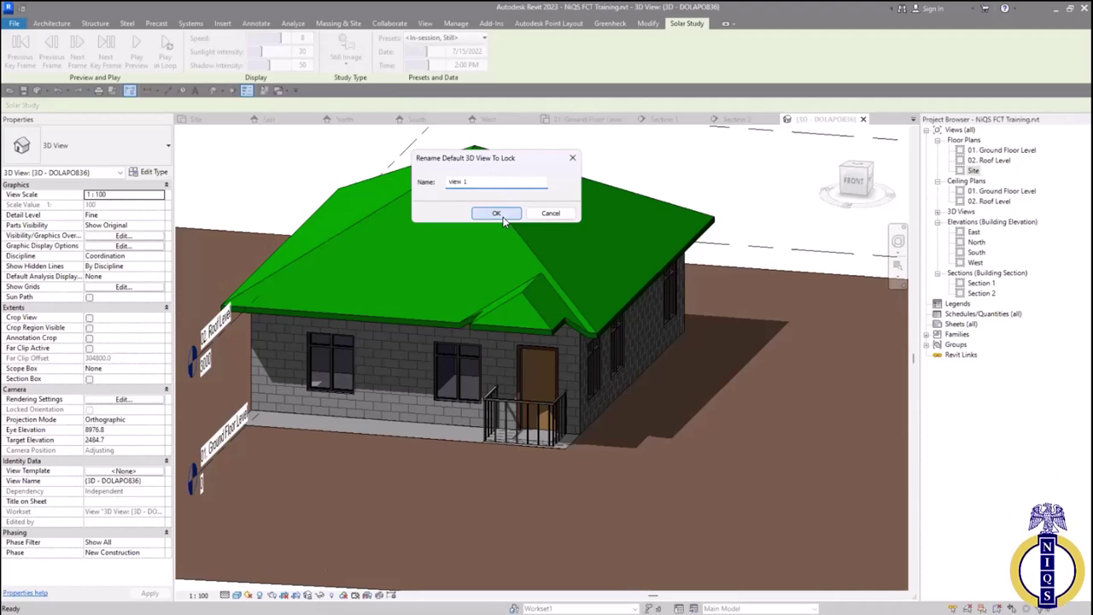
{"action": "left_click", "coordinate": [496, 213]}
{"action": "scroll", "coordinate": [446, 282], "scroll_direction": "down", "scroll_amount": 2}
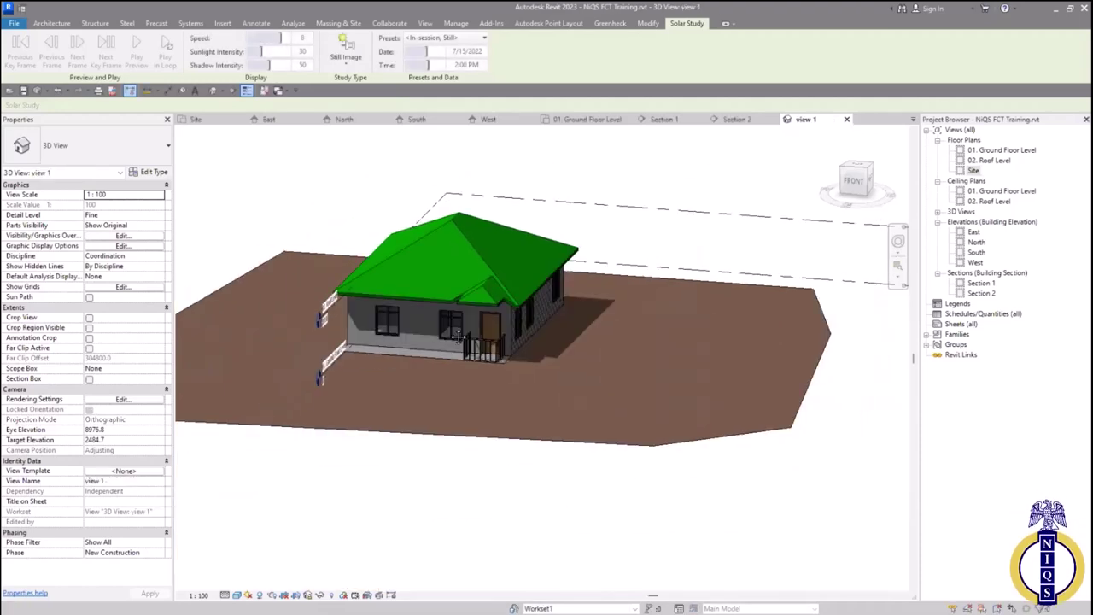
Reactivate the locked 'view 1', orbit around the house and select the porch railing
{"action": "scroll", "coordinate": [441, 333], "scroll_direction": "up", "scroll_amount": 2}
{"action": "middle_click_drag", "start_coordinate": [440, 331], "coordinate": [435, 327]}
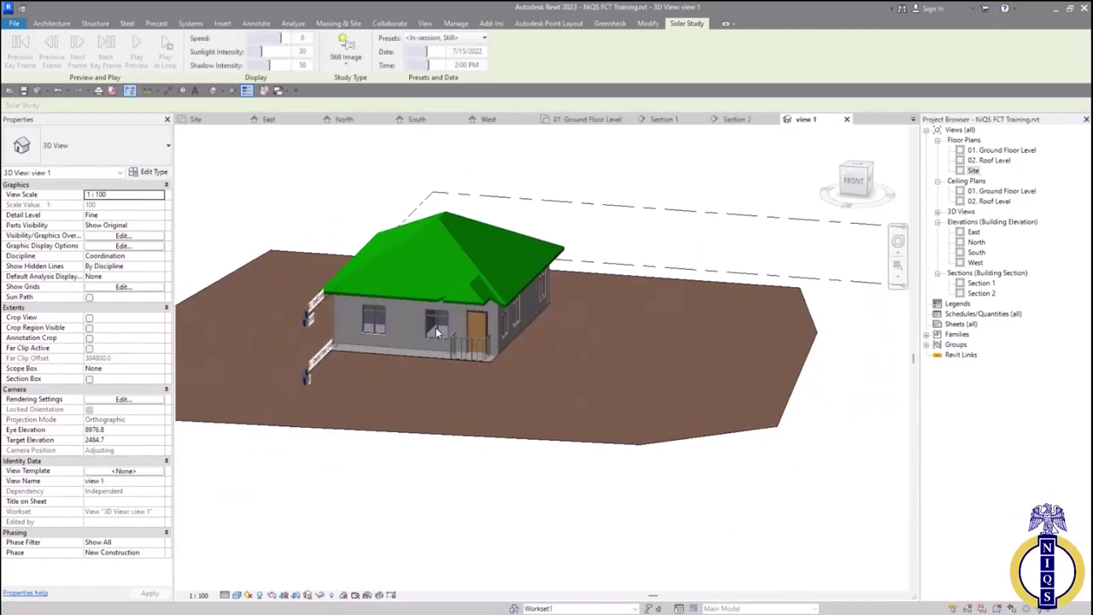
{"action": "left_click", "coordinate": [937, 213]}
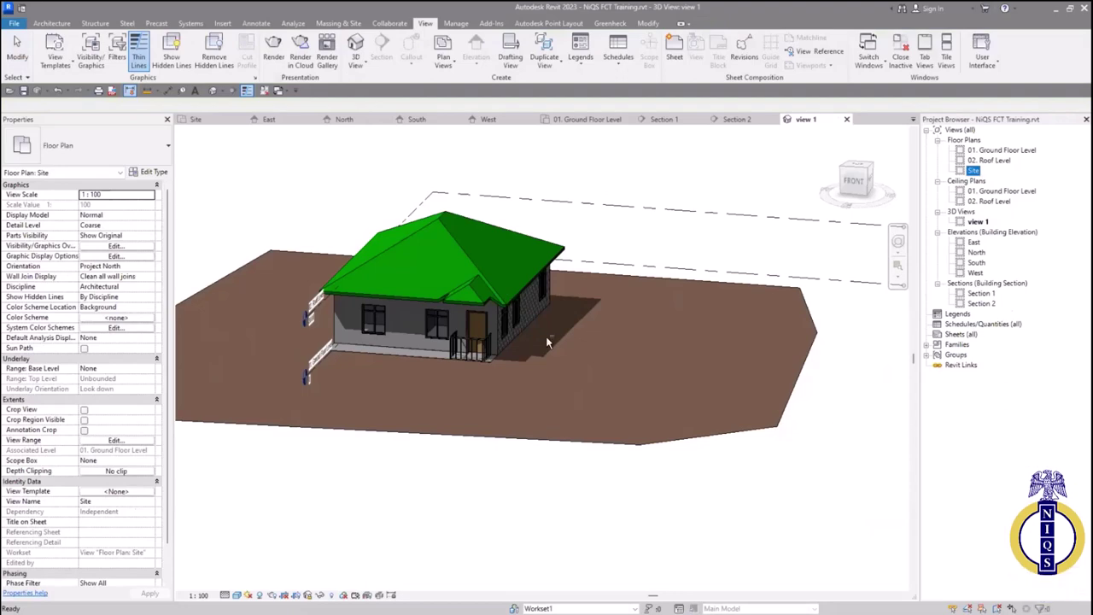
{"action": "left_click", "coordinate": [579, 338]}
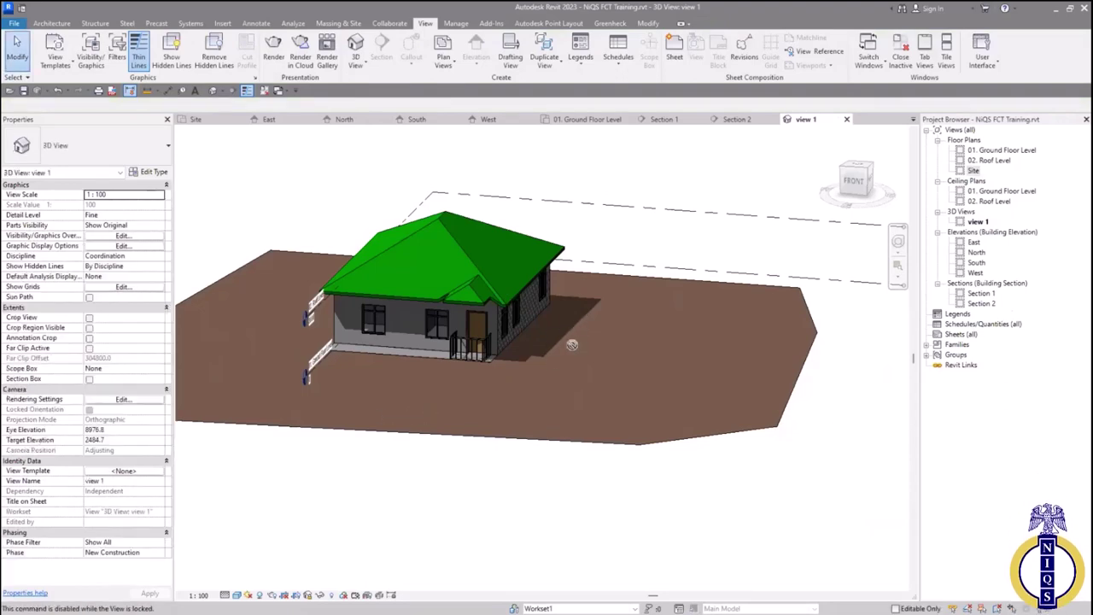
{"action": "scroll", "coordinate": [390, 247], "scroll_direction": "up", "scroll_amount": 4}
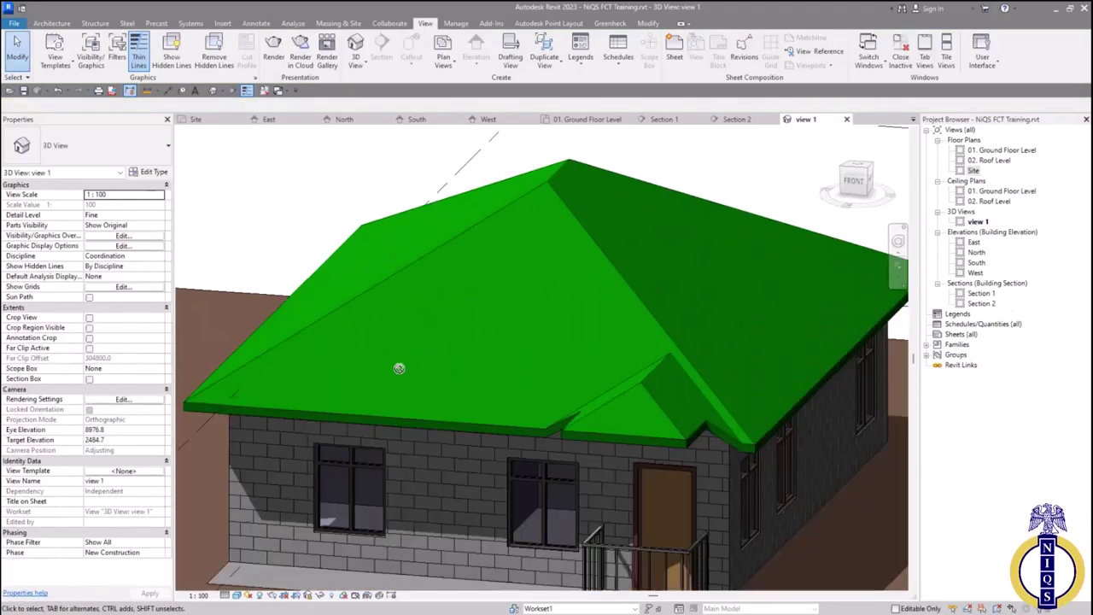
{"action": "scroll", "coordinate": [378, 370], "scroll_direction": "down", "scroll_amount": 4}
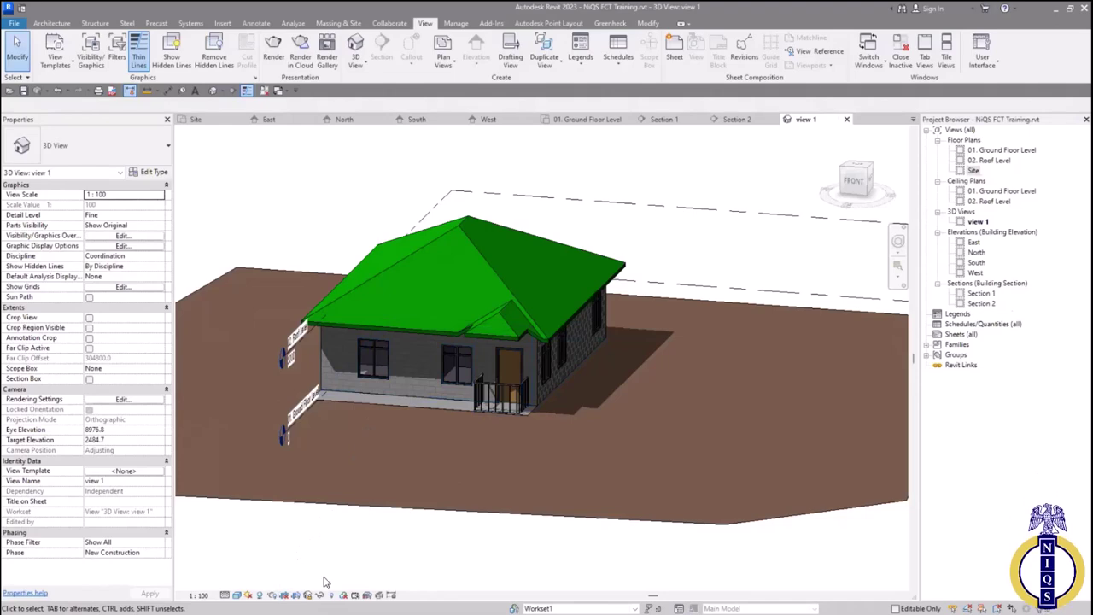
{"action": "middle_click_drag", "start_coordinate": [419, 461], "coordinate": [481, 439], "text": "shift"}
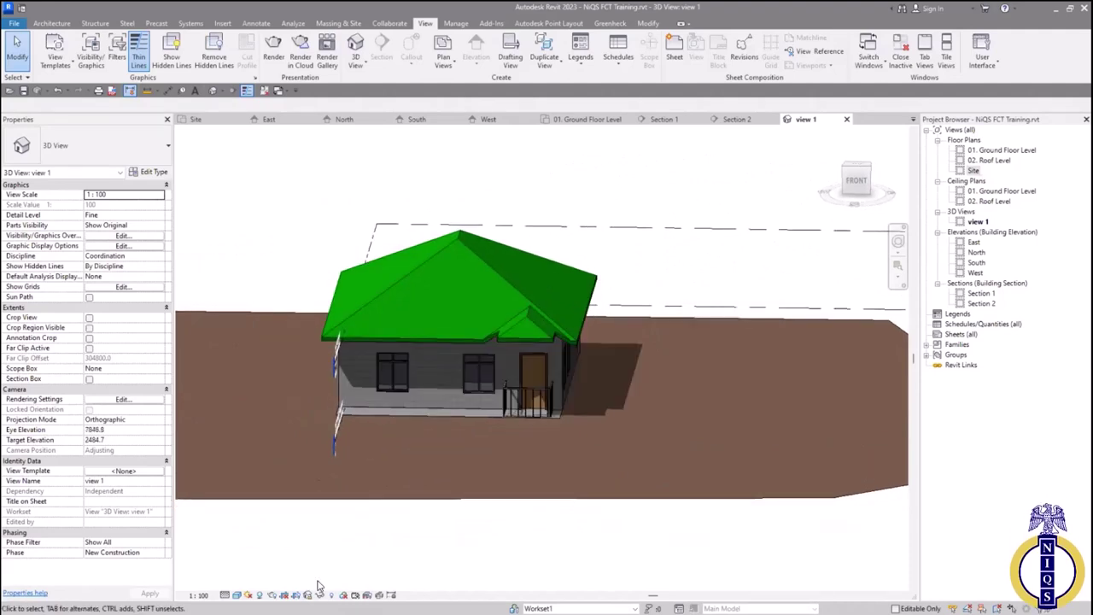
{"action": "scroll", "coordinate": [536, 389], "scroll_direction": "up", "scroll_amount": 2}
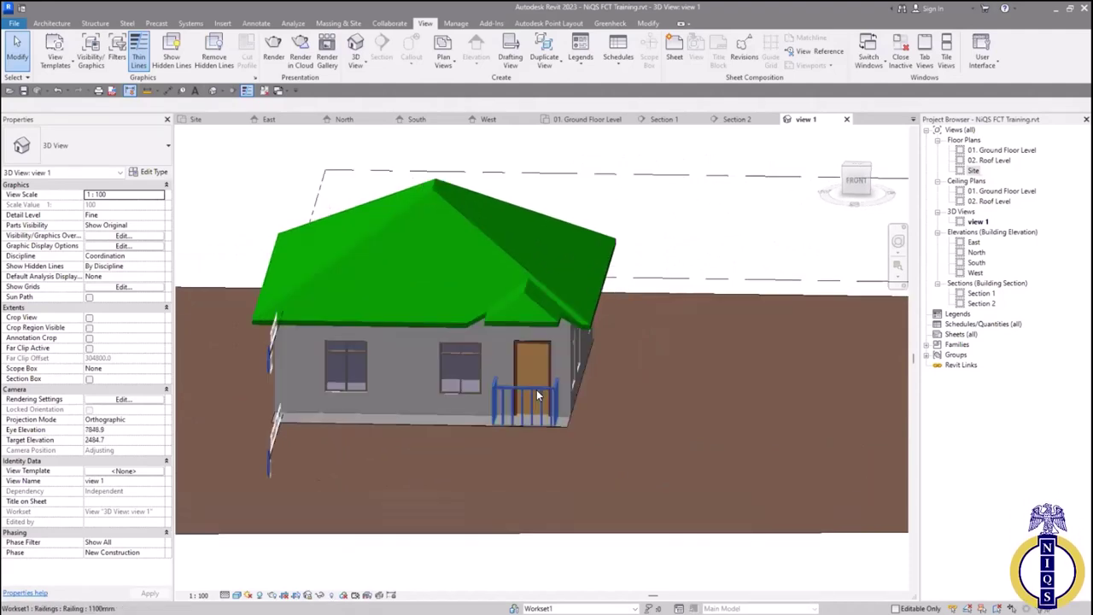
{"action": "scroll", "coordinate": [537, 390], "scroll_direction": "up", "scroll_amount": 1}
{"action": "left_click", "coordinate": [536, 391]}
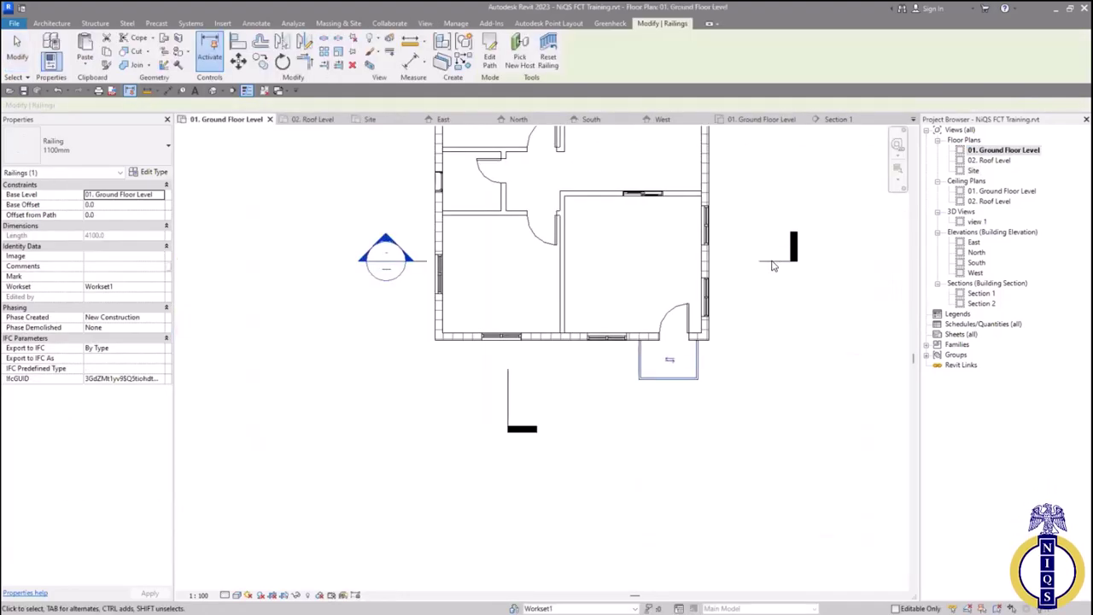
Hide the Section 2 line in the 01. Ground Floor Level view with Hide in View > Elements
{"action": "left_click", "coordinate": [764, 263]}
{"action": "right_click", "coordinate": [764, 265]}
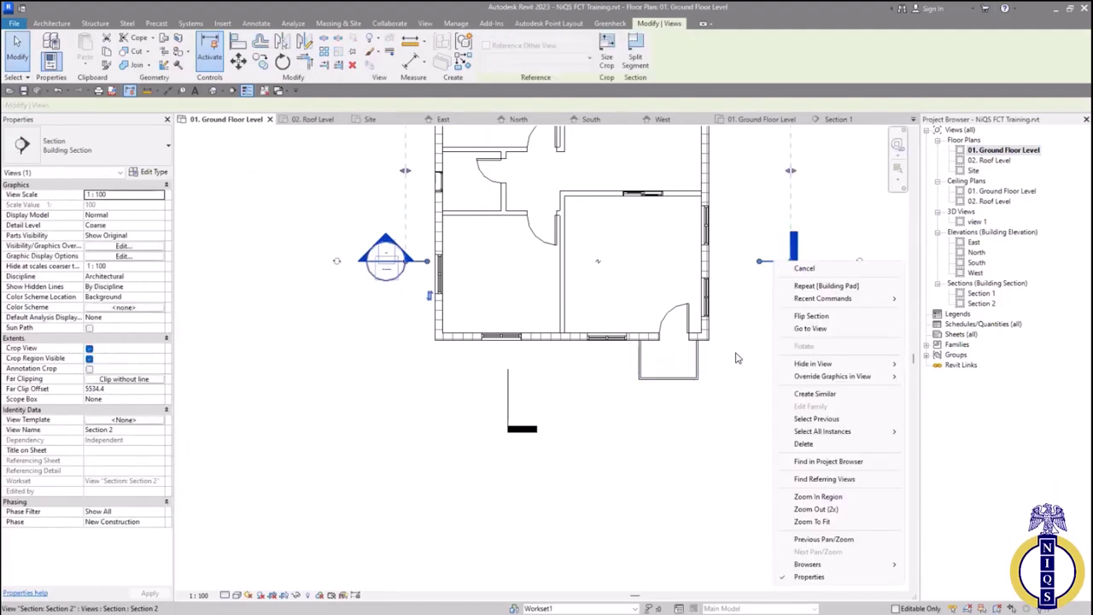
{"action": "key", "text": "Escape"}
{"action": "right_click", "coordinate": [760, 264]}
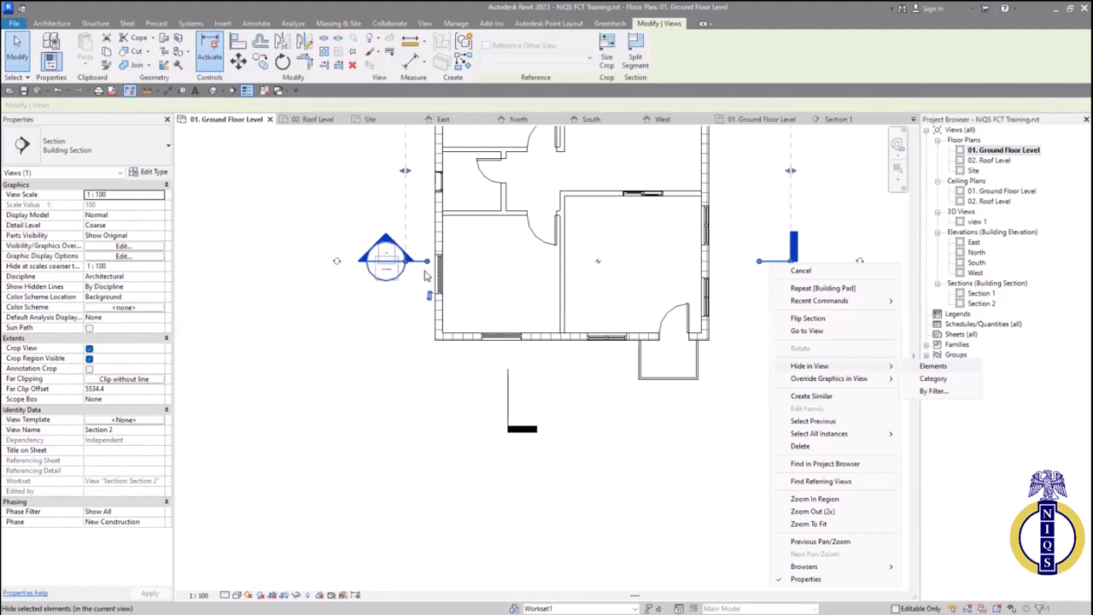
{"action": "left_click", "coordinate": [933, 378]}
{"action": "scroll", "coordinate": [724, 318], "scroll_direction": "down", "scroll_amount": 1}
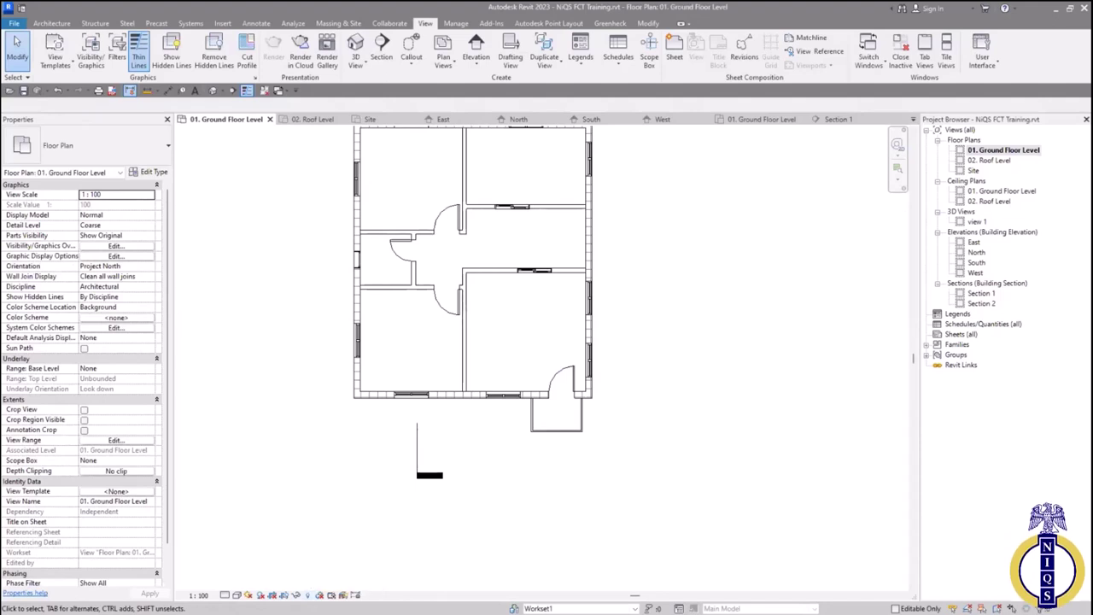
Turn on Reveal Hidden Elements and check the revealed section's context options
{"action": "left_click", "coordinate": [319, 595]}
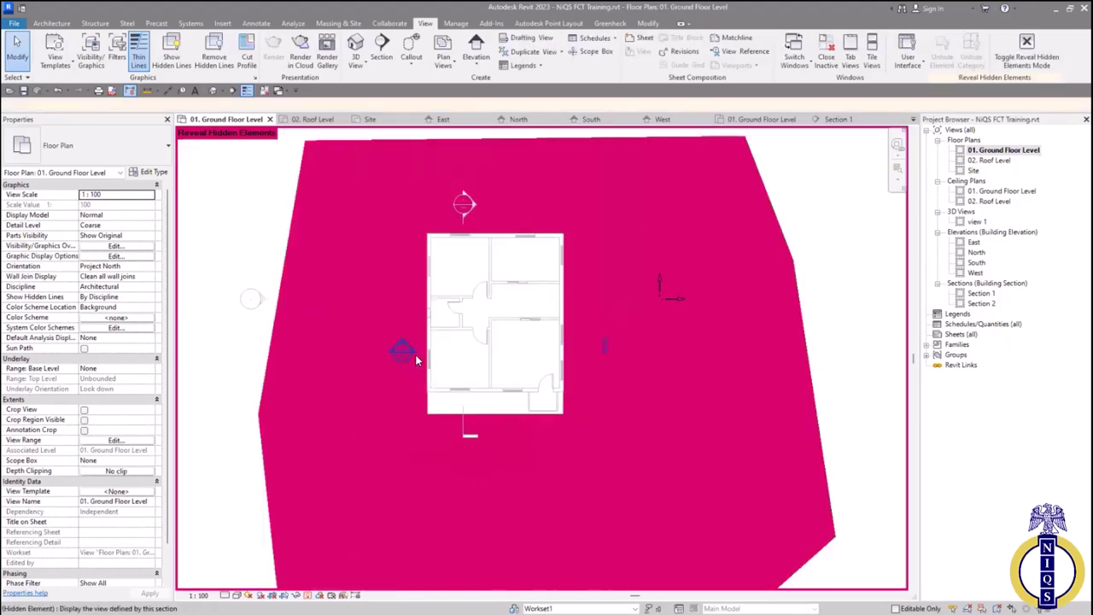
{"action": "right_click", "coordinate": [415, 356]}
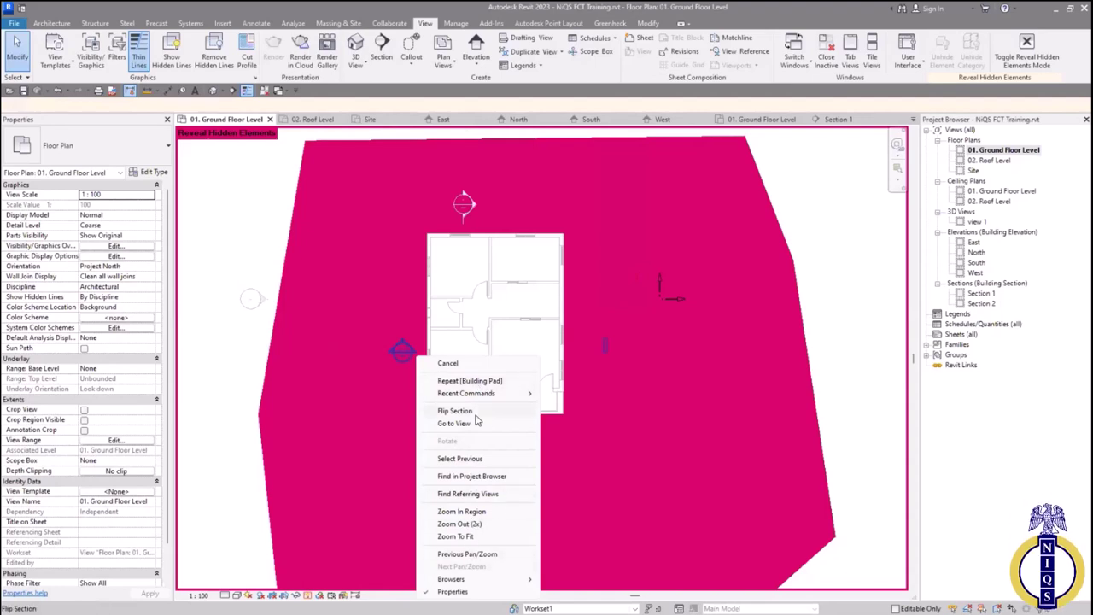
{"action": "left_click", "coordinate": [681, 354]}
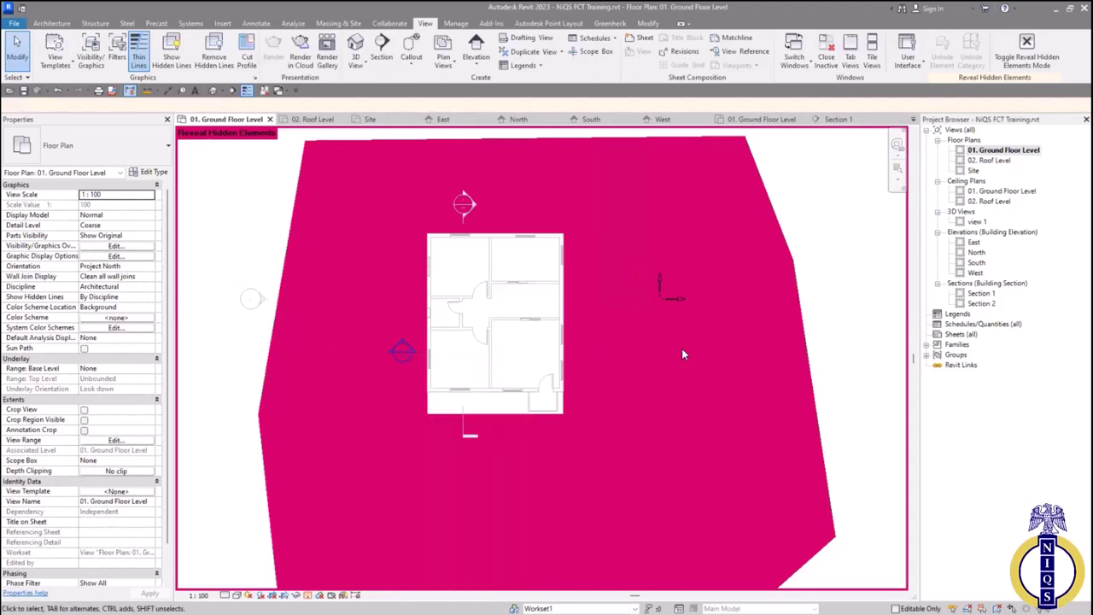
{"action": "right_click", "coordinate": [409, 349]}
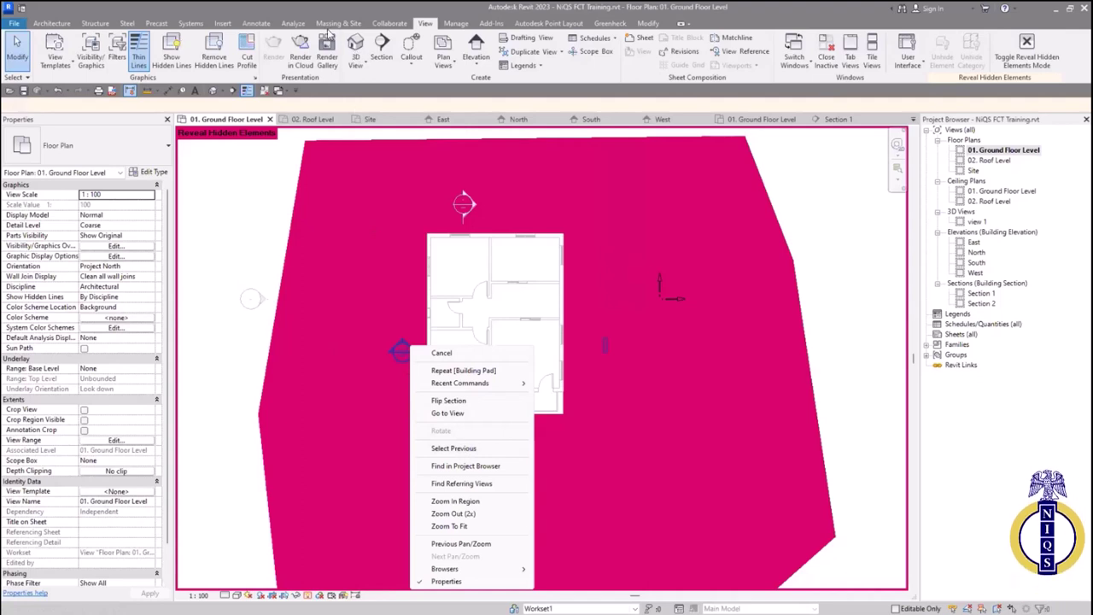
{"action": "key", "text": "Escape"}
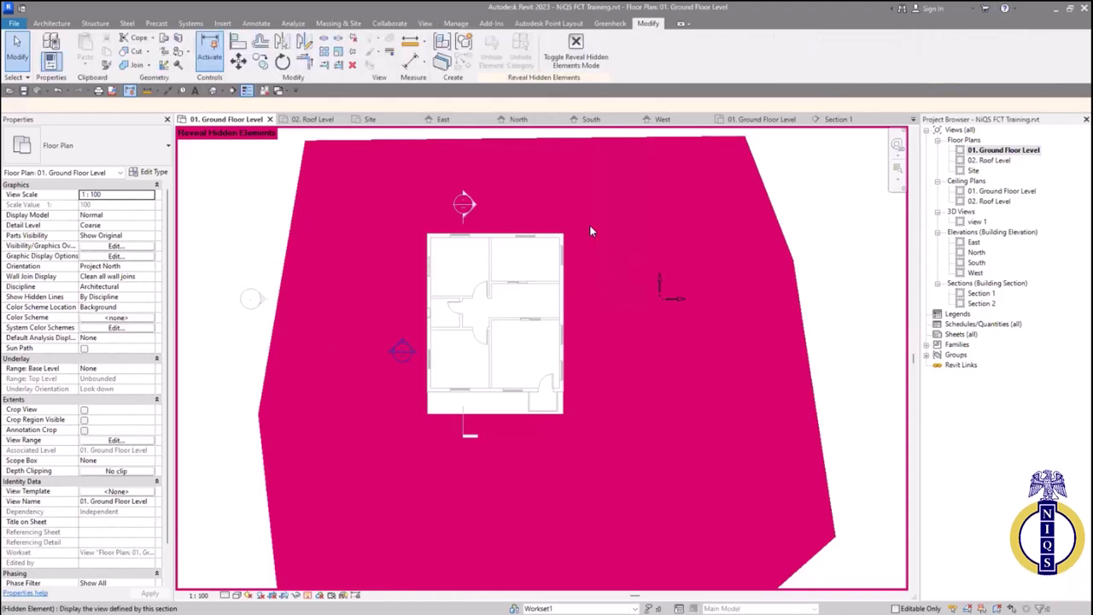
{"action": "scroll", "coordinate": [455, 389], "scroll_direction": "up", "scroll_amount": 3}
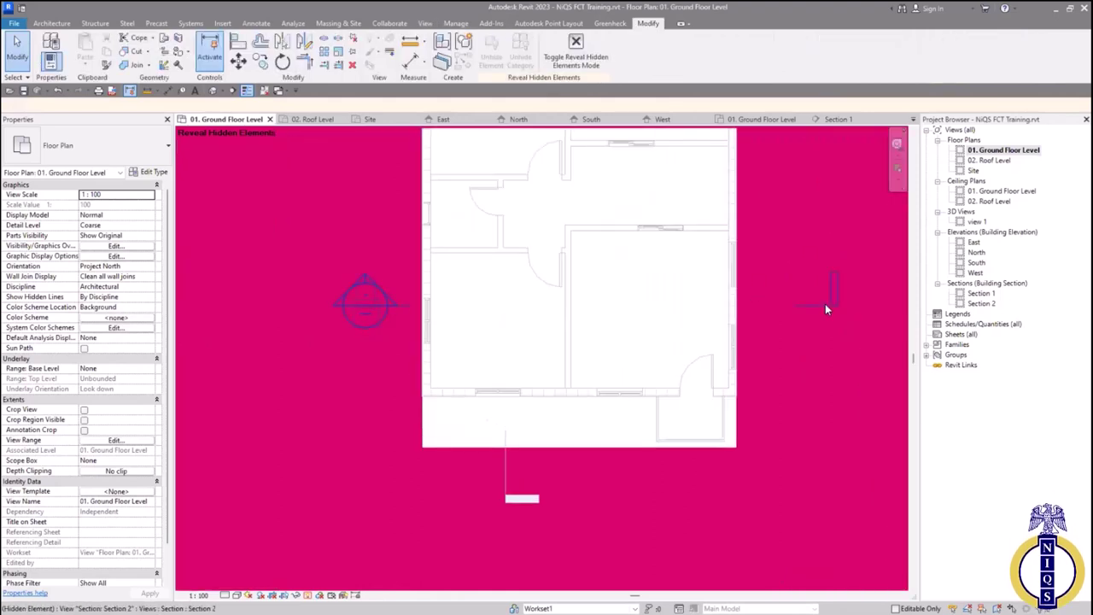
Unhide the Section 2 marker and switch Reveal Hidden Elements off
{"action": "left_click", "coordinate": [843, 306]}
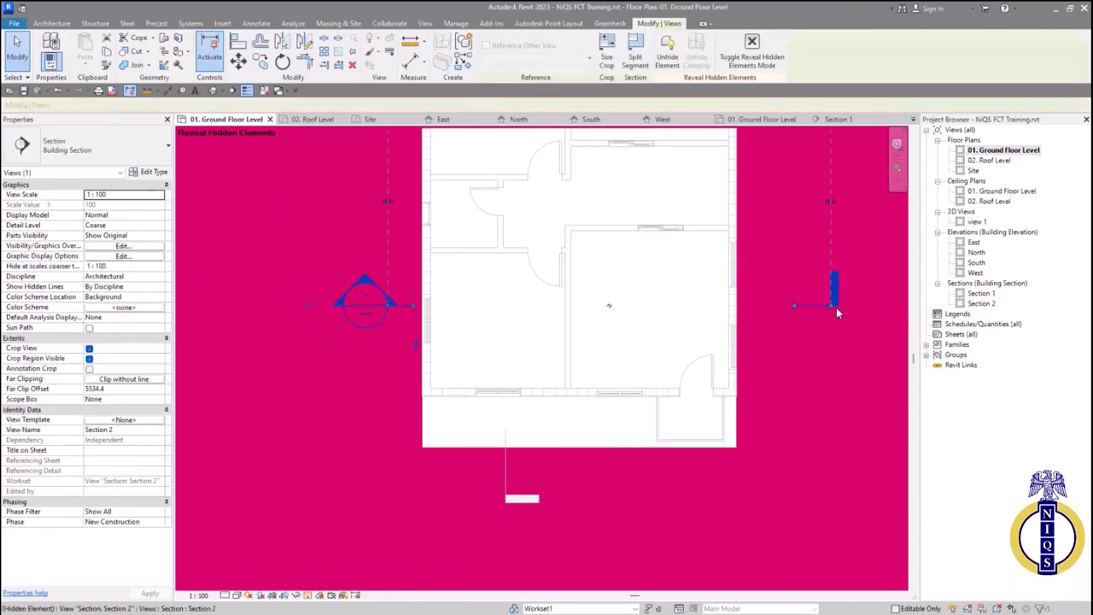
{"action": "left_click", "coordinate": [667, 58]}
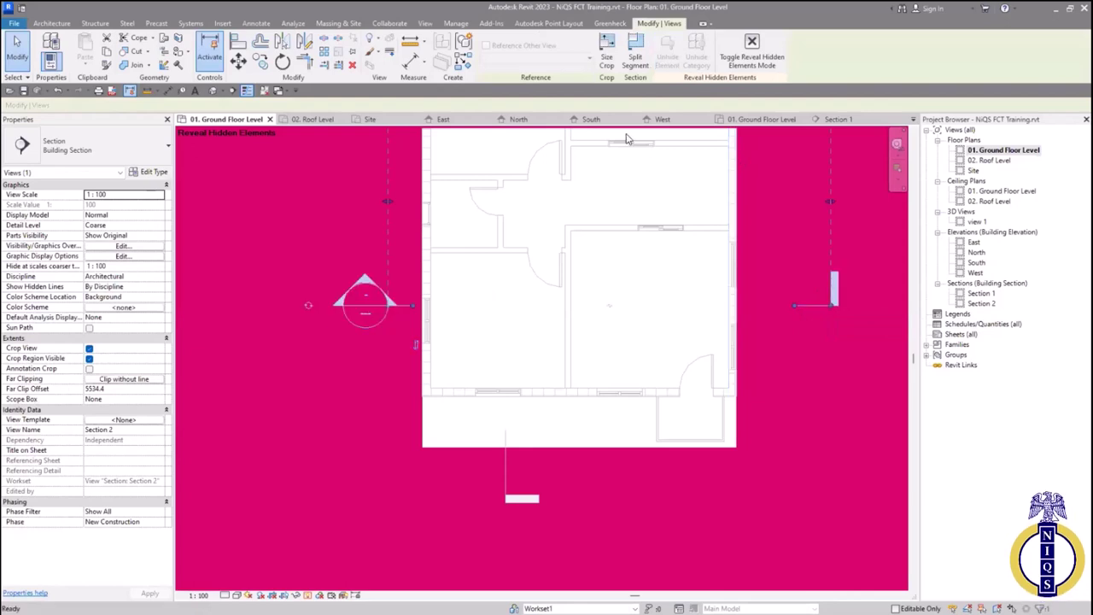
{"action": "left_click", "coordinate": [758, 53]}
{"action": "left_click", "coordinate": [802, 312]}
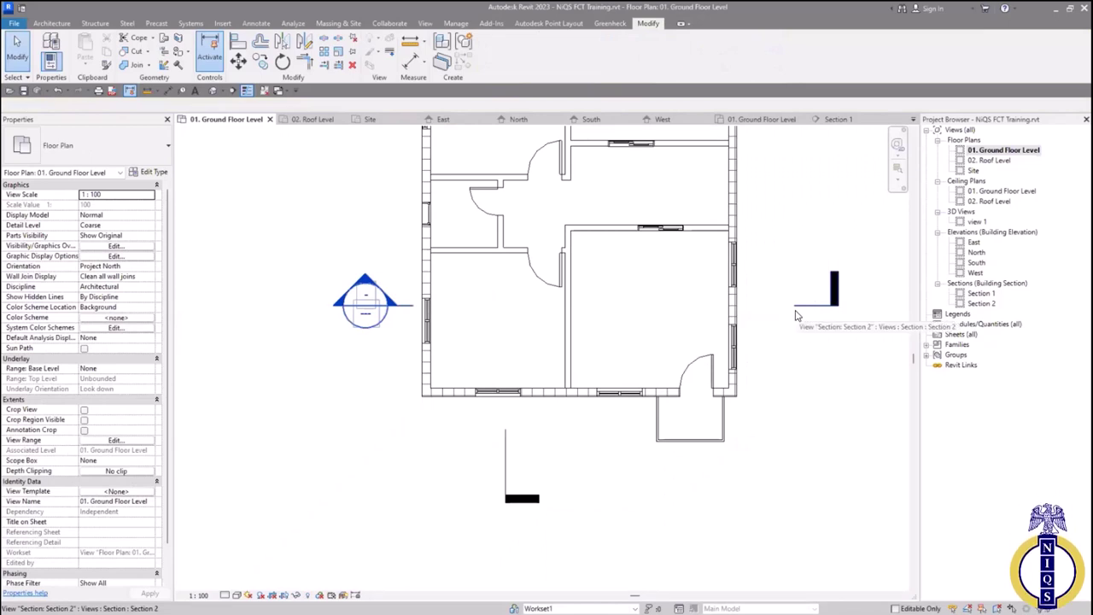
{"action": "scroll", "coordinate": [751, 384], "scroll_direction": "down", "scroll_amount": 3}
{"action": "middle_click_drag", "start_coordinate": [726, 432], "coordinate": [640, 459]}
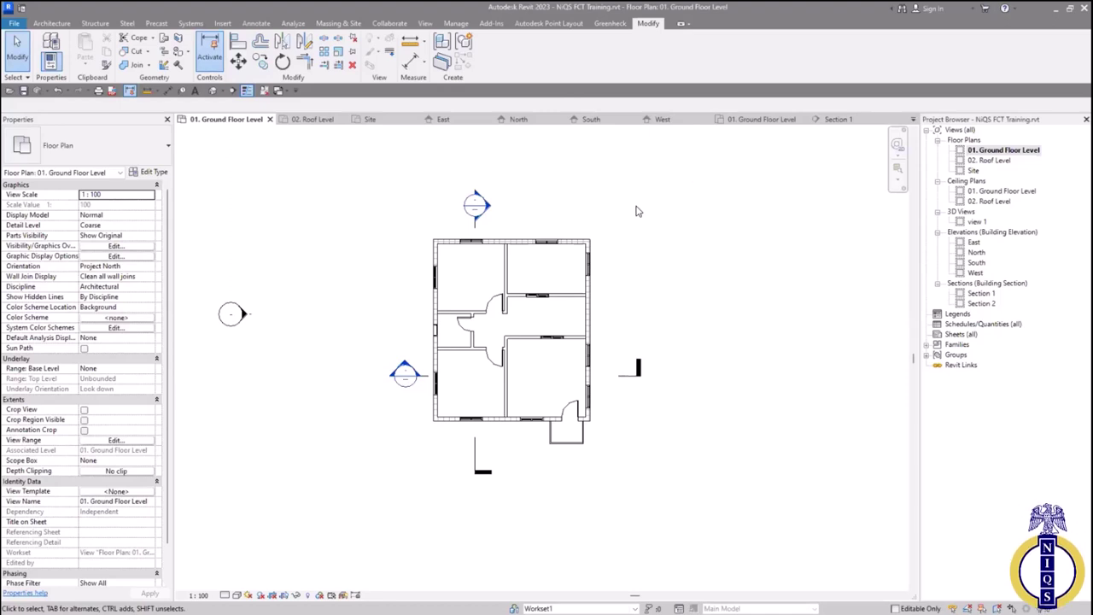
Review the top wall's Generic - 225mm Masonry type and its single Concrete Masonry Units layer
{"action": "left_click", "coordinate": [492, 248]}
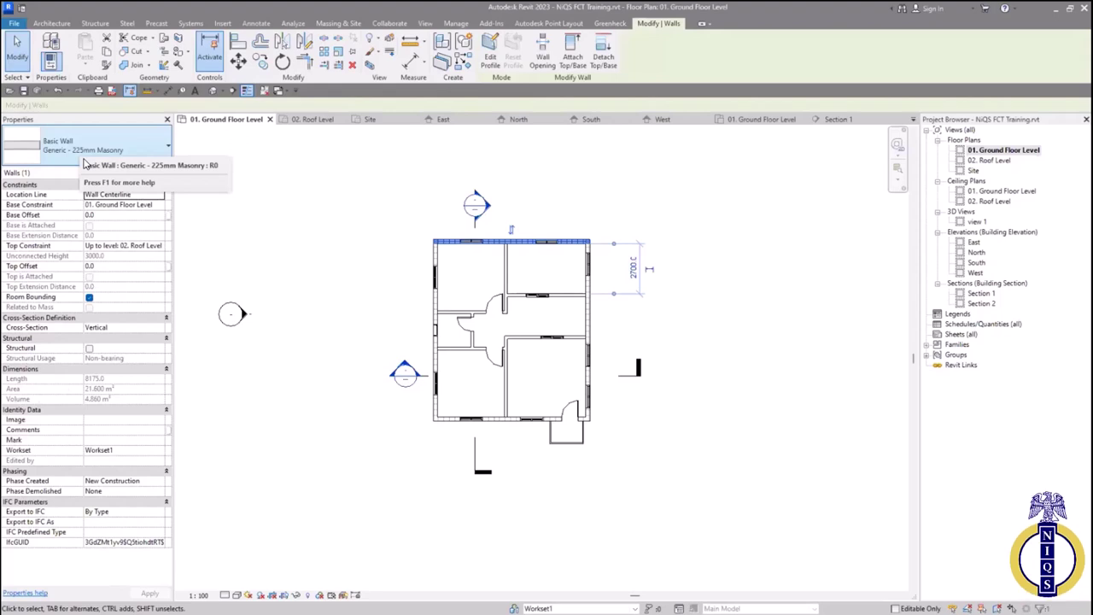
{"action": "left_click", "coordinate": [152, 172]}
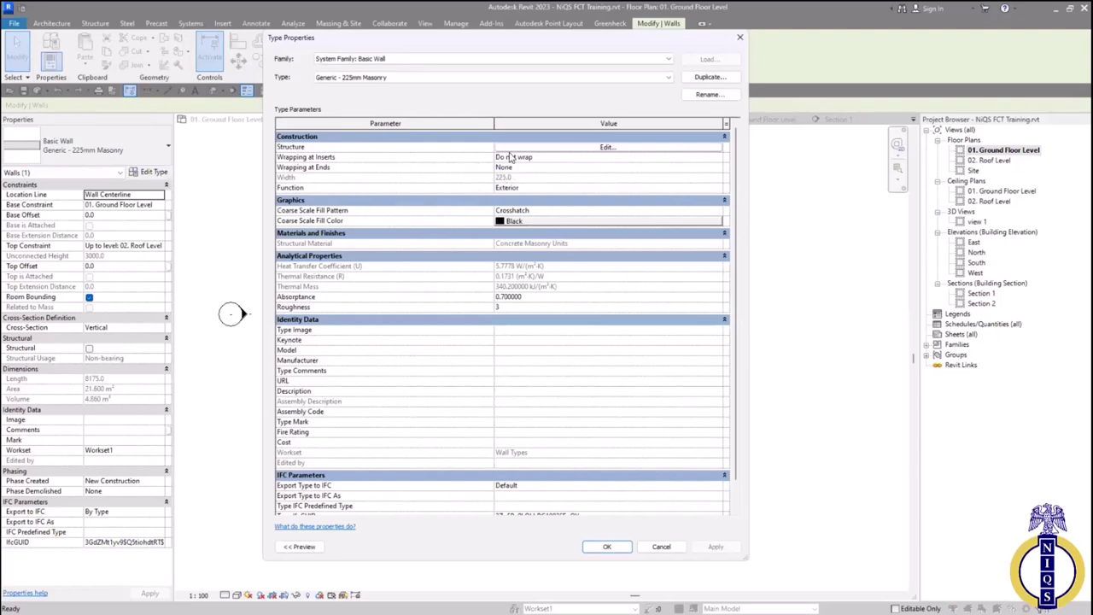
{"action": "left_click", "coordinate": [600, 147]}
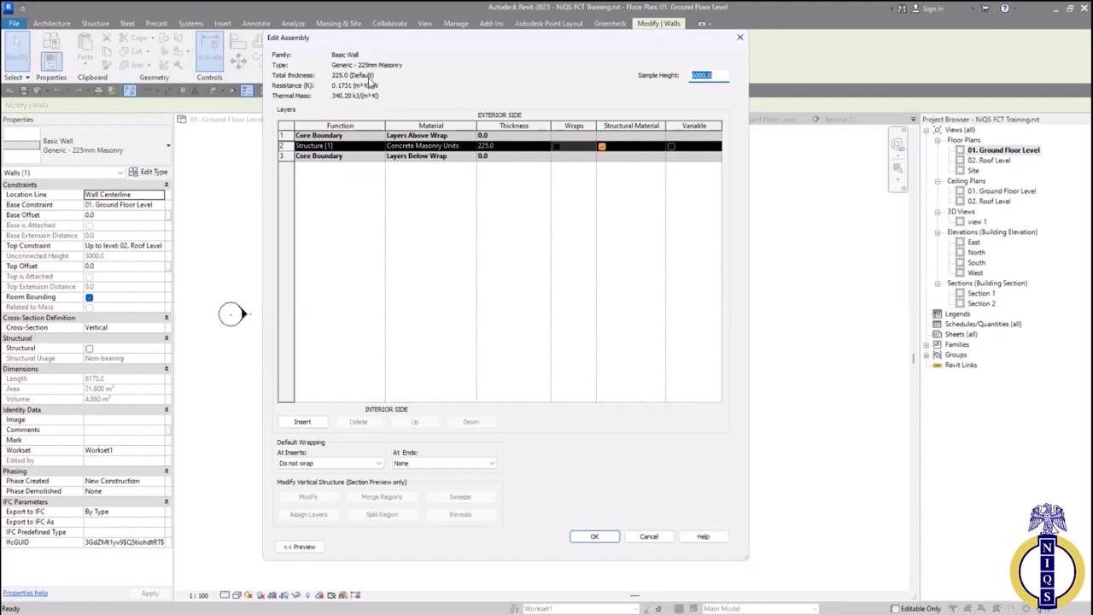
{"action": "left_click", "coordinate": [595, 537]}
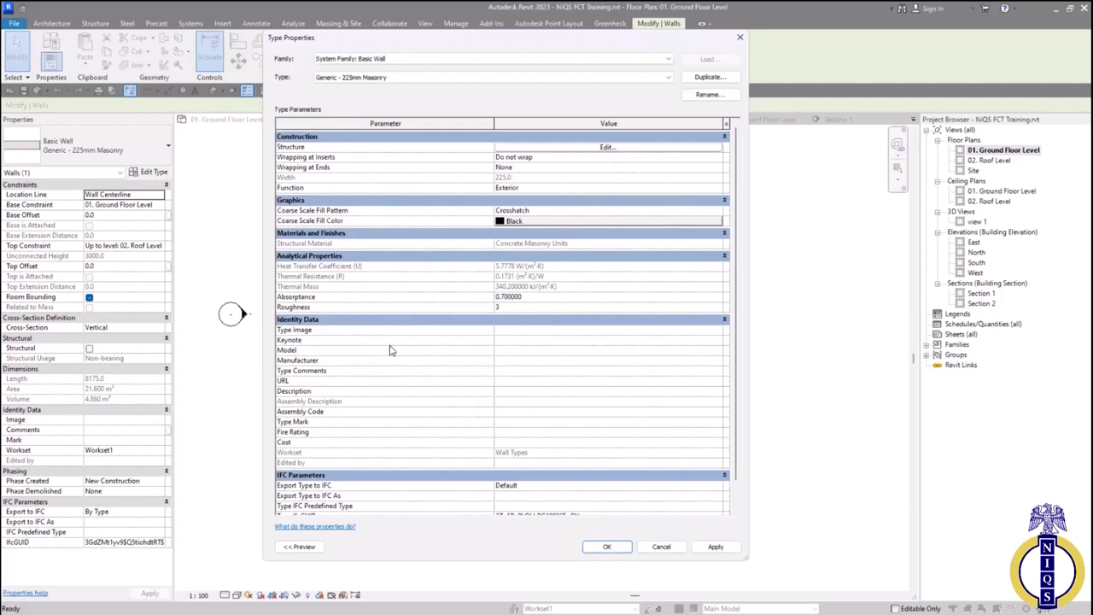
{"action": "left_click", "coordinate": [534, 331]}
Set the wall type's Keynote to WA-EXT1 and its Type Comments to 'Ext Wall'
{"action": "left_click", "coordinate": [519, 342]}
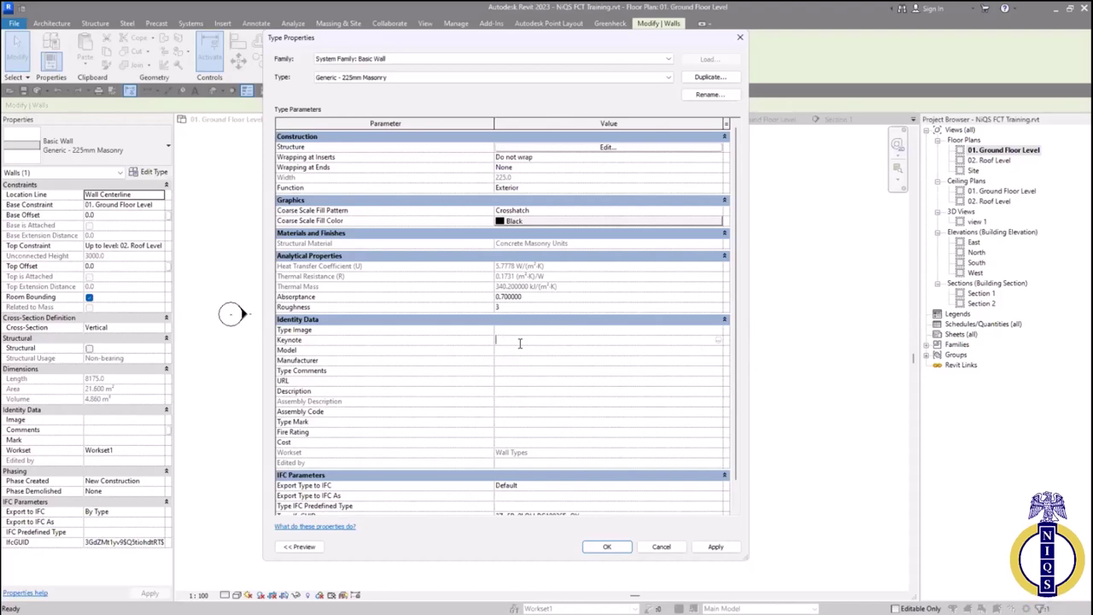
{"action": "type", "text": "WA"}
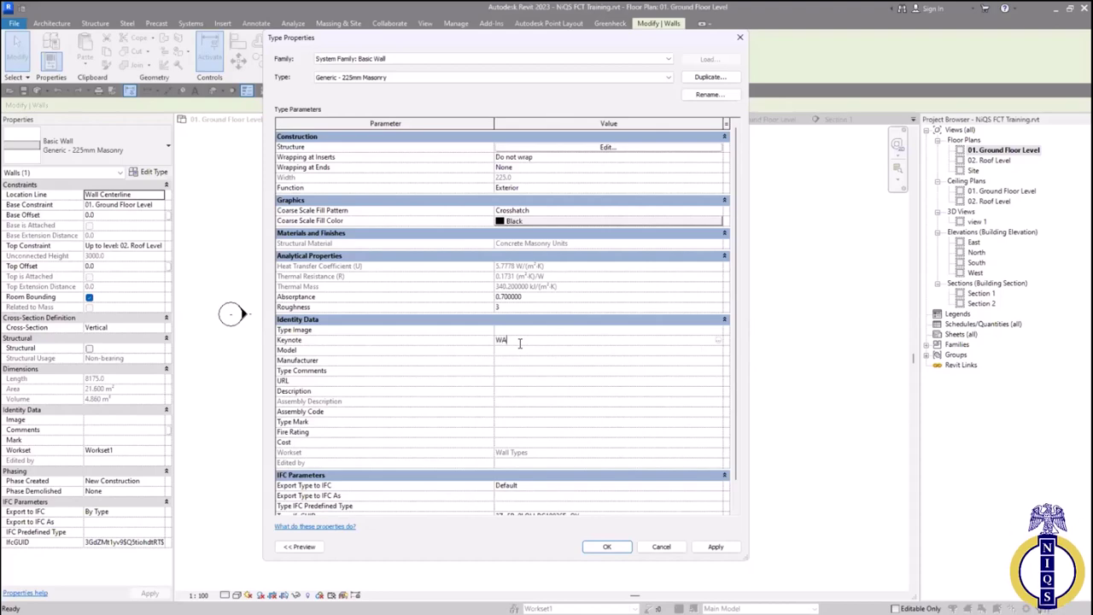
{"action": "type", "text": "-EXT1"}
{"action": "left_click", "coordinate": [719, 351]}
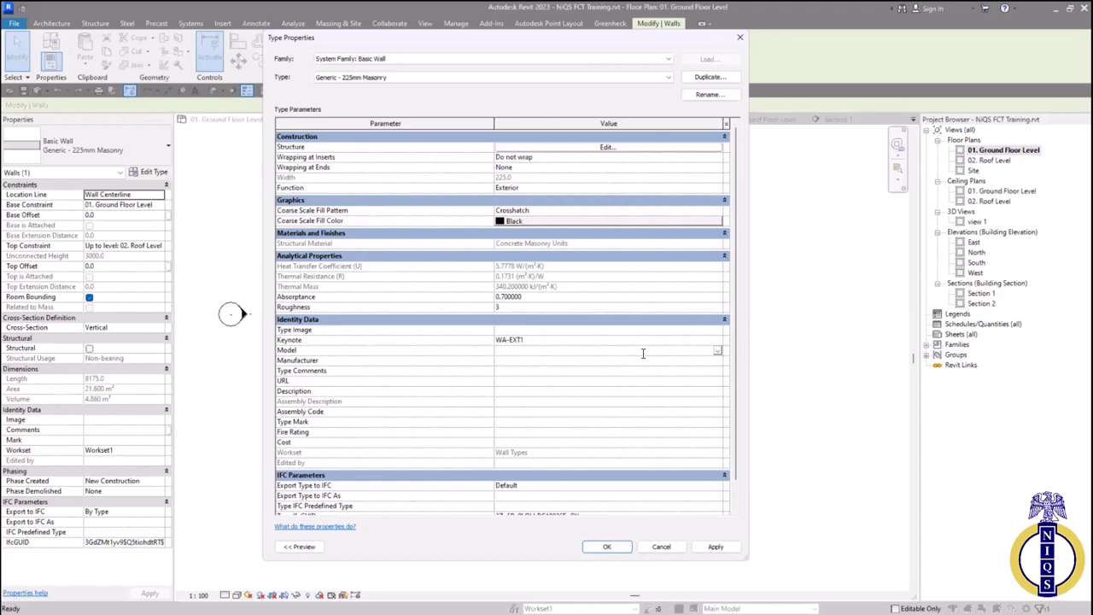
{"action": "left_click", "coordinate": [555, 360]}
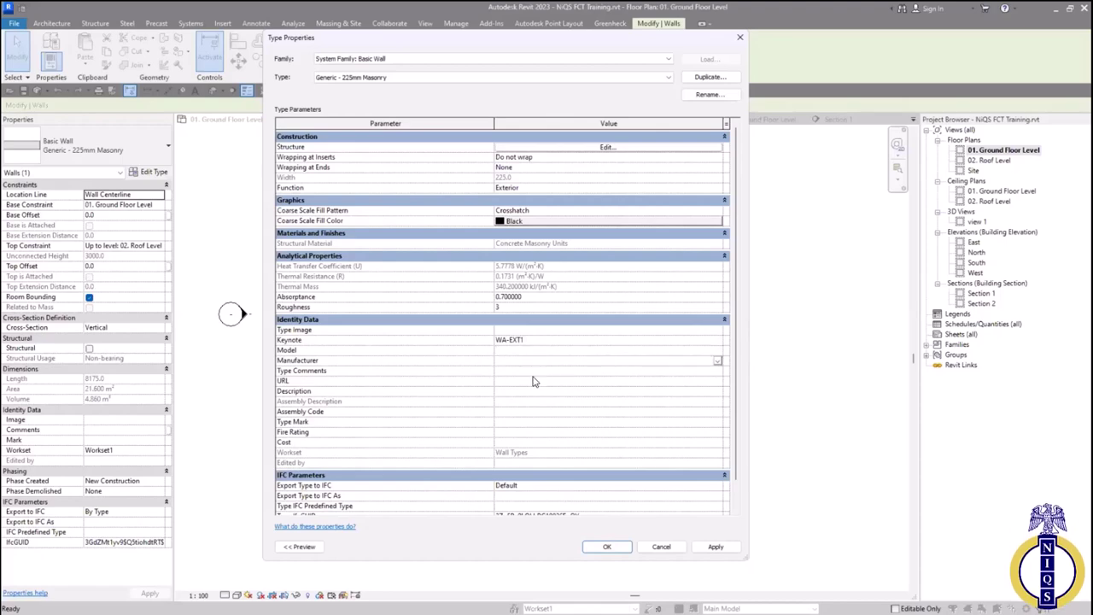
{"action": "left_click", "coordinate": [482, 370]}
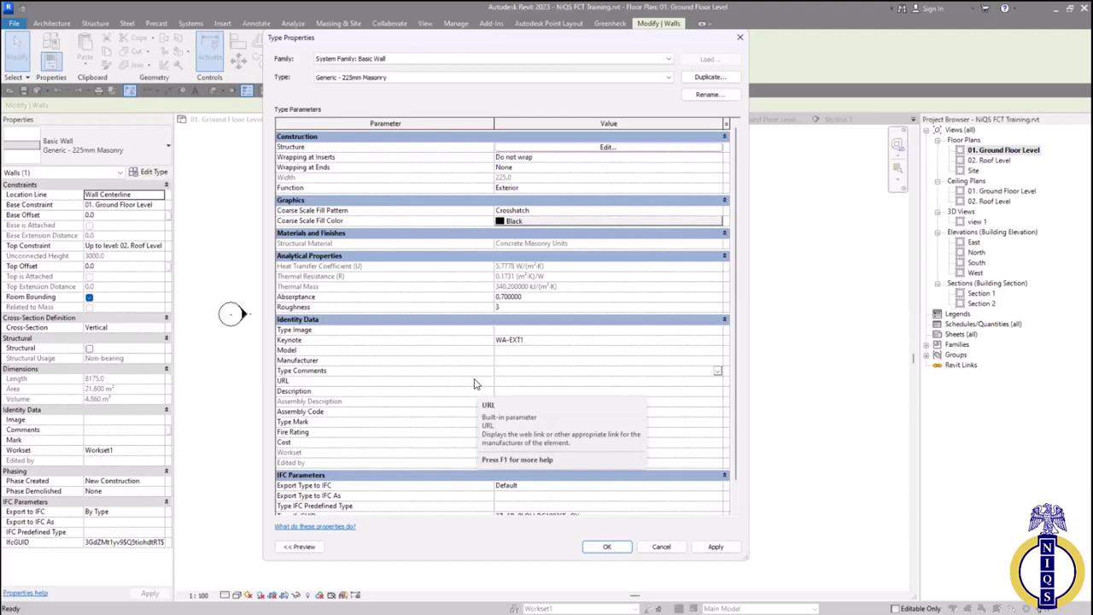
{"action": "type", "text": "Ext"}
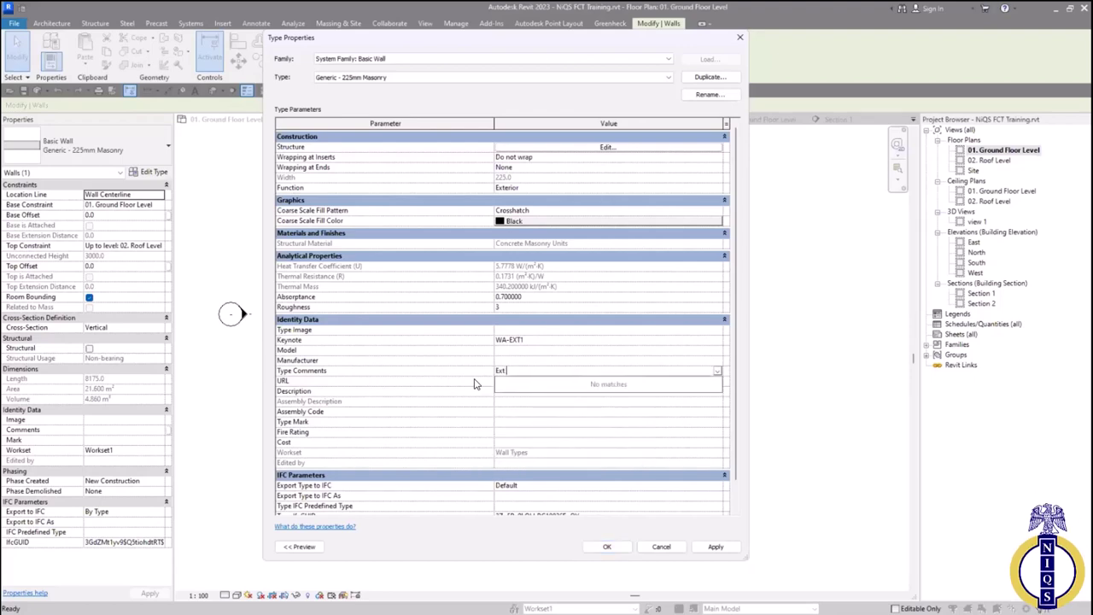
{"action": "type", "text": " Wall"}
{"action": "left_click", "coordinate": [535, 382]}
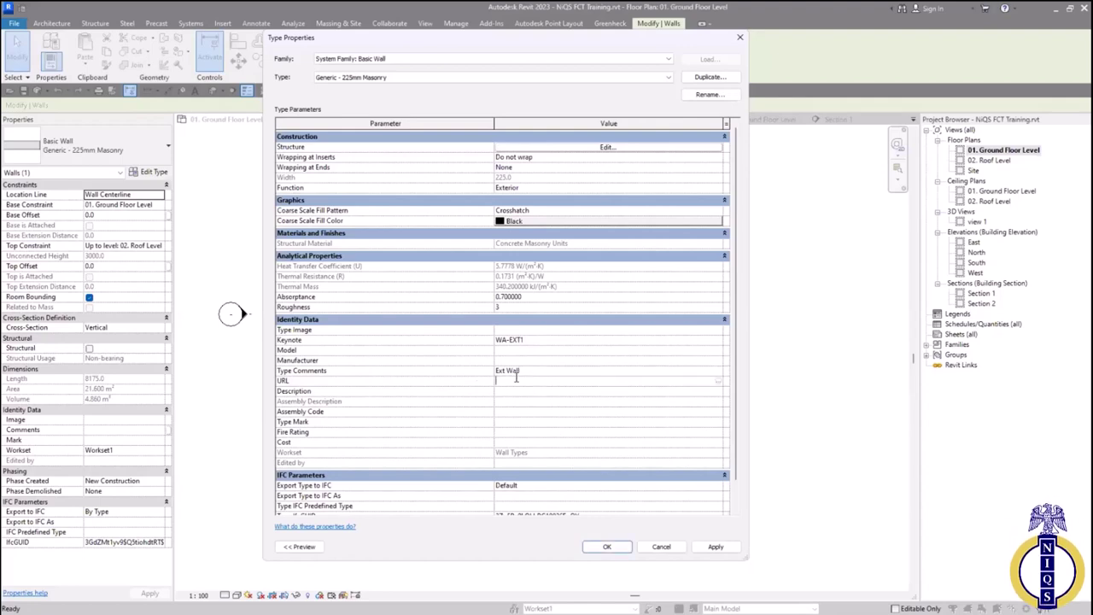
Enter the Description '225mm blockwork, laid on 25mm cement and sand mortar mix.'
{"action": "left_click", "coordinate": [519, 391]}
{"action": "type", "text": "Block"}
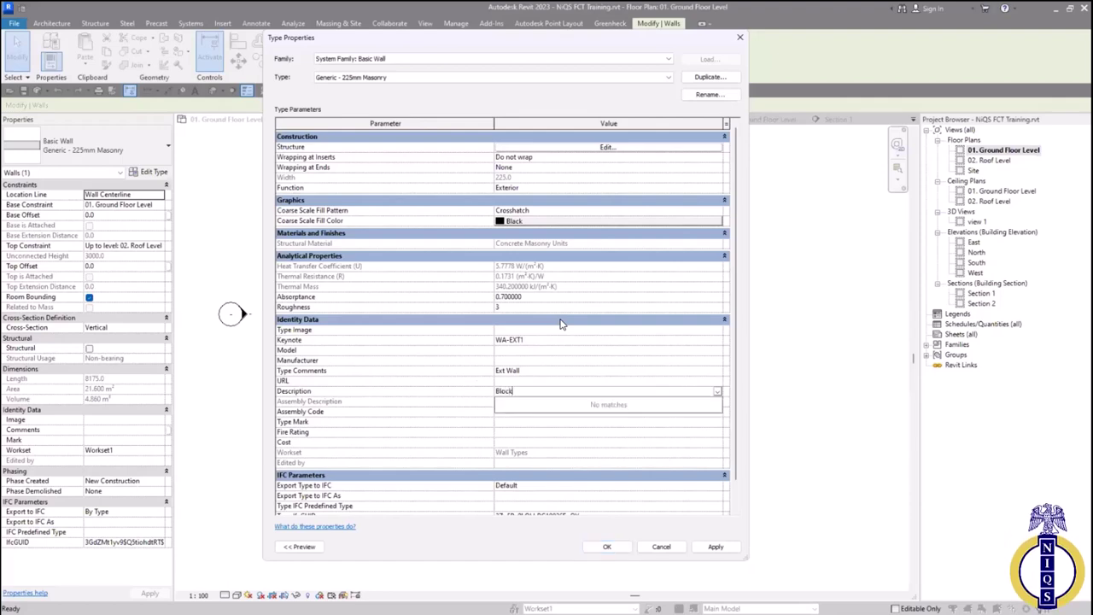
{"action": "type", "text": " work"}
{"action": "key", "text": "BackSpace"}
{"action": "type", "text": "225mm blockwork, laid on 25mm cement and sa"}
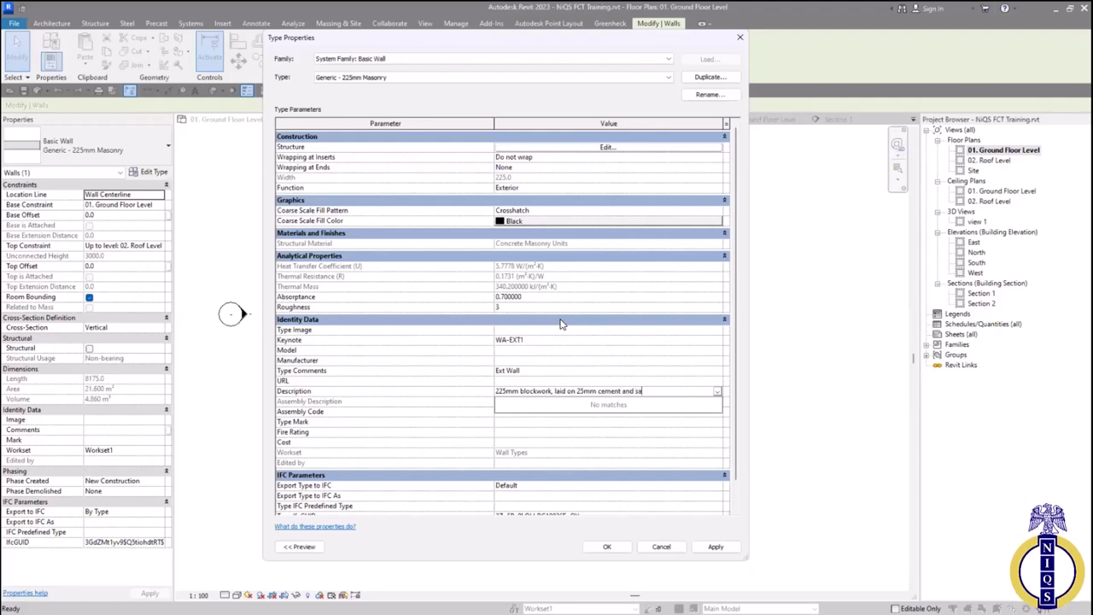
{"action": "type", "text": "nd mortar mi"}
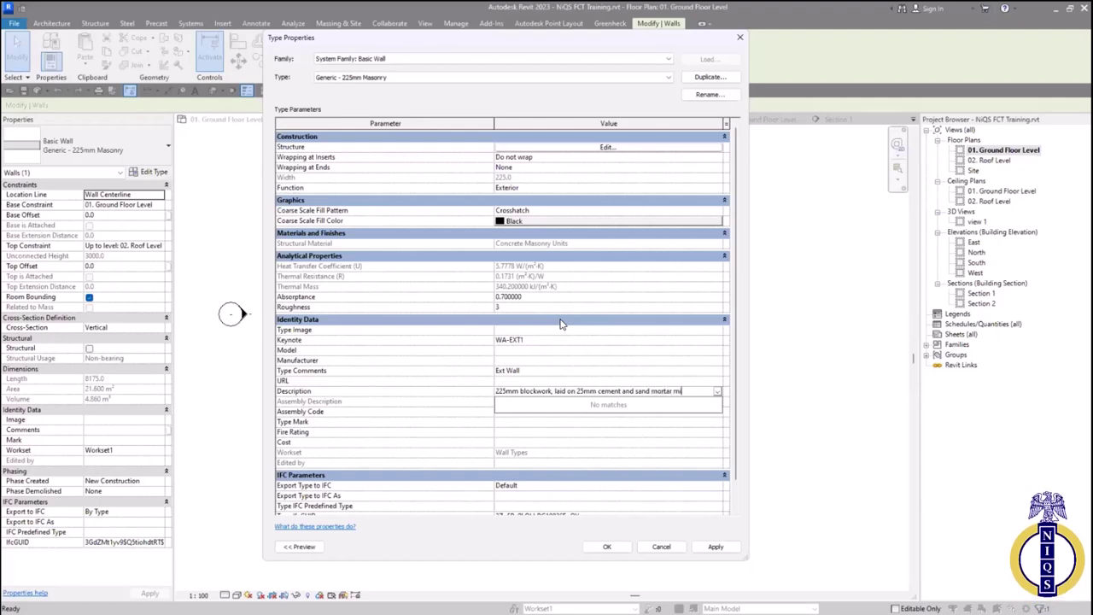
{"action": "type", "text": "x"}
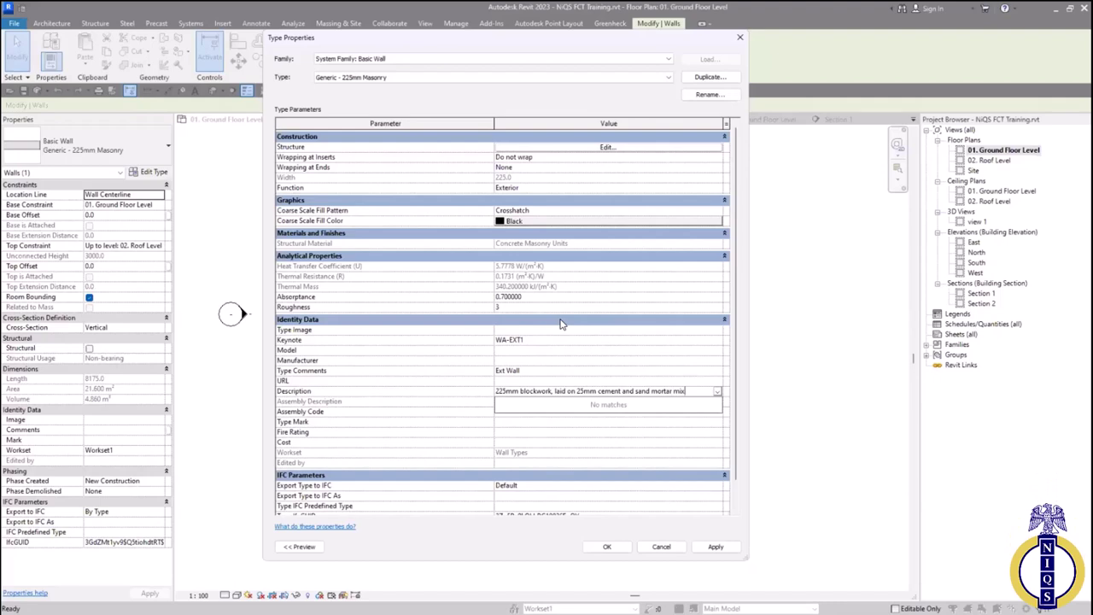
{"action": "type", "text": "."}
Set the wall type's Assembly Code to 001 and its Cost to 6500.00
{"action": "left_click", "coordinate": [521, 413]}
{"action": "type", "text": "00"}
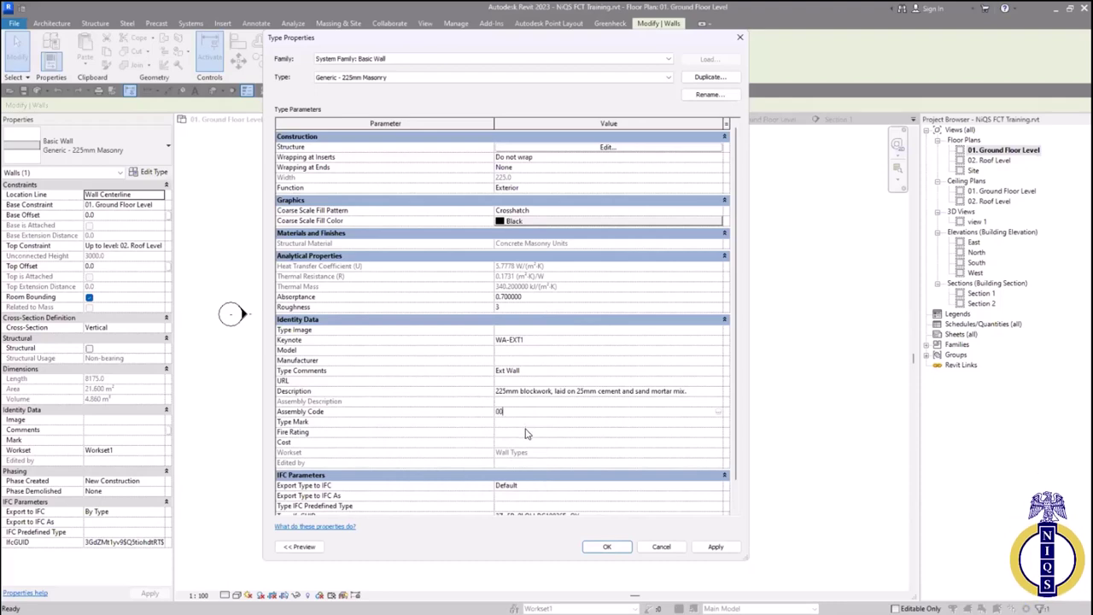
{"action": "type", "text": "1"}
{"action": "left_click", "coordinate": [529, 431]}
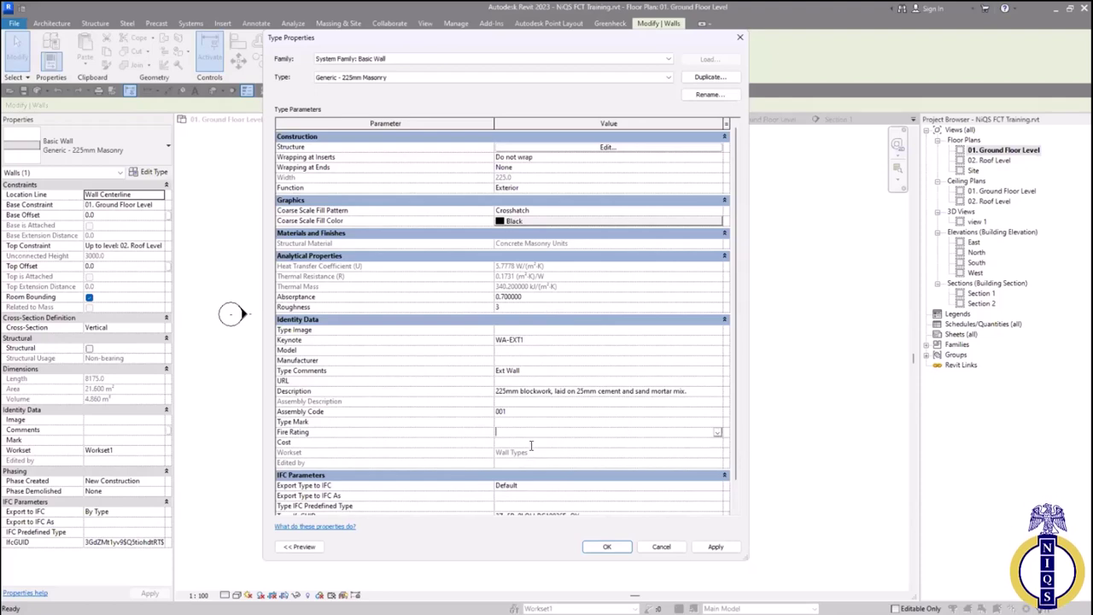
{"action": "left_click", "coordinate": [506, 442]}
{"action": "type", "text": "00"}
{"action": "key", "text": "Return"}
Keep Export Type to IFC at Default, apply the wall type, and select the single-flush door
{"action": "scroll", "coordinate": [550, 470], "scroll_direction": "down", "scroll_amount": 1}
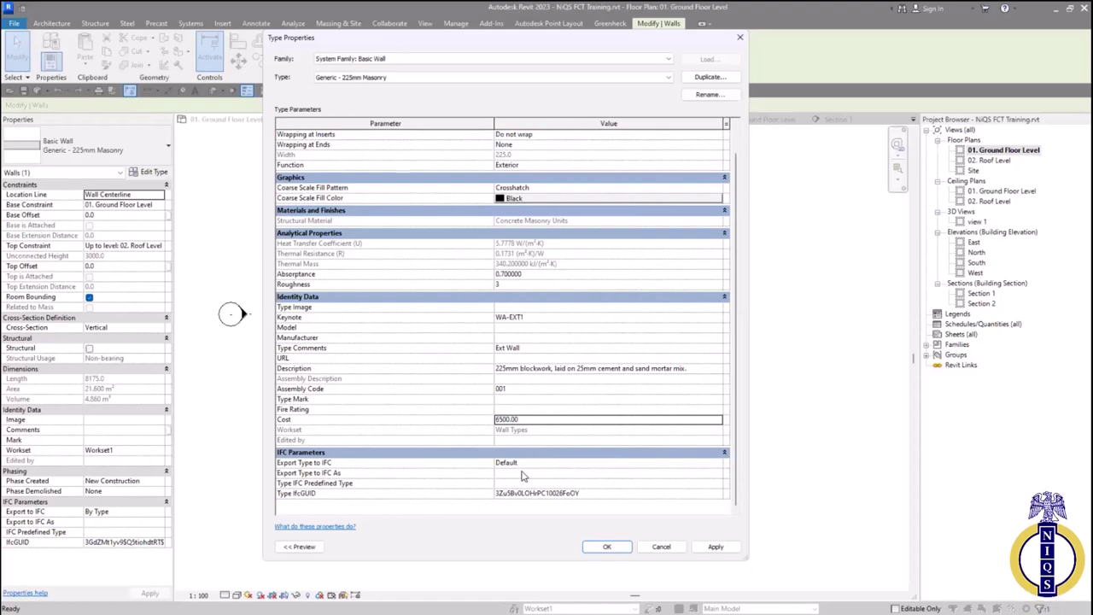
{"action": "left_click", "coordinate": [709, 465]}
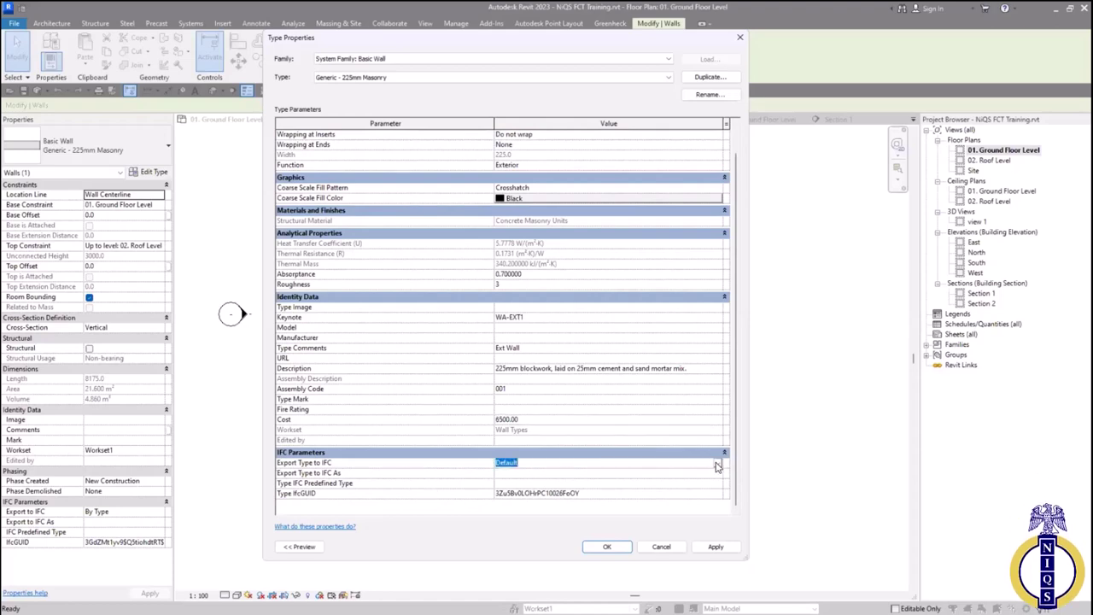
{"action": "left_click", "coordinate": [716, 466]}
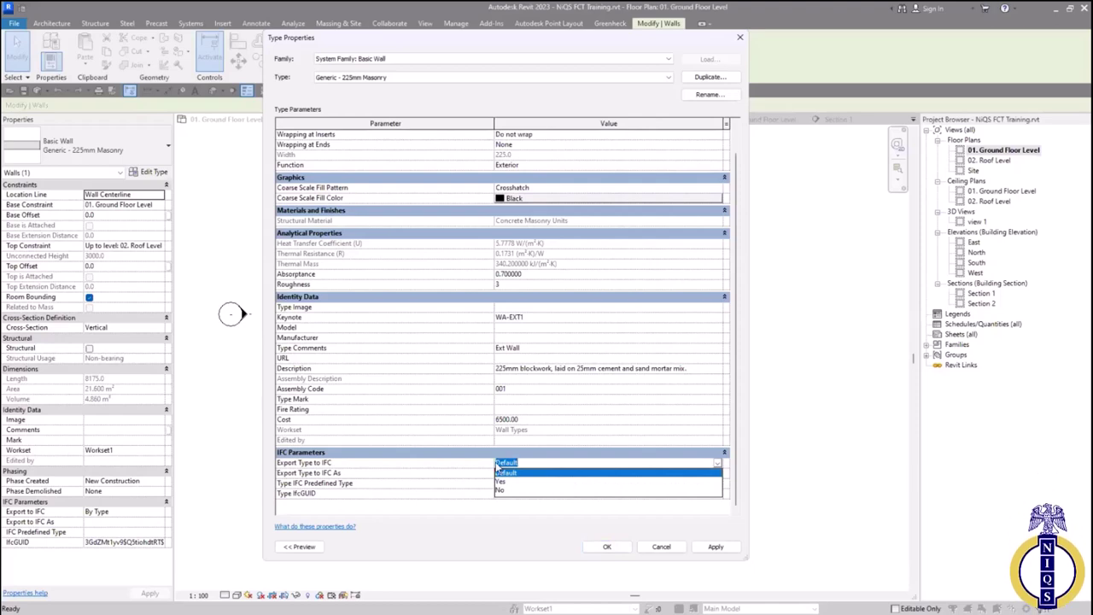
{"action": "left_click", "coordinate": [420, 475]}
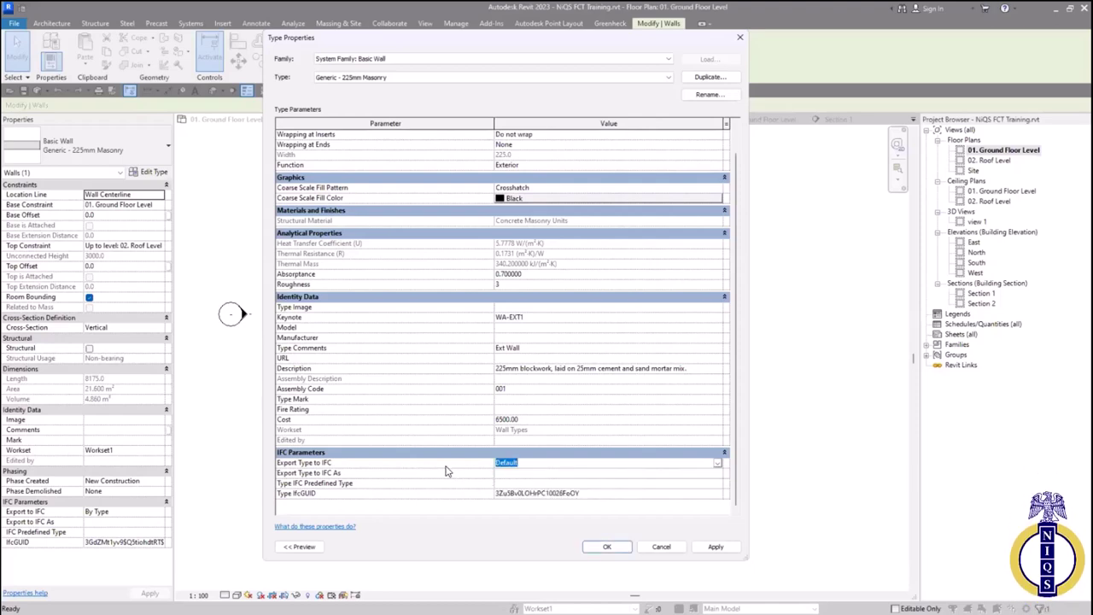
{"action": "scroll", "coordinate": [509, 356], "scroll_direction": "up", "scroll_amount": 2}
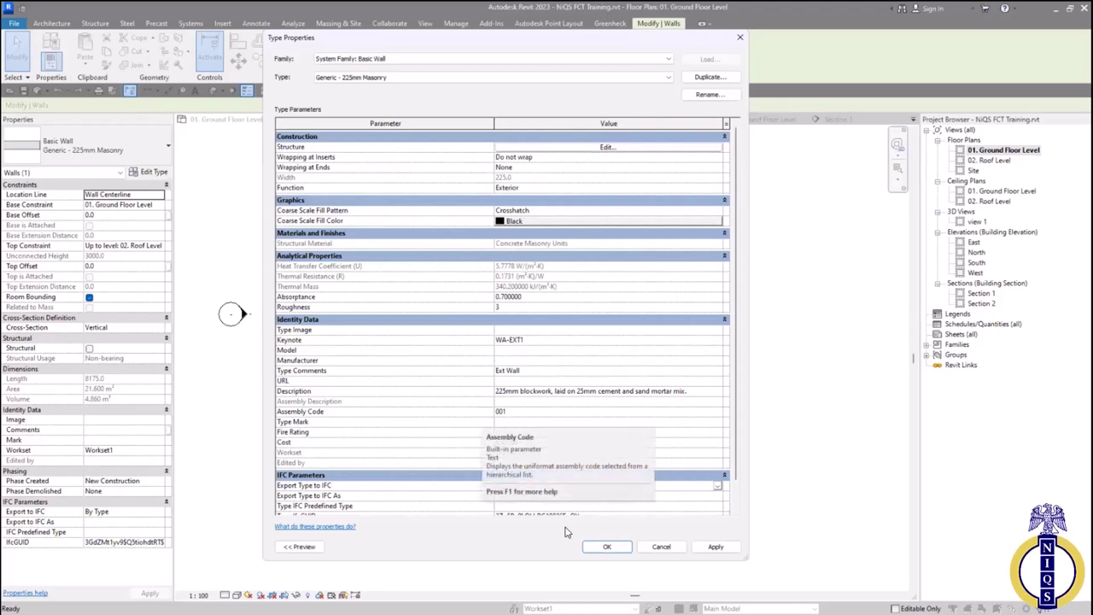
{"action": "left_click", "coordinate": [596, 550]}
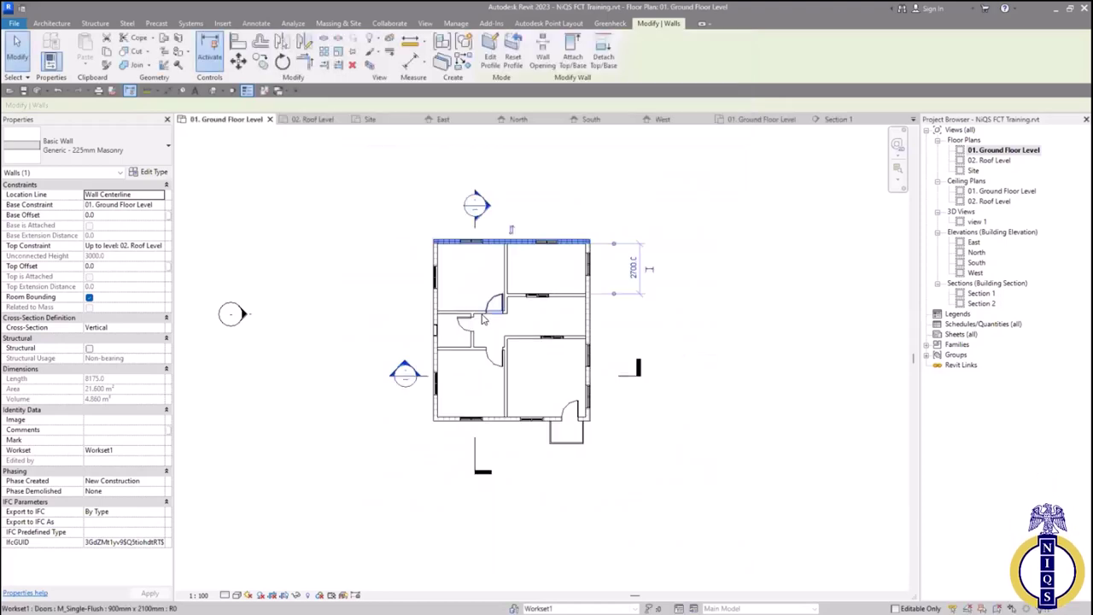
{"action": "left_click", "coordinate": [483, 319]}
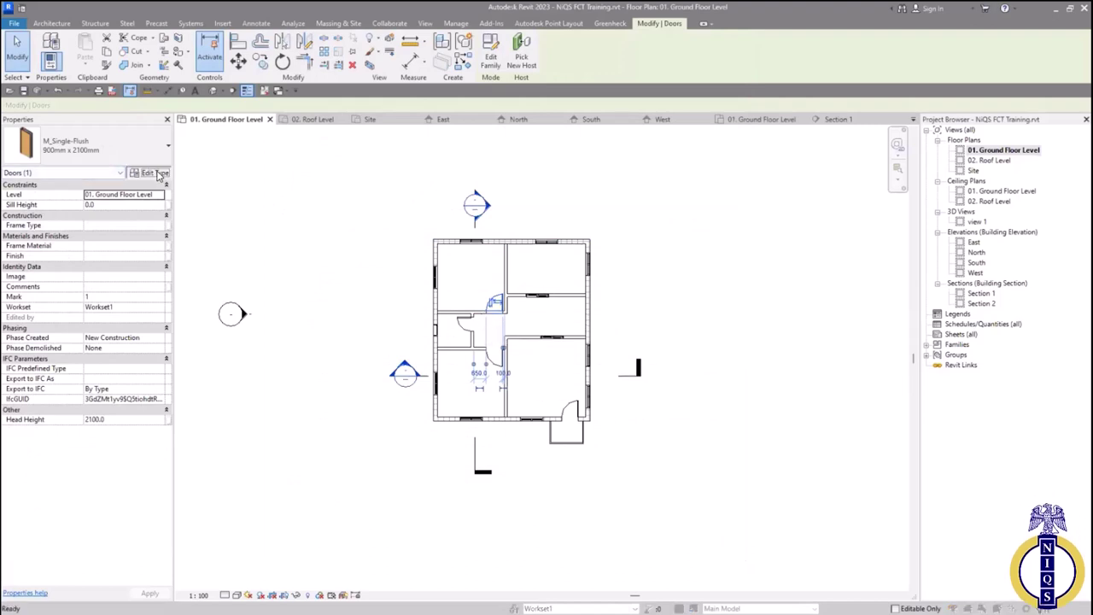
Show the door's type properties, keeping Wall Closure as By host and checking Thickness and Height
{"action": "left_click", "coordinate": [158, 174]}
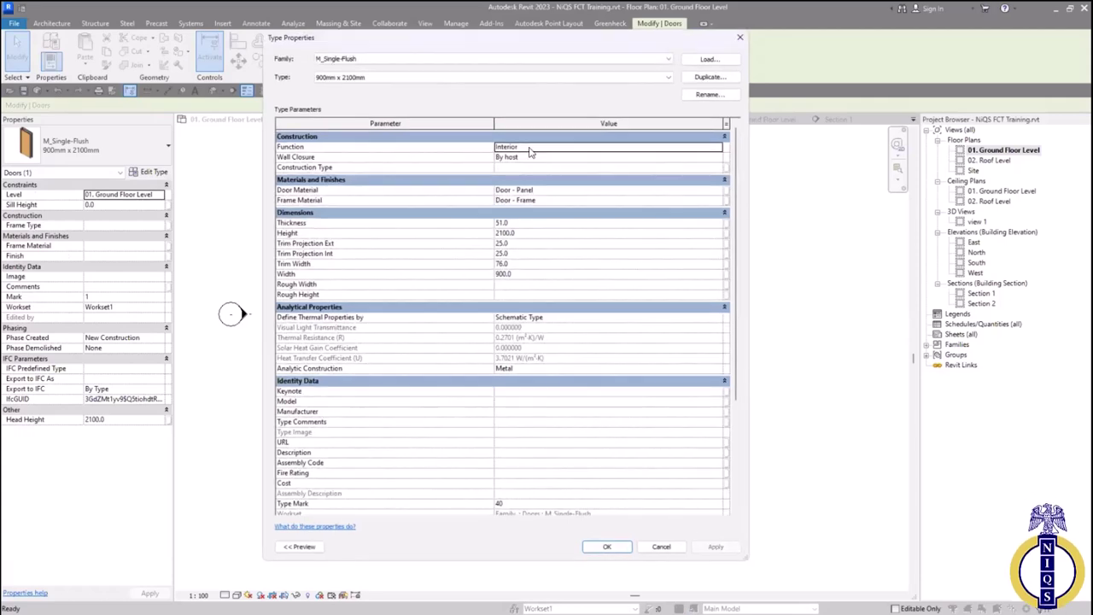
{"action": "left_click", "coordinate": [542, 157]}
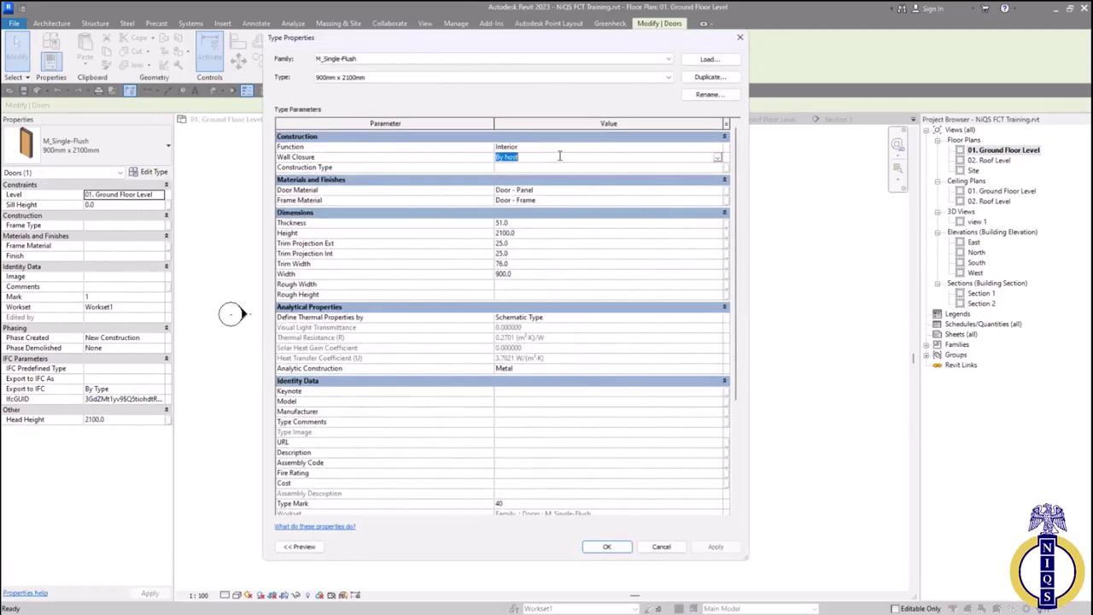
{"action": "left_click", "coordinate": [717, 159]}
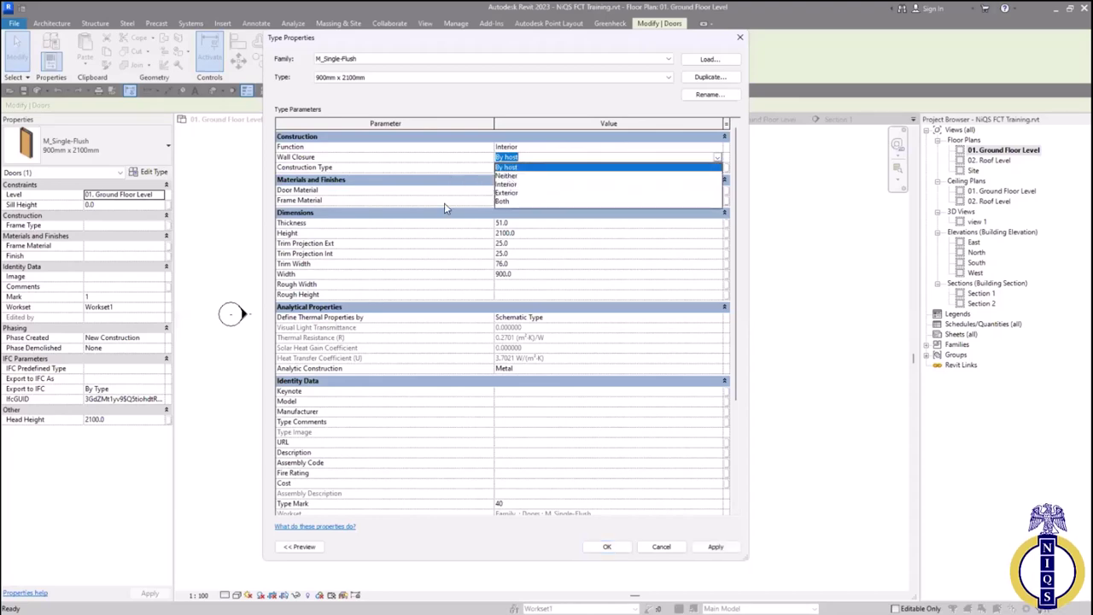
{"action": "left_click", "coordinate": [444, 202]}
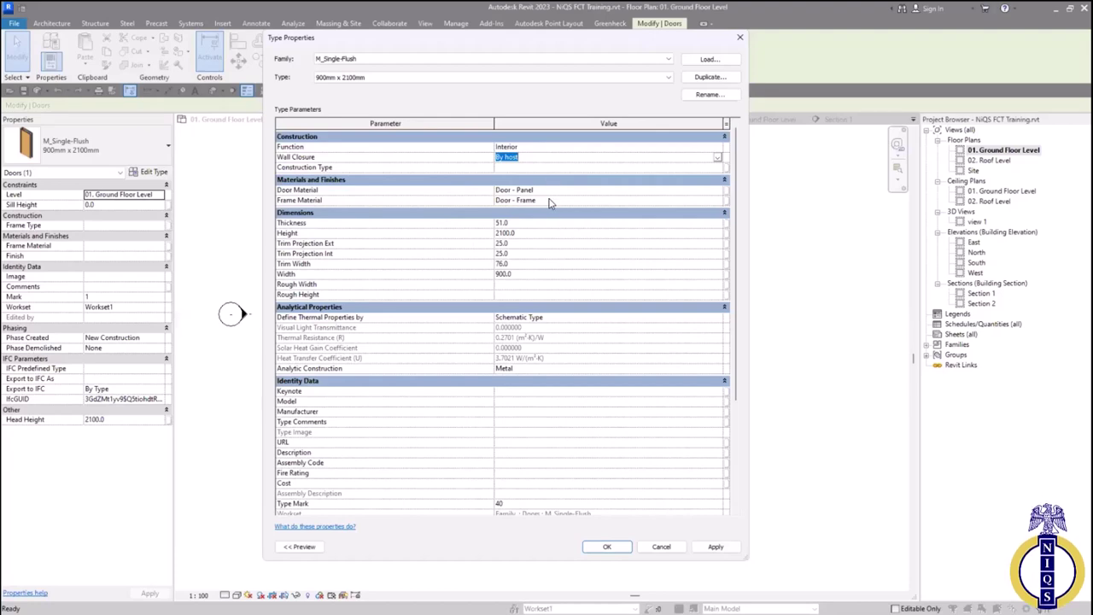
{"action": "left_click", "coordinate": [513, 223]}
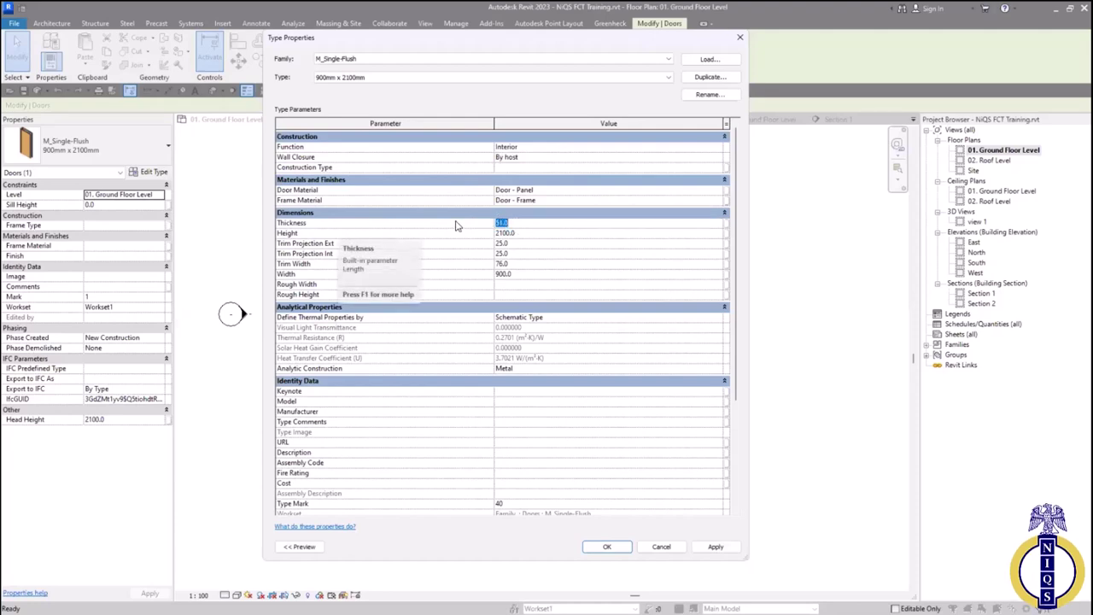
{"action": "left_click", "coordinate": [519, 233]}
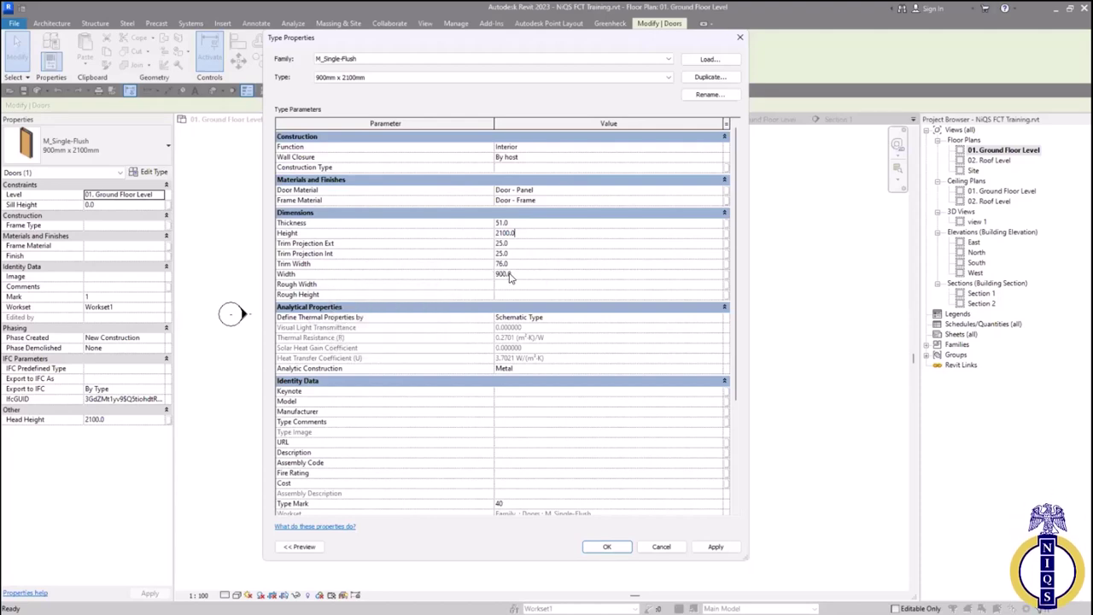
{"action": "scroll", "coordinate": [509, 274], "scroll_direction": "down", "scroll_amount": 3}
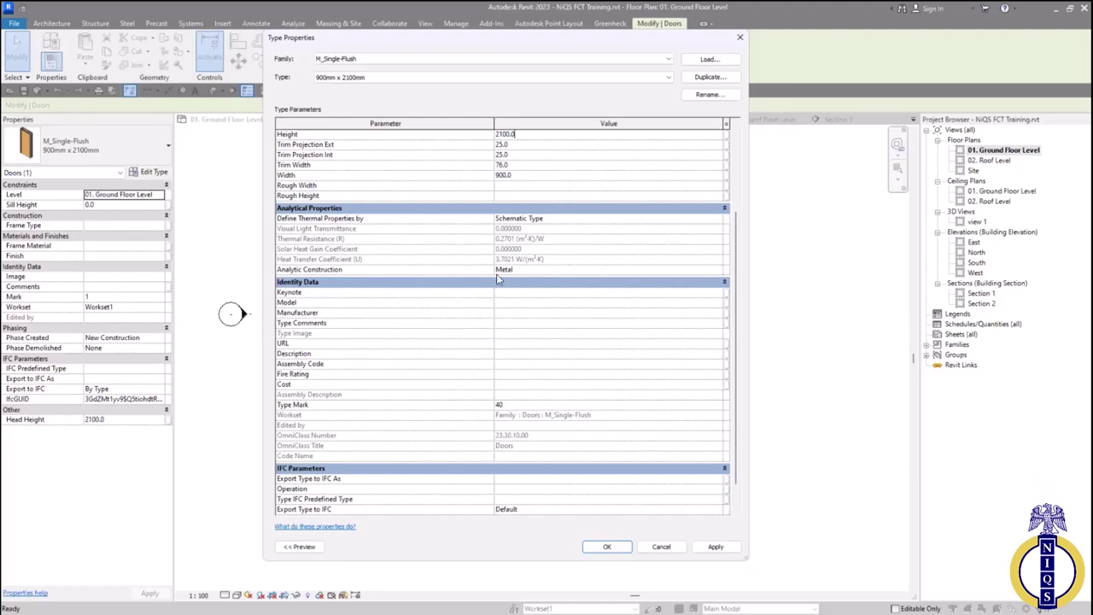
Enter a Cost of 90000 for the M_Single-Flush door type and look over its URL field
{"action": "scroll", "coordinate": [521, 341], "scroll_direction": "down", "scroll_amount": 1}
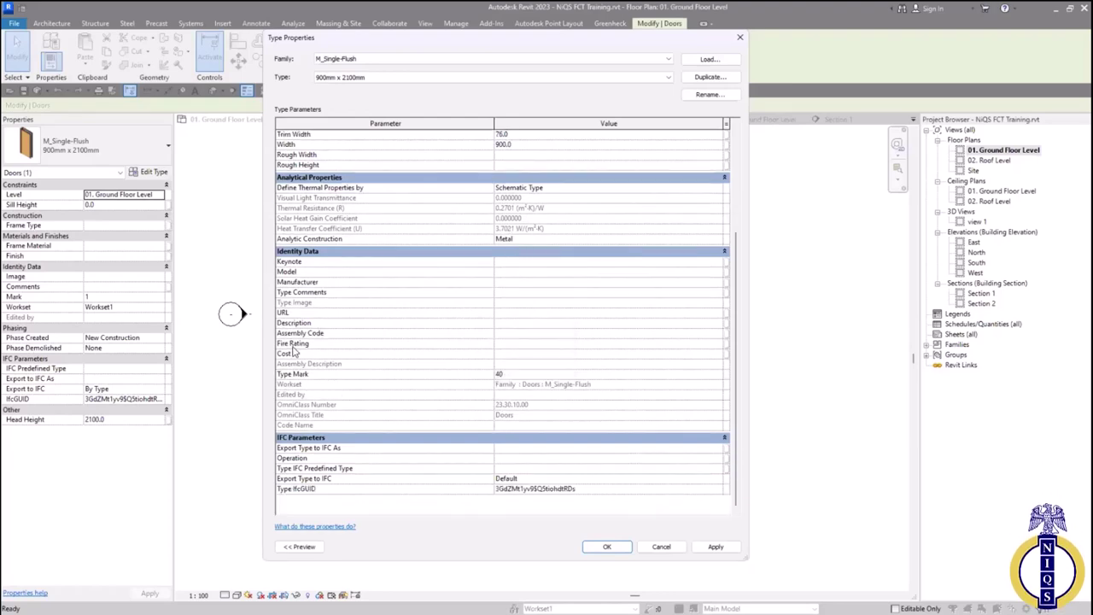
{"action": "left_click", "coordinate": [526, 354]}
{"action": "type", "text": "90000"}
{"action": "scroll", "coordinate": [547, 370], "scroll_direction": "up", "scroll_amount": 4}
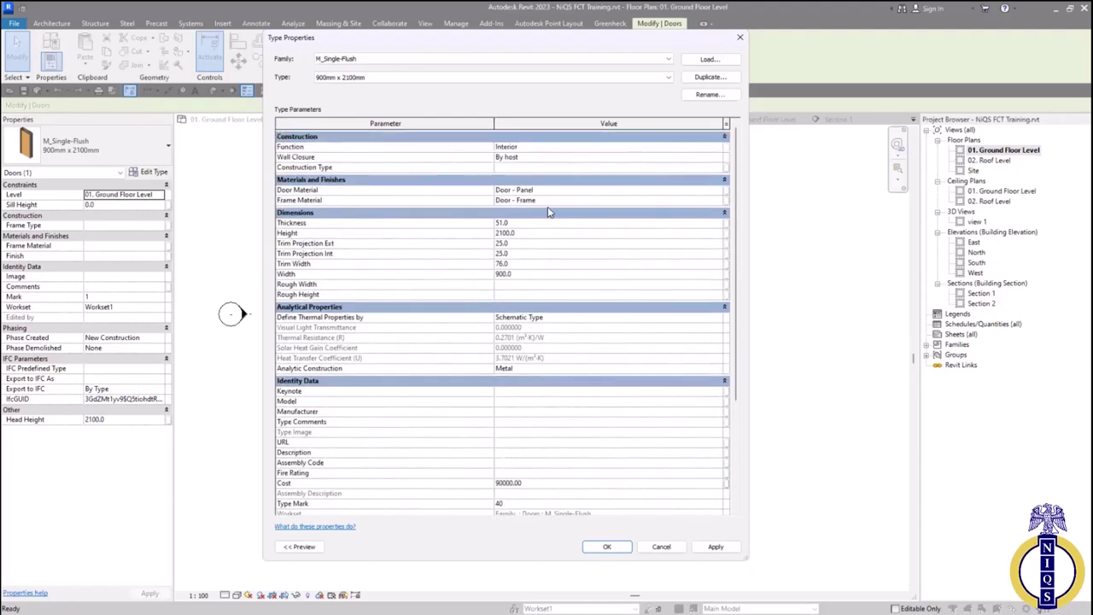
{"action": "scroll", "coordinate": [549, 437], "scroll_direction": "down", "scroll_amount": 4}
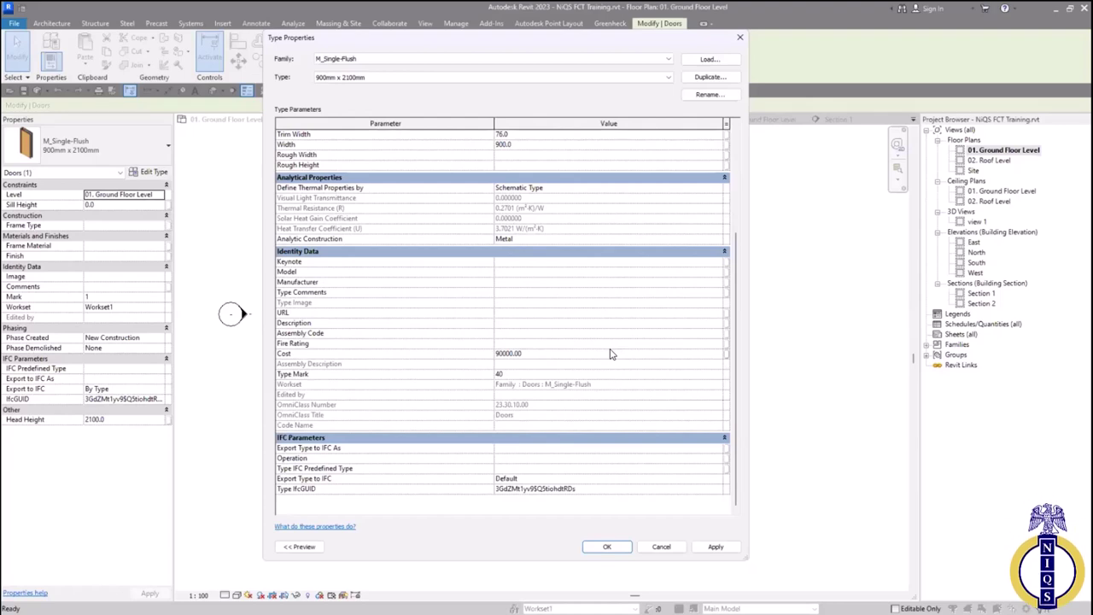
{"action": "left_click", "coordinate": [497, 315]}
{"action": "scroll", "coordinate": [574, 312], "scroll_direction": "up", "scroll_amount": 1}
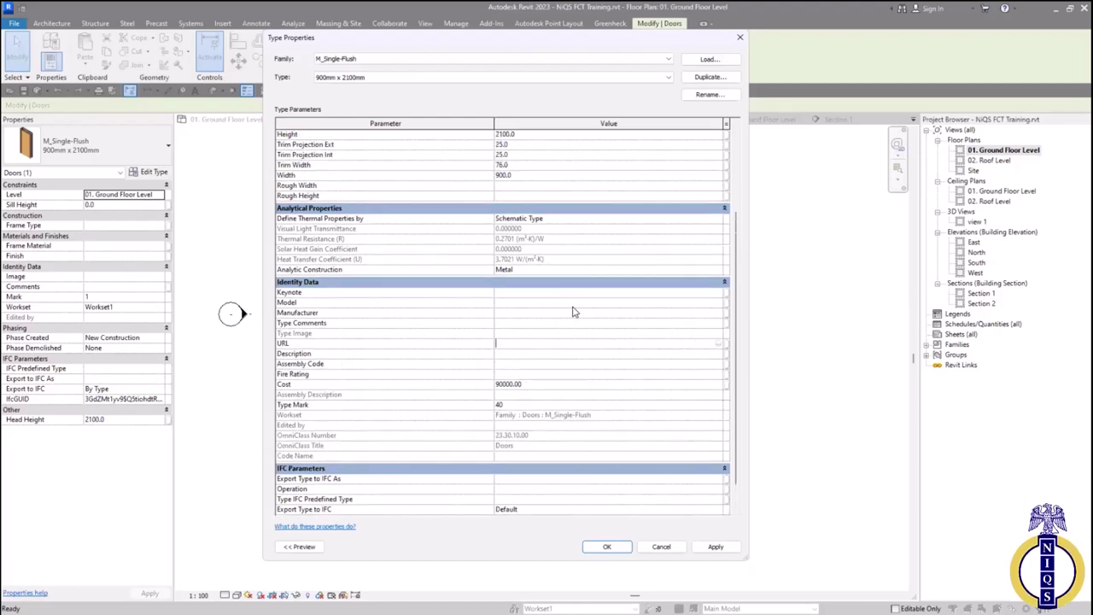
{"action": "scroll", "coordinate": [574, 313], "scroll_direction": "up", "scroll_amount": 3}
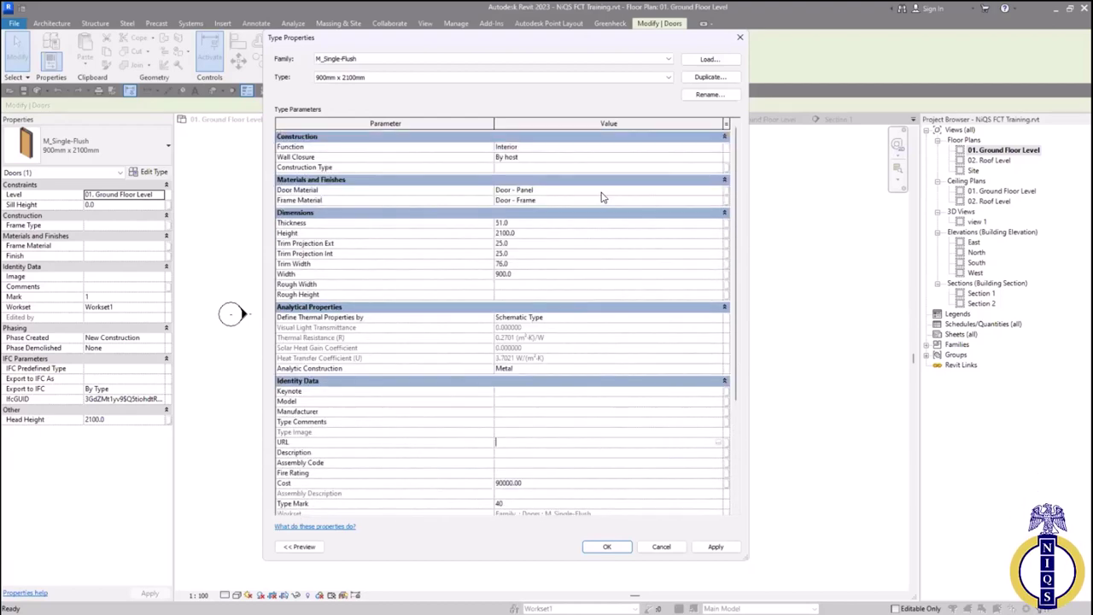
Apply the door type changes and cycle the pre-highlight from the door to the wall
{"action": "left_click", "coordinate": [614, 550]}
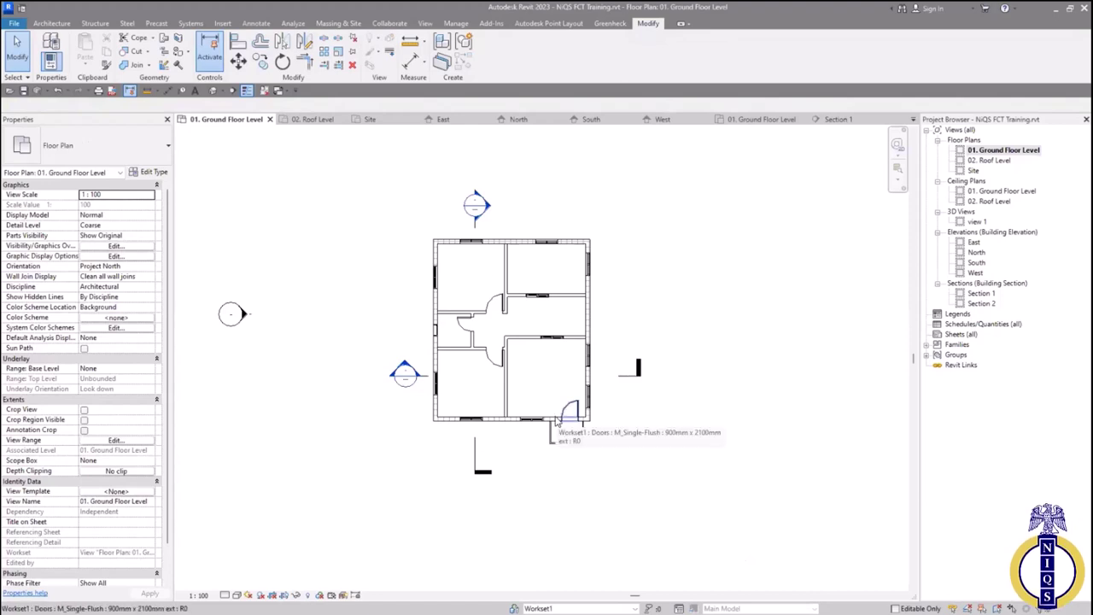
{"action": "key", "text": "Tab"}
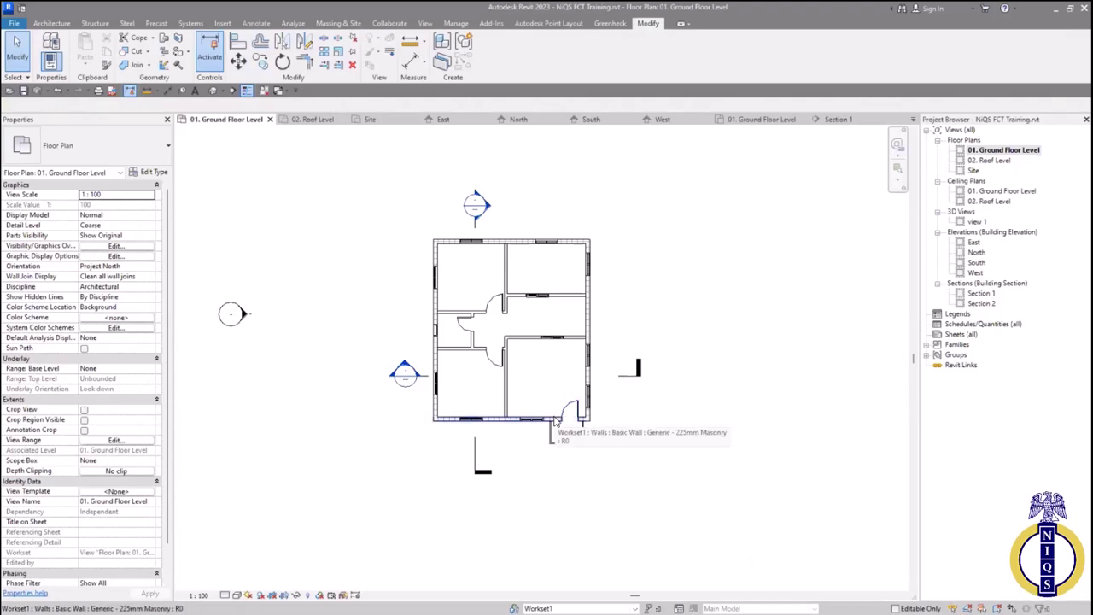
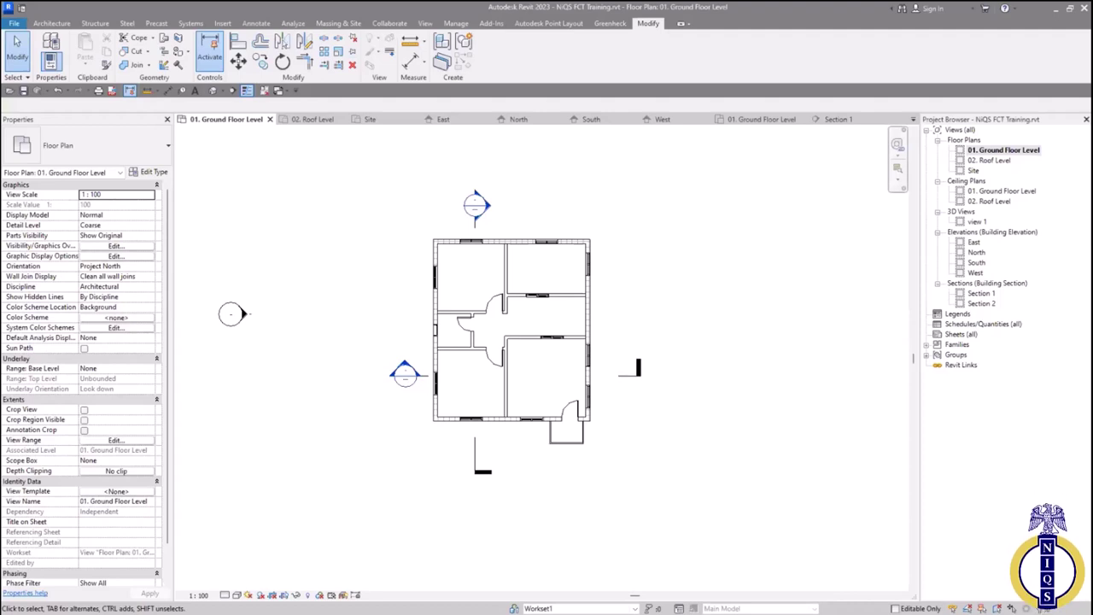
Open Section 1 then Section 2, inspect the walls and door, and zoom to fit the house
{"action": "double_click", "coordinate": [981, 293]}
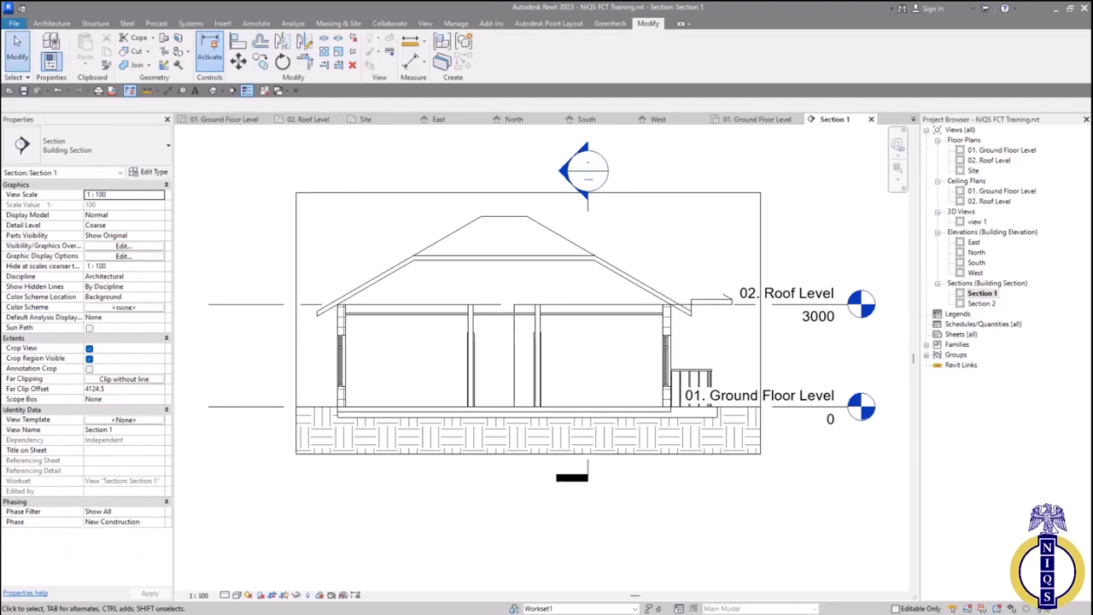
{"action": "double_click", "coordinate": [981, 304]}
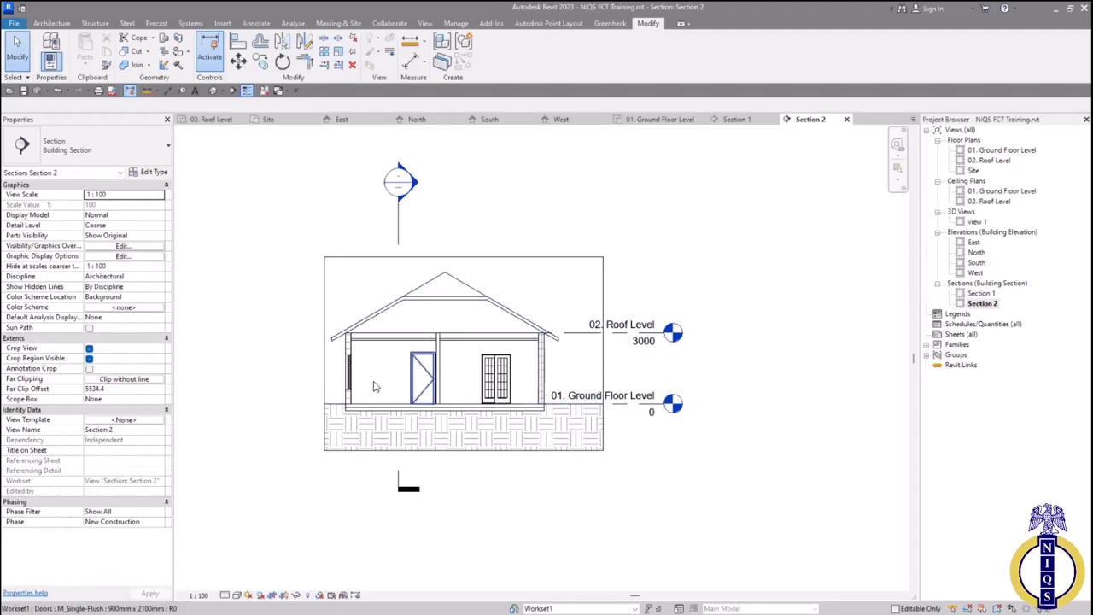
{"action": "scroll", "coordinate": [373, 387], "scroll_direction": "up", "scroll_amount": 3}
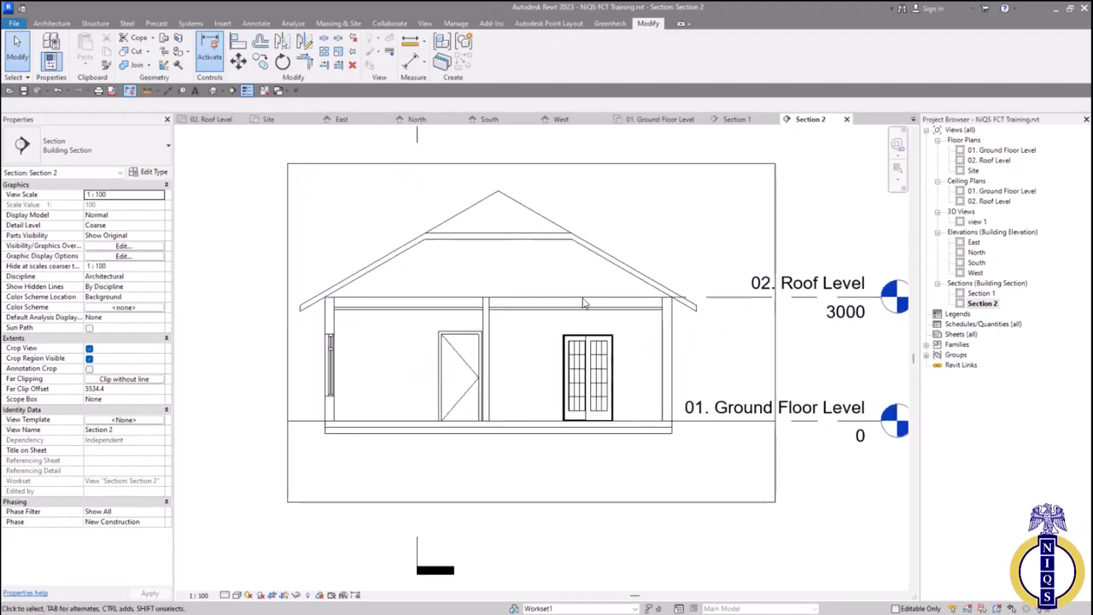
{"action": "middle_click_drag", "start_coordinate": [604, 245], "coordinate": [676, 242]}
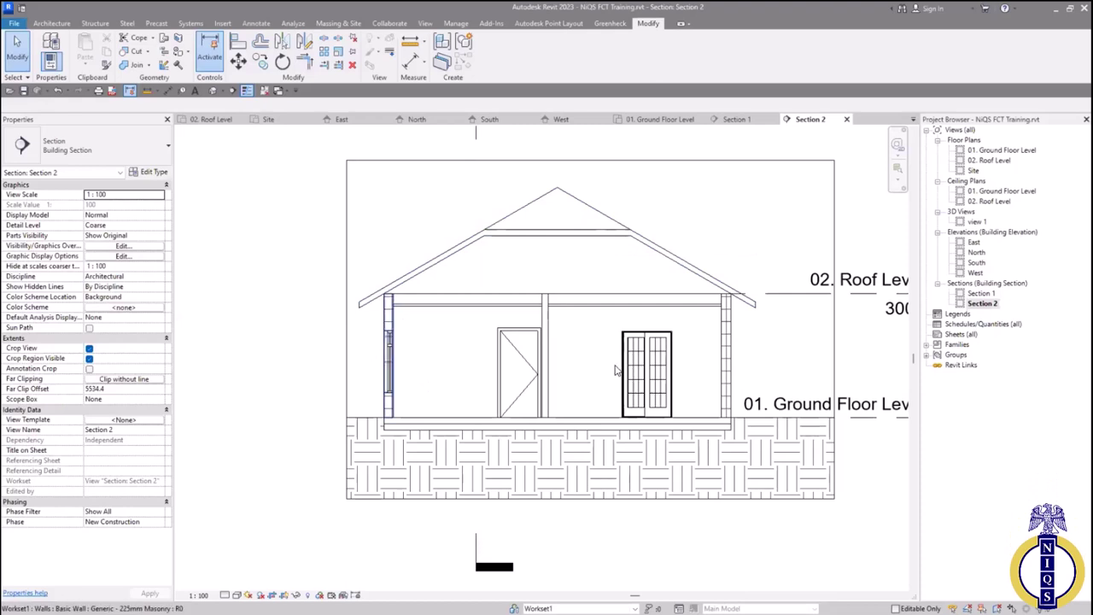
{"action": "scroll", "coordinate": [381, 401], "scroll_direction": "up", "scroll_amount": 3}
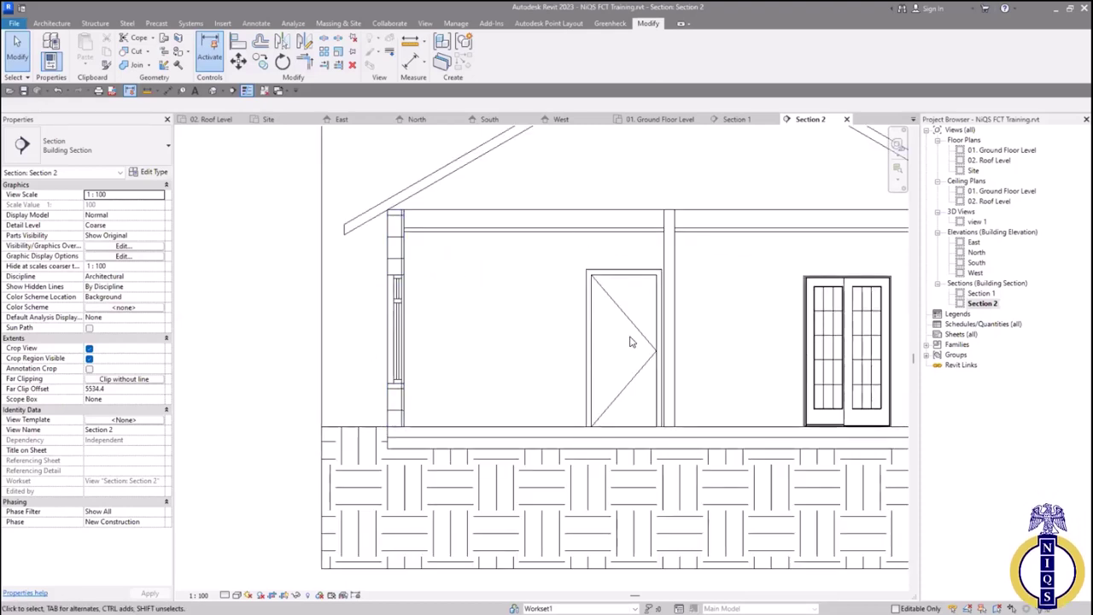
{"action": "key", "text": "z"}
{"action": "key", "text": "f"}
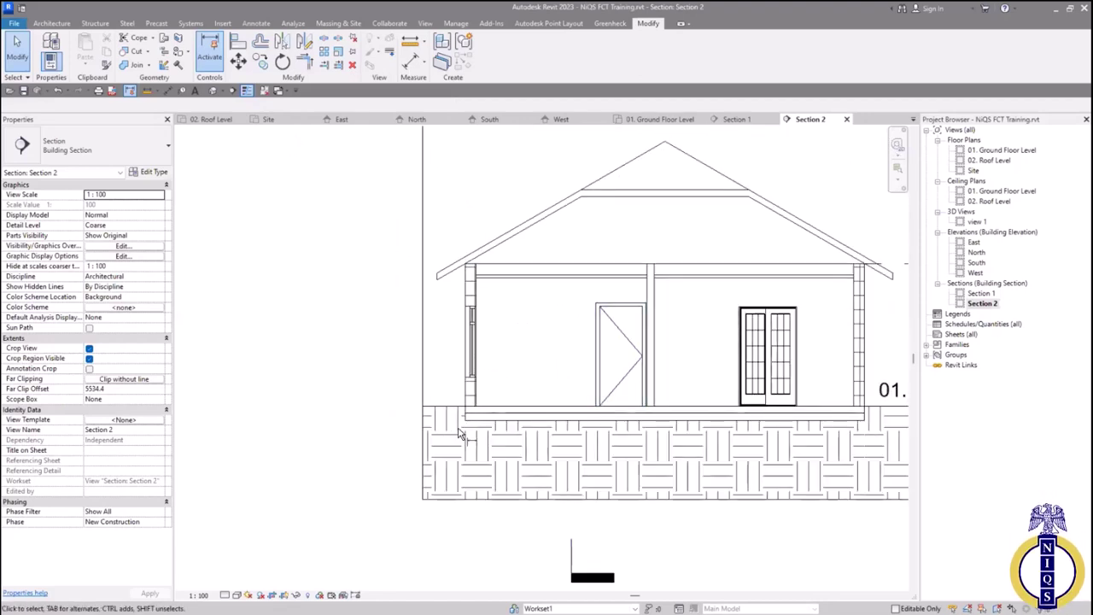
Add aligned dimensions of 150 and 155 at the floor slab by the left wall base
{"action": "key", "text": "d"}
{"action": "key", "text": "i"}
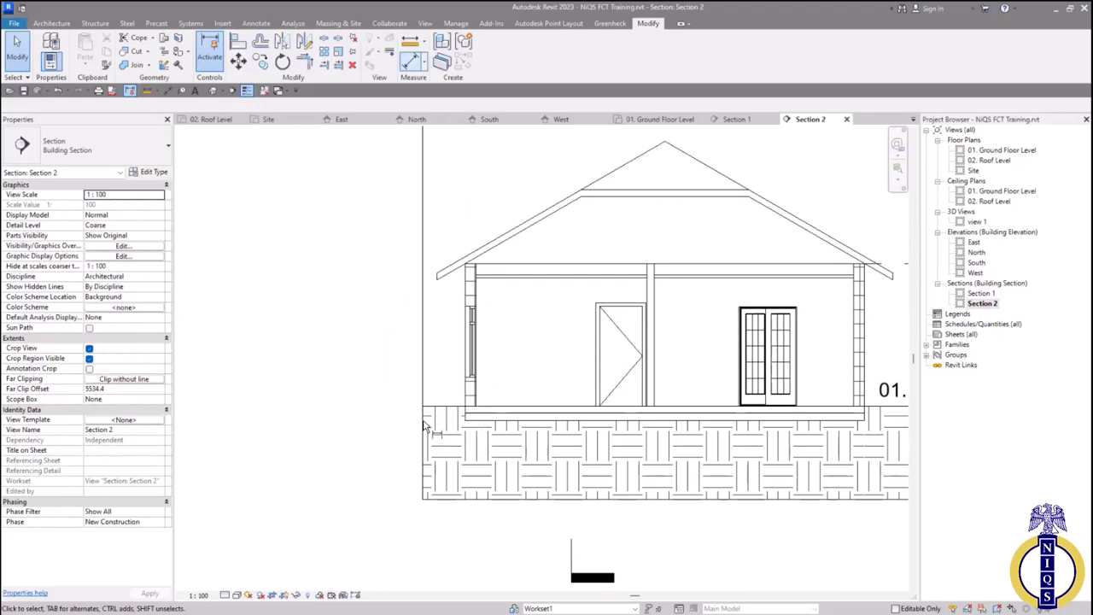
{"action": "scroll", "coordinate": [425, 427], "scroll_direction": "up", "scroll_amount": 3}
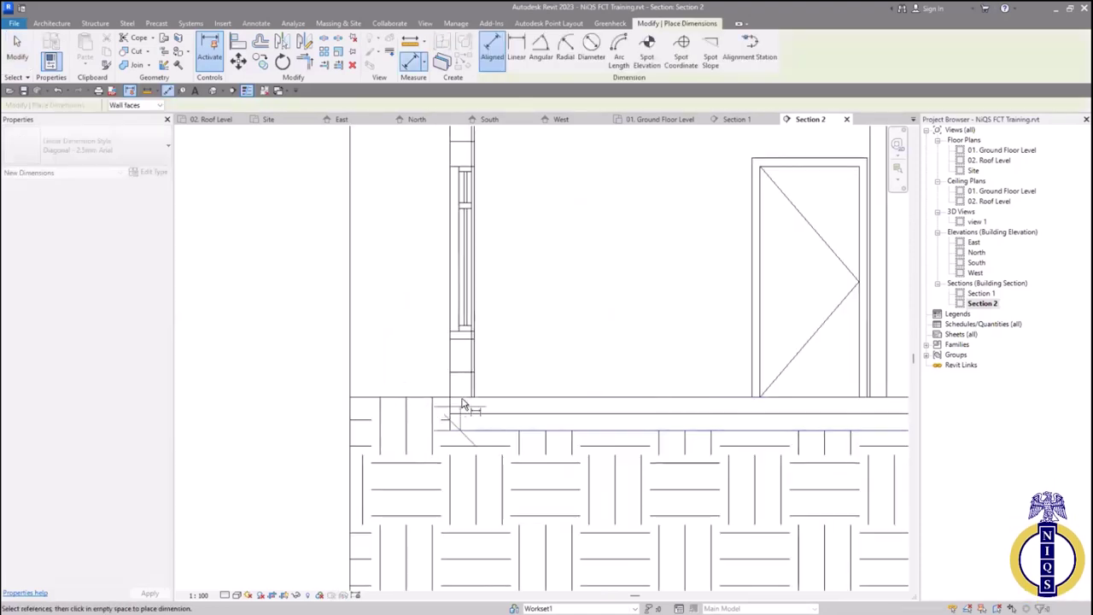
{"action": "left_click", "coordinate": [451, 424]}
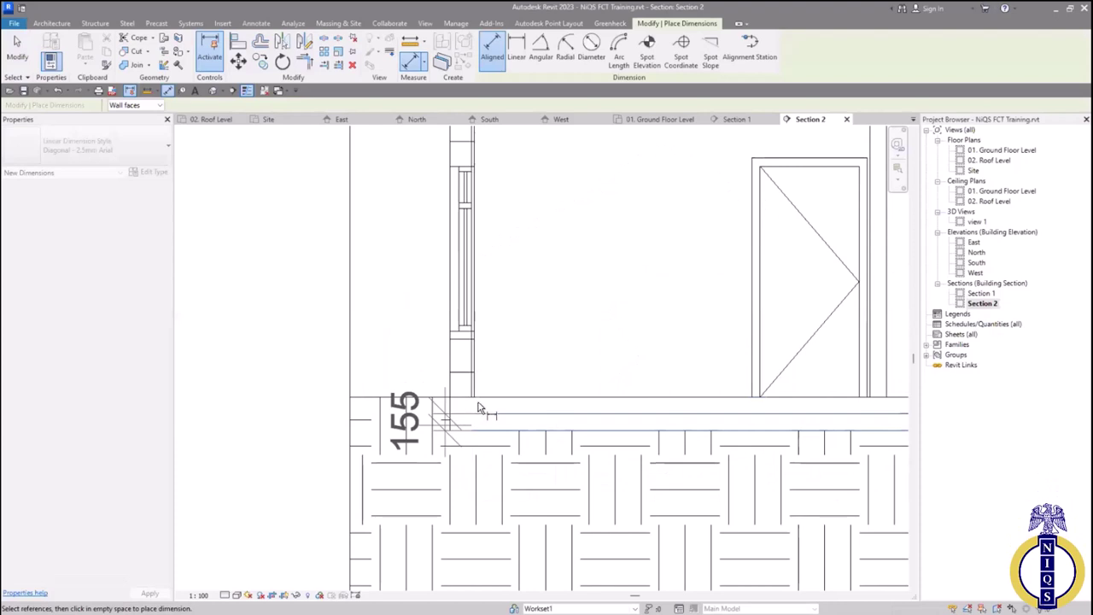
{"action": "left_click", "coordinate": [413, 413]}
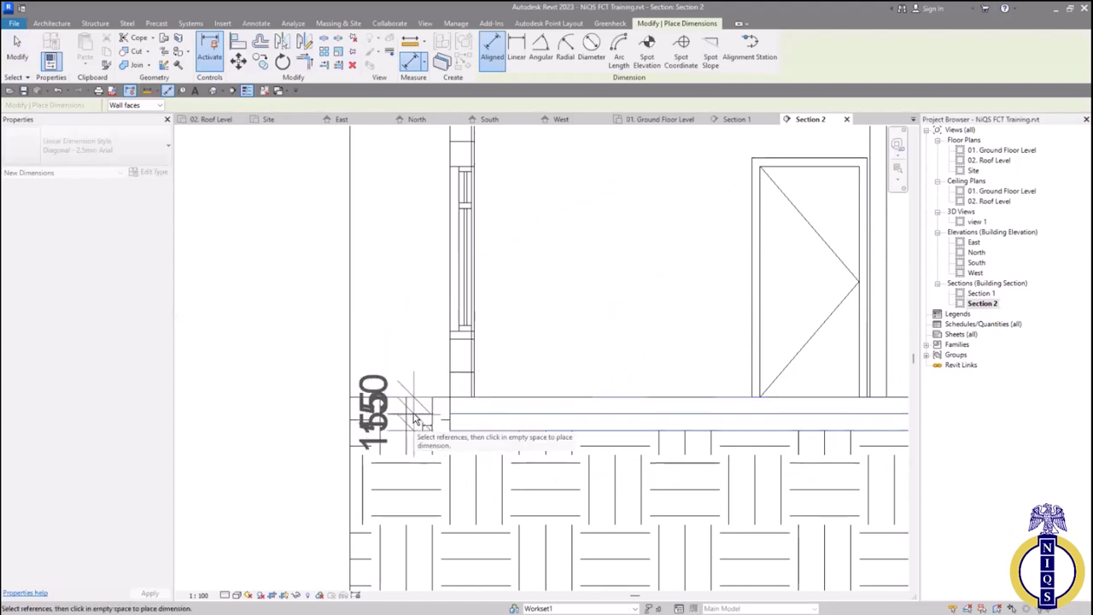
{"action": "left_click", "coordinate": [362, 373]}
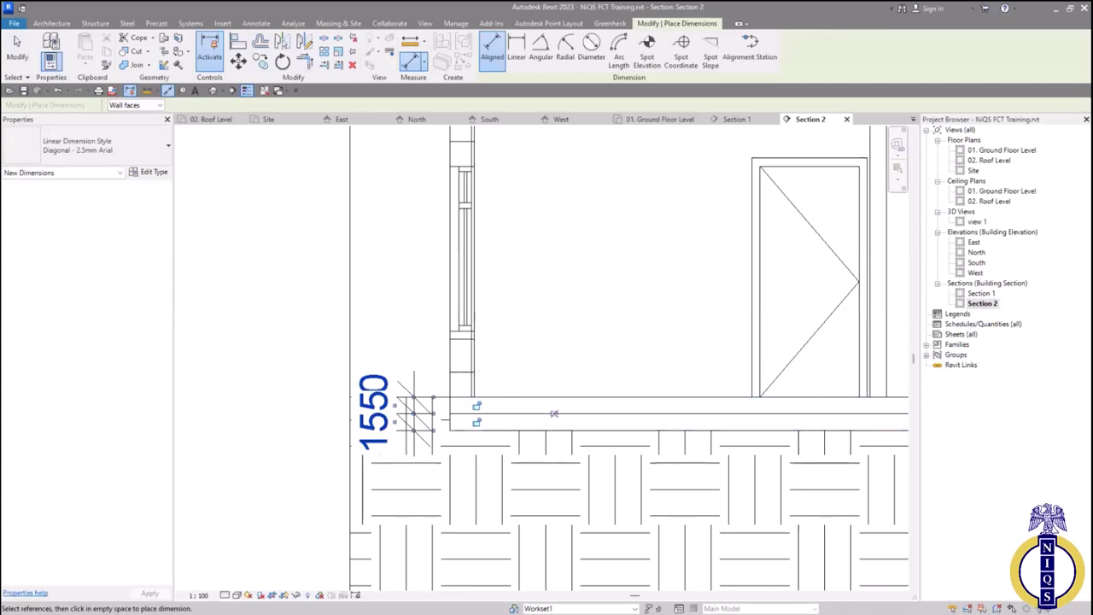
Change the Section 2 view scale to 1:50
{"action": "left_click", "coordinate": [199, 594]}
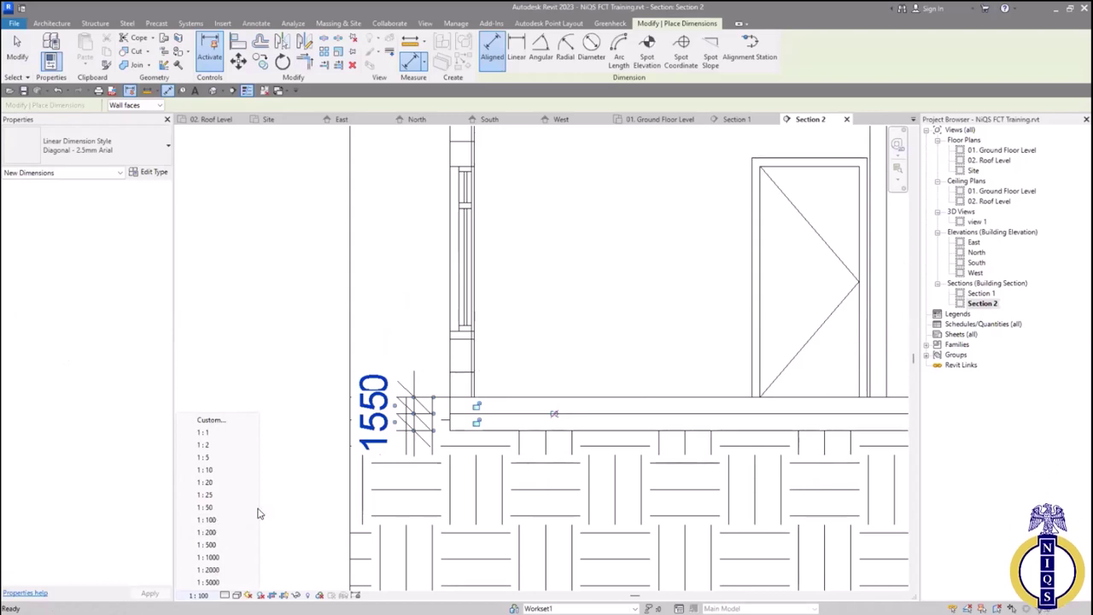
{"action": "left_click", "coordinate": [205, 507]}
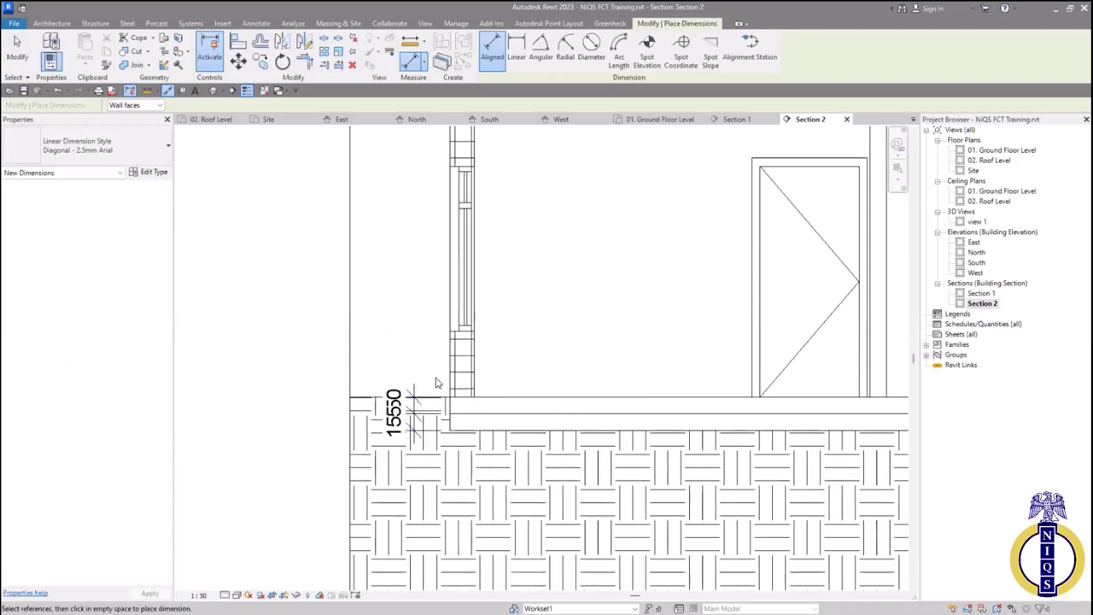
{"action": "left_click", "coordinate": [416, 427]}
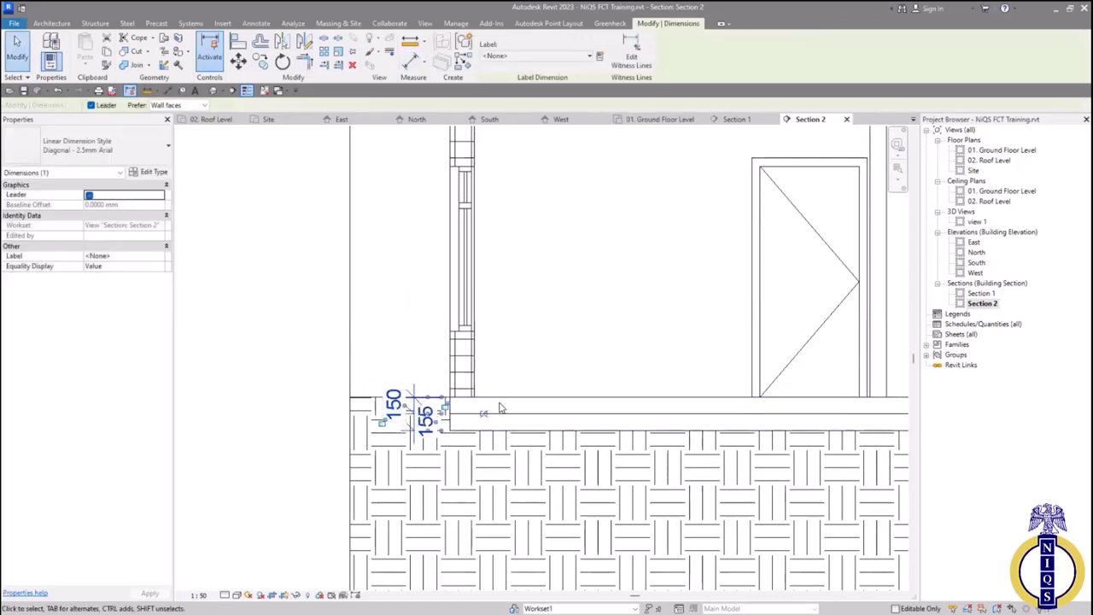
{"action": "key", "text": "Escape"}
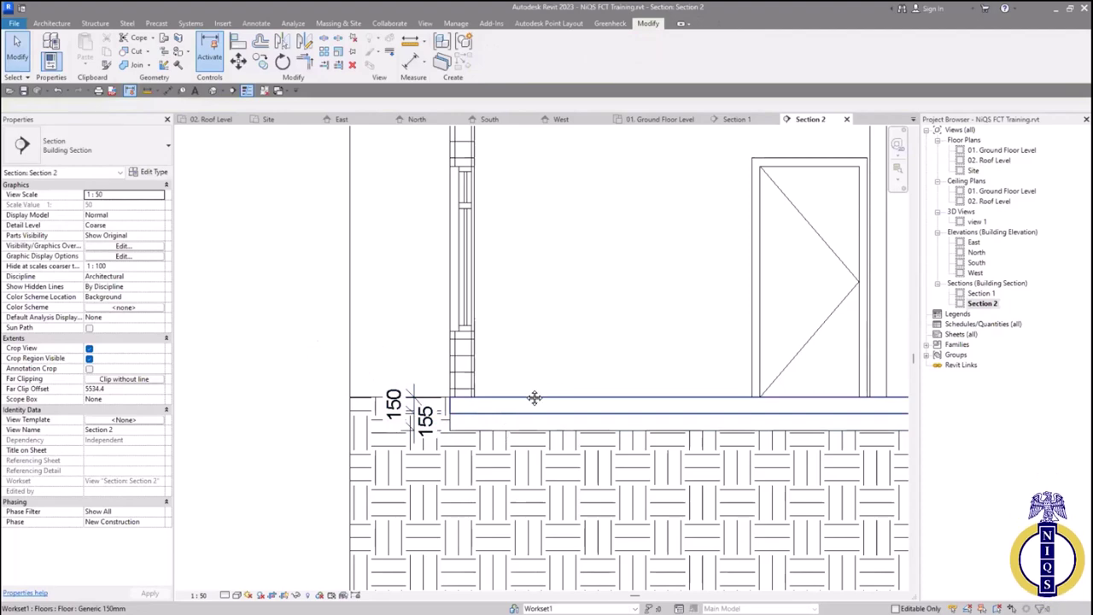
Dimension the left wall with a 600/1500/900 string from sill to wall top
{"action": "scroll", "coordinate": [531, 464], "scroll_direction": "down", "scroll_amount": 2}
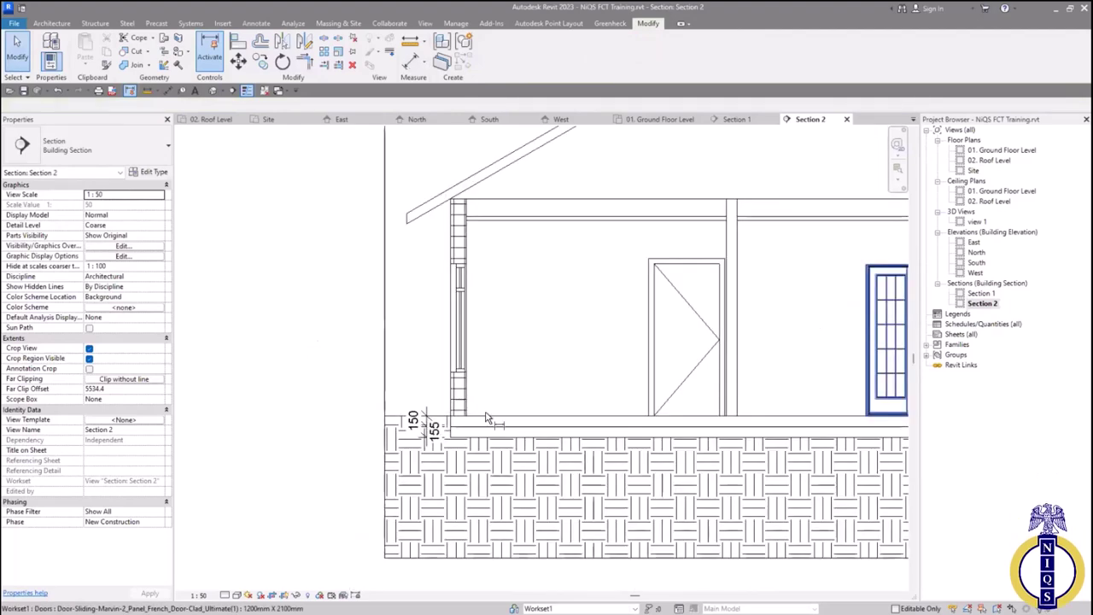
{"action": "key", "text": "d"}
{"action": "key", "text": "i"}
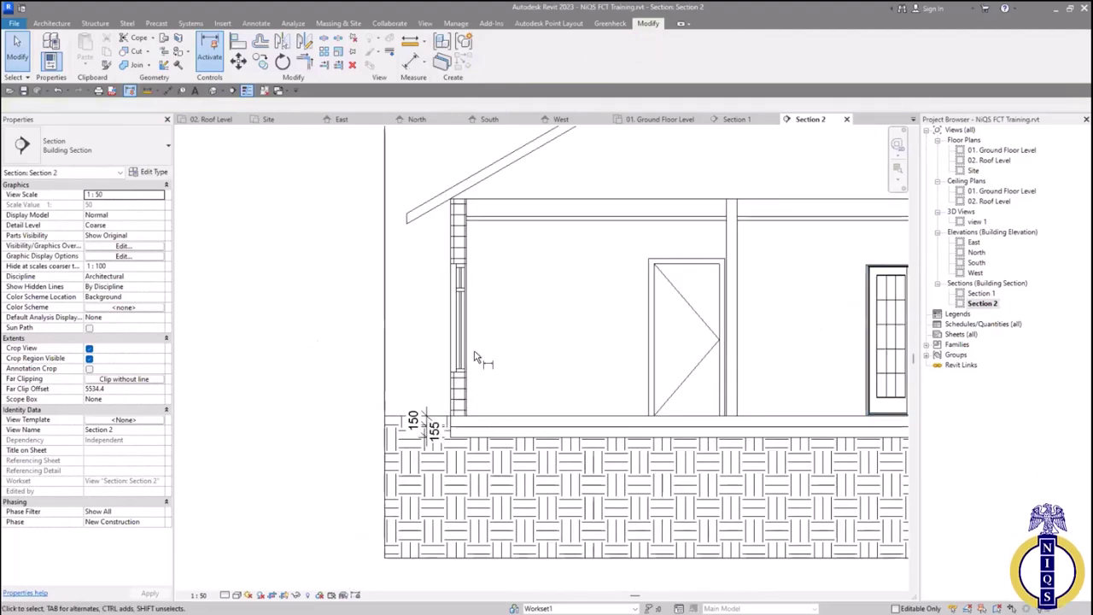
{"action": "left_click", "coordinate": [461, 266]}
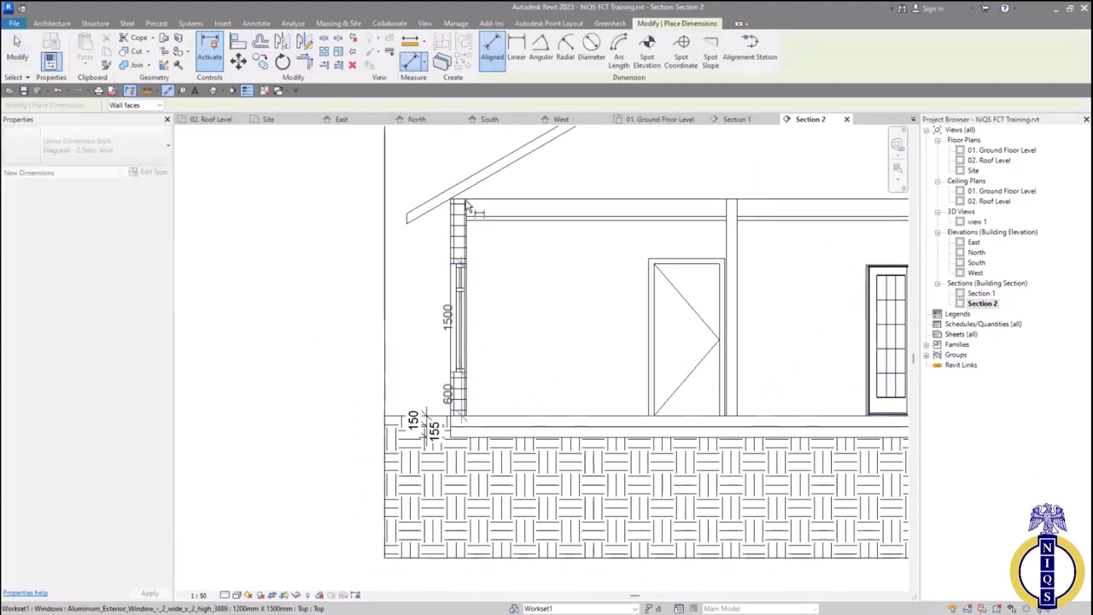
{"action": "left_click", "coordinate": [466, 205]}
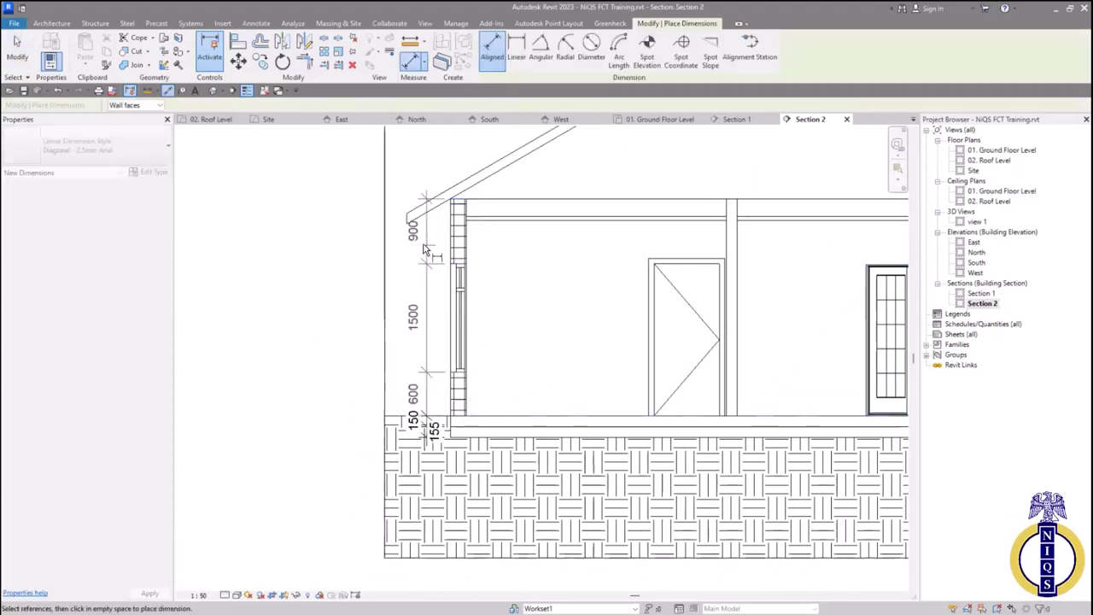
{"action": "left_click", "coordinate": [424, 249]}
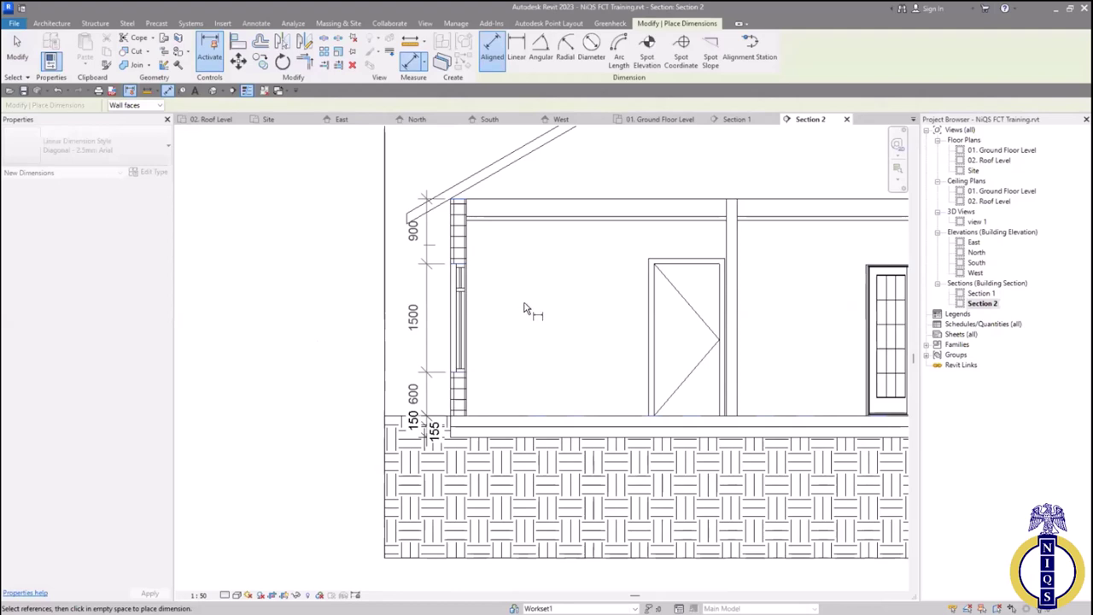
Add the 2700 ceiling-to-floor height dimension, then switch to the Section 1 view
{"action": "scroll", "coordinate": [524, 308], "scroll_direction": "down", "scroll_amount": 2}
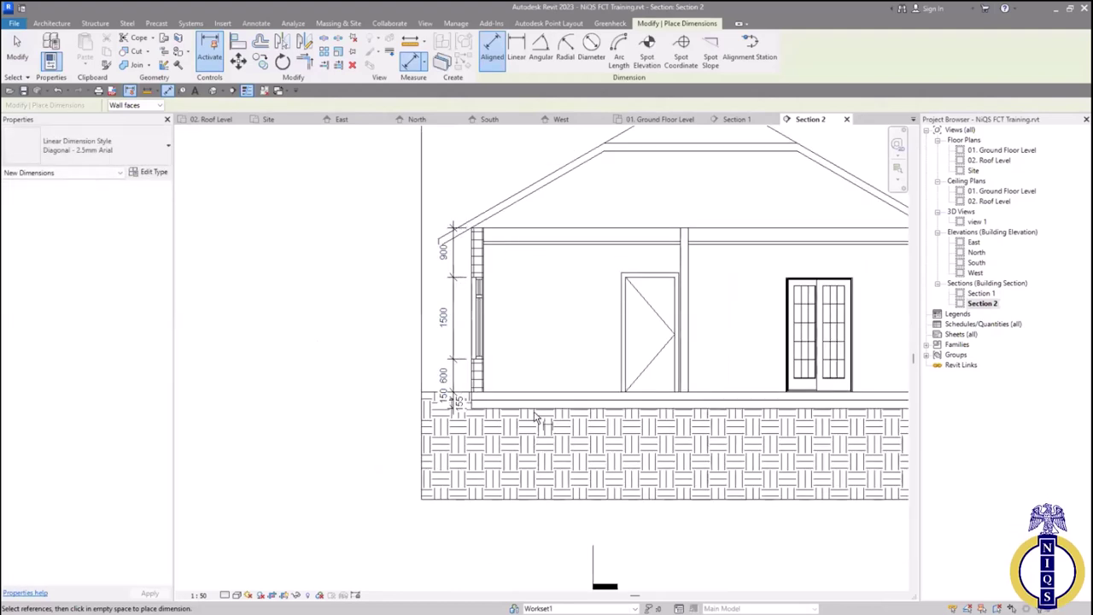
{"action": "scroll", "coordinate": [536, 284], "scroll_direction": "up", "scroll_amount": 2}
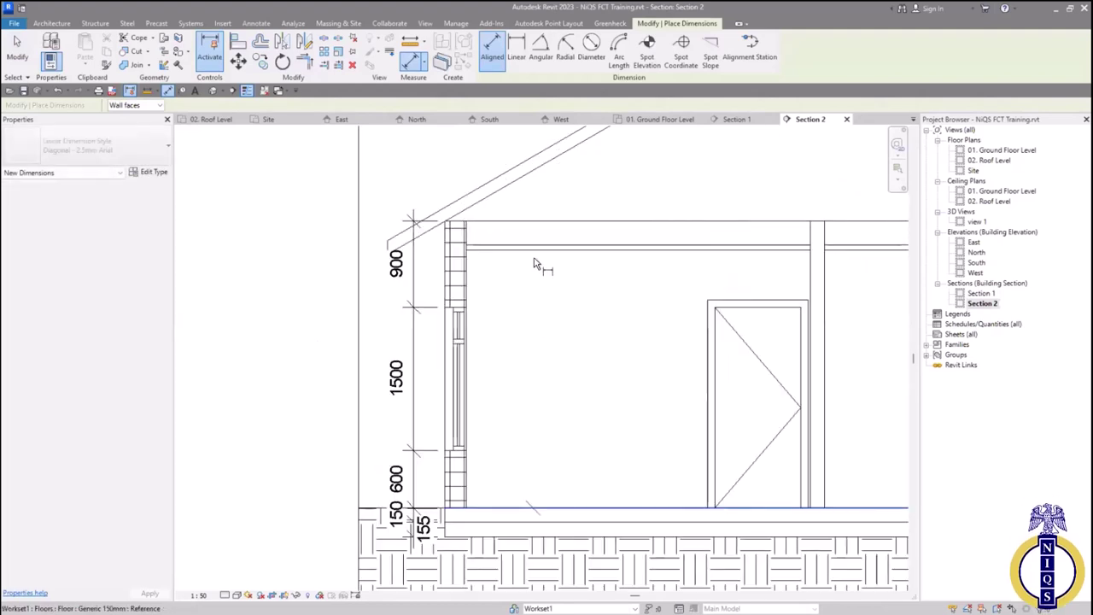
{"action": "left_click", "coordinate": [540, 249]}
{"action": "left_click", "coordinate": [593, 328]}
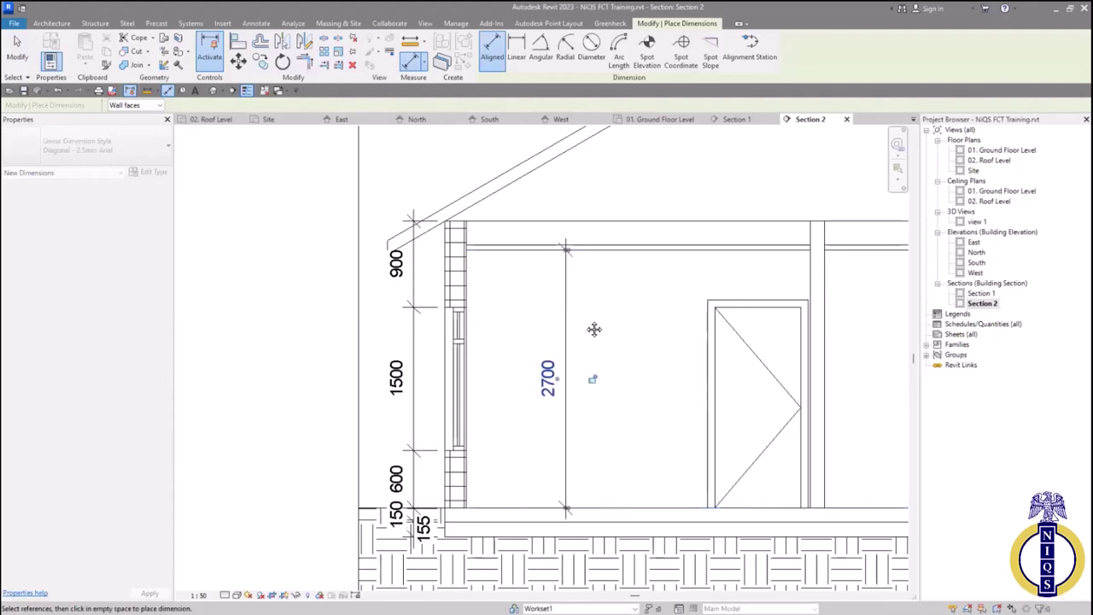
{"action": "scroll", "coordinate": [586, 324], "scroll_direction": "down", "scroll_amount": 2}
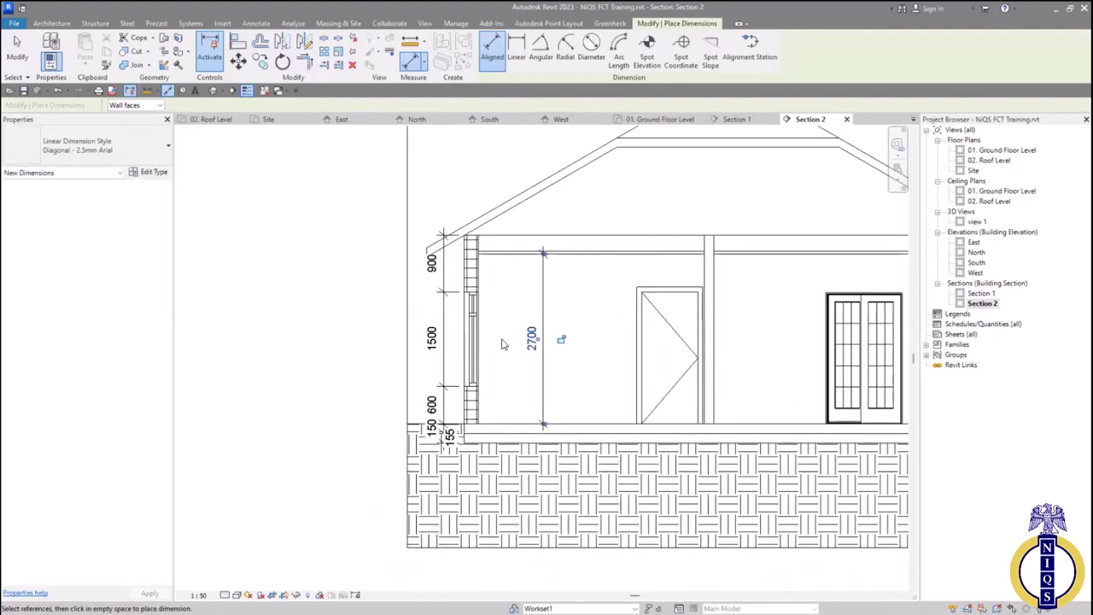
{"action": "key", "text": "Escape"}
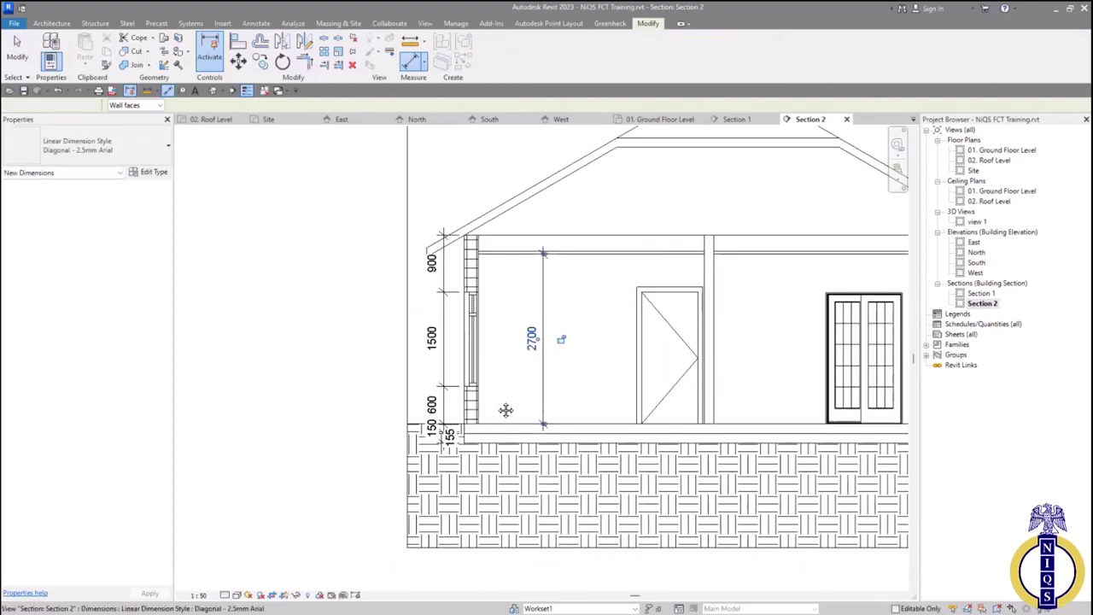
{"action": "key", "text": "Escape"}
{"action": "scroll", "coordinate": [290, 321], "scroll_direction": "down", "scroll_amount": 2}
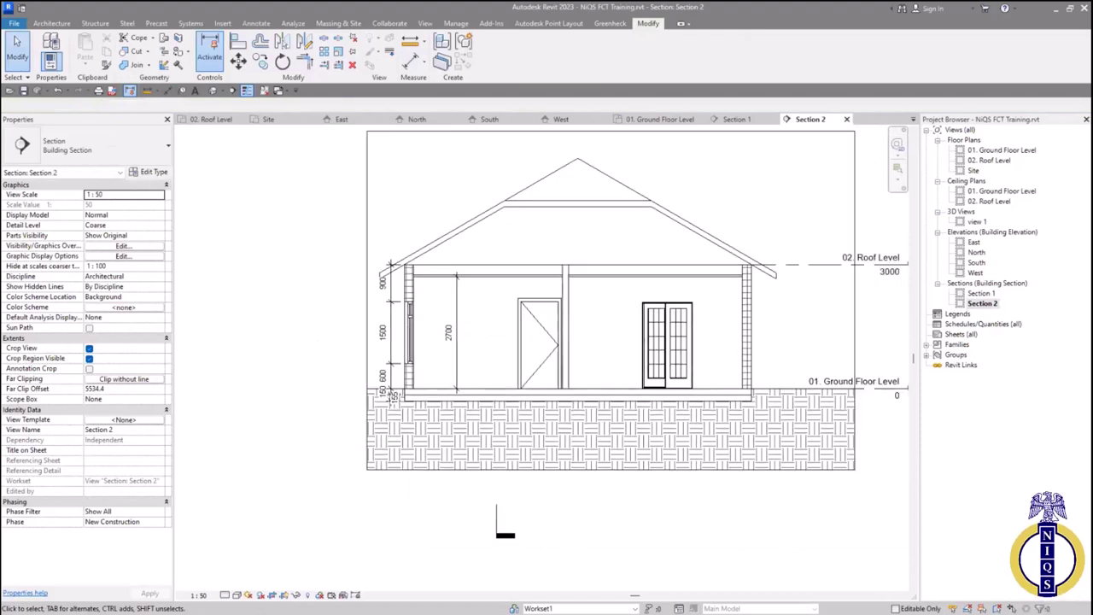
{"action": "key", "text": "ctrl+Tab"}
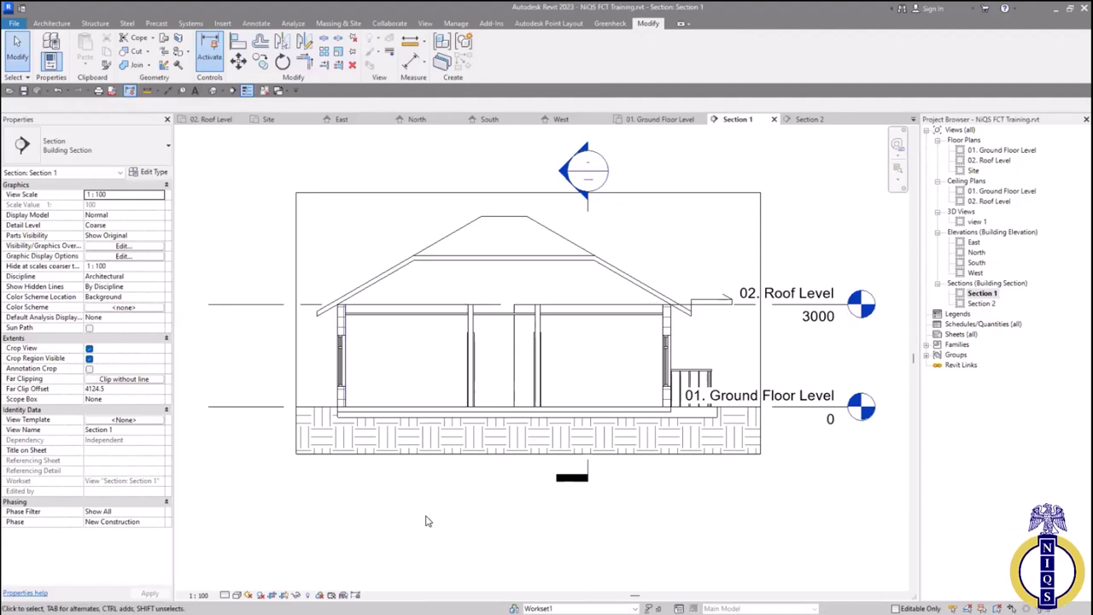
Try saving the project, decline saving as central model, and dismiss the file-not-saved message
{"action": "key", "text": "ctrl+s"}
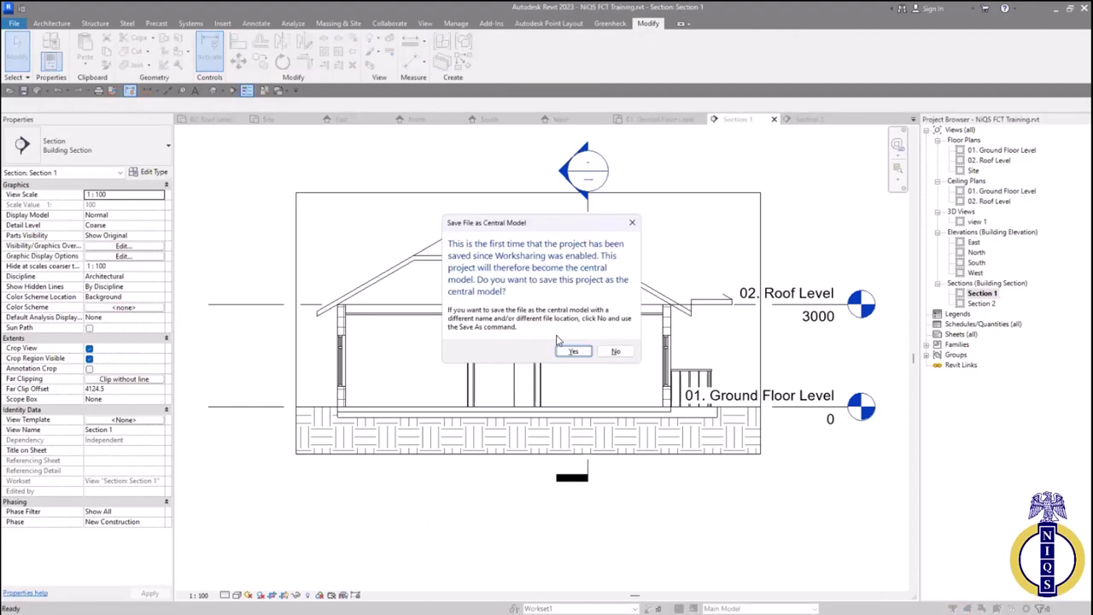
{"action": "left_click", "coordinate": [614, 351]}
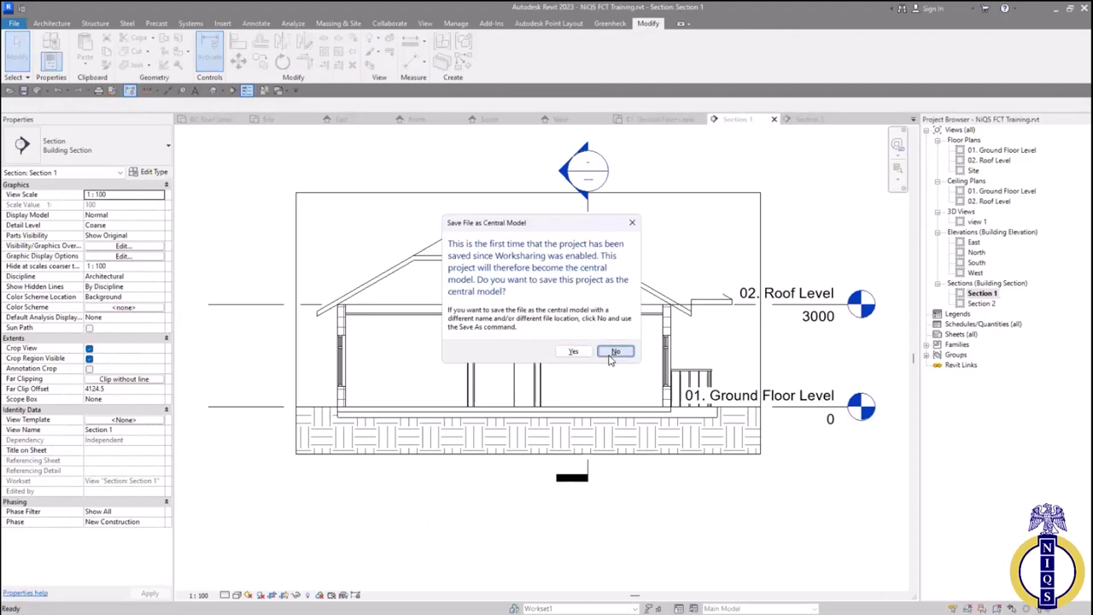
{"action": "key", "text": "Return"}
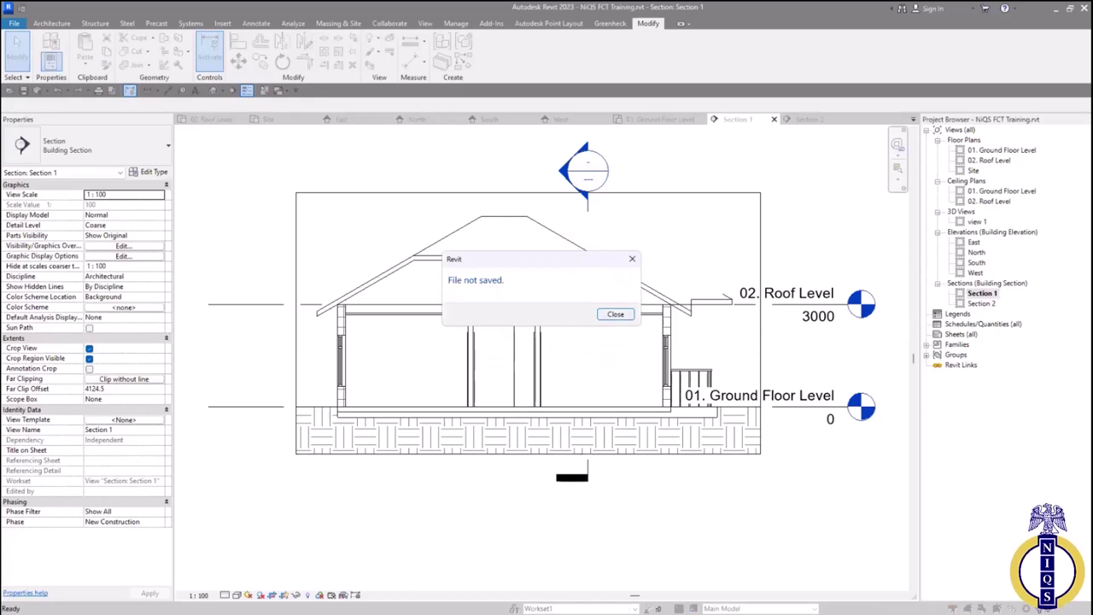
{"action": "key", "text": "Return"}
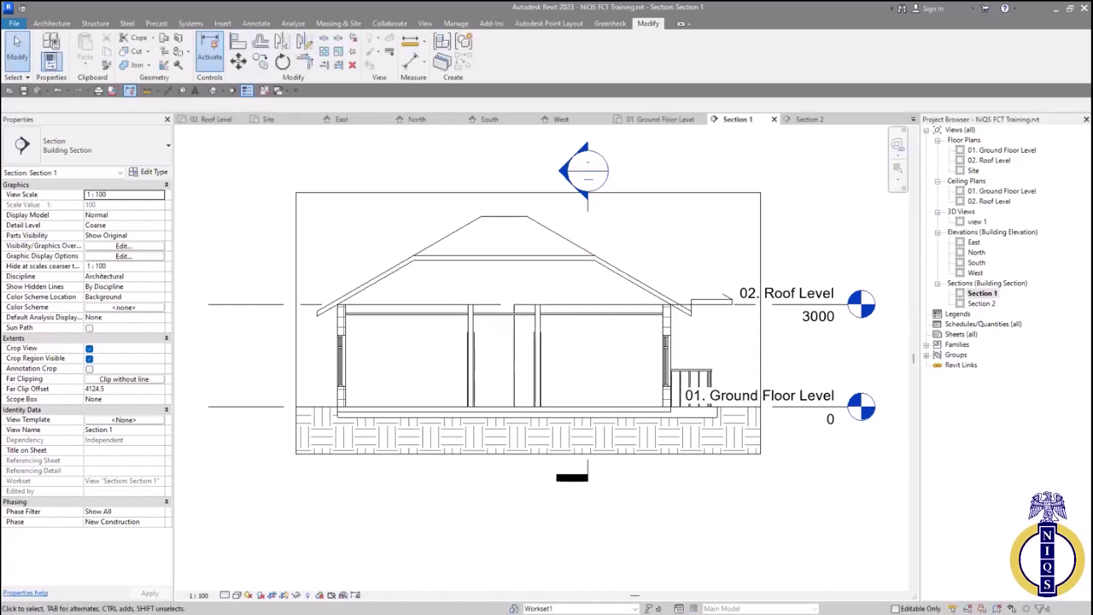
{"action": "scroll", "coordinate": [597, 361], "scroll_direction": "down", "scroll_amount": 2}
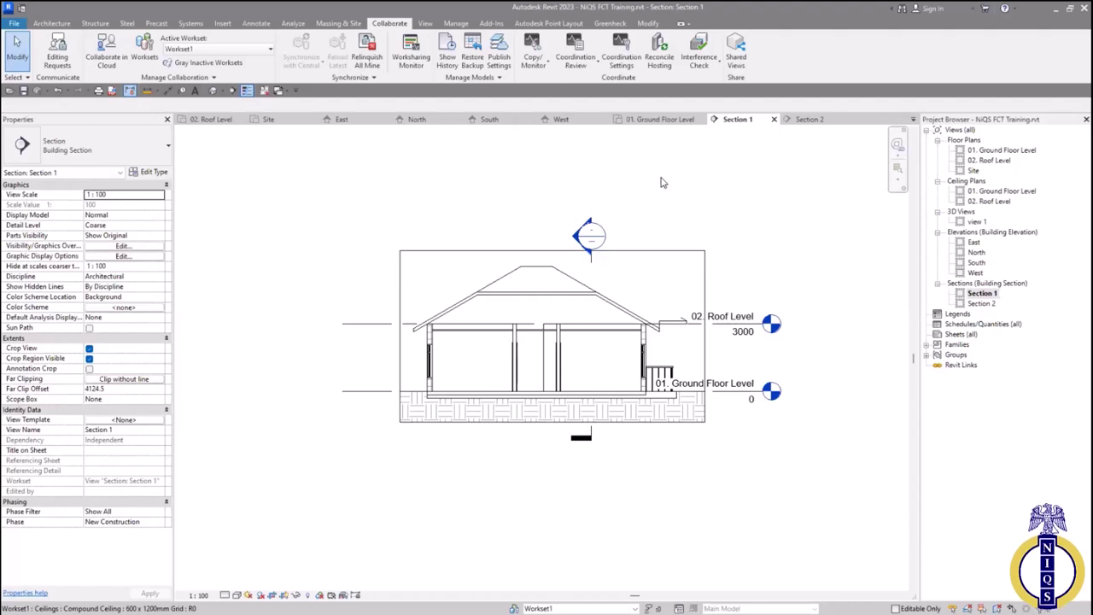
{"action": "left_click", "coordinate": [14, 24]}
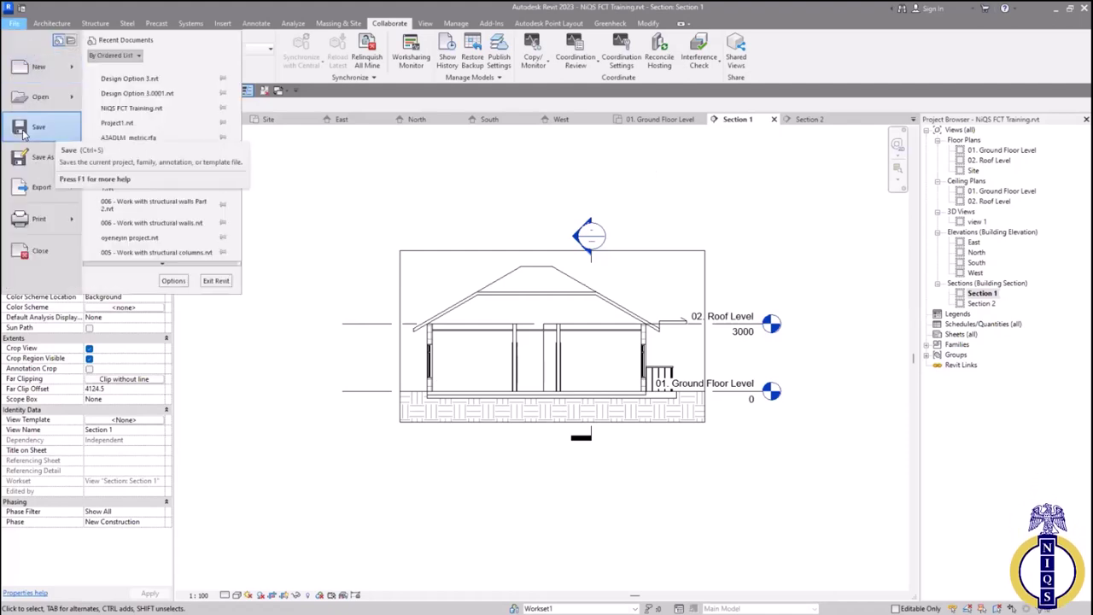
{"action": "left_click", "coordinate": [253, 301]}
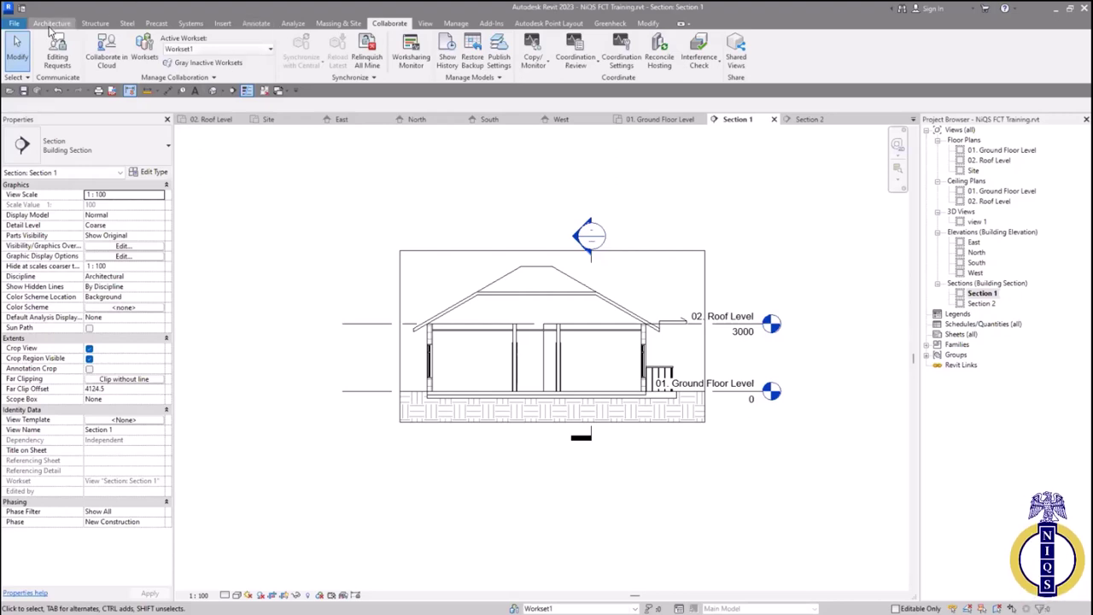
Zoom in on the Section 1 view of the gabled house
{"action": "scroll", "coordinate": [54, 51], "scroll_direction": "up", "scroll_amount": 9}
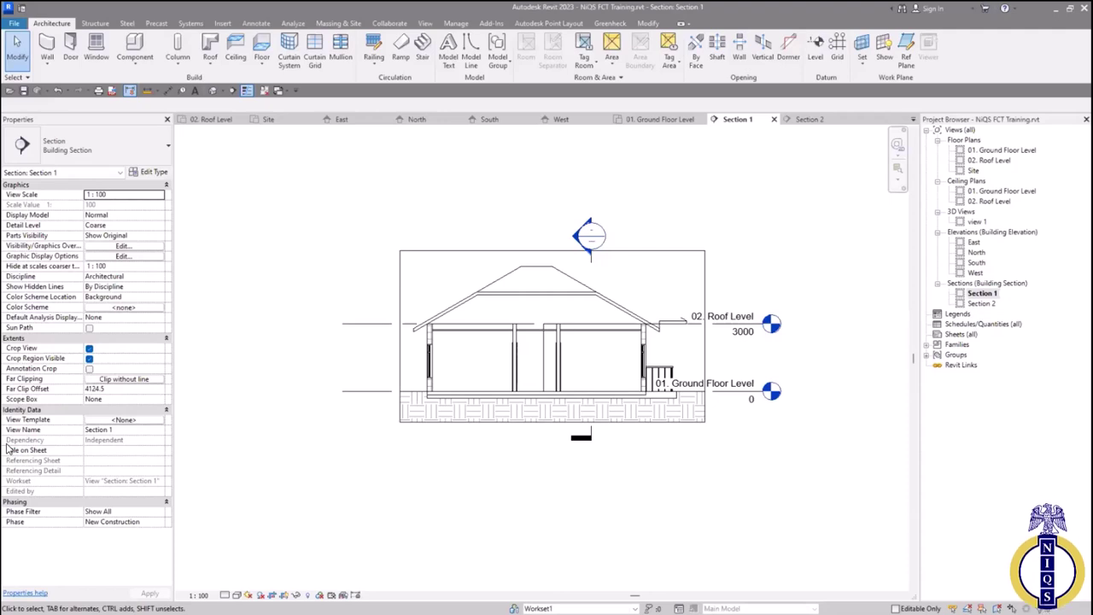
Review the left exterior wall's 225mm masonry type properties and close them unchanged
{"action": "left_click", "coordinate": [430, 350]}
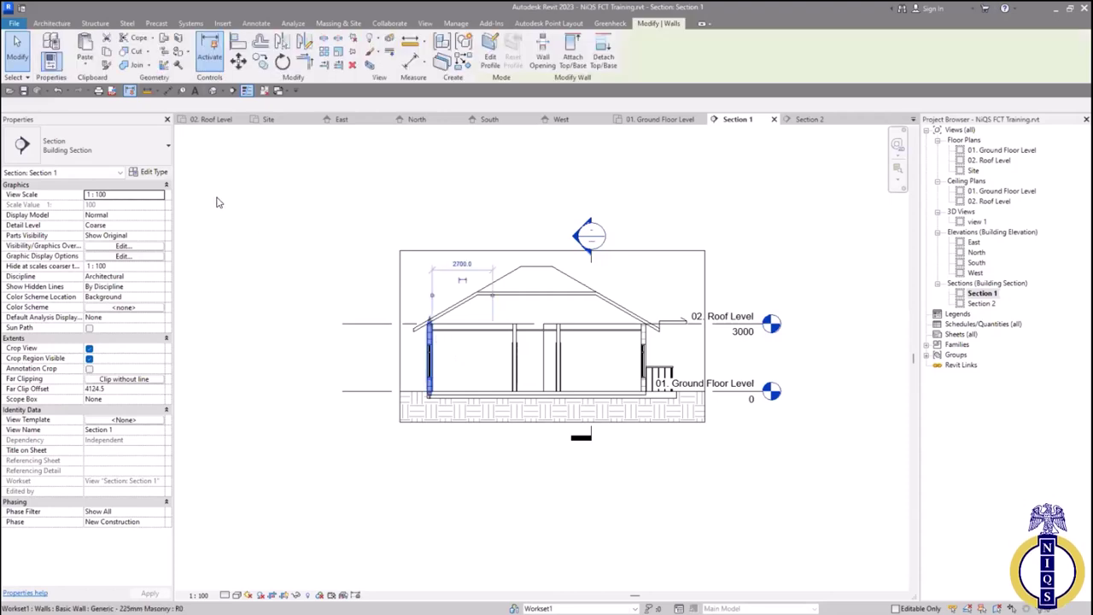
{"action": "left_click", "coordinate": [156, 173]}
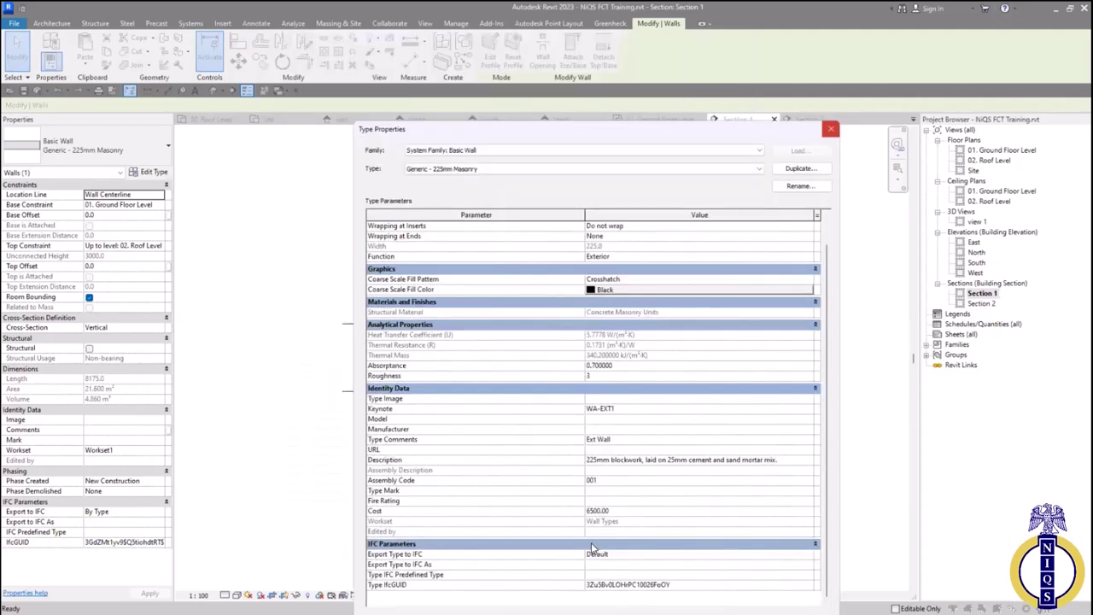
{"action": "key", "text": "Escape"}
{"action": "key", "text": "Escape"}
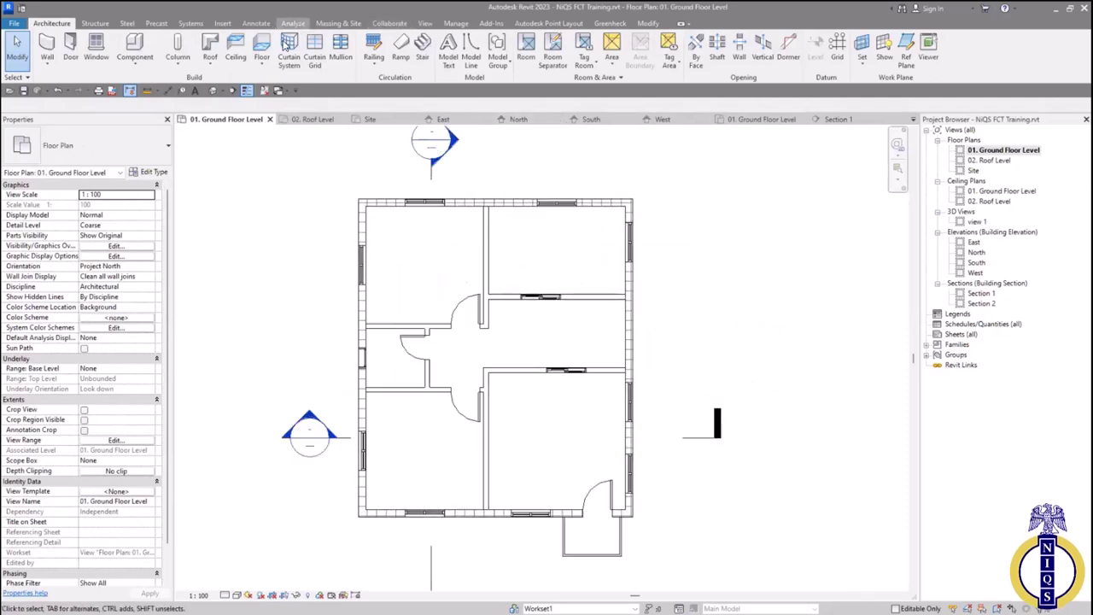
Add text labels Bedroom, Kitchen and Bedrrom to the top-left, upper-right and lower-left rooms
{"action": "left_click", "coordinate": [260, 24]}
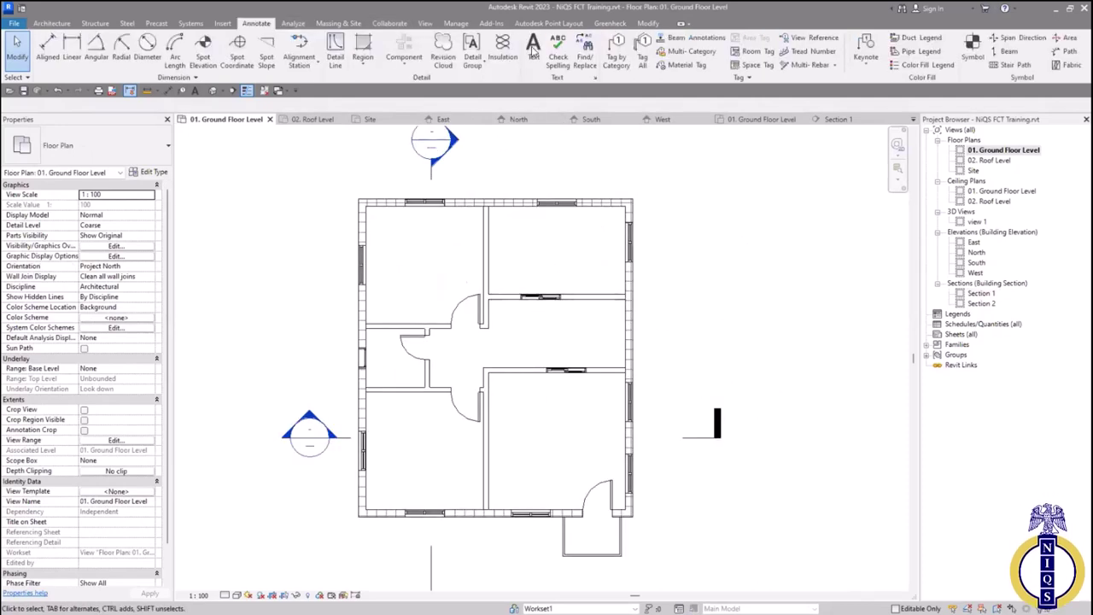
{"action": "left_click", "coordinate": [533, 51]}
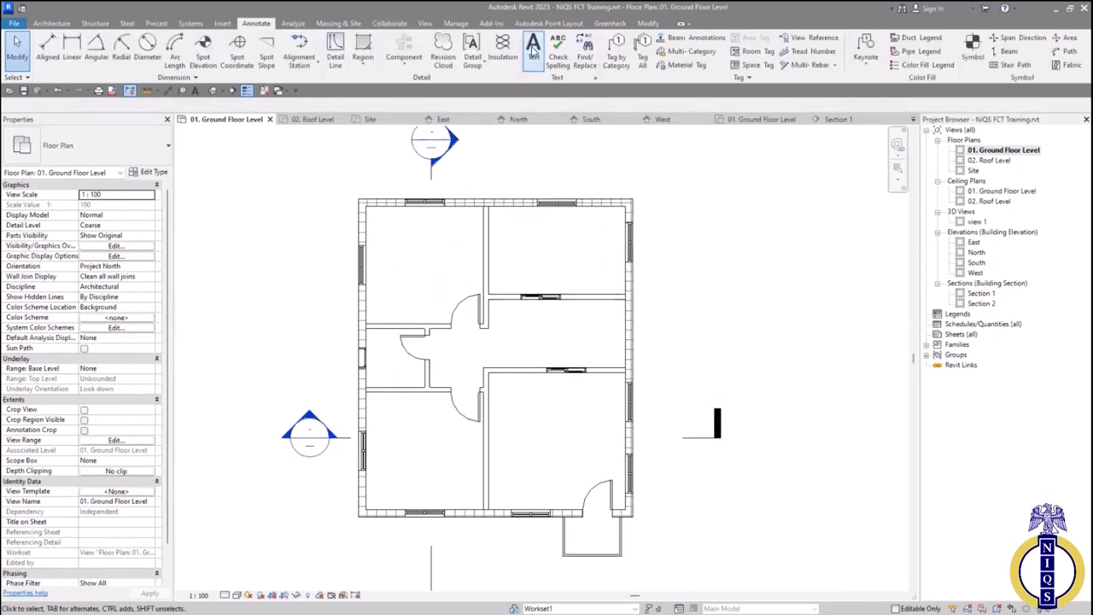
{"action": "left_click", "coordinate": [407, 253]}
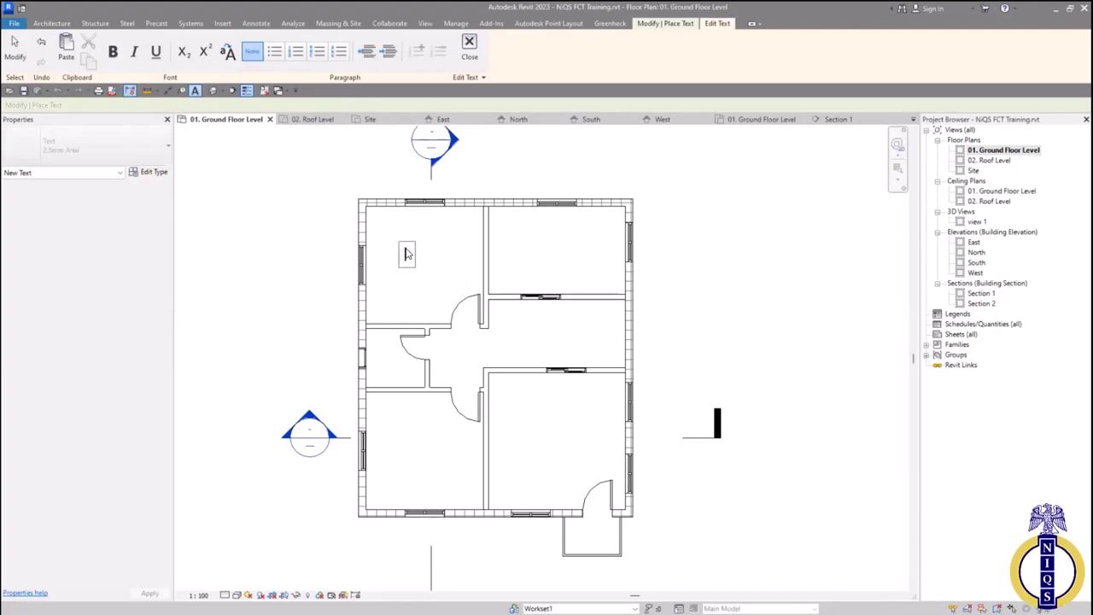
{"action": "type", "text": "Bed"}
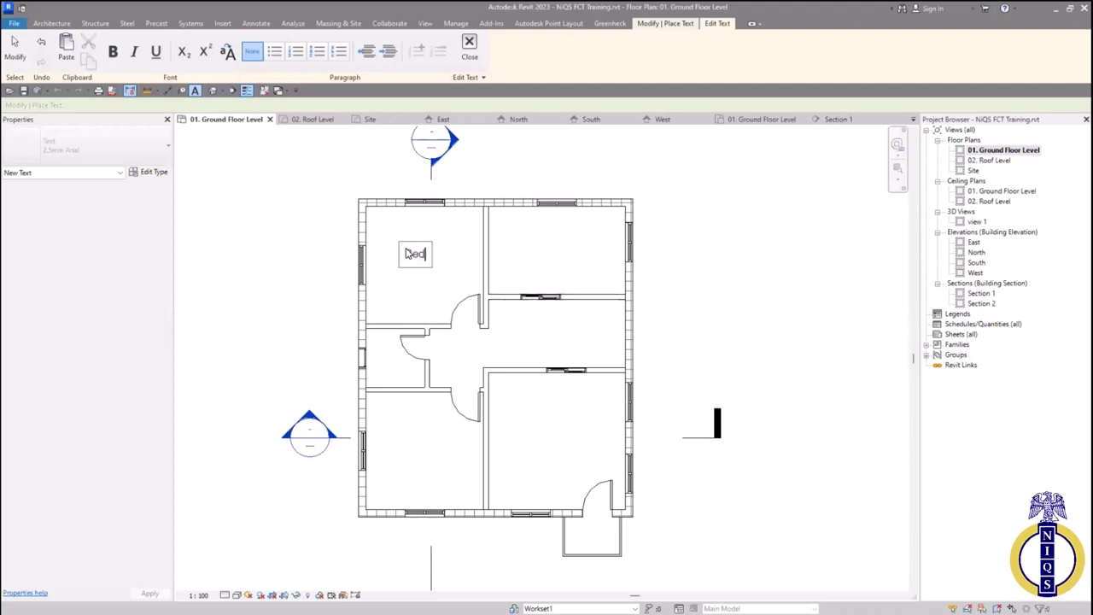
{"action": "type", "text": "room"}
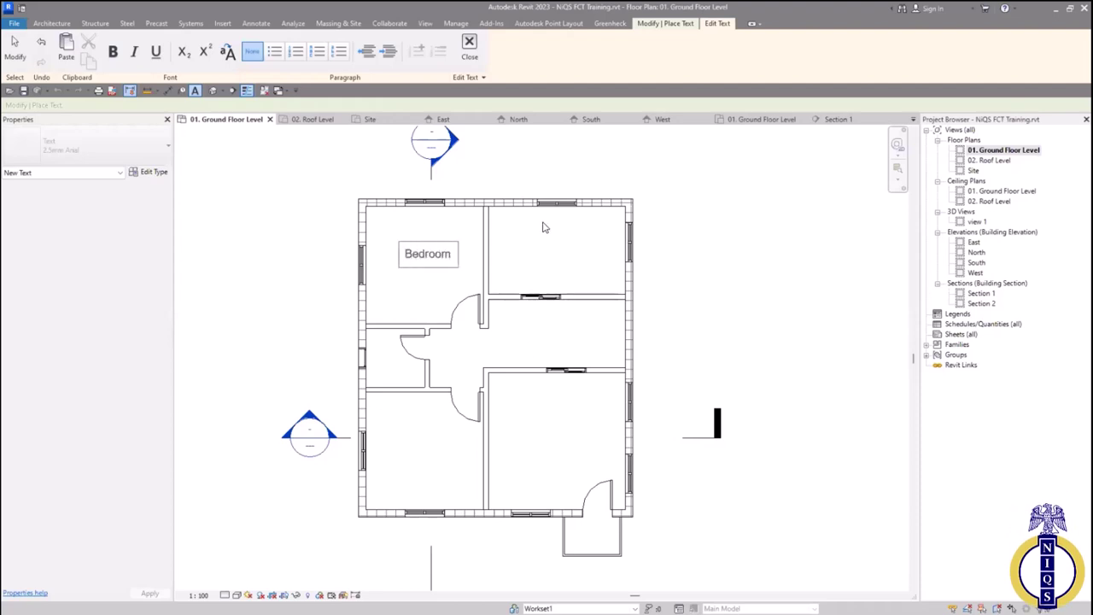
{"action": "left_click", "coordinate": [523, 254]}
{"action": "left_click", "coordinate": [512, 259]}
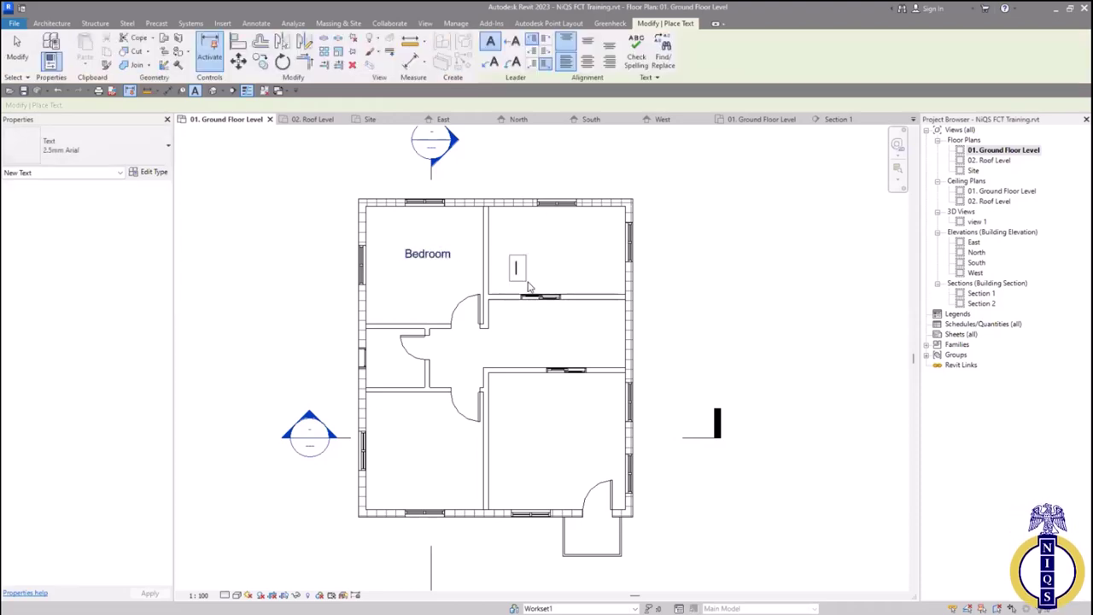
{"action": "type", "text": "Kitch"}
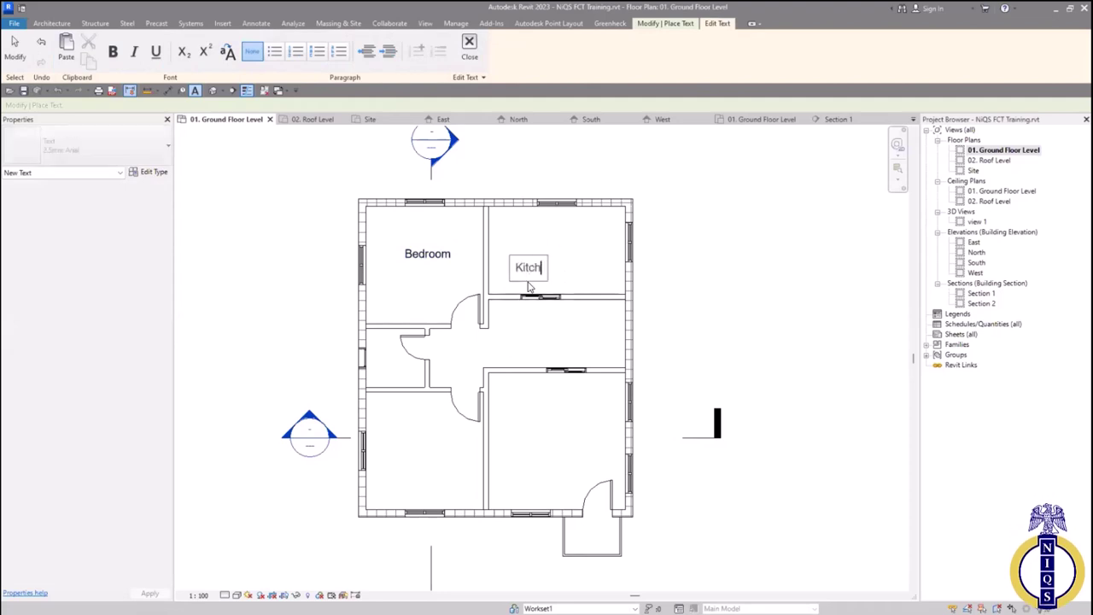
{"action": "type", "text": "en"}
{"action": "left_click", "coordinate": [393, 472]}
{"action": "left_click", "coordinate": [394, 471]}
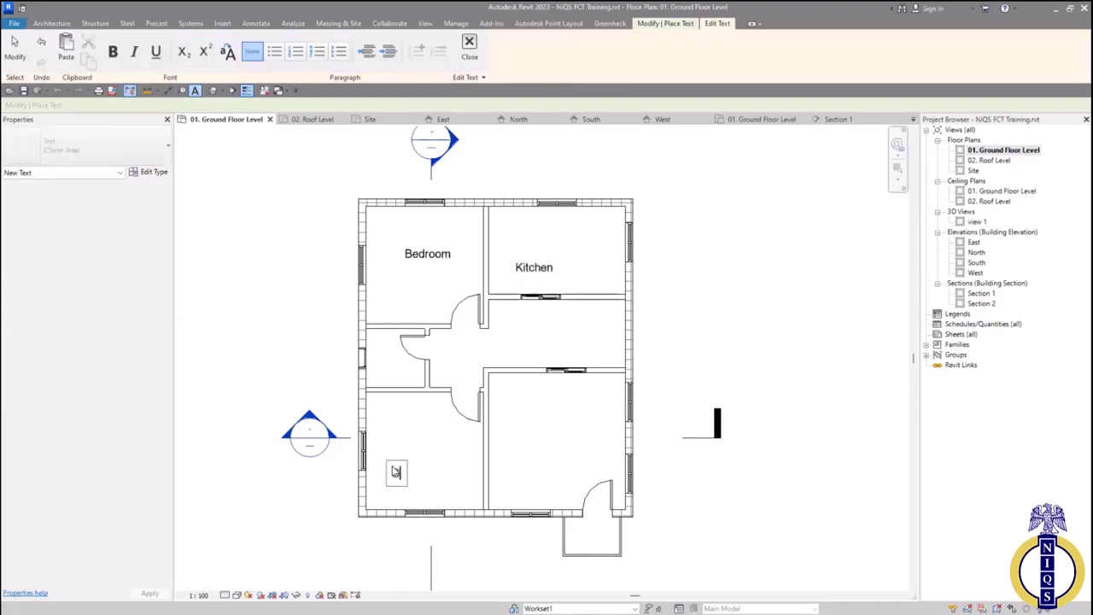
{"action": "type", "text": "Bedrom"}
{"action": "left_click", "coordinate": [530, 424]}
Label the remaining rooms Living room, Lobby and WC, cancelling the stray empty text box
{"action": "left_click", "coordinate": [529, 425]}
{"action": "type", "text": "L"}
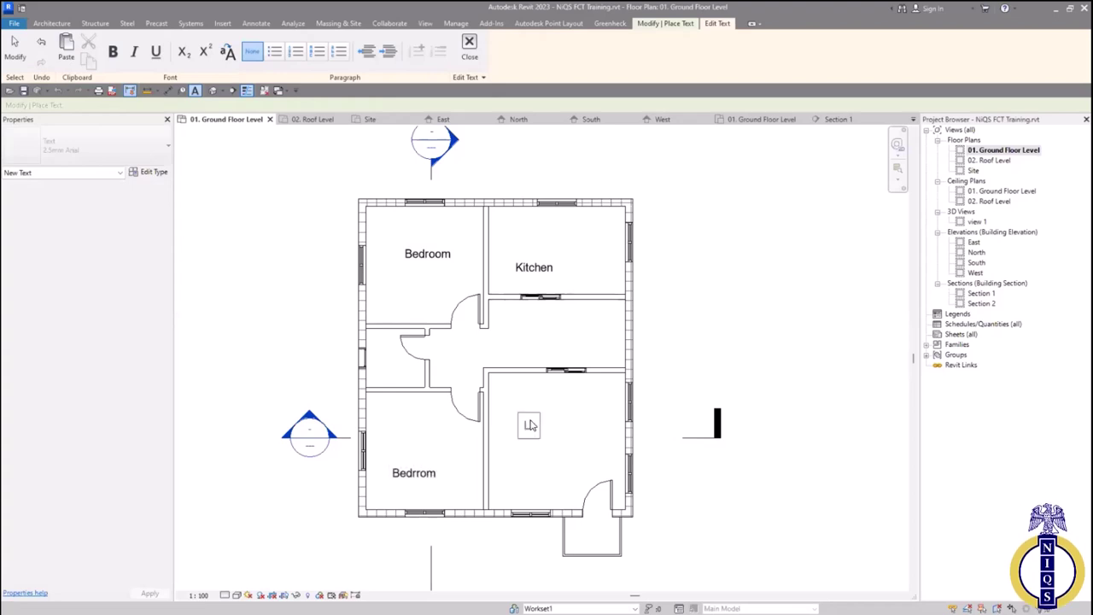
{"action": "type", "text": "iving r"}
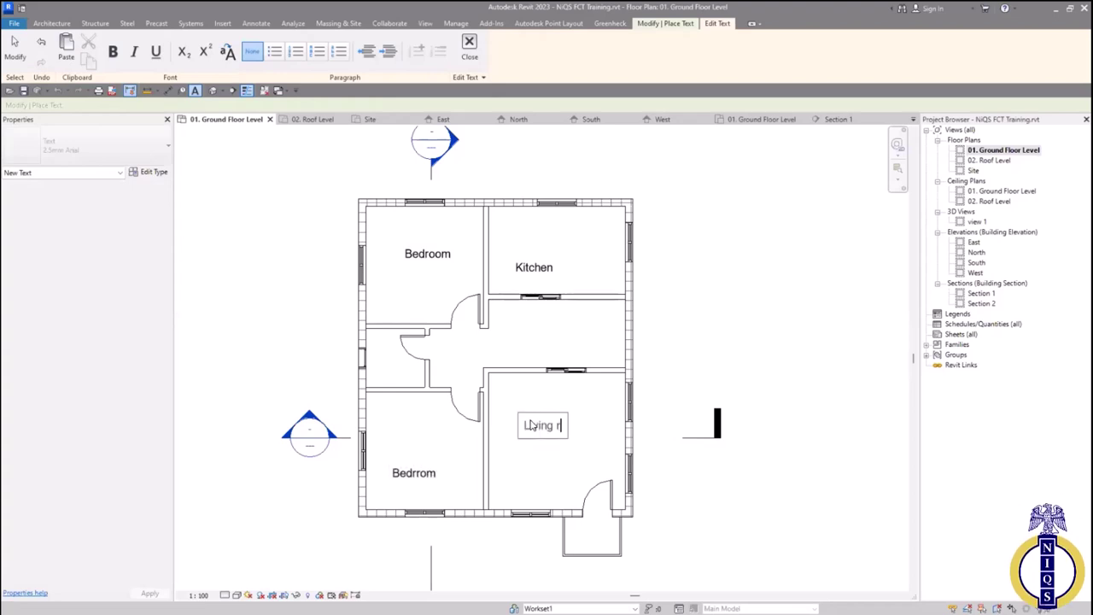
{"action": "type", "text": "oom"}
{"action": "left_click", "coordinate": [527, 316]}
{"action": "scroll", "coordinate": [526, 316], "scroll_direction": "up", "scroll_amount": 1}
{"action": "left_click", "coordinate": [525, 321]}
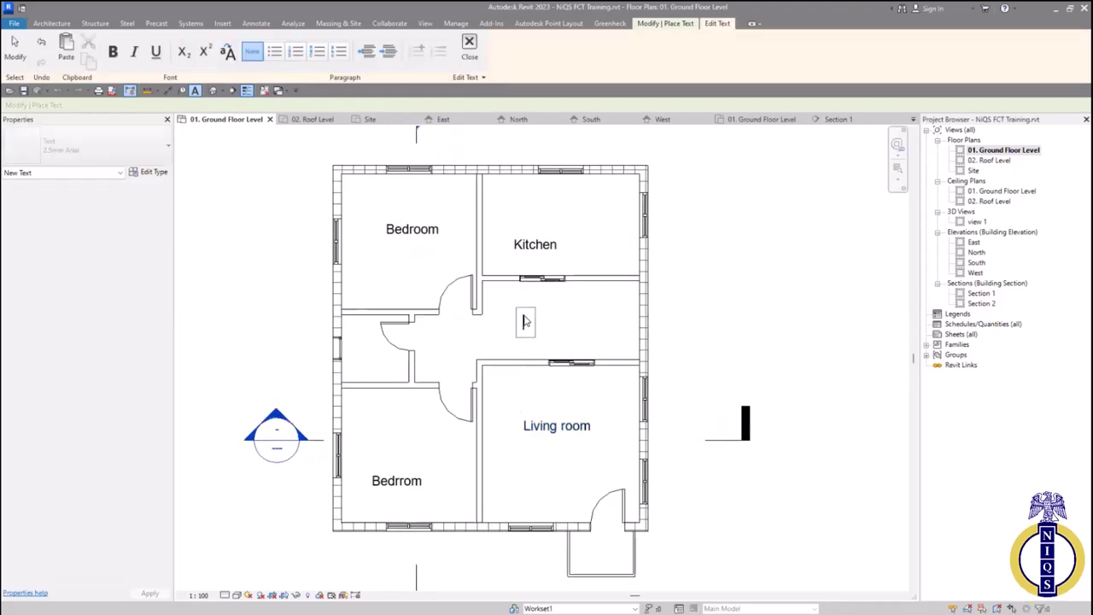
{"action": "type", "text": "Lobby"}
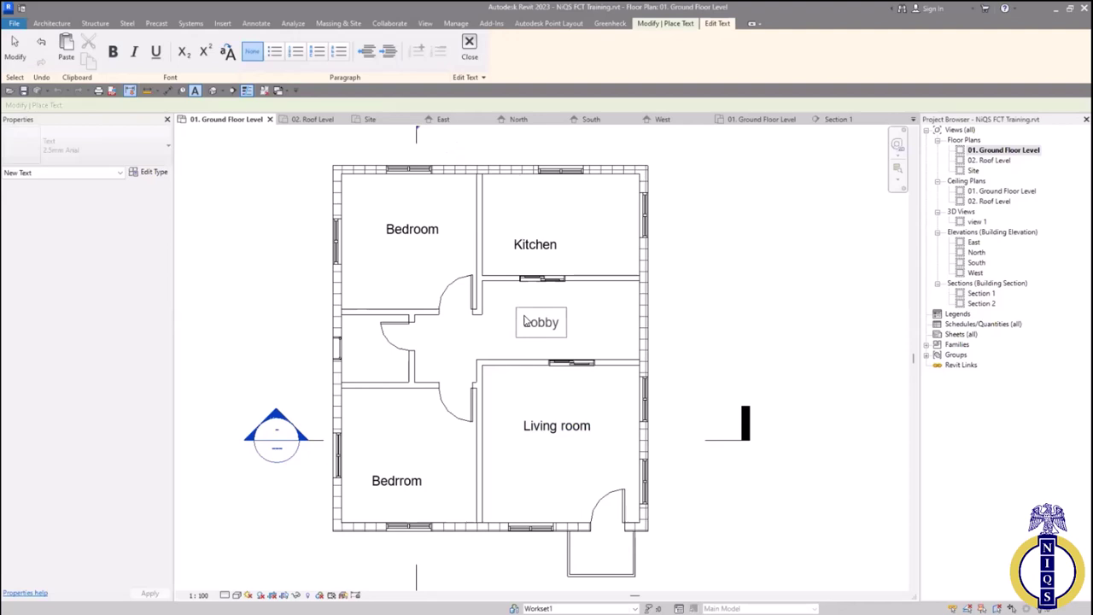
{"action": "left_click", "coordinate": [354, 344]}
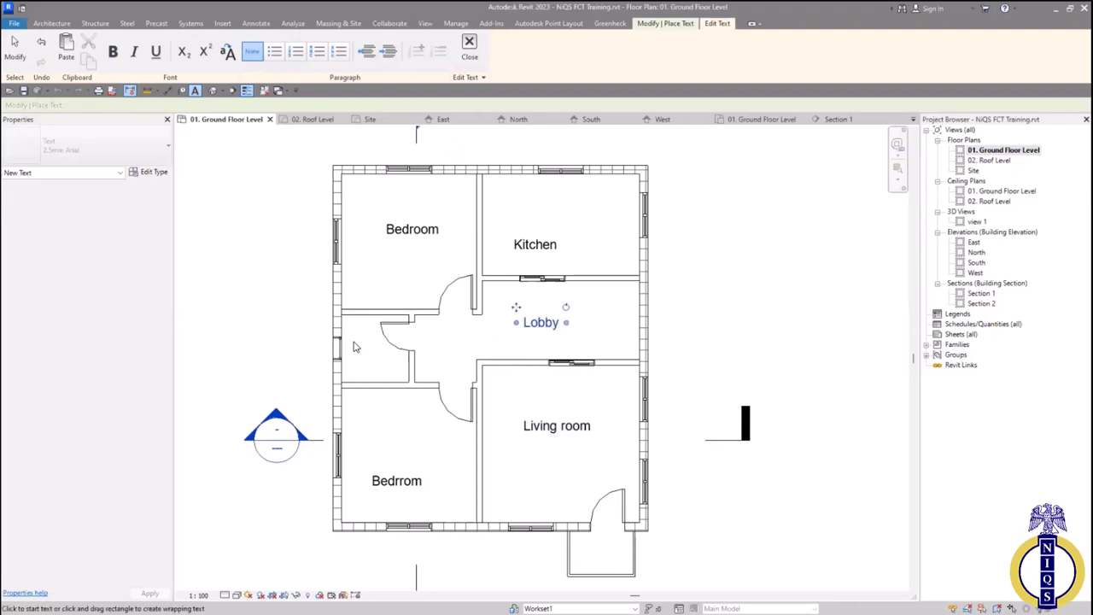
{"action": "key", "text": "Escape"}
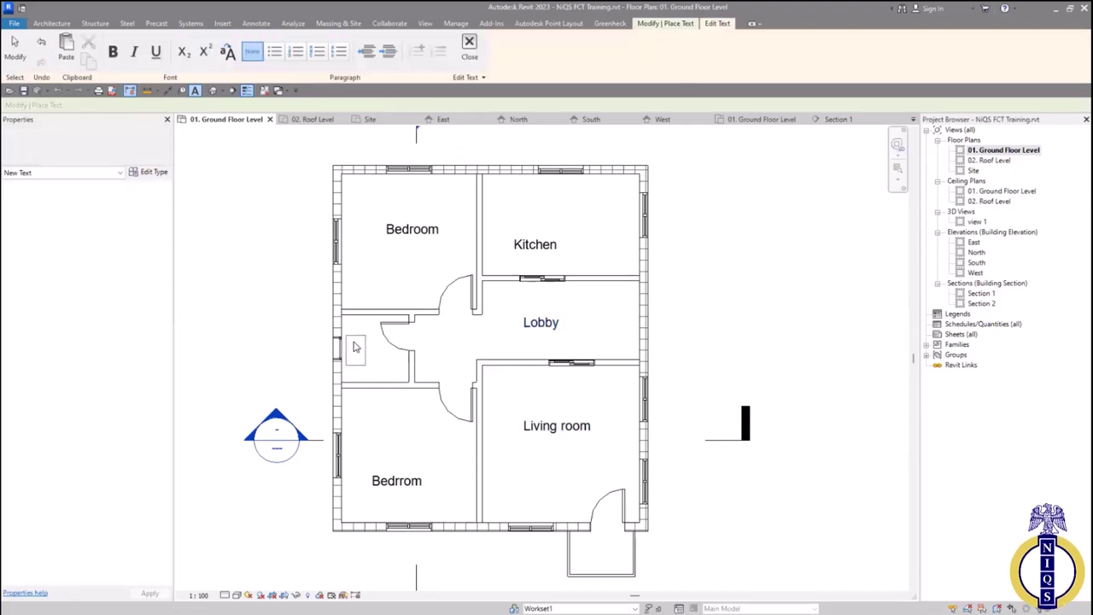
{"action": "type", "text": "WC"}
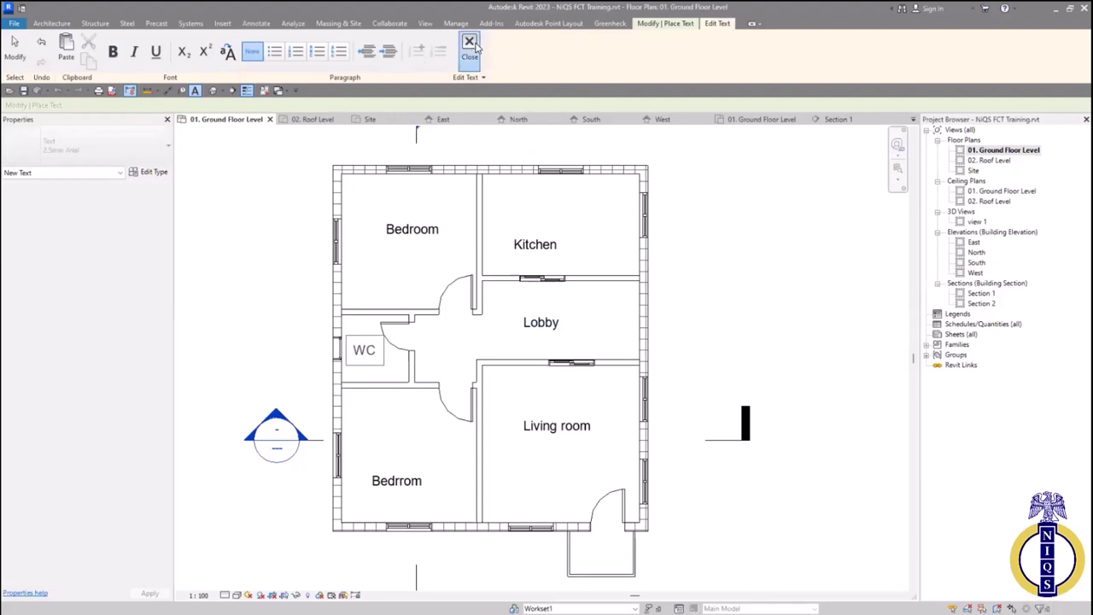
{"action": "left_click", "coordinate": [470, 47]}
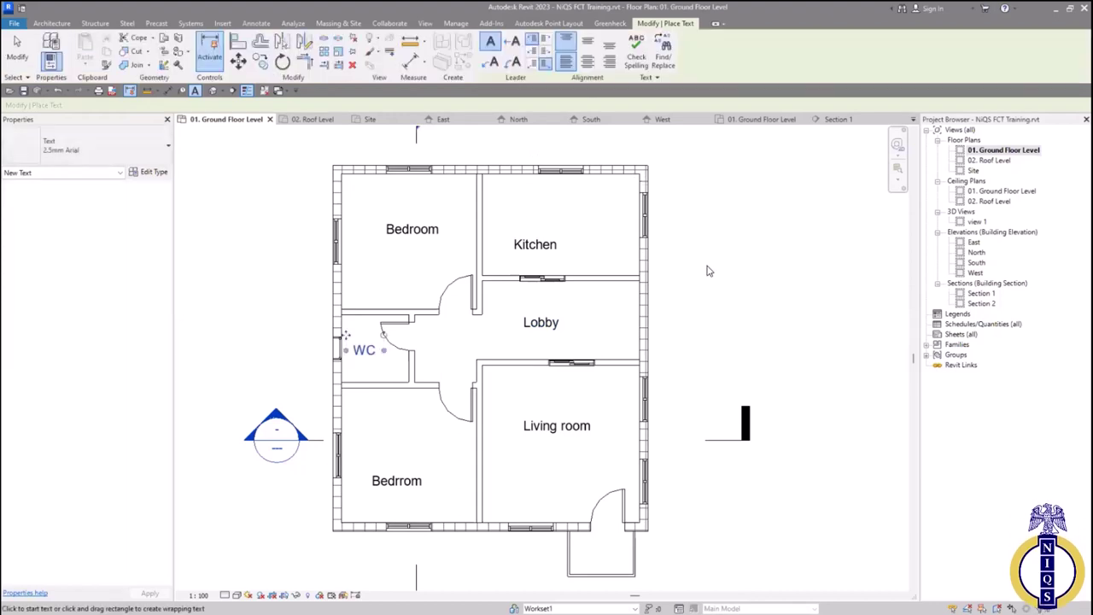
{"action": "left_click", "coordinate": [701, 270]}
{"action": "key", "text": "Escape"}
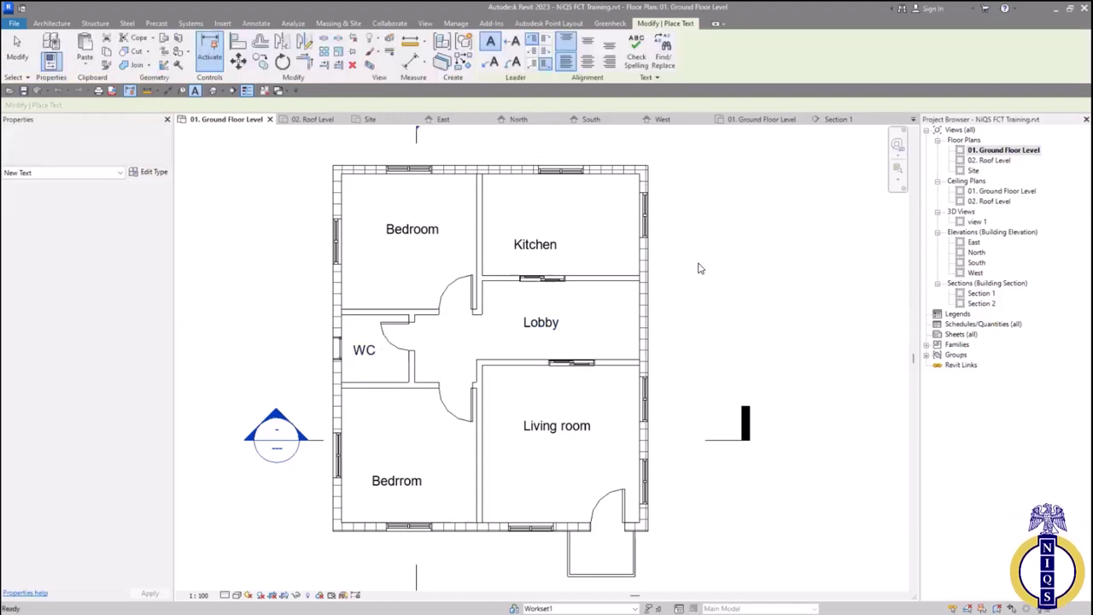
End the Text tool and zoom in and out over the labelled ground floor plan
{"action": "key", "text": "Escape"}
{"action": "scroll", "coordinate": [577, 405], "scroll_direction": "down", "scroll_amount": 3}
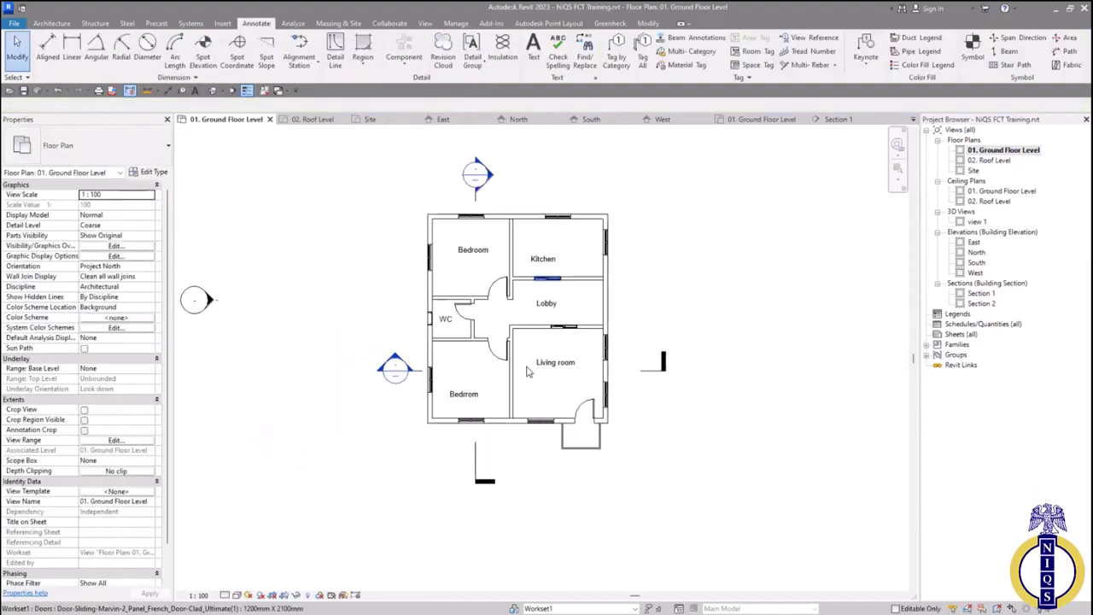
{"action": "scroll", "coordinate": [576, 407], "scroll_direction": "up", "scroll_amount": 2}
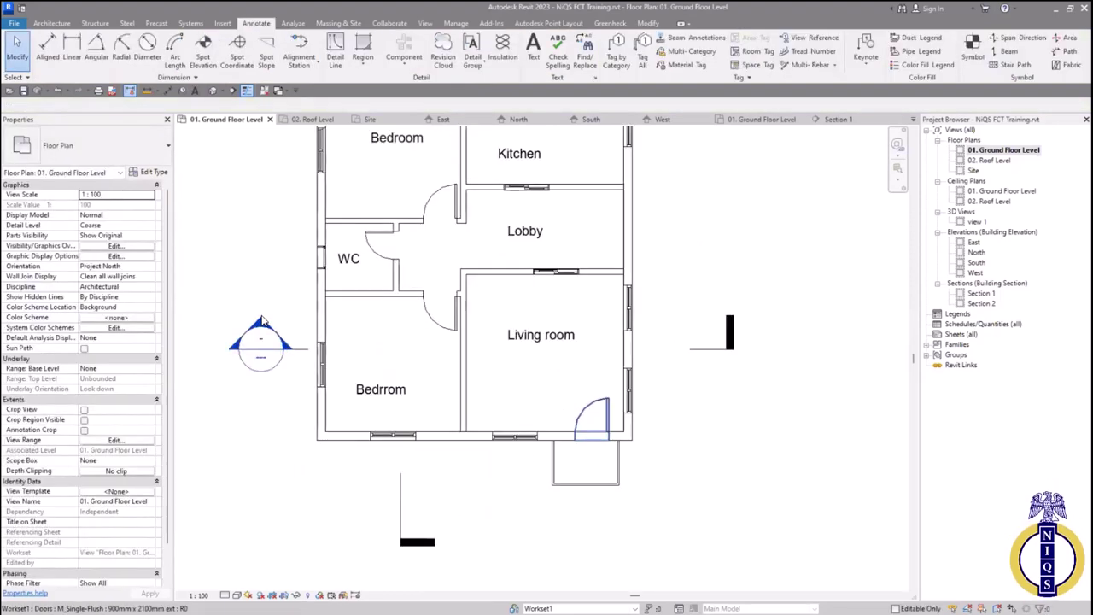
{"action": "scroll", "coordinate": [263, 320], "scroll_direction": "down", "scroll_amount": 2}
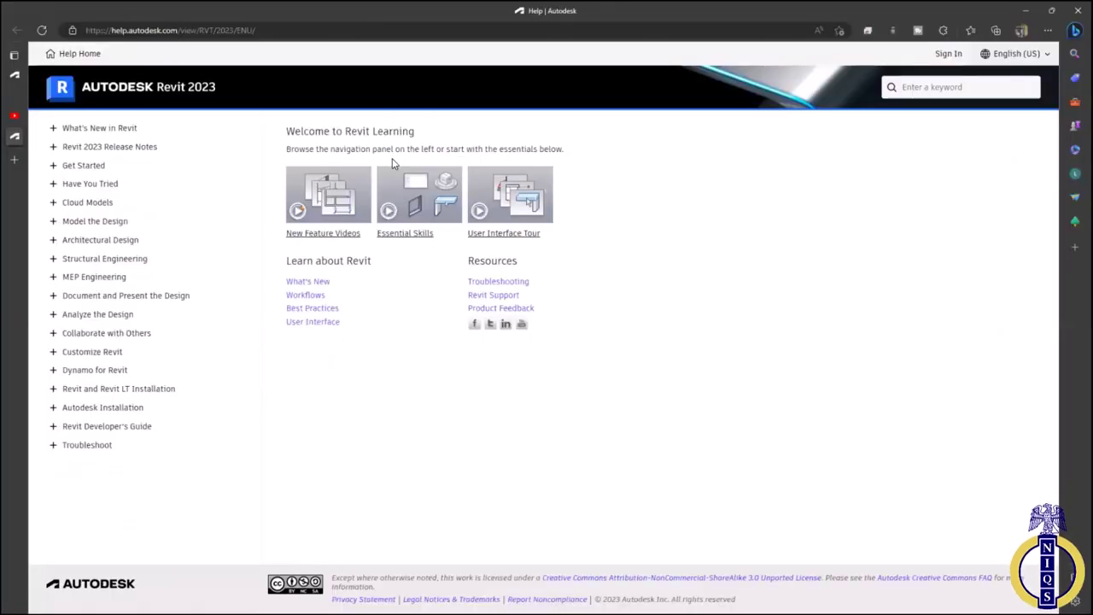
Expand What's New in Revit and another topic in the Help navigation tree
{"action": "double_click", "coordinate": [54, 128]}
{"action": "double_click", "coordinate": [54, 167]}
Expand MEP Engineering > Mechanical Systems > Working with Duct Components > Duct in the Help tree
{"action": "left_click", "coordinate": [54, 128]}
{"action": "left_click", "coordinate": [53, 128]}
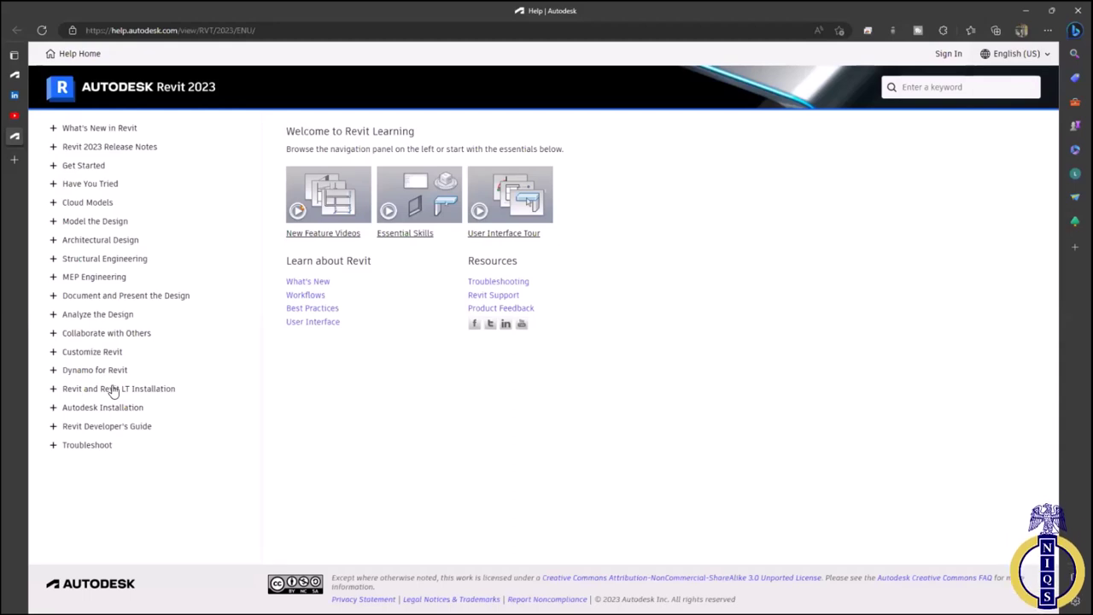
{"action": "left_click", "coordinate": [69, 278]}
{"action": "left_click", "coordinate": [67, 292]}
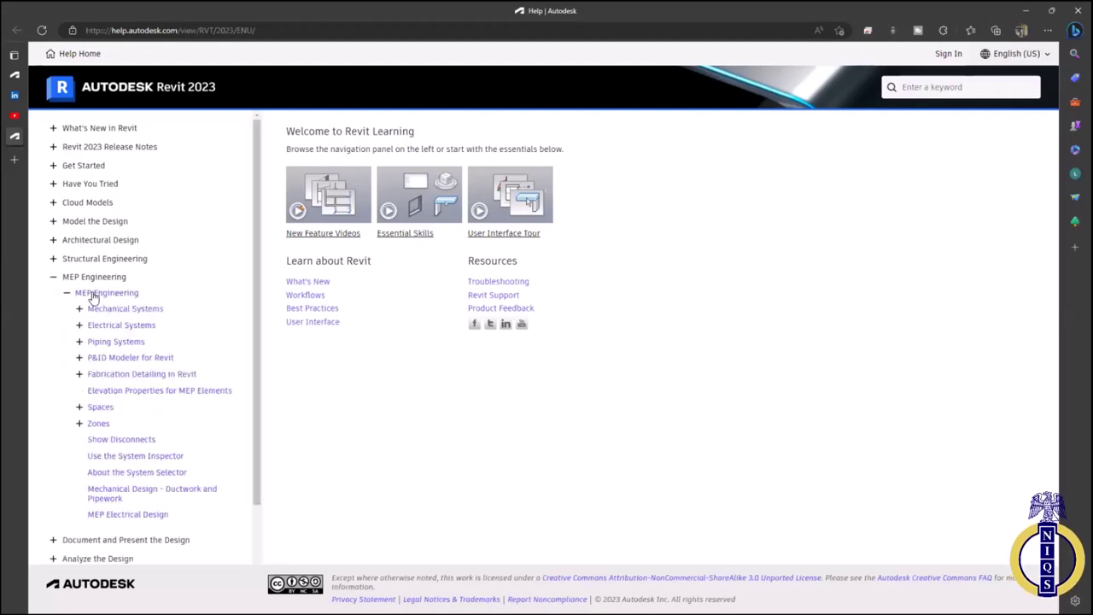
{"action": "left_click", "coordinate": [79, 309]}
{"action": "left_click", "coordinate": [92, 325]}
{"action": "scroll", "coordinate": [94, 327], "scroll_direction": "down", "scroll_amount": 1}
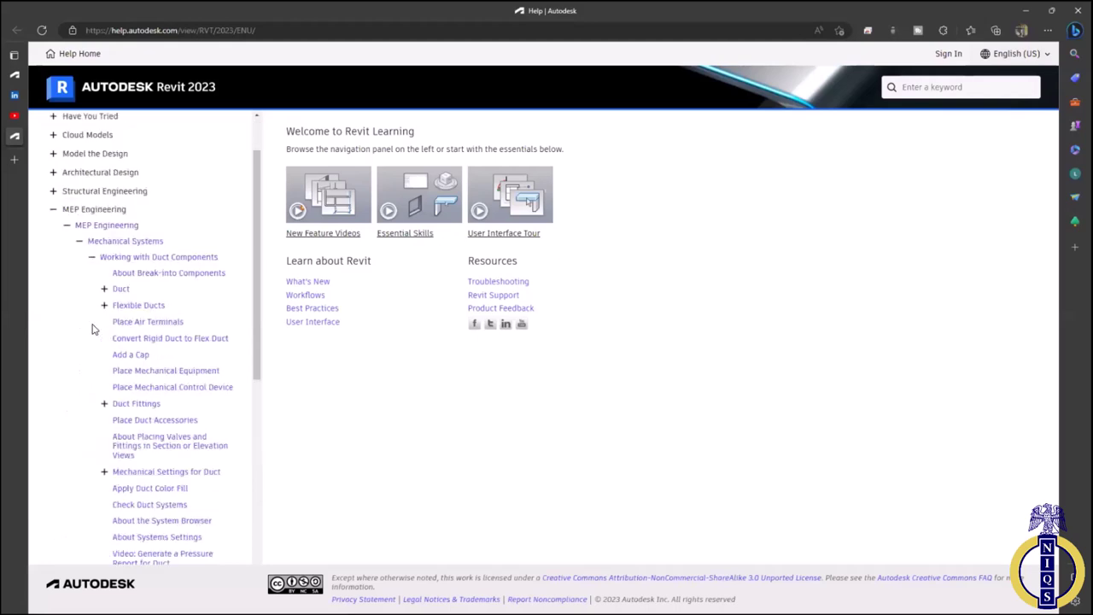
{"action": "left_click", "coordinate": [105, 288]}
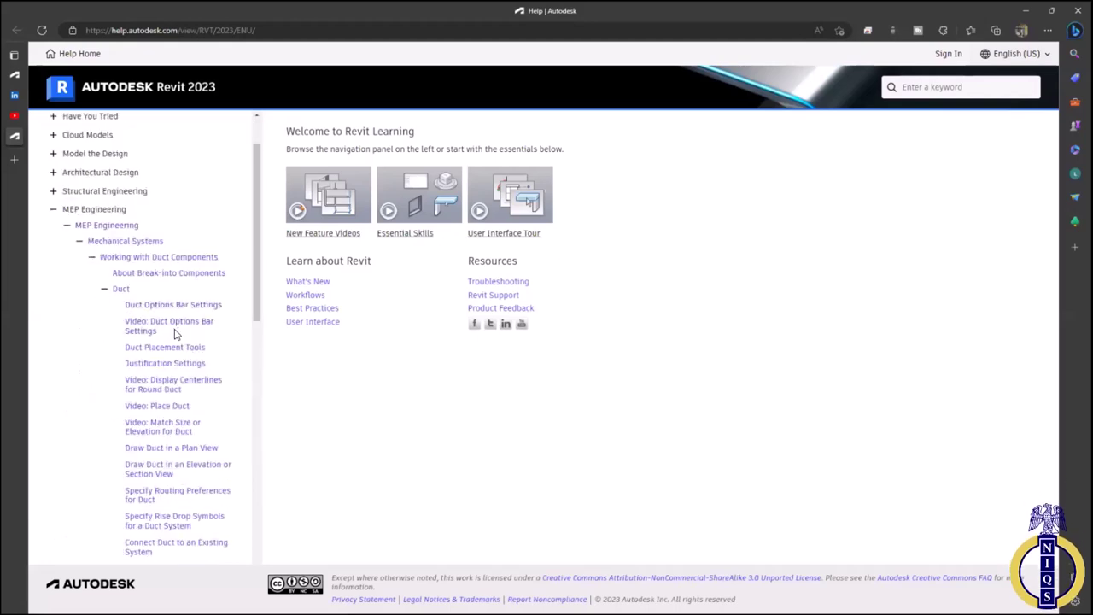
{"action": "scroll", "coordinate": [177, 333], "scroll_direction": "down", "scroll_amount": 4}
{"action": "scroll", "coordinate": [177, 333], "scroll_direction": "up", "scroll_amount": 3}
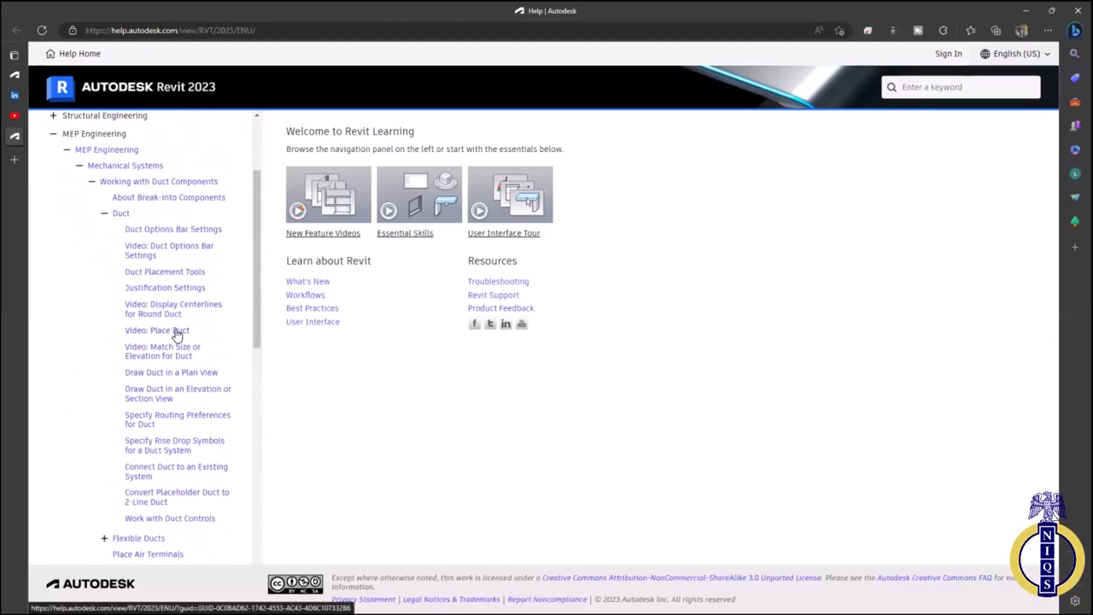
{"action": "scroll", "coordinate": [177, 334], "scroll_direction": "up", "scroll_amount": 3}
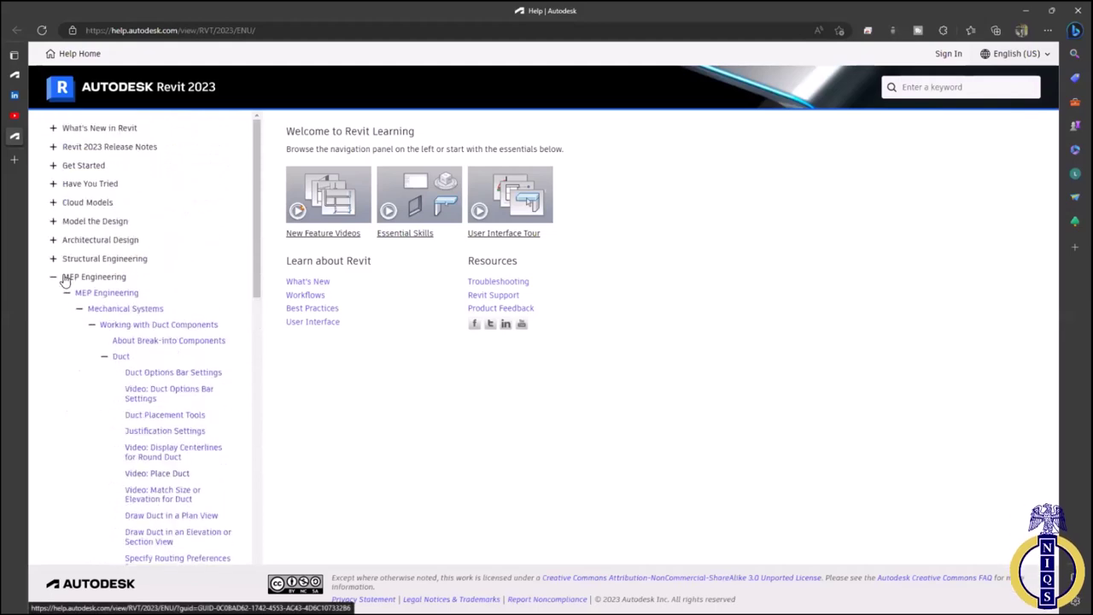
Peek at Model the Design > Model Layout, then collapse the tree to top-level topics
{"action": "left_click", "coordinate": [54, 278]}
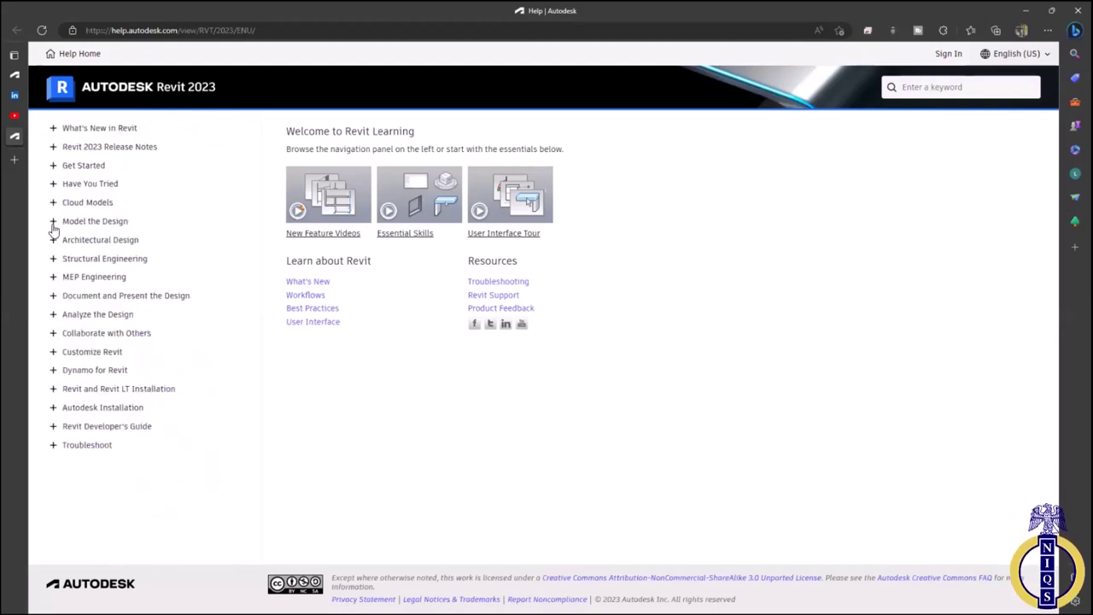
{"action": "left_click", "coordinate": [53, 222]}
{"action": "left_click", "coordinate": [67, 269]}
{"action": "left_click", "coordinate": [67, 269]}
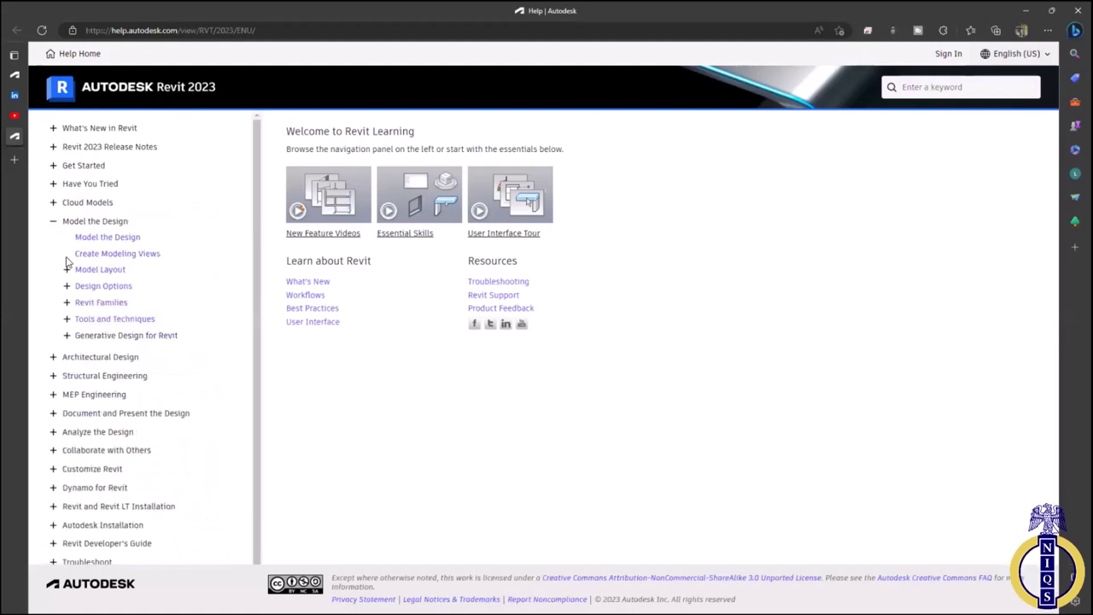
{"action": "left_click", "coordinate": [55, 223]}
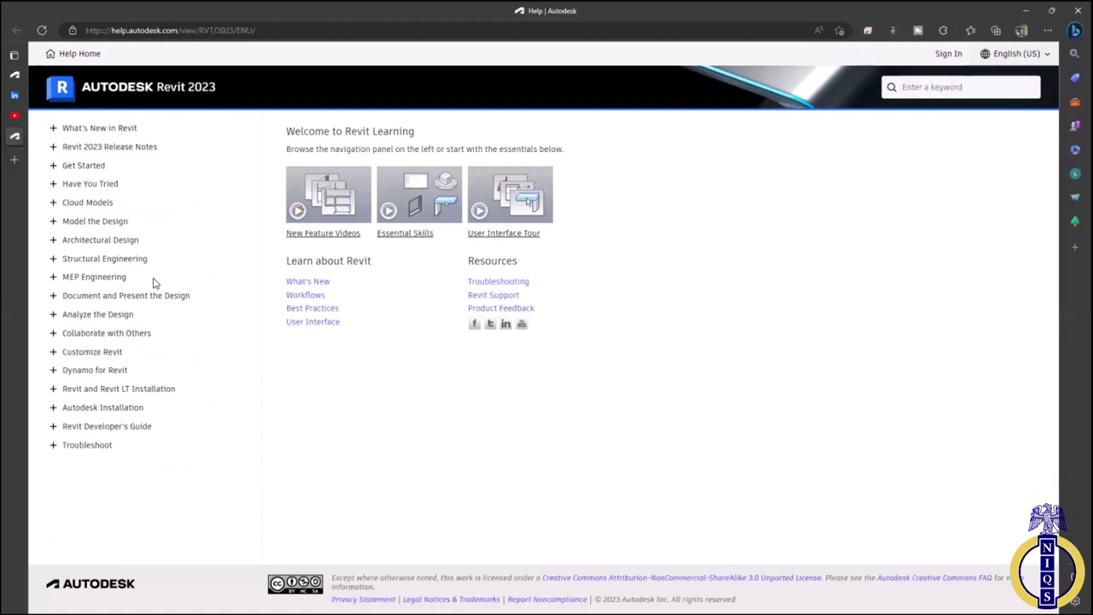
Show the ADLM Studio - BIM Trainer channel's Videos page and scroll down its video grid
{"action": "left_click", "coordinate": [24, 117]}
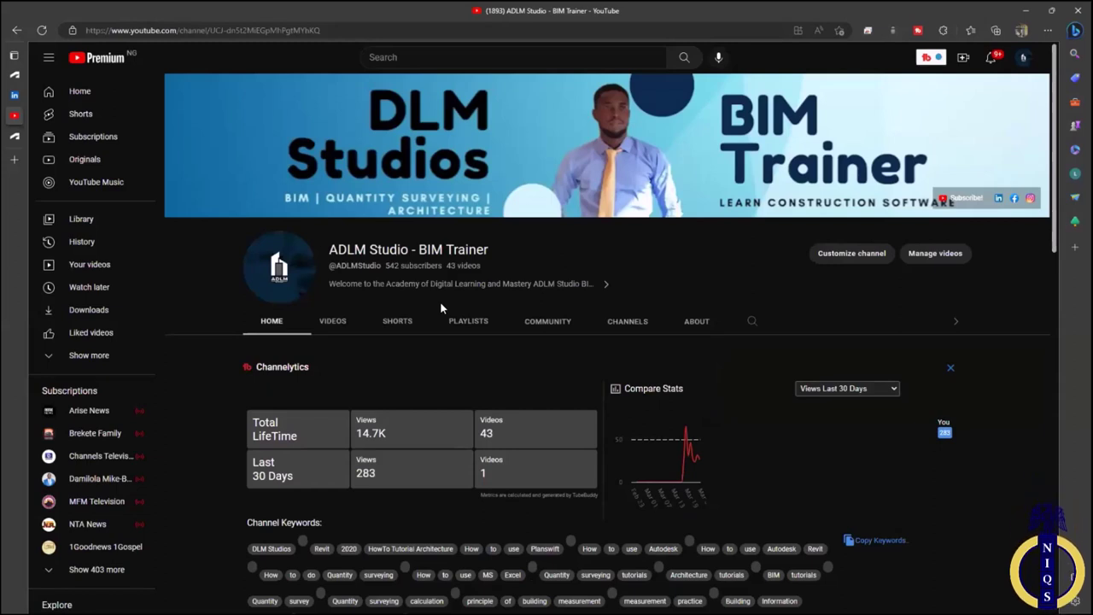
{"action": "left_click", "coordinate": [348, 329]}
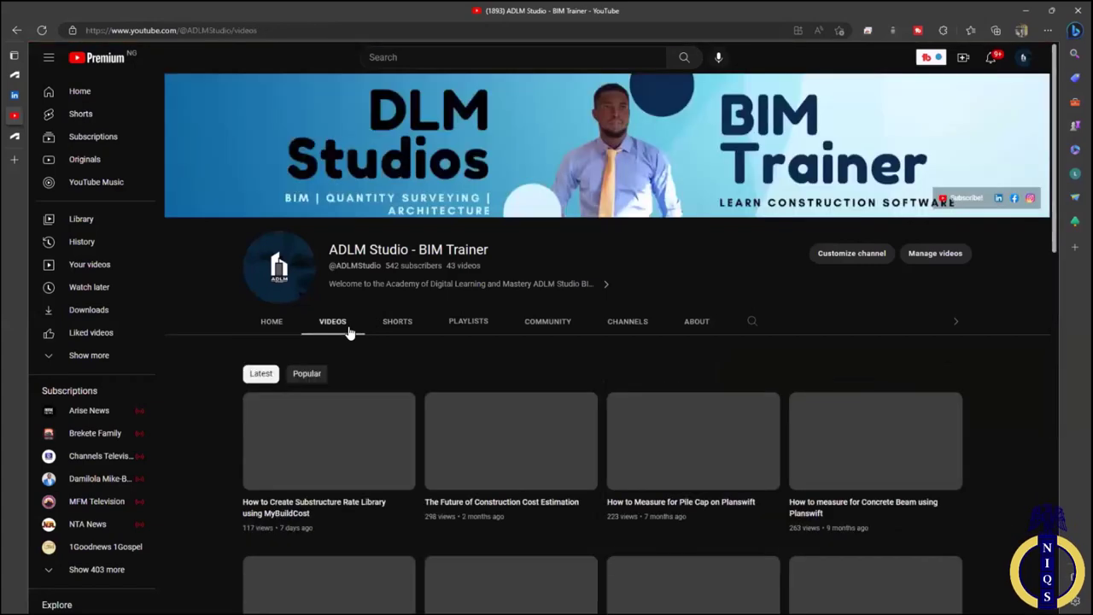
{"action": "scroll", "coordinate": [348, 330], "scroll_direction": "down", "scroll_amount": 2}
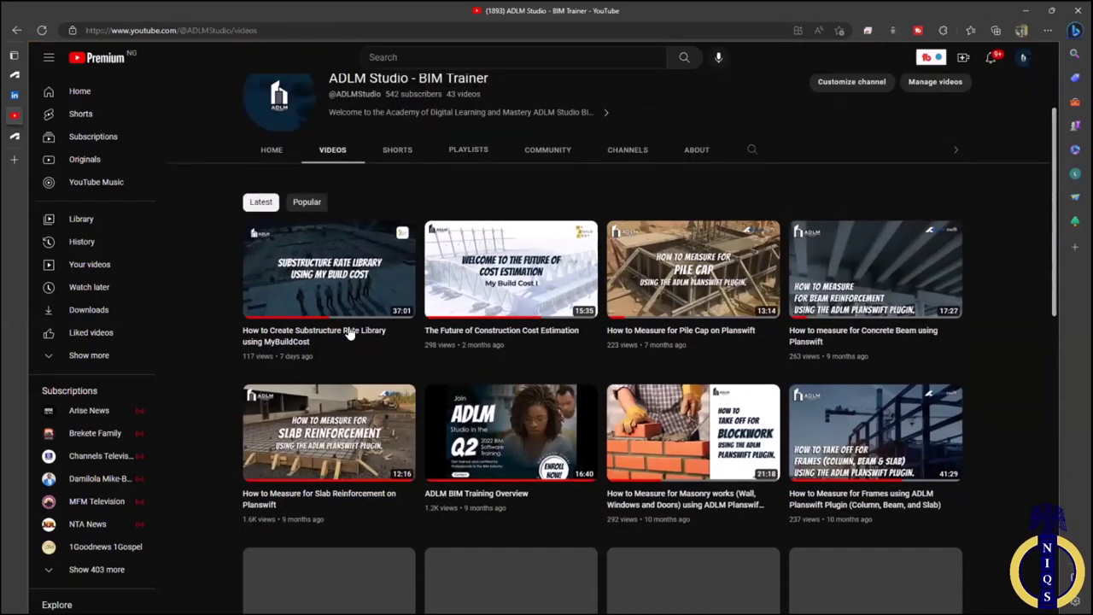
{"action": "scroll", "coordinate": [504, 444], "scroll_direction": "down", "scroll_amount": 10}
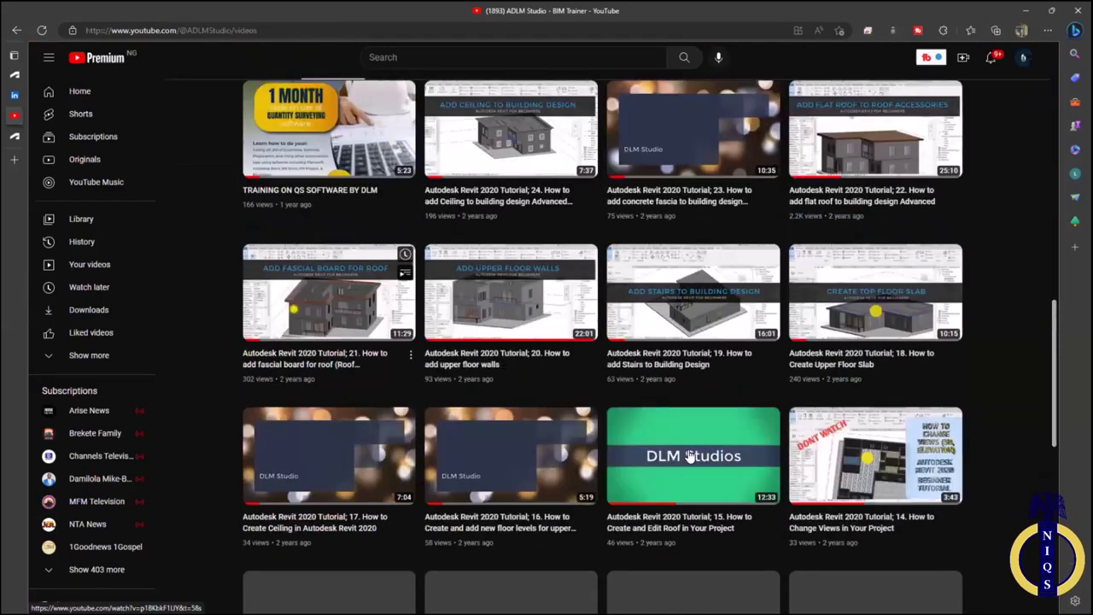
{"action": "scroll", "coordinate": [549, 517], "scroll_direction": "down", "scroll_amount": 4}
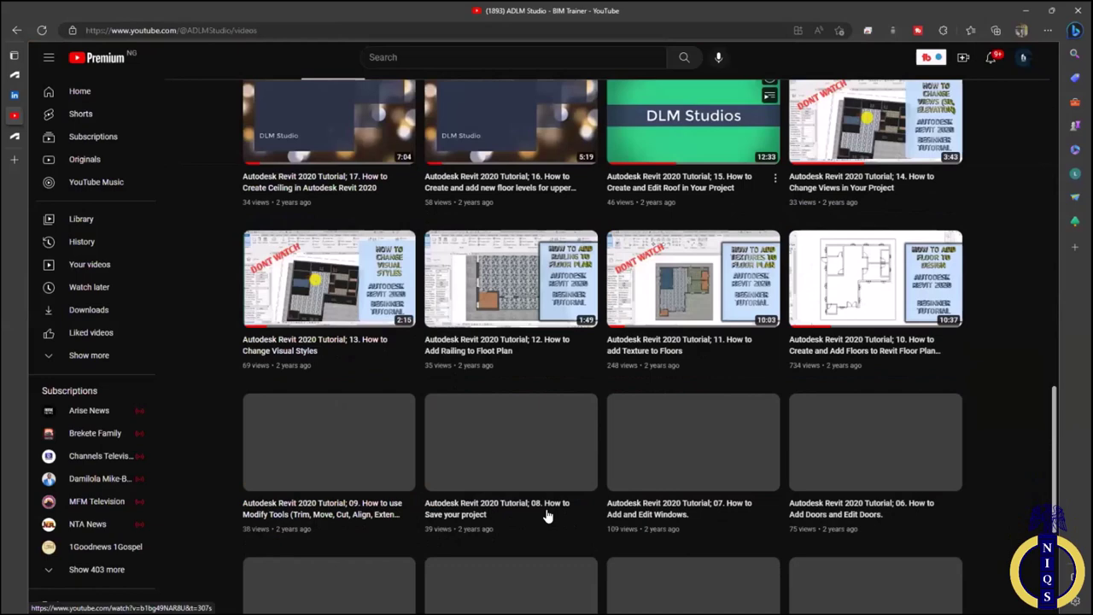
Scroll back up through the uploaded tutorials to the top of the Videos page
{"action": "scroll", "coordinate": [549, 515], "scroll_direction": "up", "scroll_amount": 3}
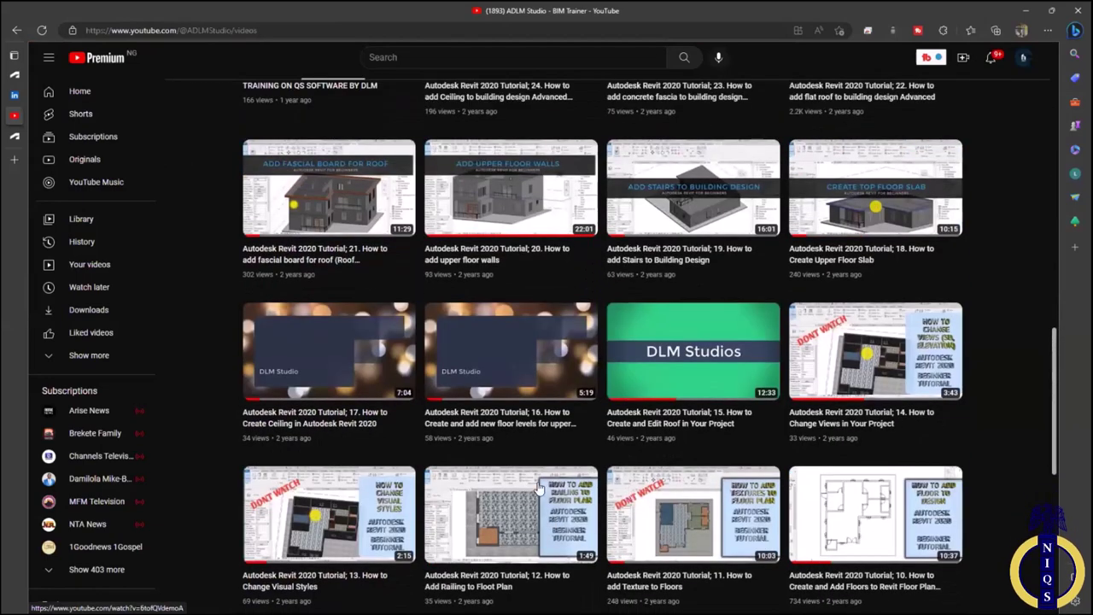
{"action": "scroll", "coordinate": [609, 468], "scroll_direction": "up", "scroll_amount": 1}
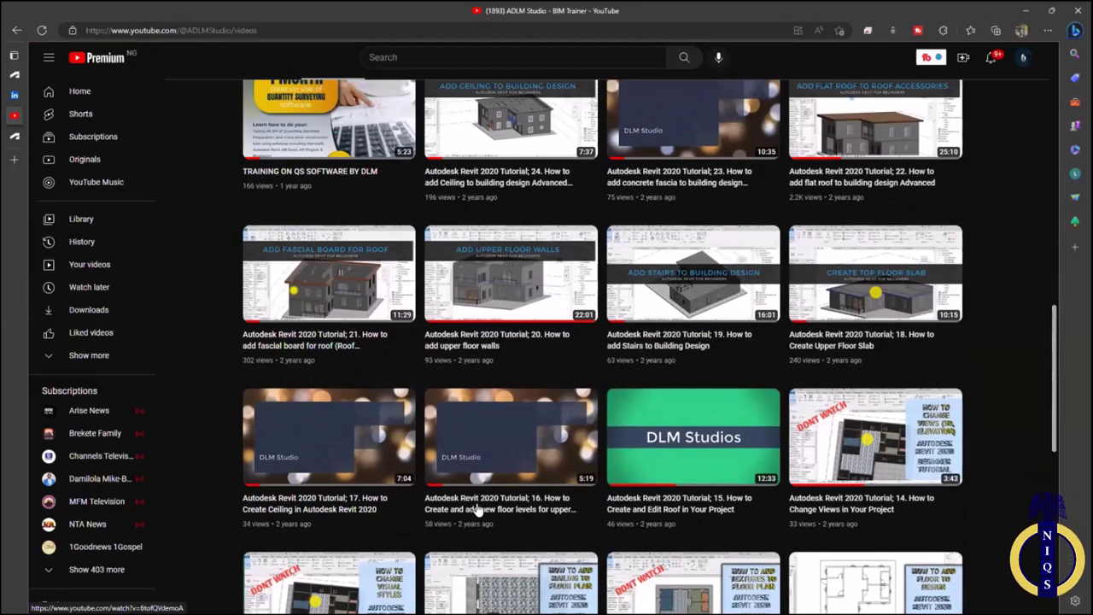
{"action": "scroll", "coordinate": [398, 492], "scroll_direction": "up", "scroll_amount": 4}
{"action": "scroll", "coordinate": [814, 483], "scroll_direction": "up", "scroll_amount": 2}
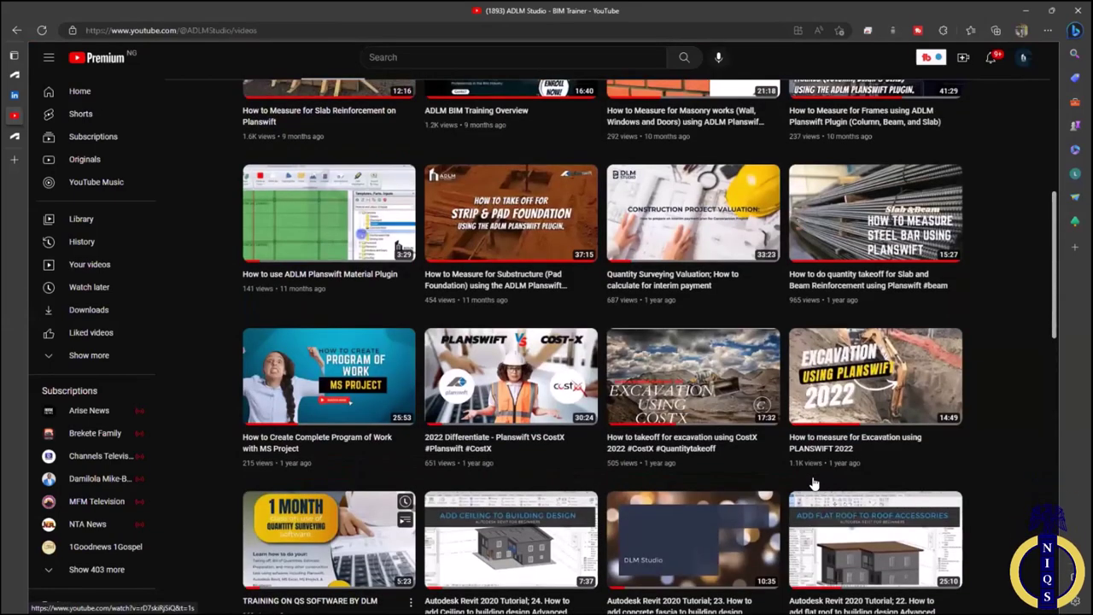
{"action": "scroll", "coordinate": [717, 497], "scroll_direction": "up", "scroll_amount": 1}
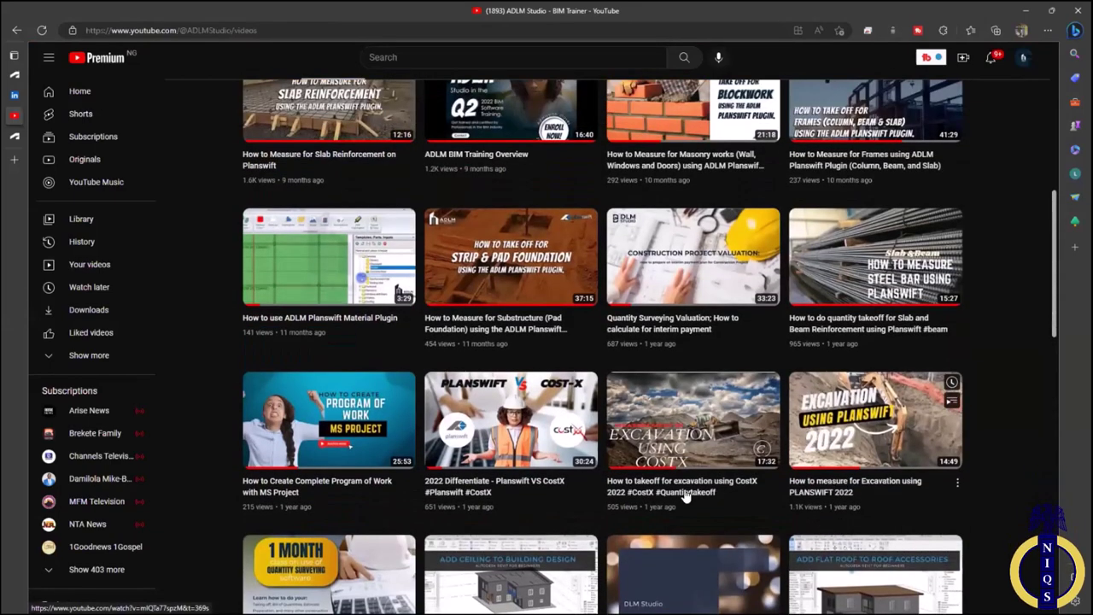
{"action": "scroll", "coordinate": [700, 479], "scroll_direction": "up", "scroll_amount": 1}
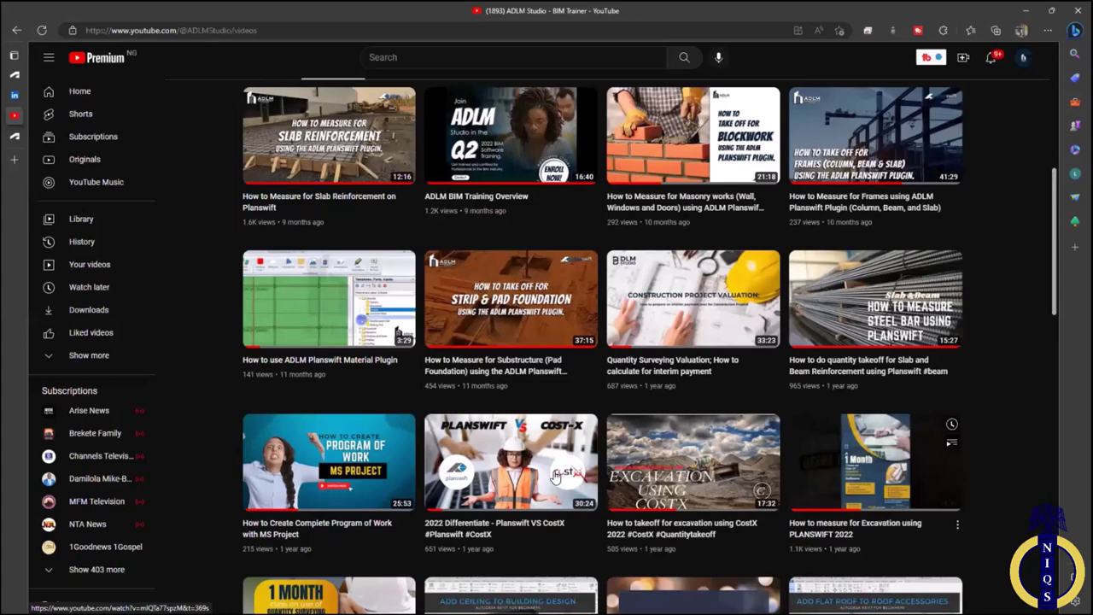
{"action": "mouse_move", "coordinate": [555, 477]}
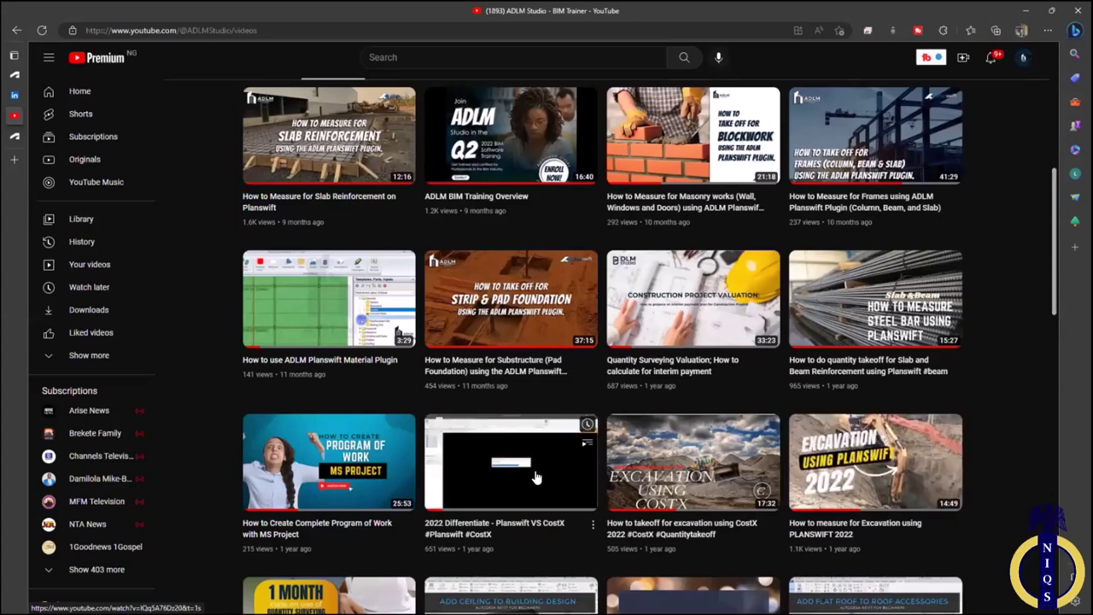
{"action": "scroll", "coordinate": [536, 476], "scroll_direction": "up", "scroll_amount": 4}
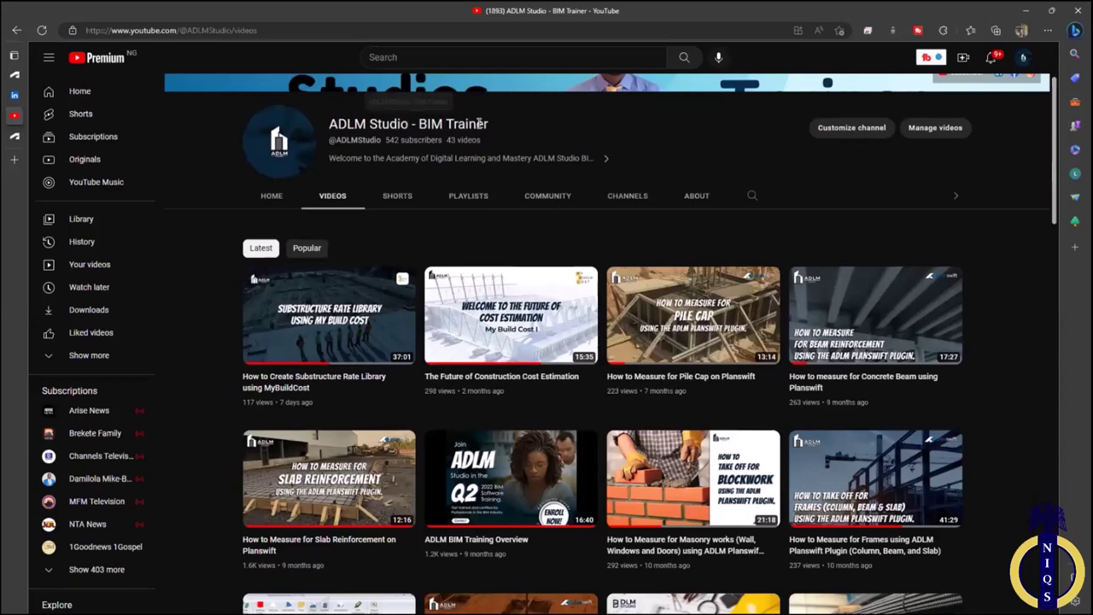
{"action": "scroll", "coordinate": [487, 131], "scroll_direction": "up", "scroll_amount": 3}
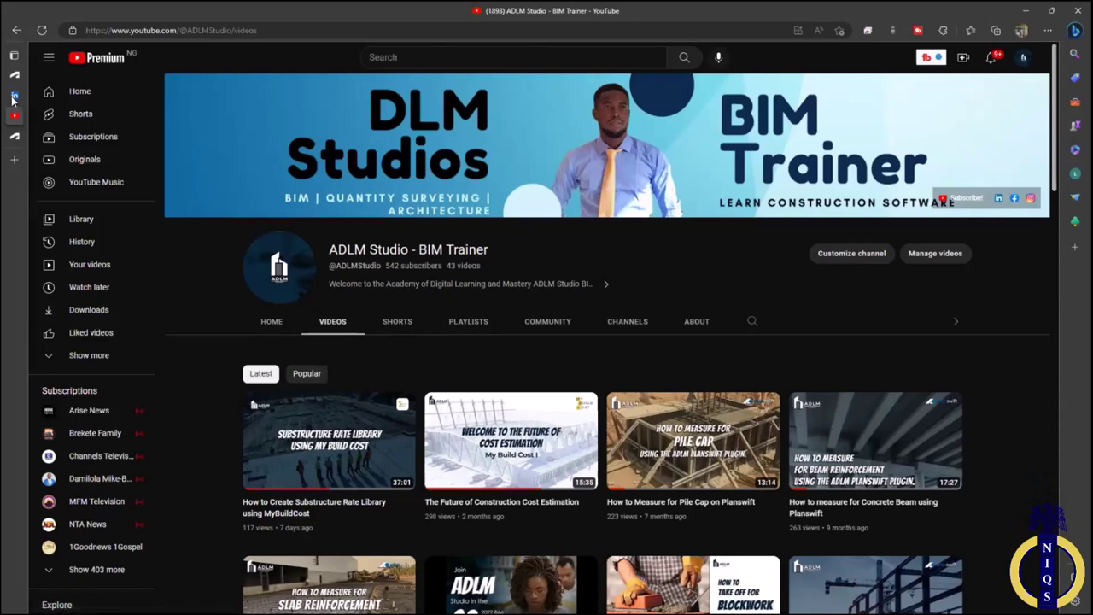
In the LinkedIn feed, bring up your own profile page and browse it
{"action": "mouse_move", "coordinate": [15, 94]}
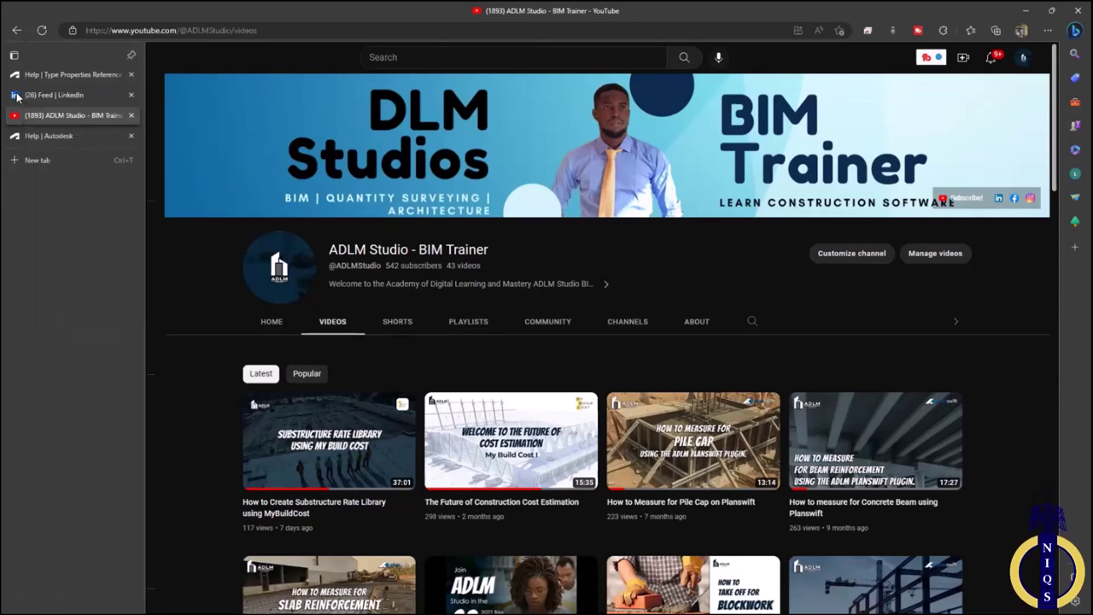
{"action": "left_click", "coordinate": [51, 94]}
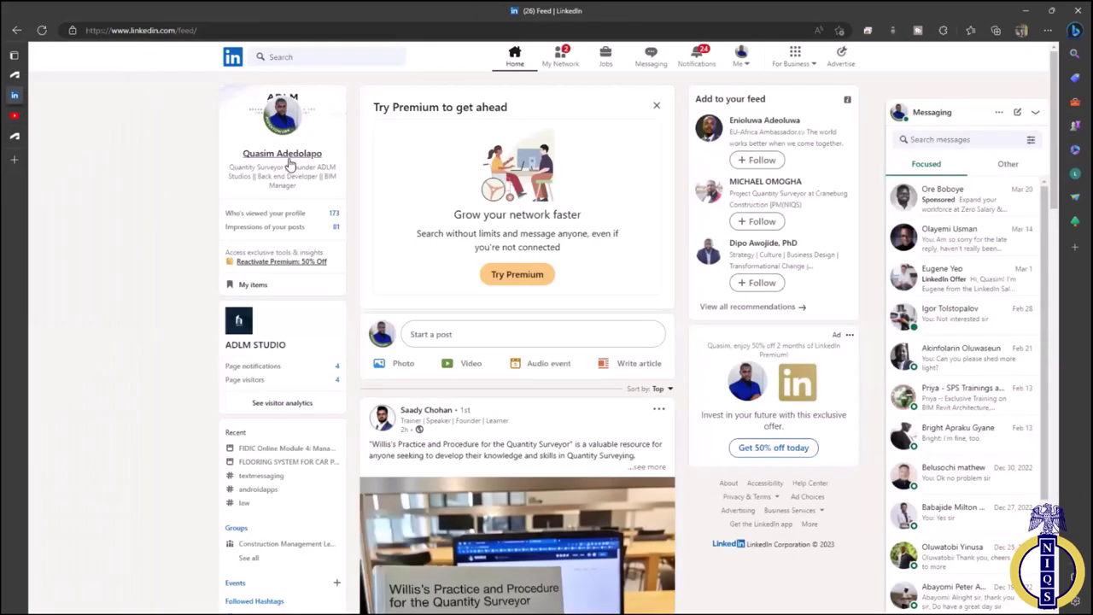
{"action": "left_click", "coordinate": [291, 155]}
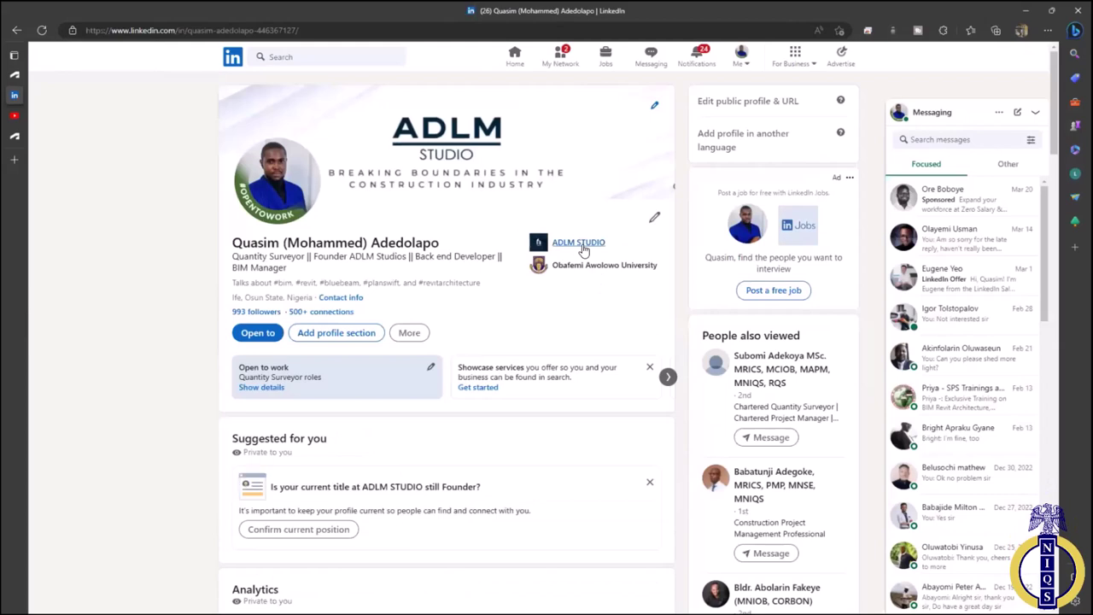
{"action": "scroll", "coordinate": [329, 288], "scroll_direction": "down", "scroll_amount": 1}
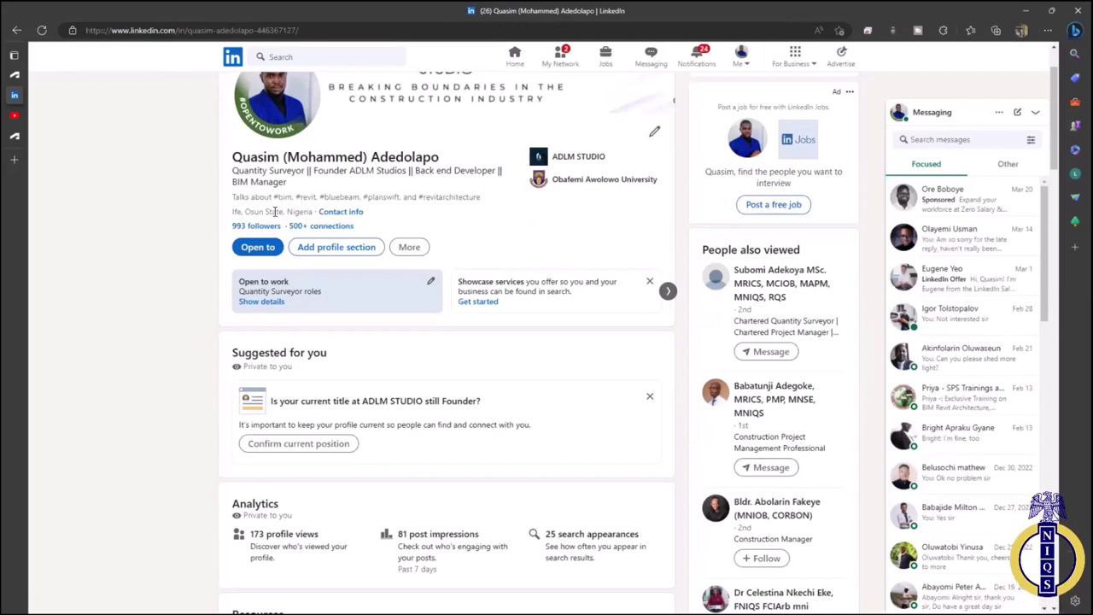
{"action": "scroll", "coordinate": [275, 210], "scroll_direction": "up", "scroll_amount": 1}
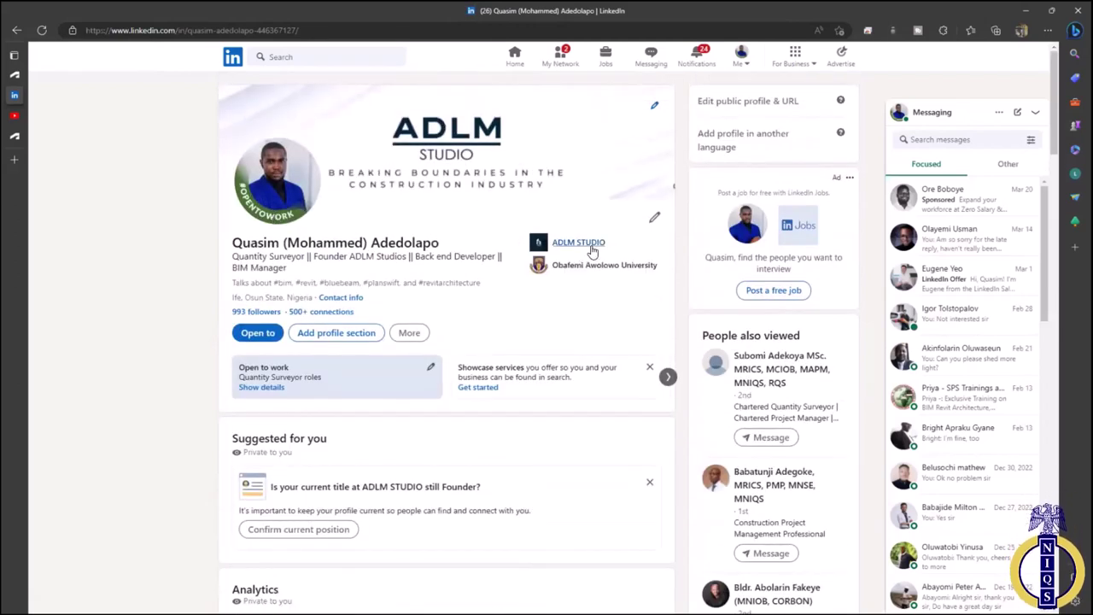
{"action": "scroll", "coordinate": [453, 239], "scroll_direction": "down", "scroll_amount": 10}
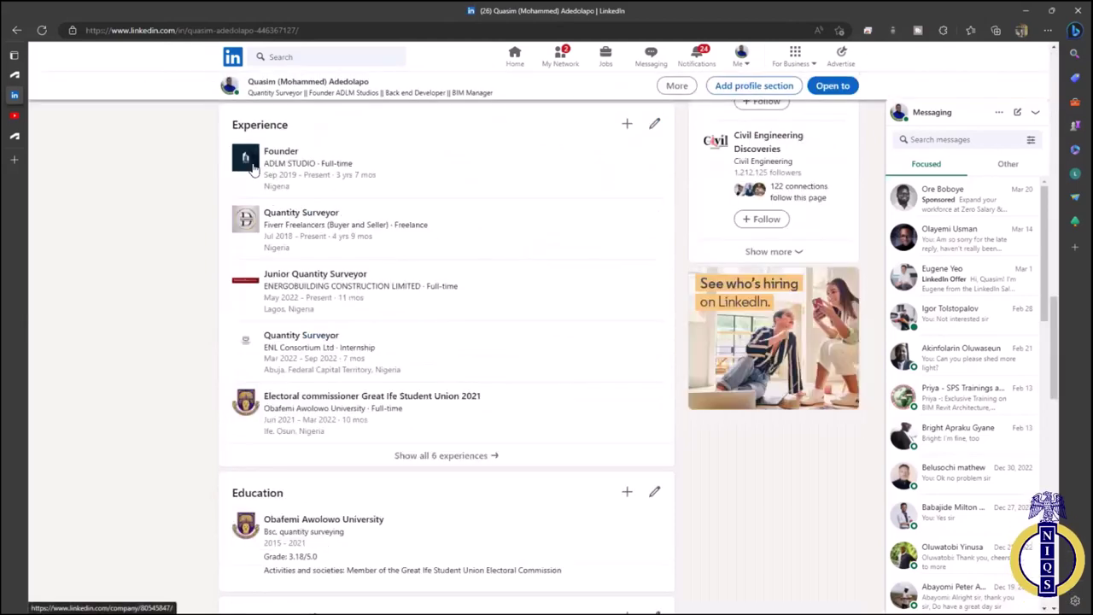
View the ADLM STUDIO company page as a member, then return to the ADLM Studio YouTube channel
{"action": "left_click", "coordinate": [253, 168]}
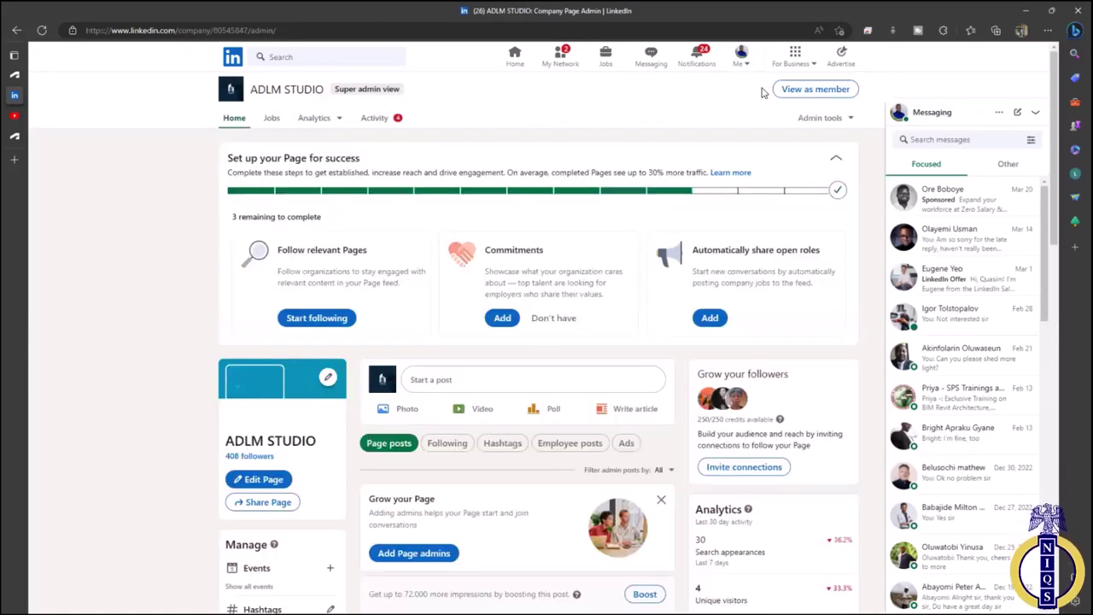
{"action": "left_click", "coordinate": [811, 89]}
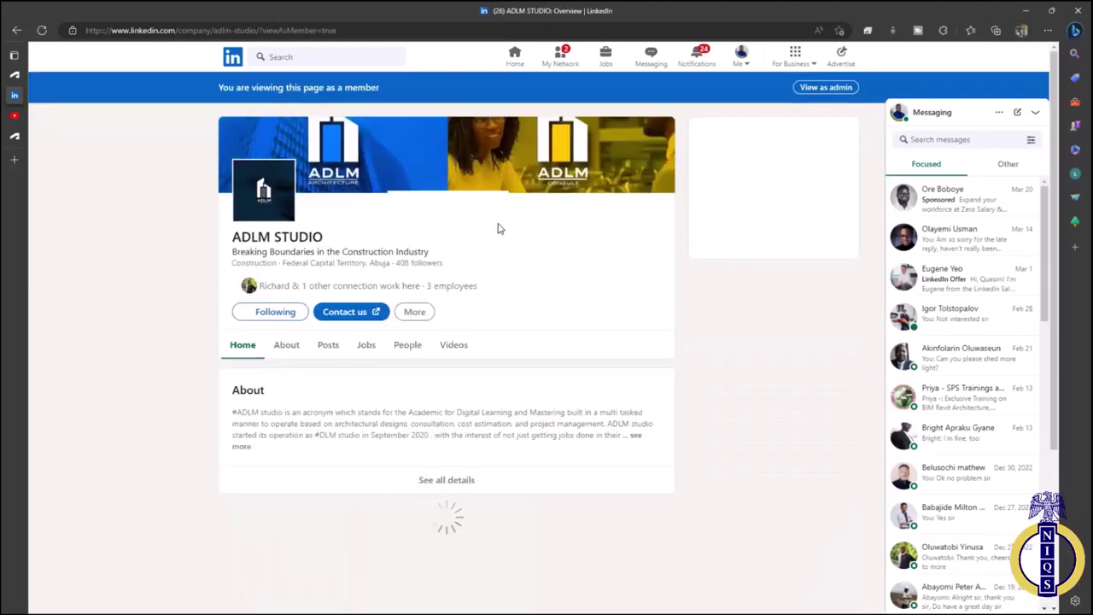
{"action": "mouse_move", "coordinate": [15, 125]}
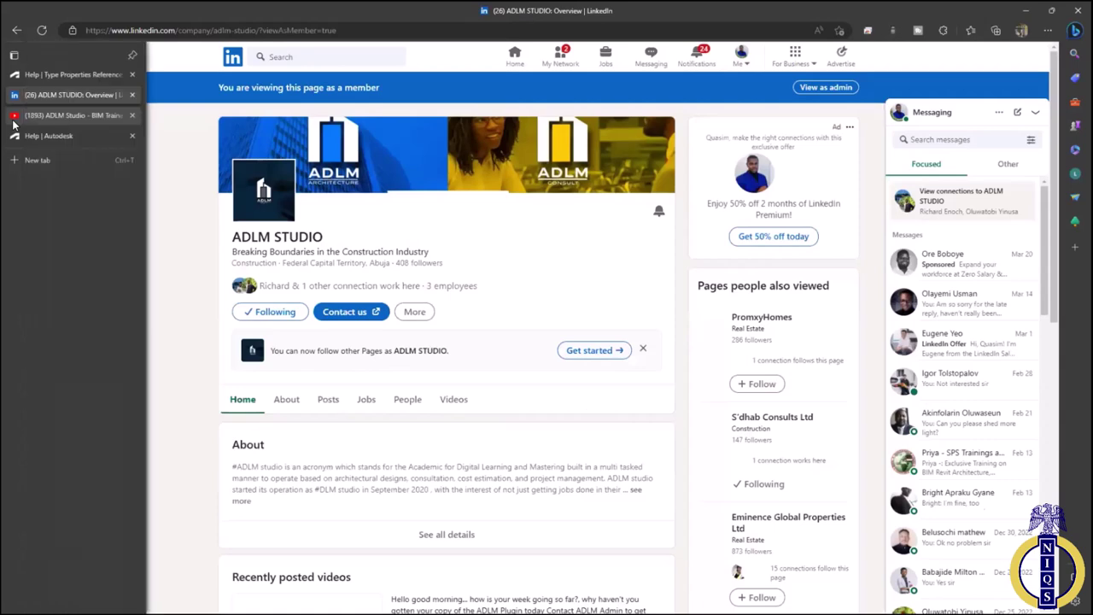
{"action": "left_click", "coordinate": [52, 115]}
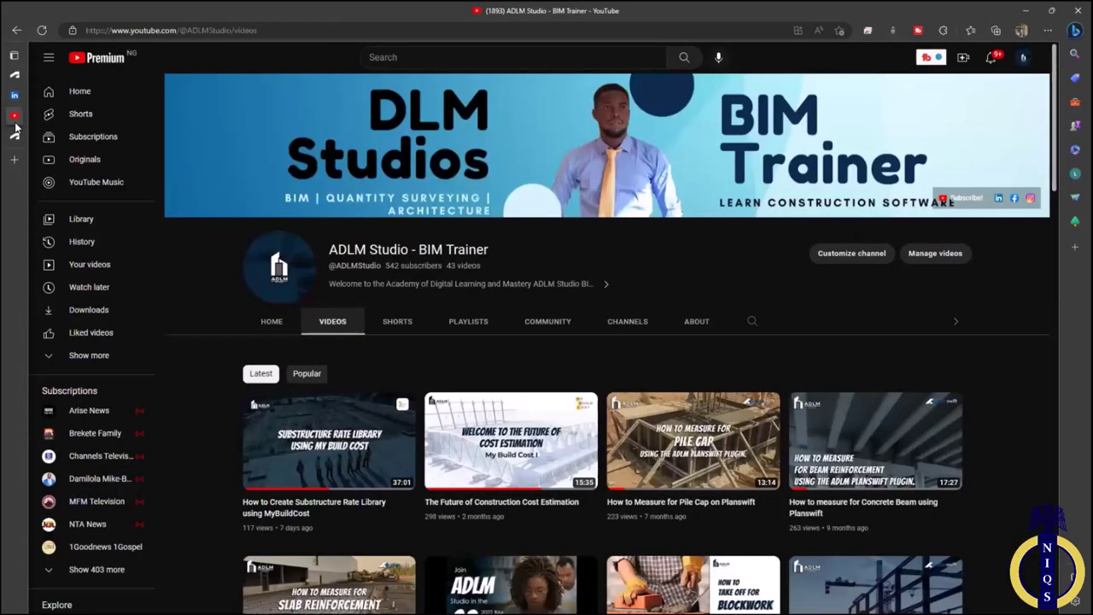